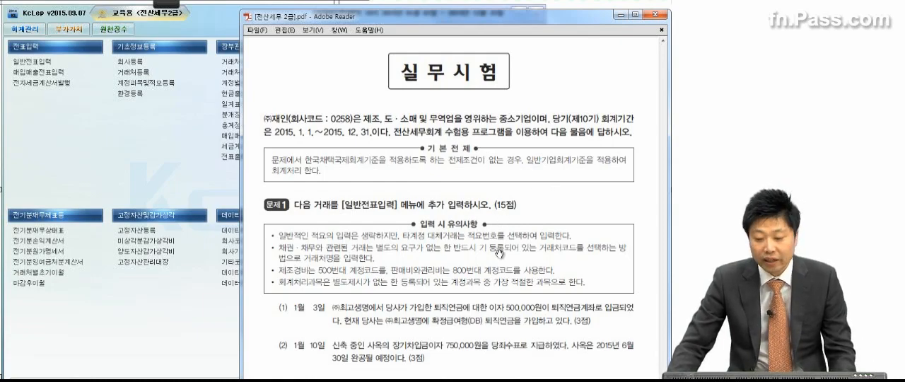
# Read the first transaction in the exam PDF, and open 일반전표입력 for January 3, 2015
pyautogui.scroll(-5, 501, 254)
pyautogui.scroll(-2, 503, 269)
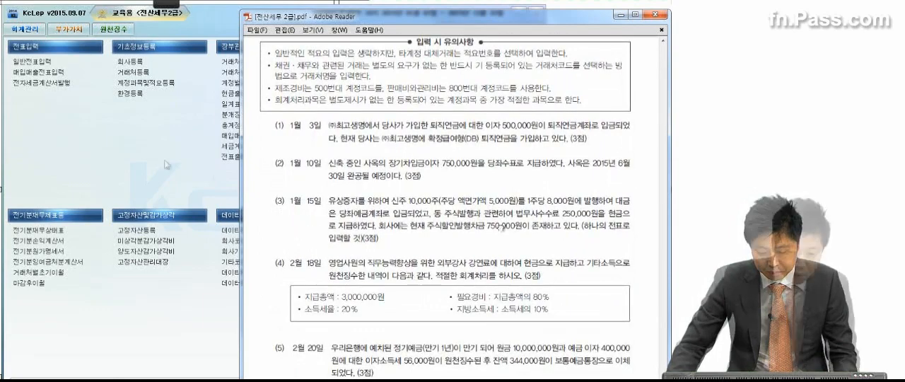
pyautogui.click(46, 68)
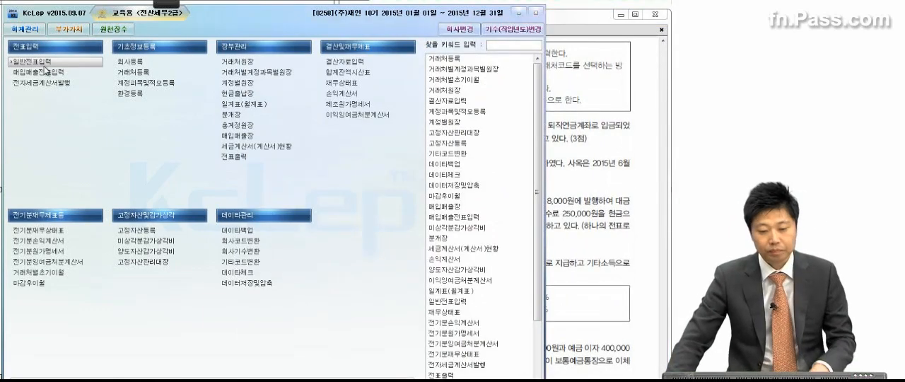
pyautogui.click(43, 63)
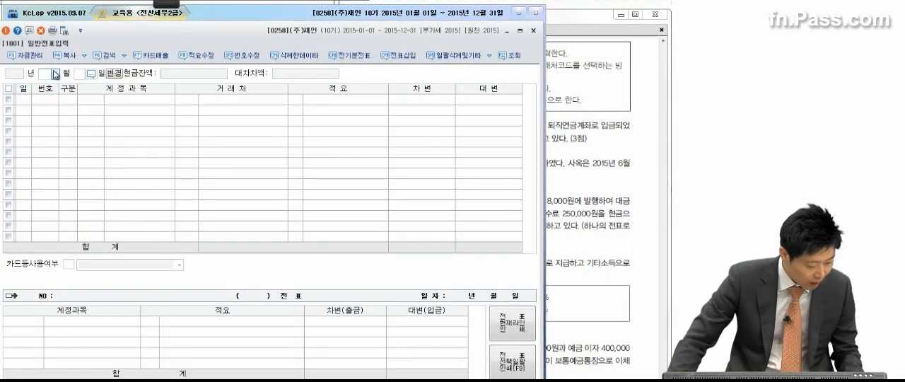
pyautogui.click(55, 74)
pyautogui.click(58, 83)
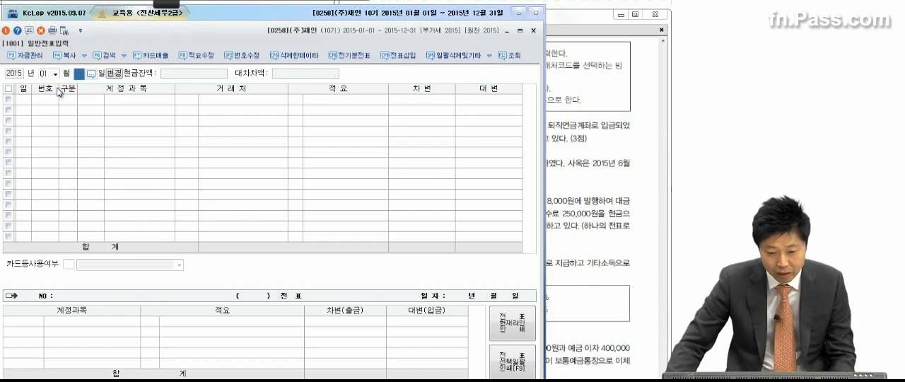
pyautogui.write('3')
pyautogui.press('Return')
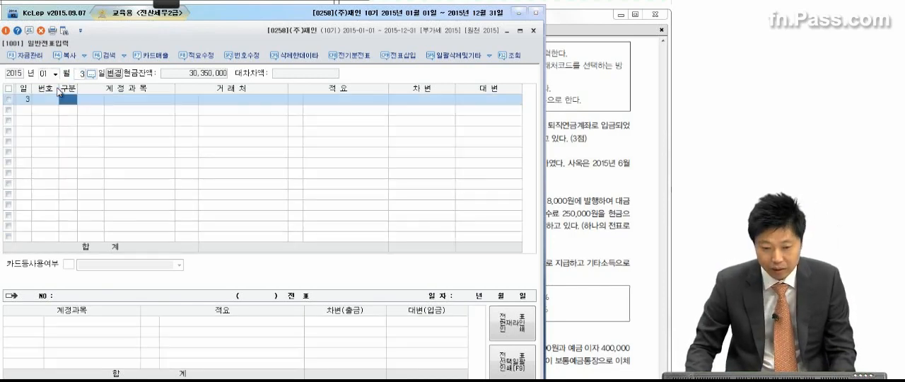
# Bring the exam PDF forward and underline 확정급여형(DB) 퇴직연금 in transaction (1) with the red pen
pyautogui.click(560, 188)
pyautogui.click(156, 3)
pyautogui.click(17, 17)
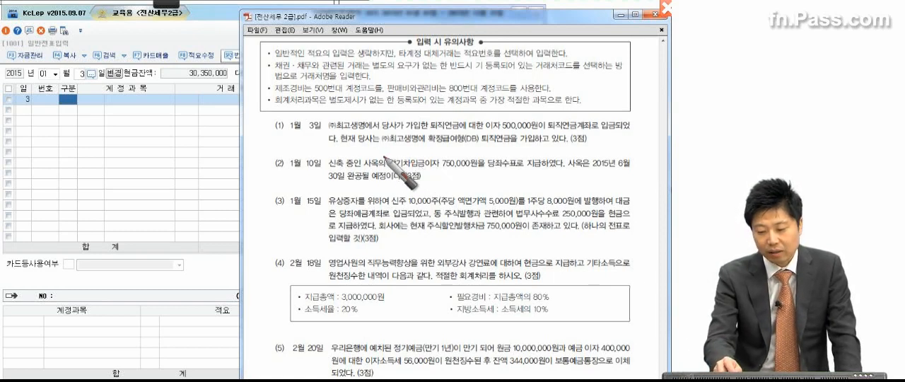
pyautogui.moveTo(430, 147); pyautogui.dragTo(514, 146)
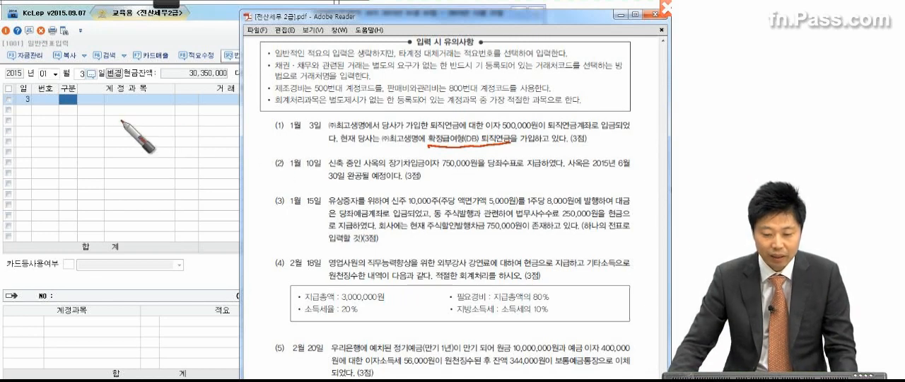
# Enter a debit line for January 3 with account 0186 퇴직연금운용자산 and amount 500,000
pyautogui.click(66, 100)
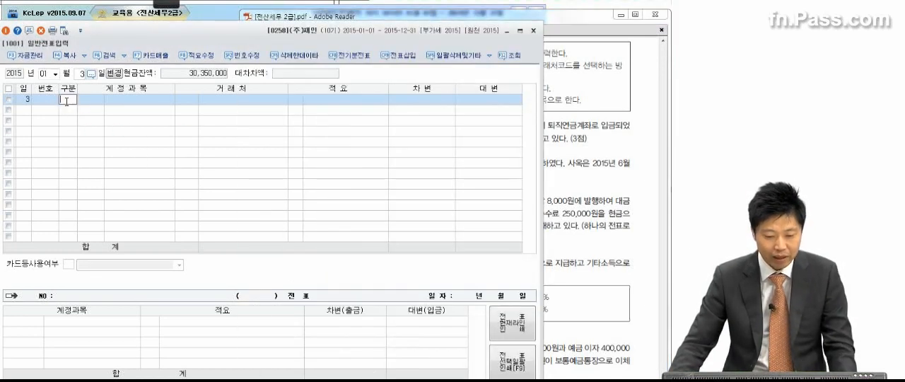
pyautogui.write('3')
pyautogui.press('Return')
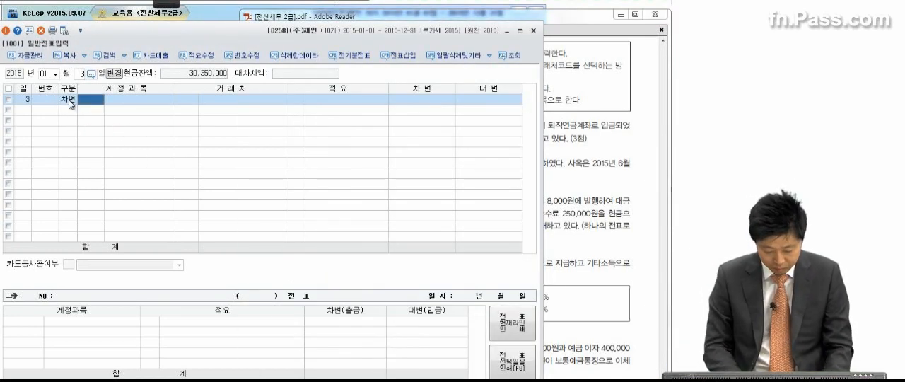
pyautogui.write('퇴직연')
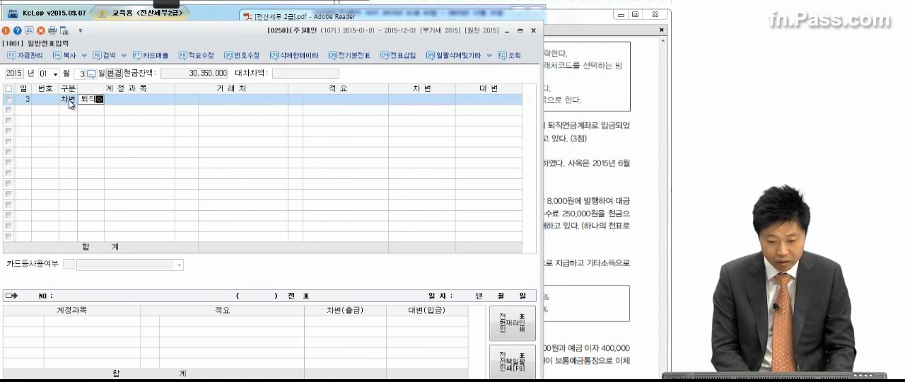
pyautogui.press('Return')
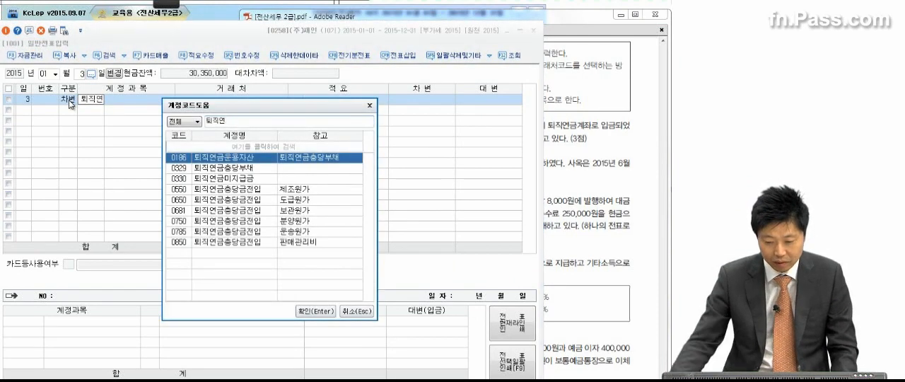
pyautogui.press('Return')
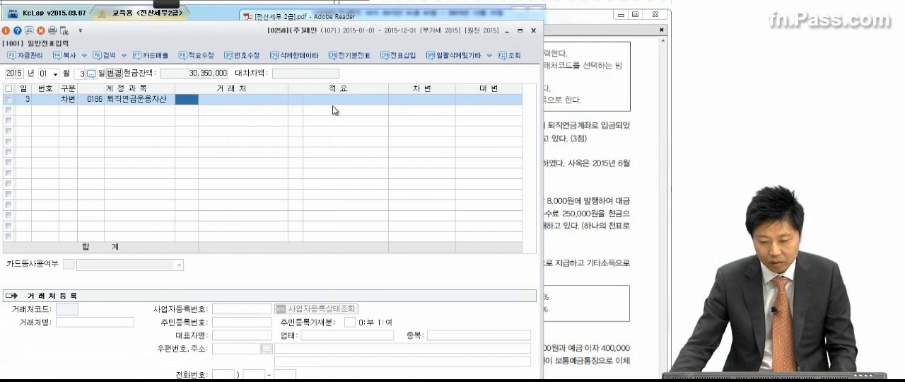
pyautogui.press('Return')
pyautogui.click(403, 104)
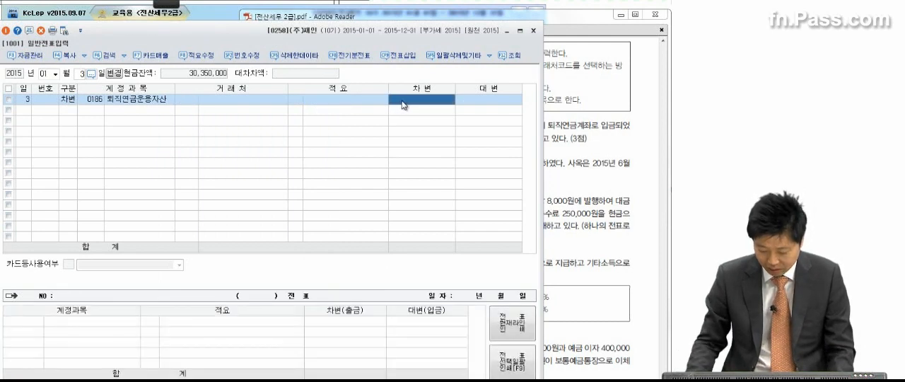
pyautogui.write('5000000')
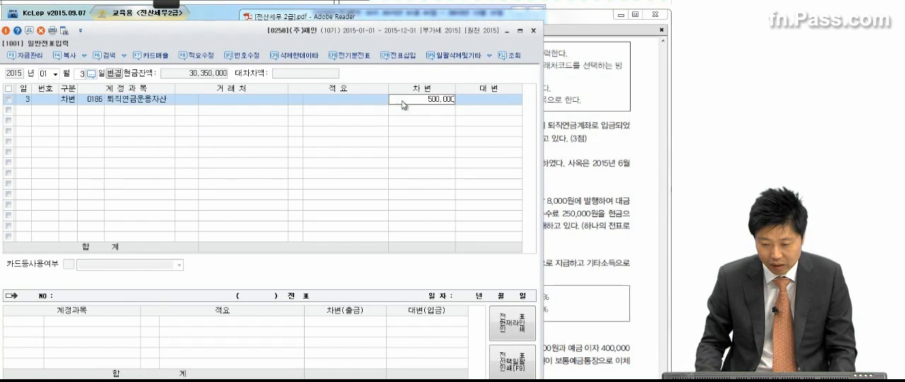
pyautogui.press('Return')
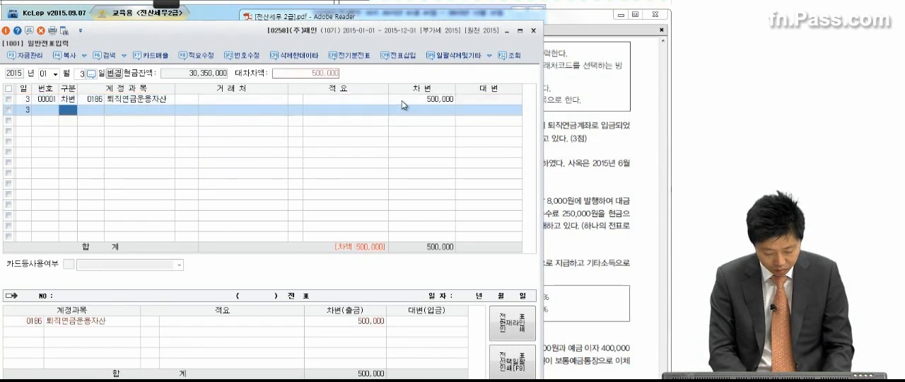
# Add the balancing credit line for January 3 with account 0901 이자수익 and amount 500,000
pyautogui.write('4이자수')
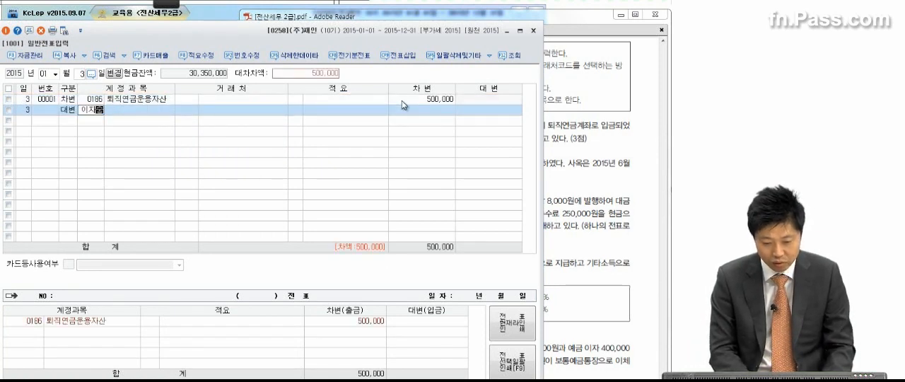
pyautogui.press('Return')
pyautogui.press('Return')
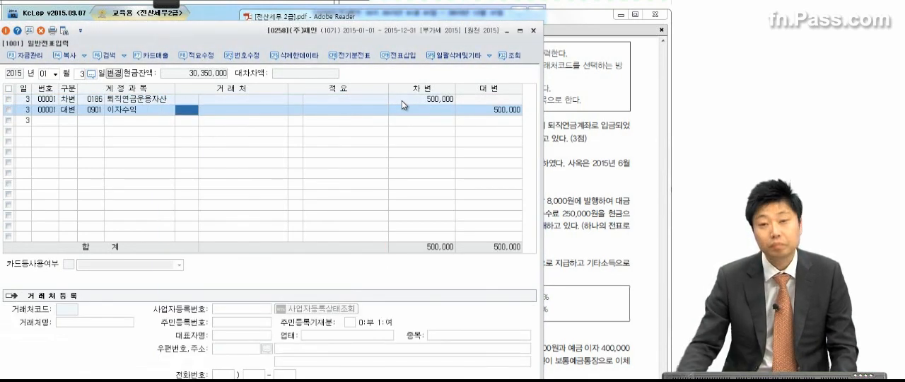
# Search the account code list for 운용수익 from the 이자수익 line, then close the list without changing the account
pyautogui.click(149, 112)
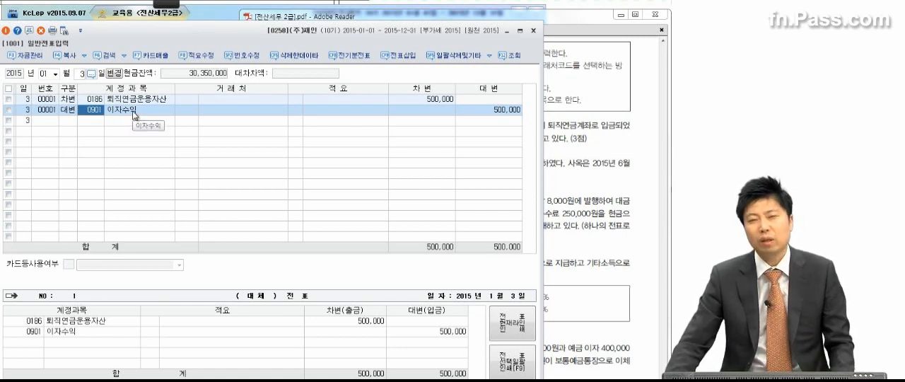
pyautogui.press('F2')
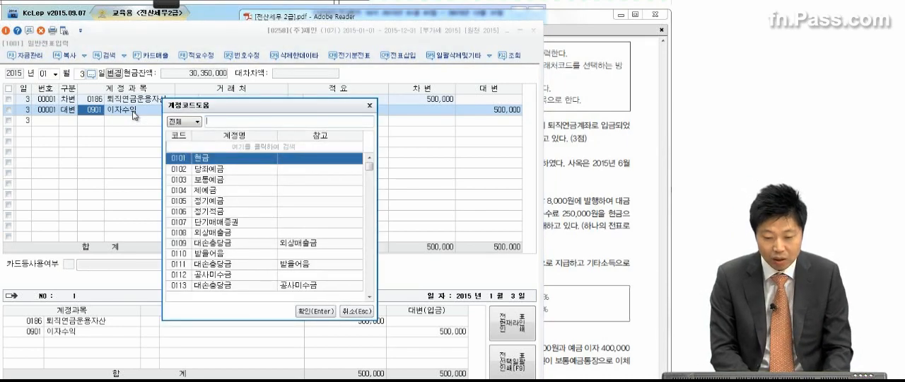
pyautogui.write('운용수익')
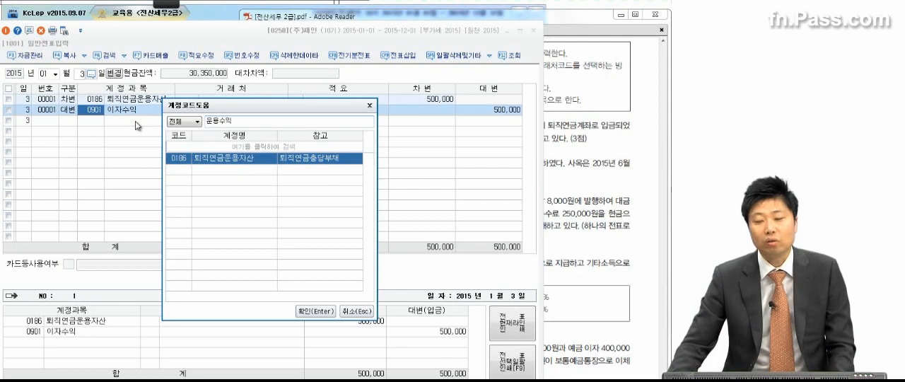
pyautogui.click(369, 105)
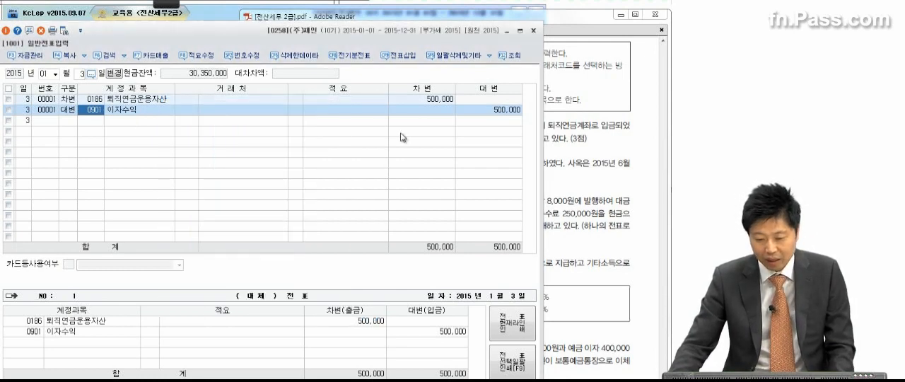
# Bring transaction (2) of the exam PDF into view and set the voucher date to January 10
pyautogui.click(574, 143)
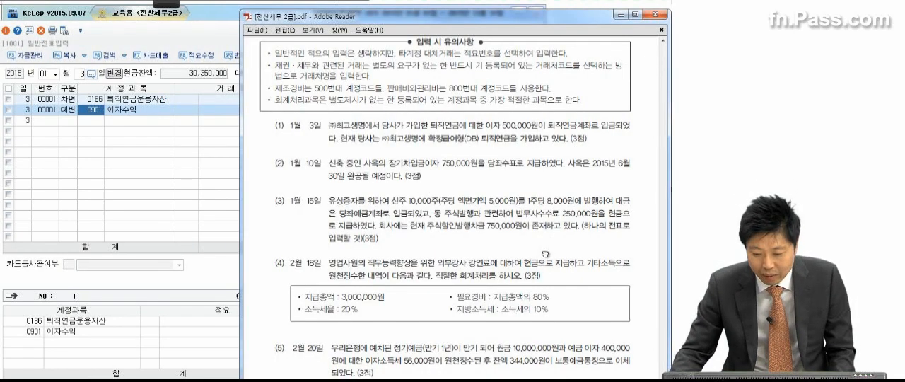
pyautogui.scroll(-4, 545, 254)
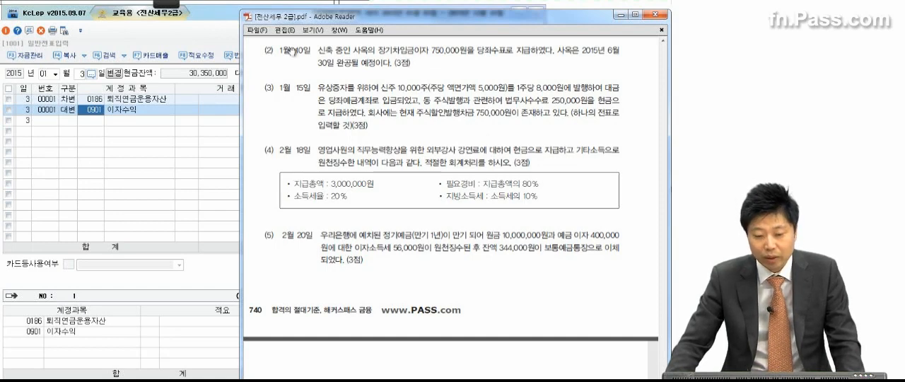
pyautogui.click(79, 75)
pyautogui.write('10')
pyautogui.press('Return')
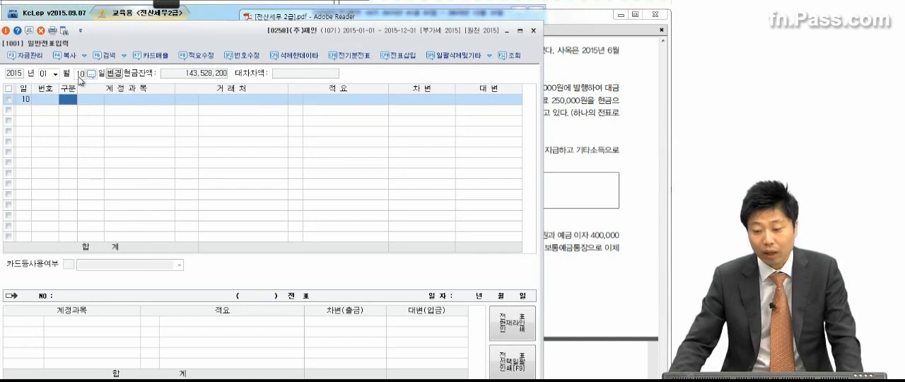
# Check transaction (2) in the exam PDF and start a credit line with account 0102 당좌예금 for January 10
pyautogui.click(569, 80)
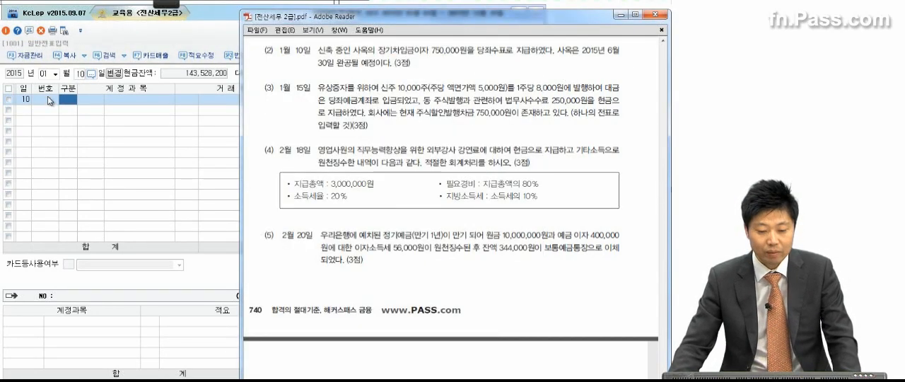
pyautogui.click(66, 101)
pyautogui.click(67, 101)
pyautogui.write('4')
pyautogui.press('Return')
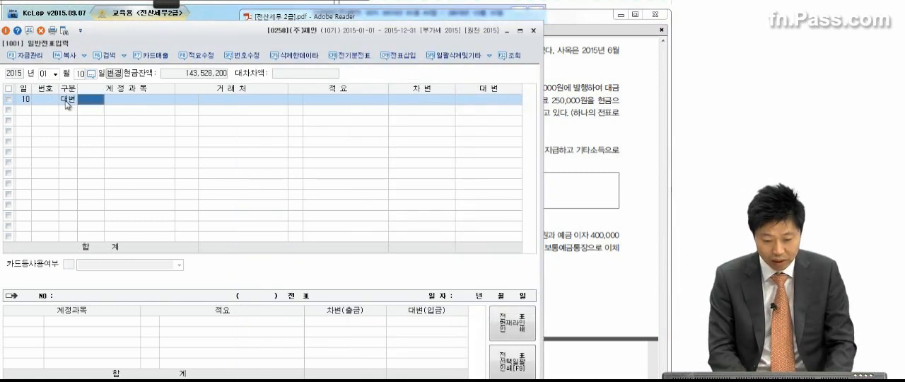
pyautogui.write('당좌ㅂ')
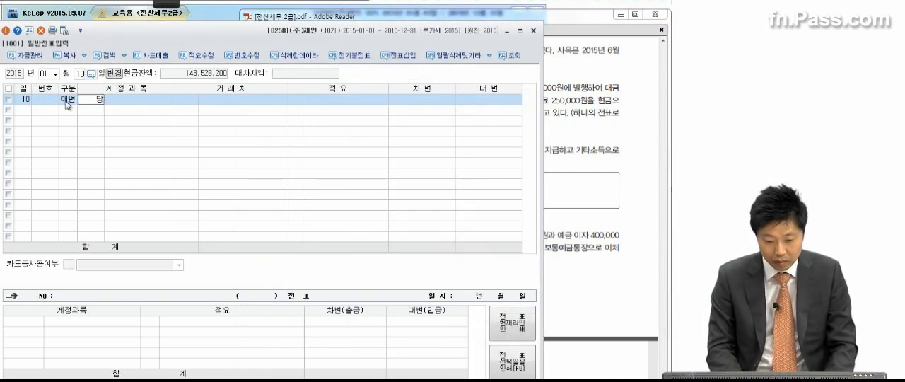
pyautogui.press('BackSpace')
pyautogui.press('BackSpace')
pyautogui.write('좌')
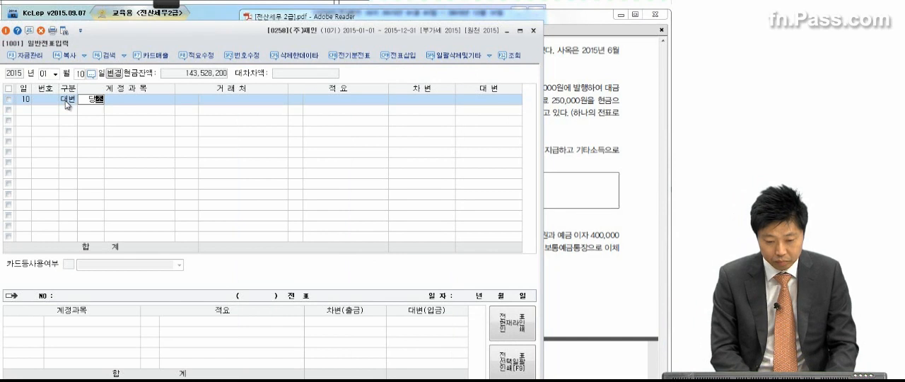
pyautogui.press('Return')
pyautogui.press('Return')
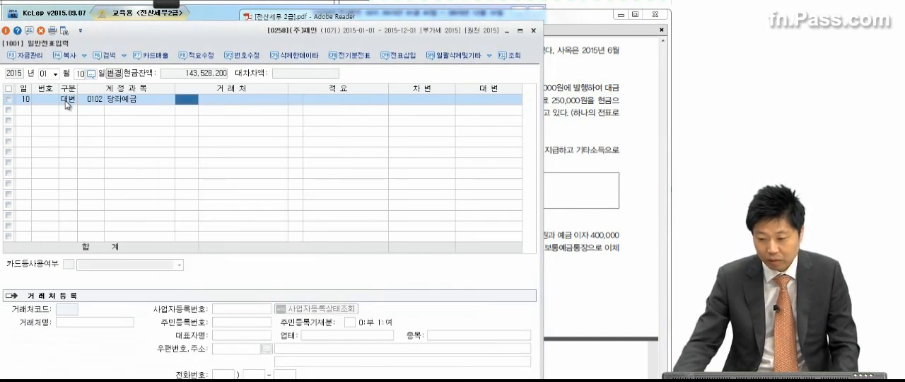
# Set the credit amount of the 당좌예금 line to 750,000
pyautogui.click(429, 99)
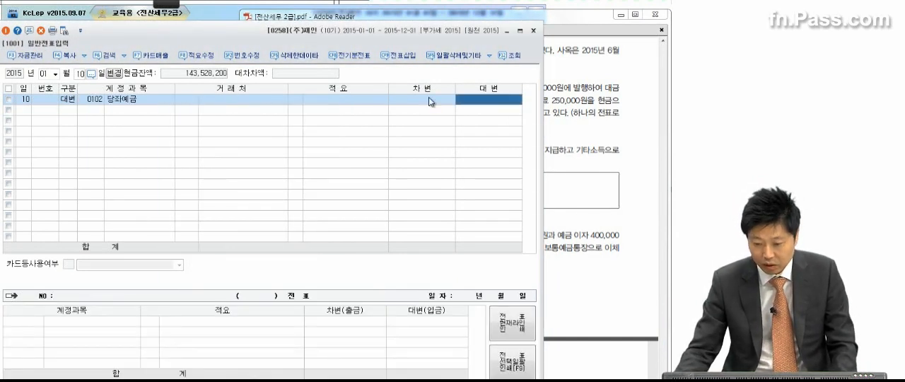
pyautogui.write('750000')
pyautogui.press('Return')
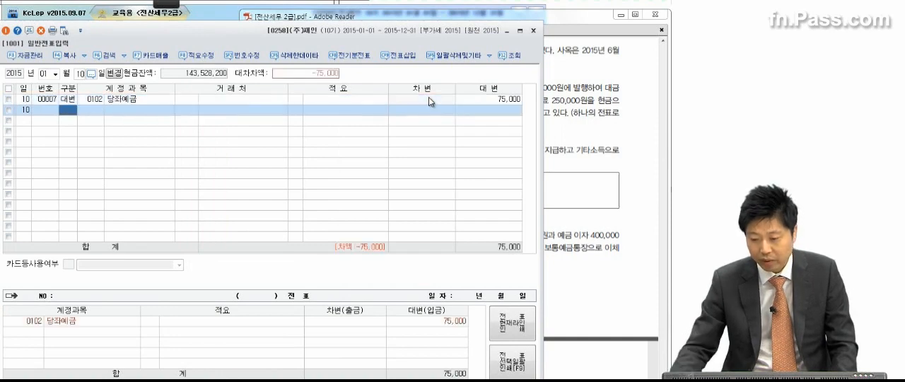
pyautogui.click(505, 104)
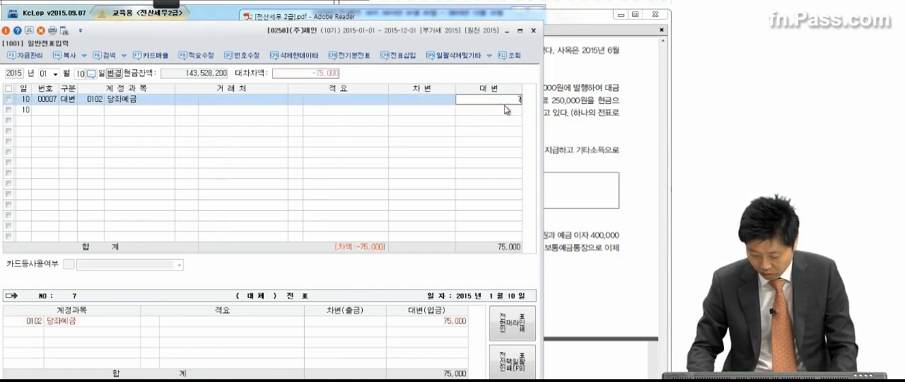
pyautogui.press('Return')
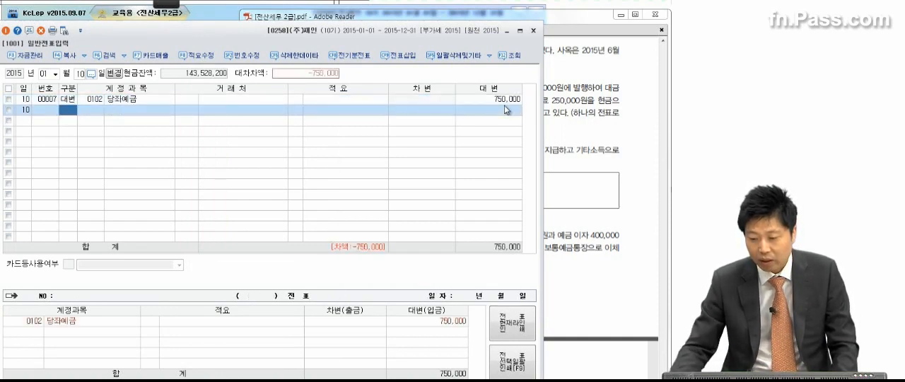
# Check transaction (2) in the exam PDF and add a debit line with account 0951 이자비용 for 750,000 on January 10
pyautogui.click(577, 102)
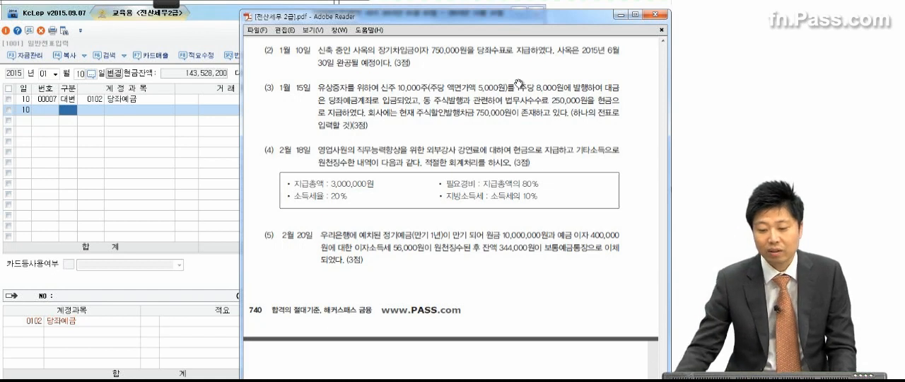
pyautogui.click(70, 113)
pyautogui.write('301')
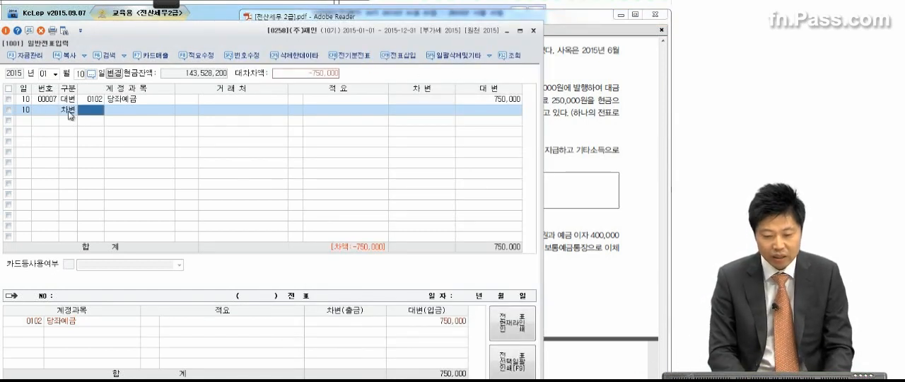
pyautogui.write('이자비')
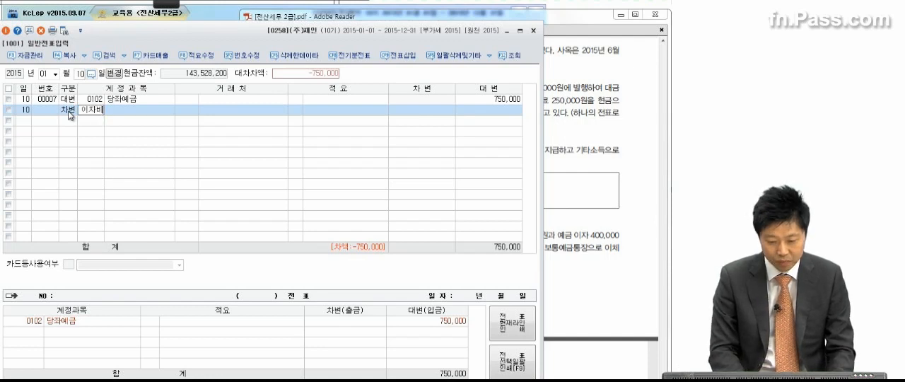
pyautogui.press('Return')
pyautogui.press('Return')
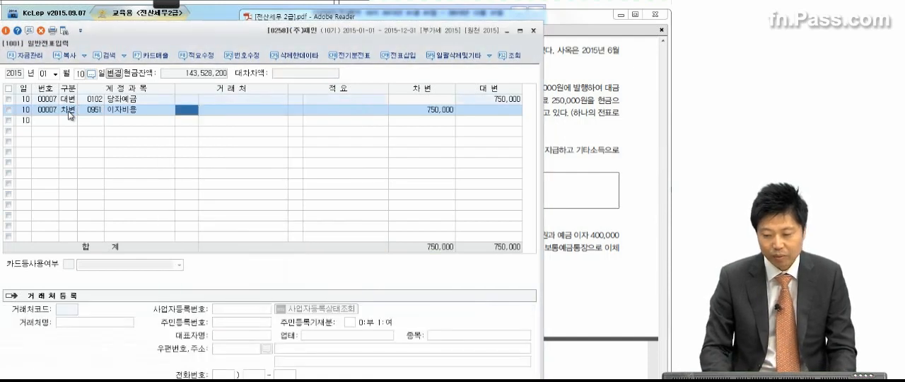
pyautogui.click(436, 109)
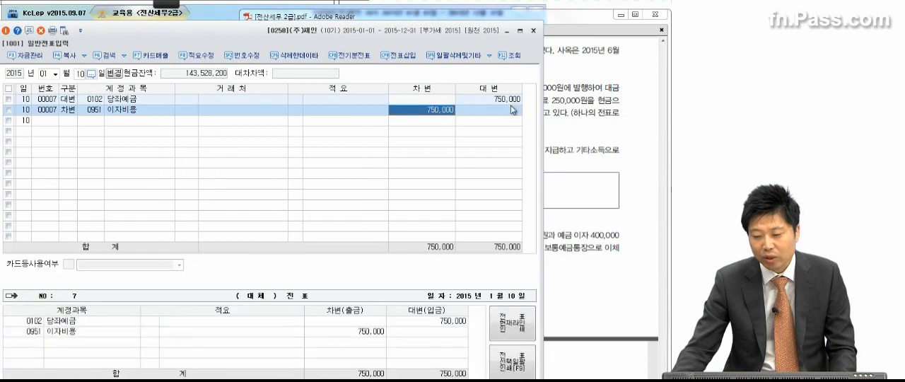
# Compare the January 10 voucher with transaction (2) in the exam PDF and review the account of the 이자비용 line
pyautogui.click(578, 99)
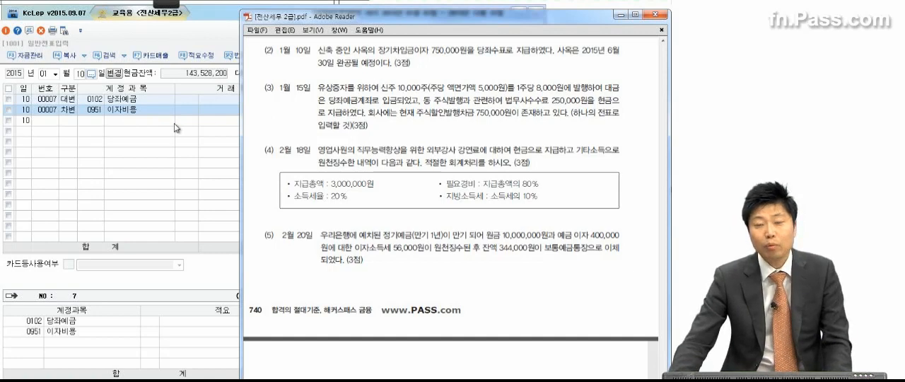
pyautogui.click(118, 118)
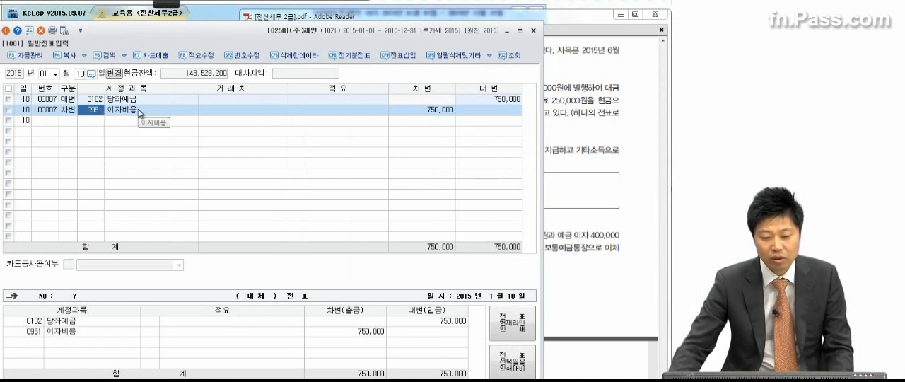
pyautogui.press('Return')
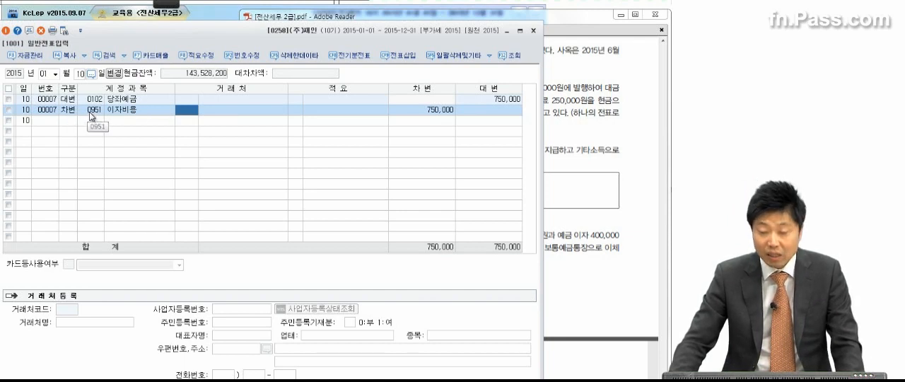
pyautogui.click(90, 113)
pyautogui.click(122, 112)
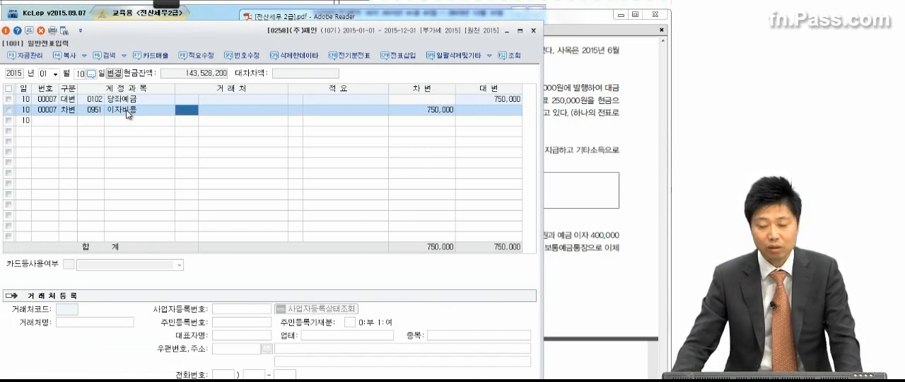
pyautogui.click(89, 112)
# Bring transaction (3) of the exam PDF into view and underline its share prices, 당좌예금, 법무사수수료 250,000원 and 주식할인발행차금 750,000원 with the screen pen
pyautogui.click(596, 117)
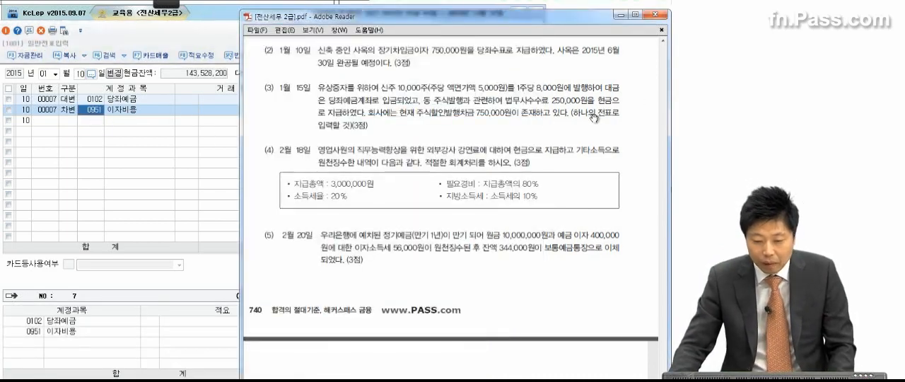
pyautogui.moveTo(389, 164); pyautogui.dragTo(385, 122)
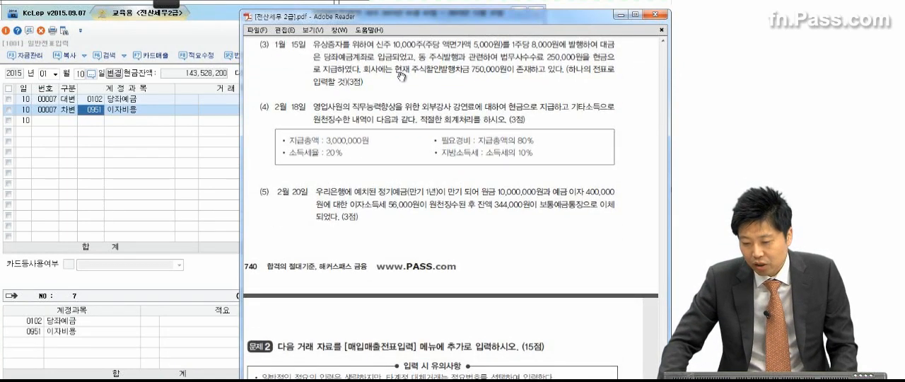
pyautogui.moveTo(171, 7)
pyautogui.click(116, 33)
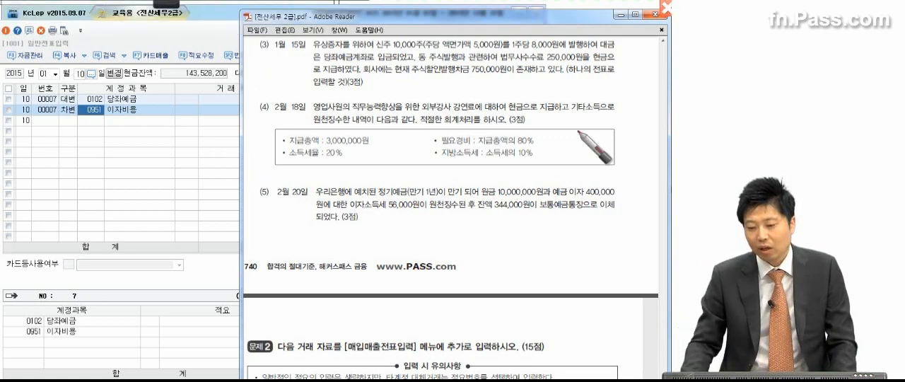
pyautogui.moveTo(502, 50); pyautogui.dragTo(562, 51)
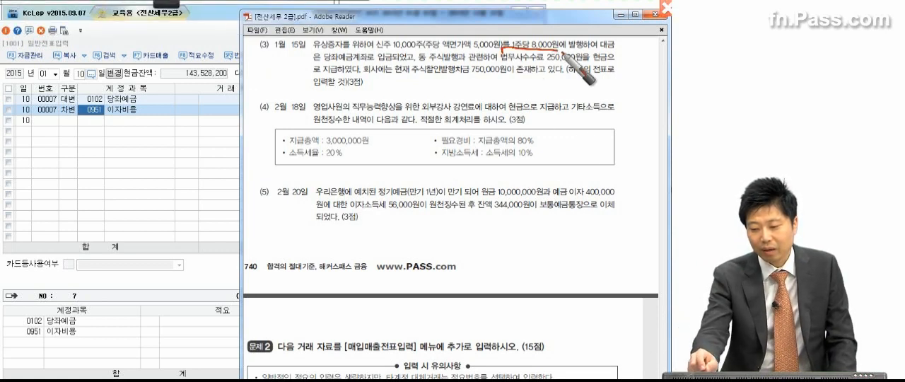
pyautogui.moveTo(458, 50); pyautogui.dragTo(503, 48)
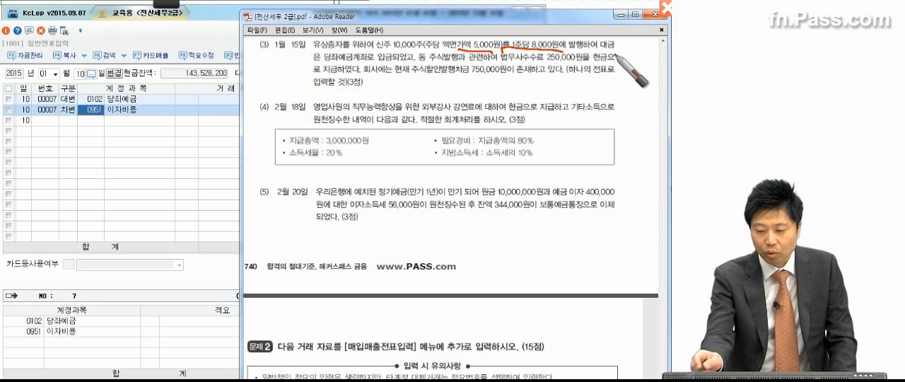
pyautogui.moveTo(324, 62); pyautogui.dragTo(354, 63)
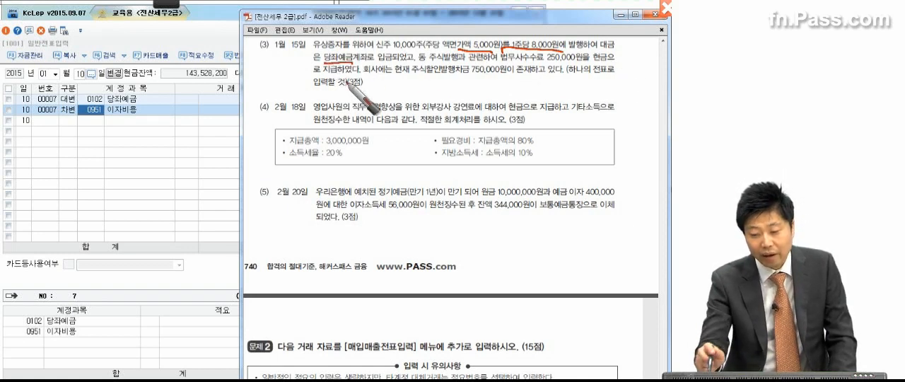
pyautogui.moveTo(512, 64)
pyautogui.mouseDown()
pyautogui.moveTo(500, 55)
pyautogui.moveTo(577, 65)
pyautogui.mouseUp()
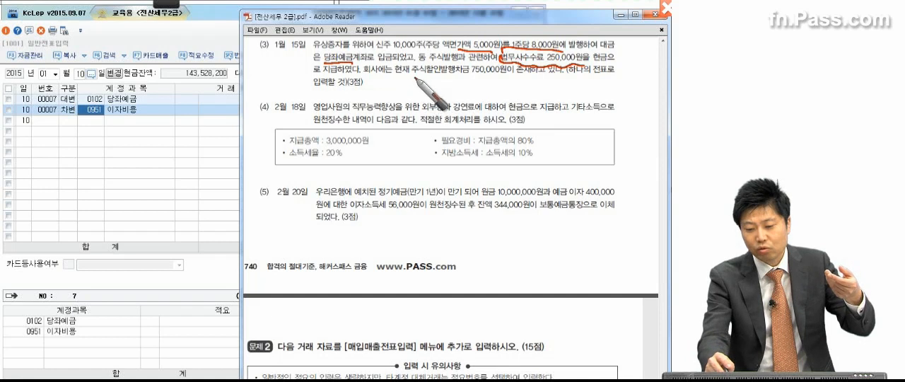
pyautogui.moveTo(420, 83); pyautogui.dragTo(496, 78)
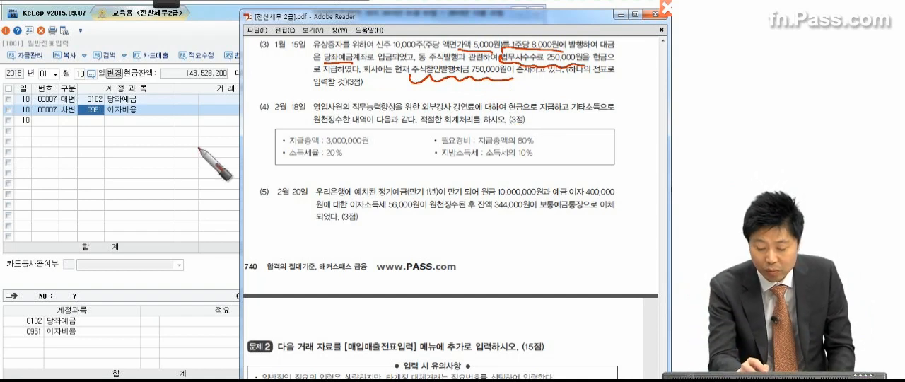
# Handwrite the January 15 entry over the screen: debit 당좌예금 80,000,000, credit 자본금 50,000,000 and 주식발행초과금 30,000,000, boxing the 5,000원 par value
pyautogui.moveTo(191, 177)
pyautogui.mouseDown()
pyautogui.moveTo(207, 154)
pyautogui.moveTo(238, 170)
pyautogui.mouseUp()
pyautogui.moveTo(238, 145); pyautogui.dragTo(238, 172)
pyautogui.moveTo(239, 164); pyautogui.dragTo(254, 161)
pyautogui.moveTo(262, 145); pyautogui.dragTo(263, 159)
pyautogui.moveTo(254, 154)
pyautogui.mouseDown()
pyautogui.moveTo(266, 150)
pyautogui.moveTo(259, 165)
pyautogui.mouseUp()
pyautogui.moveTo(250, 169)
pyautogui.mouseDown()
pyautogui.moveTo(268, 169)
pyautogui.moveTo(274, 154)
pyautogui.moveTo(280, 162)
pyautogui.mouseUp()
pyautogui.moveTo(272, 166); pyautogui.dragTo(296, 172)
pyautogui.moveTo(515, 67)
pyautogui.mouseDown()
pyautogui.moveTo(463, 49)
pyautogui.moveTo(518, 39)
pyautogui.mouseUp()
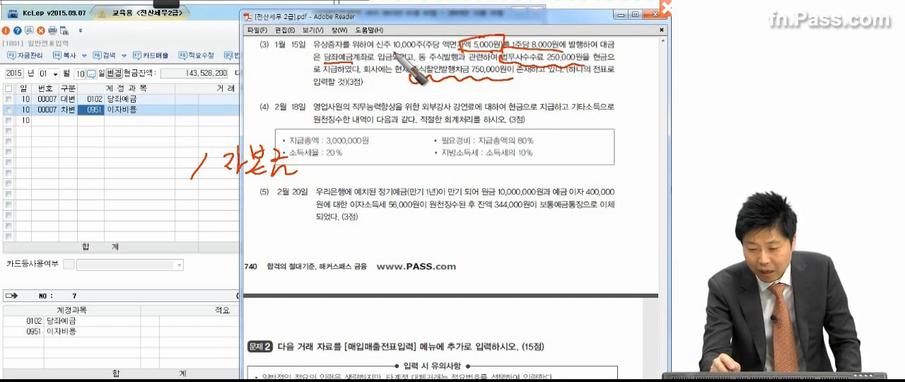
pyautogui.moveTo(339, 147)
pyautogui.mouseDown()
pyautogui.moveTo(330, 163)
pyautogui.moveTo(350, 152)
pyautogui.moveTo(357, 163)
pyautogui.moveTo(450, 161)
pyautogui.mouseUp()
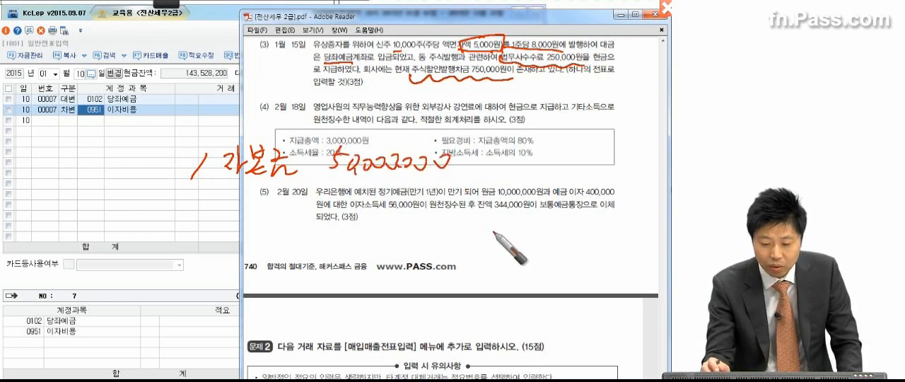
pyautogui.moveTo(225, 190)
pyautogui.mouseDown()
pyautogui.moveTo(258, 211)
pyautogui.moveTo(324, 188)
pyautogui.moveTo(322, 200)
pyautogui.moveTo(361, 212)
pyautogui.moveTo(388, 196)
pyautogui.moveTo(405, 211)
pyautogui.moveTo(444, 216)
pyautogui.moveTo(476, 193)
pyautogui.moveTo(492, 207)
pyautogui.moveTo(603, 207)
pyautogui.mouseUp()
pyautogui.moveTo(44, 157)
pyautogui.mouseDown()
pyautogui.moveTo(70, 173)
pyautogui.moveTo(95, 156)
pyautogui.moveTo(157, 166)
pyautogui.moveTo(151, 158)
pyautogui.moveTo(162, 177)
pyautogui.mouseUp()
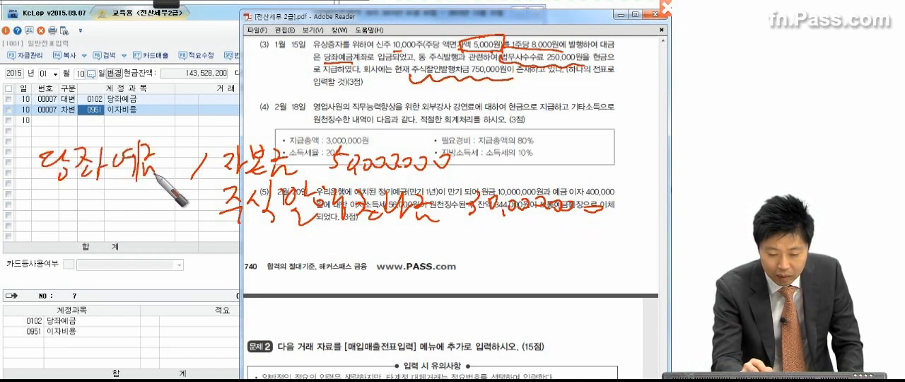
pyautogui.moveTo(173, 129)
pyautogui.mouseDown()
pyautogui.moveTo(177, 145)
pyautogui.moveTo(189, 135)
pyautogui.moveTo(238, 133)
pyautogui.mouseUp()
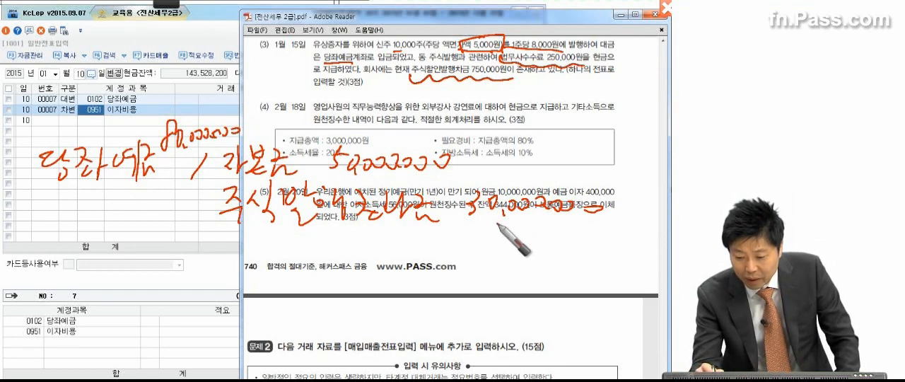
# Add 현금 250,000 and 주식할인발행차금 750,000 to the handwritten credit side and correct 주식발행초과금 to 29,000,000
pyautogui.moveTo(480, 230); pyautogui.dragTo(591, 237)
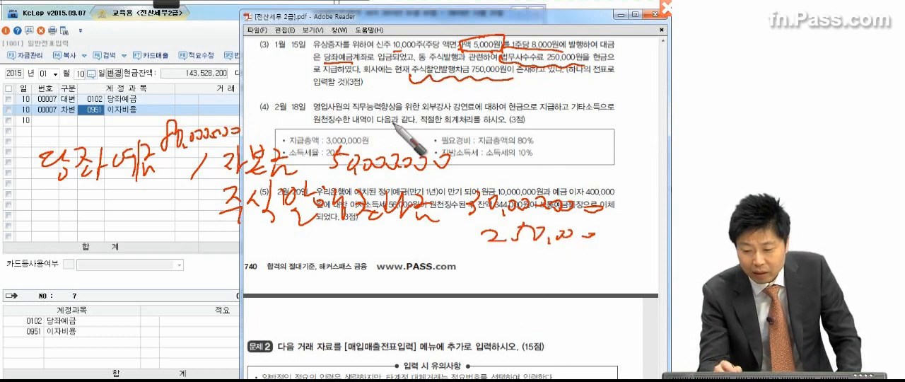
pyautogui.moveTo(247, 239)
pyautogui.mouseDown()
pyautogui.moveTo(275, 246)
pyautogui.moveTo(292, 234)
pyautogui.moveTo(283, 247)
pyautogui.mouseUp()
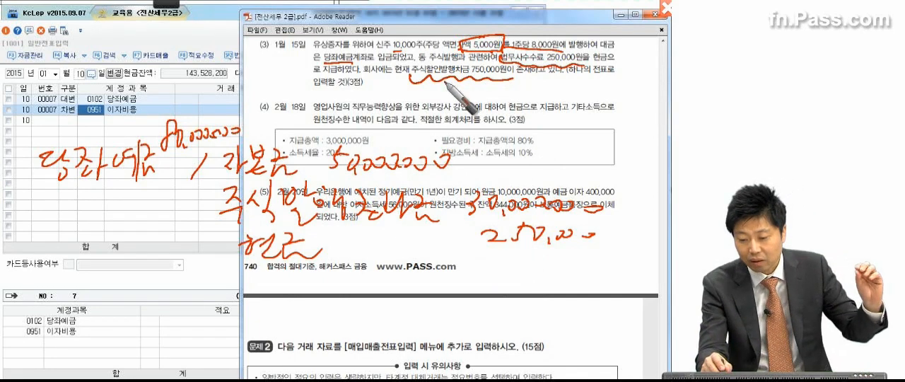
pyautogui.moveTo(509, 252)
pyautogui.mouseDown()
pyautogui.moveTo(488, 255)
pyautogui.moveTo(495, 272)
pyautogui.moveTo(536, 260)
pyautogui.moveTo(615, 266)
pyautogui.mouseUp()
pyautogui.moveTo(484, 275); pyautogui.dragTo(584, 282)
pyautogui.moveTo(234, 269)
pyautogui.mouseDown()
pyautogui.moveTo(244, 286)
pyautogui.moveTo(287, 270)
pyautogui.moveTo(333, 279)
pyautogui.moveTo(353, 255)
pyautogui.moveTo(362, 274)
pyautogui.moveTo(376, 260)
pyautogui.moveTo(436, 268)
pyautogui.mouseUp()
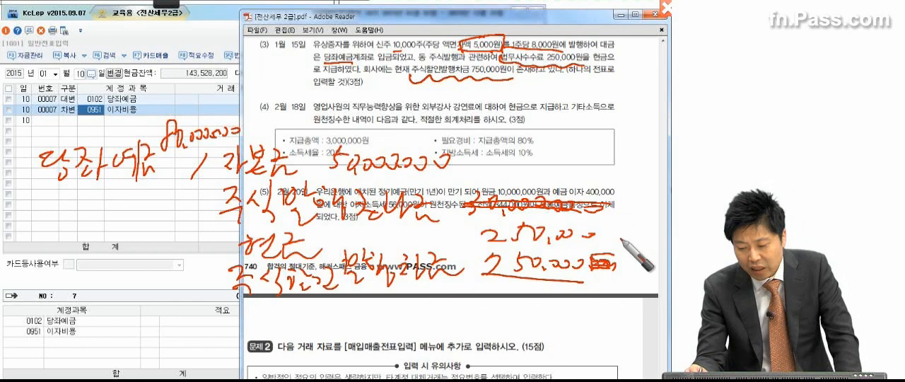
pyautogui.moveTo(580, 226); pyautogui.dragTo(572, 244)
pyautogui.moveTo(586, 282)
pyautogui.mouseDown()
pyautogui.moveTo(481, 270)
pyautogui.moveTo(558, 279)
pyautogui.mouseUp()
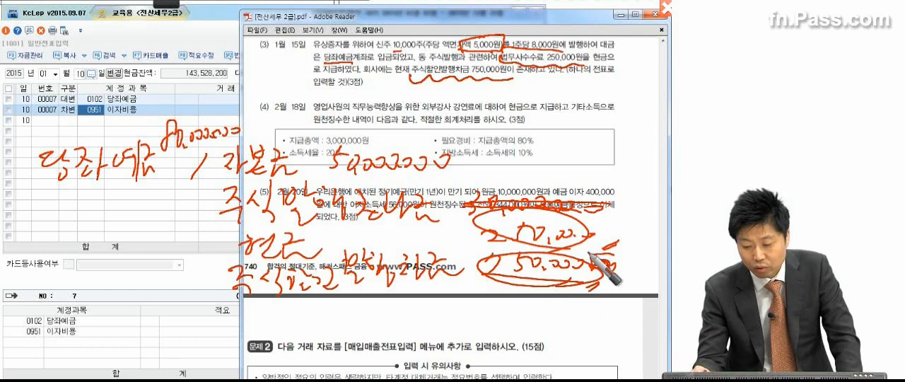
pyautogui.moveTo(472, 177)
pyautogui.mouseDown()
pyautogui.moveTo(472, 187)
pyautogui.moveTo(487, 187)
pyautogui.moveTo(591, 179)
pyautogui.mouseUp()
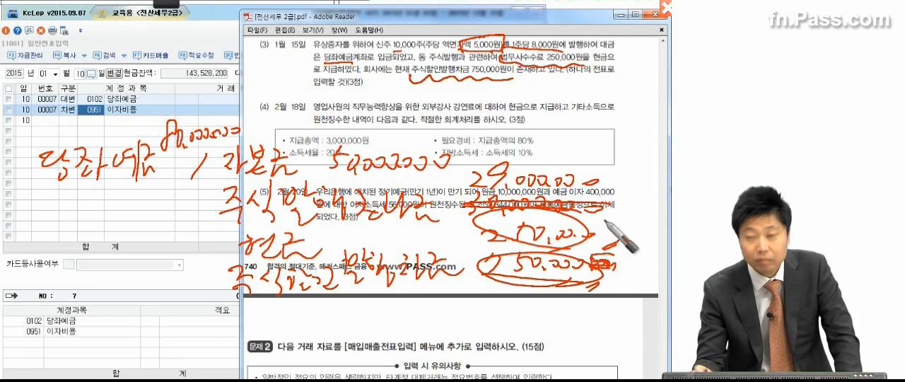
# Draw a frame around the whole handwritten entry and clear all pen markings from the screen
pyautogui.moveTo(39, 171); pyautogui.dragTo(44, 269)
pyautogui.moveTo(21, 147)
pyautogui.mouseDown()
pyautogui.moveTo(294, 110)
pyautogui.moveTo(641, 189)
pyautogui.moveTo(622, 304)
pyautogui.mouseUp()
pyautogui.moveTo(45, 285)
pyautogui.mouseDown()
pyautogui.moveTo(176, 306)
pyautogui.moveTo(620, 311)
pyautogui.mouseUp()
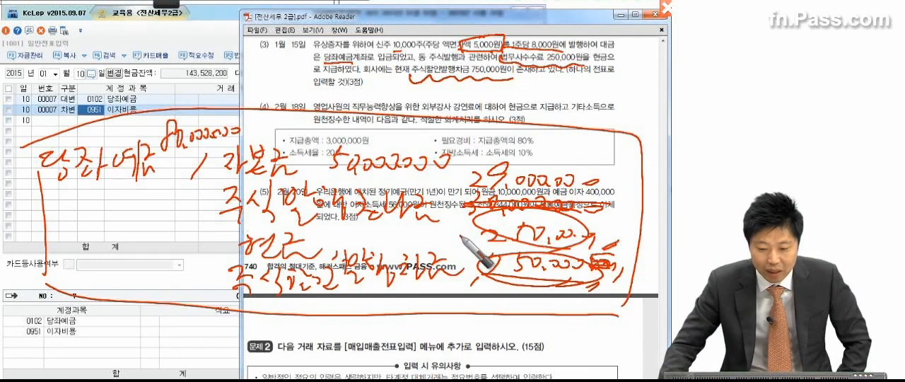
pyautogui.press('Escape')
# Set the voucher date to January 15
pyautogui.click(83, 73)
pyautogui.write('15')
pyautogui.press('Return')
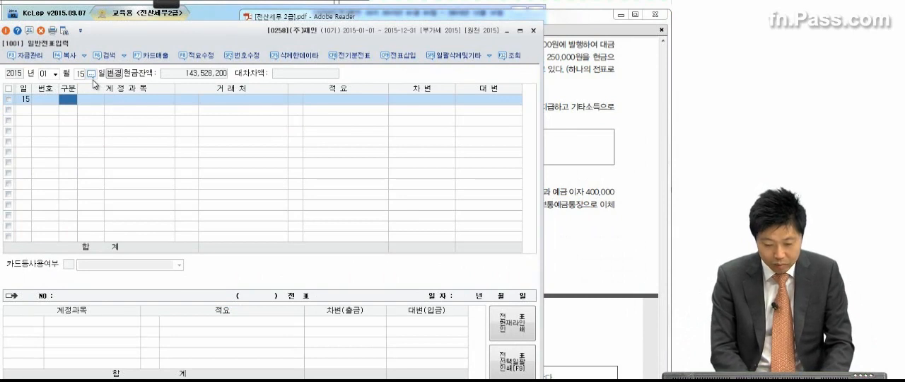
# Enter a credit line with account 0331 자본금 for 50,000,000 on January 15
pyautogui.write('4')
pyautogui.press('Return')
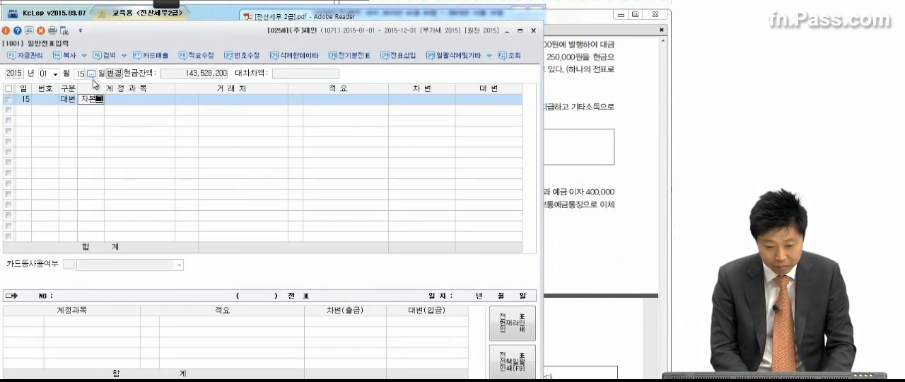
pyautogui.write('자본금')
pyautogui.press('Return')
pyautogui.press('Return')
pyautogui.press('Return')
pyautogui.press('Return')
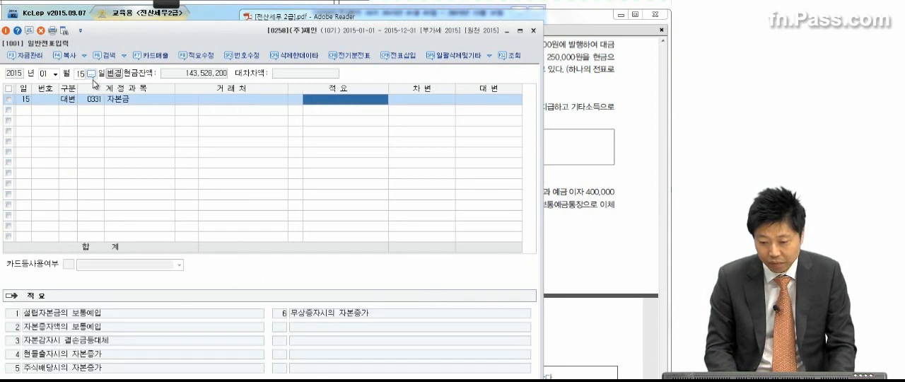
pyautogui.write('50,000,000')
pyautogui.press('Return')
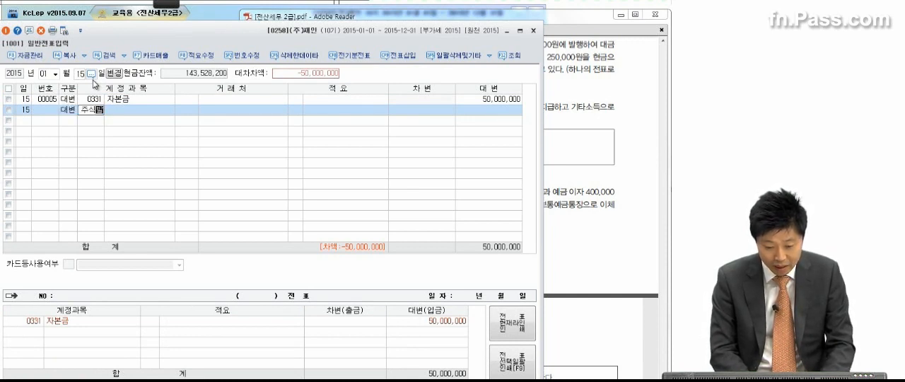
# Add a credit line with account 0341 주식발행초과금 for 29,000,000, choosing the account from the code search for 주식발
pyautogui.press('Return')
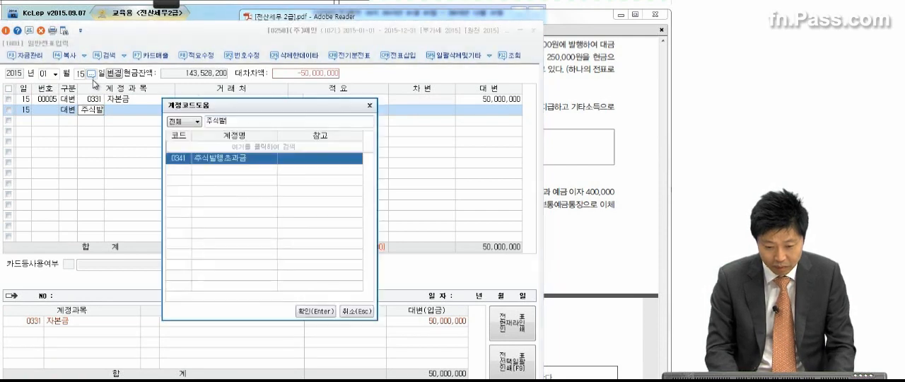
pyautogui.press('Return')
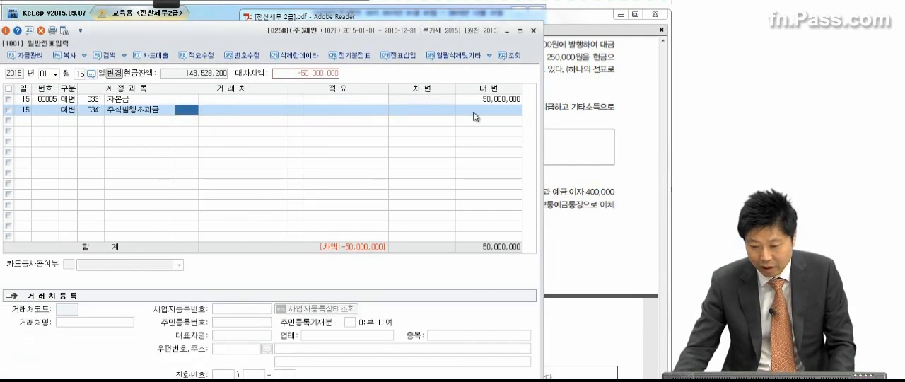
pyautogui.press('Return')
pyautogui.press('Return')
pyautogui.write('25,000,')
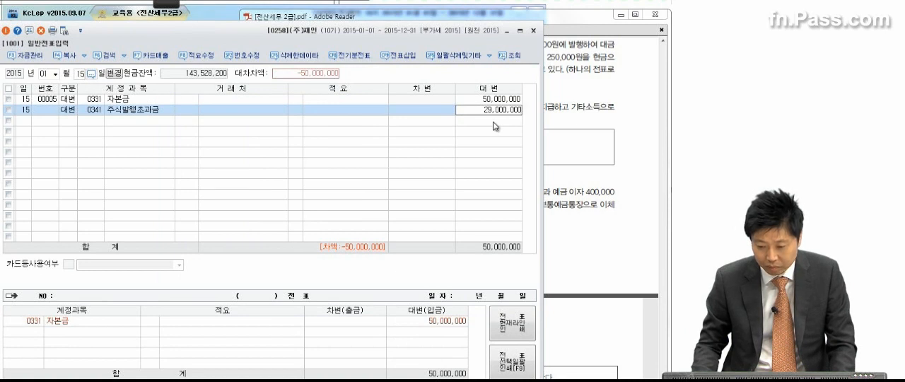
pyautogui.write('000000')
pyautogui.press('Return')
# Add a credit line with account 0101 현금 for 250,000 to the January 15 voucher, checking the amount in the exam PDF
pyautogui.write('4')
pyautogui.press('Return')
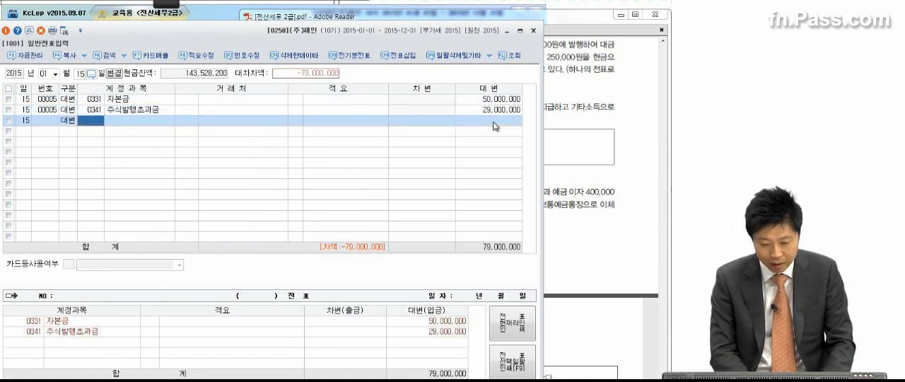
pyautogui.write('금')
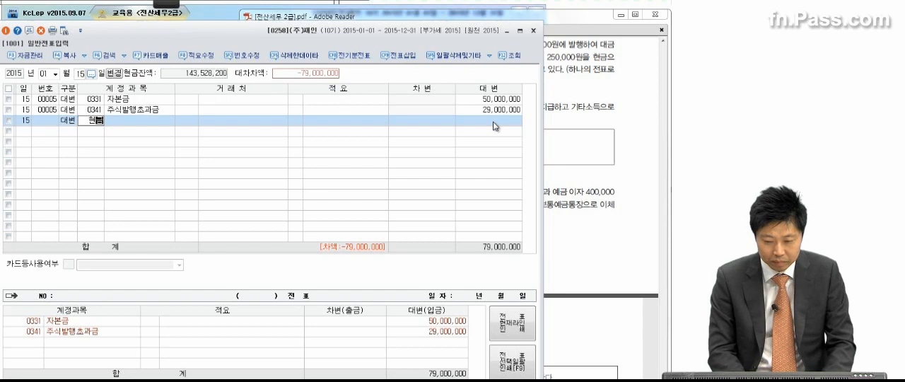
pyautogui.press('Return')
pyautogui.click(601, 111)
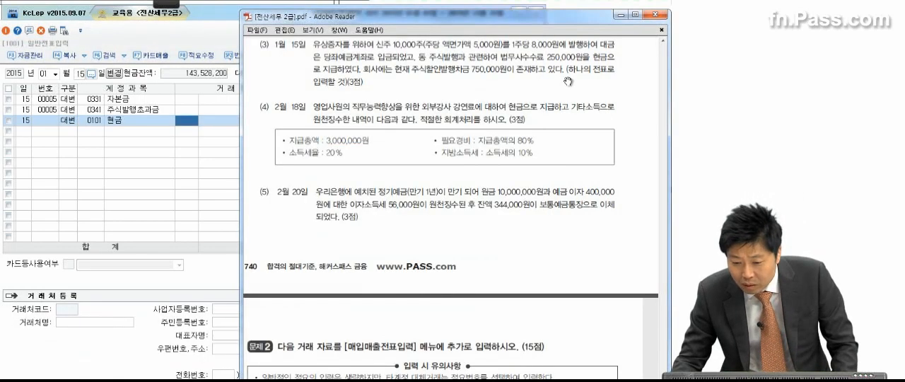
pyautogui.click(199, 133)
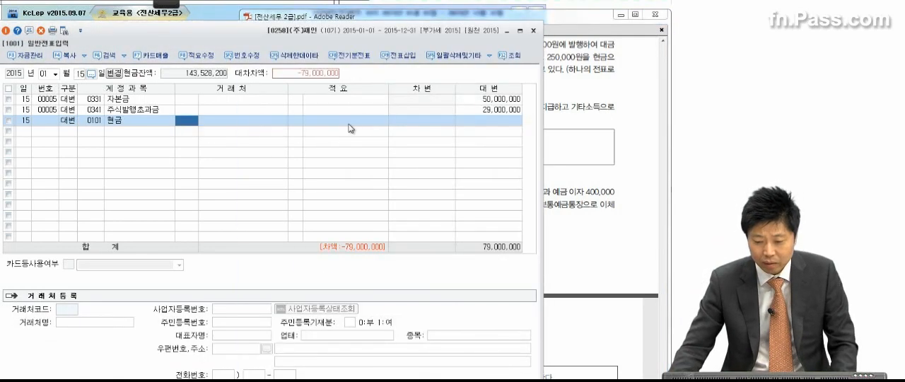
pyautogui.click(488, 124)
pyautogui.write('250,000')
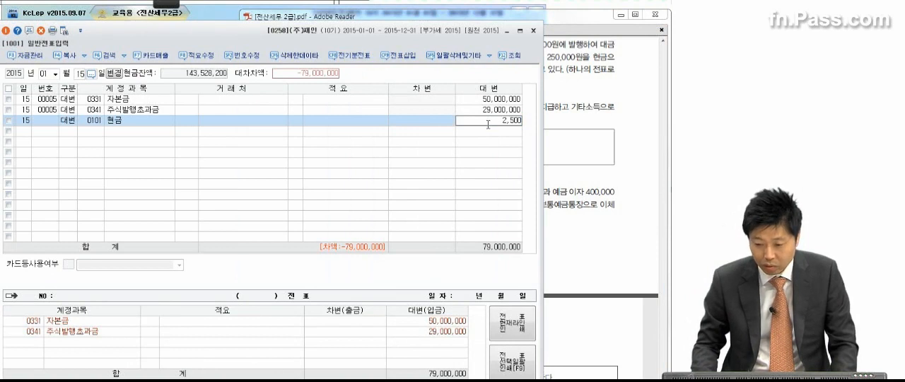
pyautogui.press('Return')
# Add a credit line with account 0381 주식할인발행차금 for 750,000, choosing the account from the code search for 주식할
pyautogui.write('4')
pyautogui.press('Return')
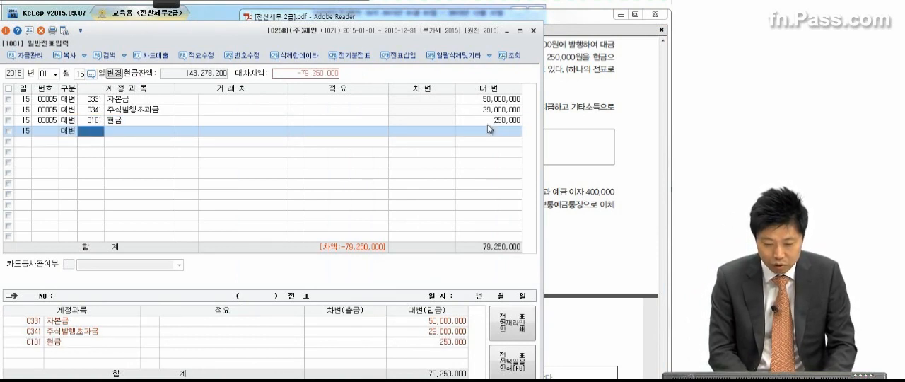
pyautogui.write('주')
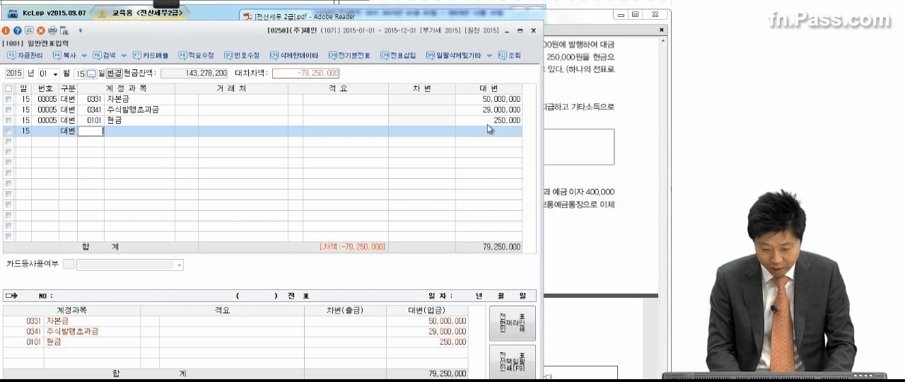
pyautogui.write('ㅅ')
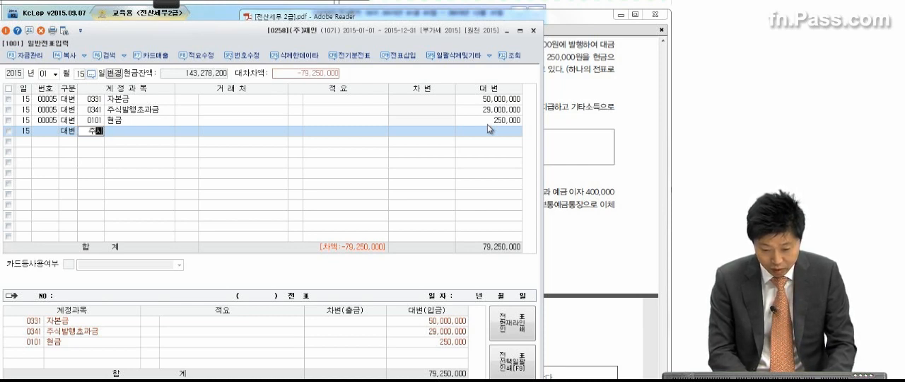
pyautogui.write('식할')
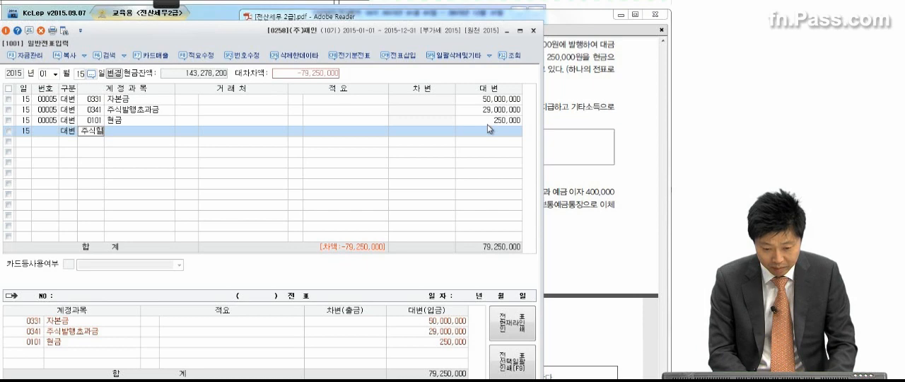
pyautogui.press('Return')
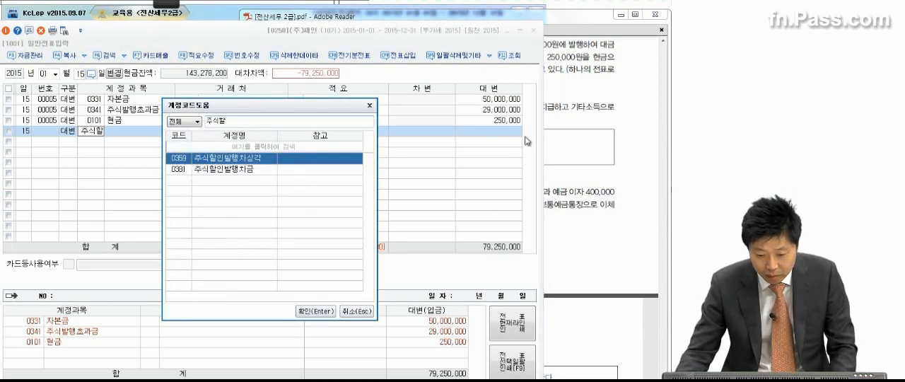
pyautogui.click(257, 176)
pyautogui.press('Return')
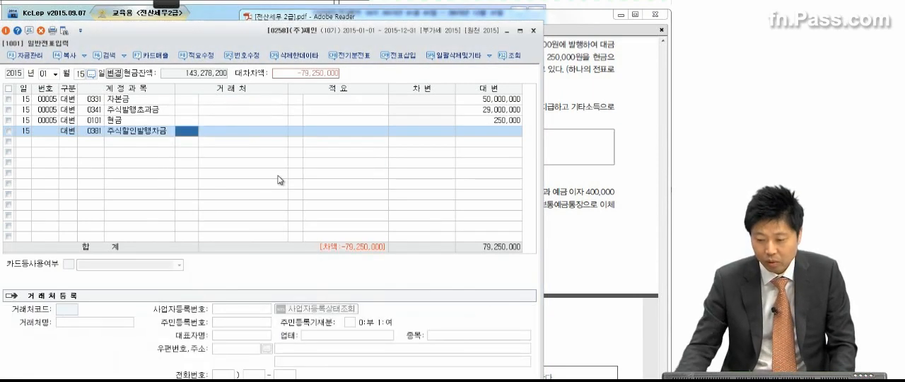
pyautogui.click(477, 134)
pyautogui.write('7500000')
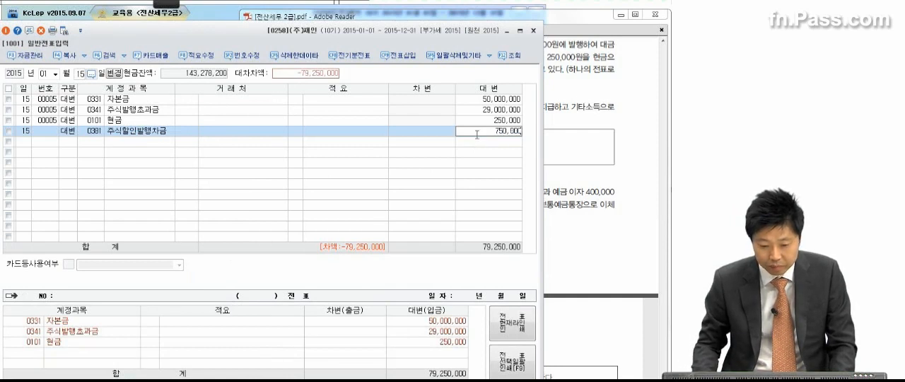
pyautogui.press('Return')
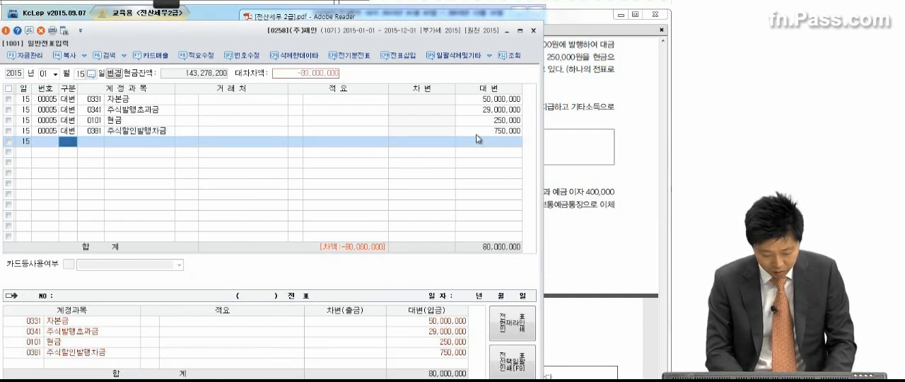
# Add a debit line with account 0102 당좌예금 to the January 15 voucher, using the account code search
pyautogui.write('3')
pyautogui.press('Return')
pyautogui.write('당좌')
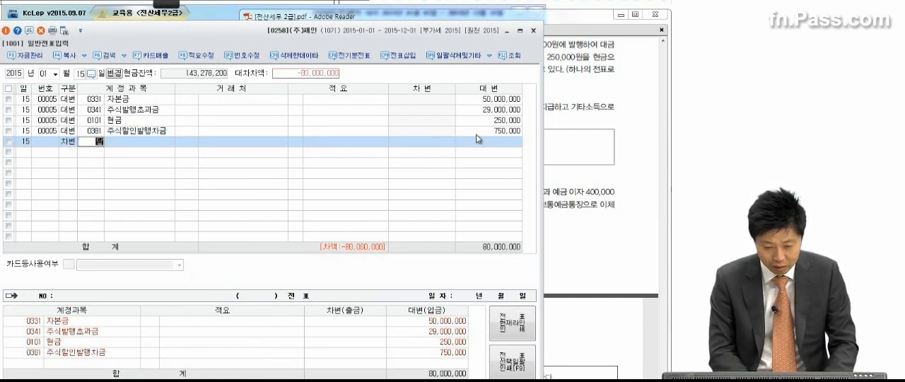
pyautogui.write('예')
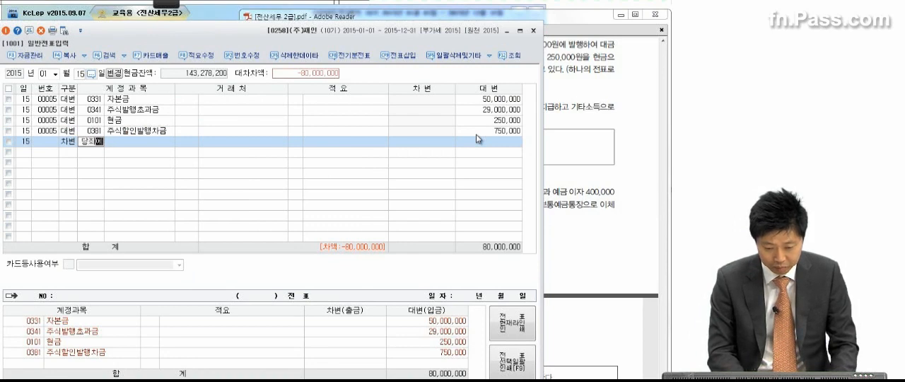
pyautogui.press('Return')
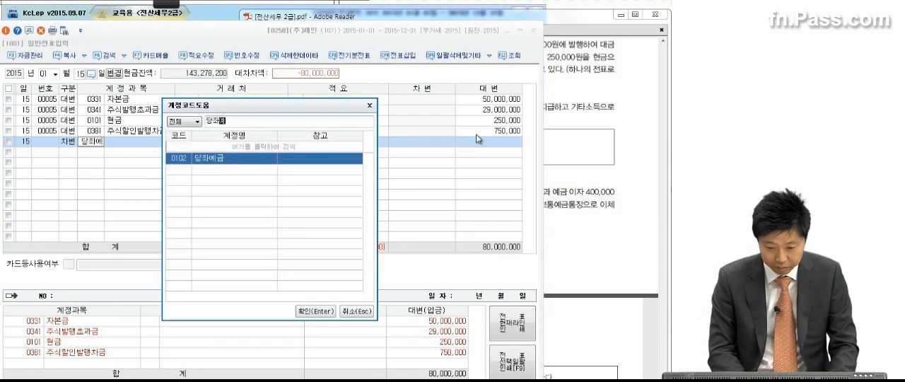
pyautogui.press('Return')
# Switch to the exam PDF's February 18 transaction (4), underline 외부강사 강연료 and 현금 with the pen, and circle 영업사원
pyautogui.click(599, 161)
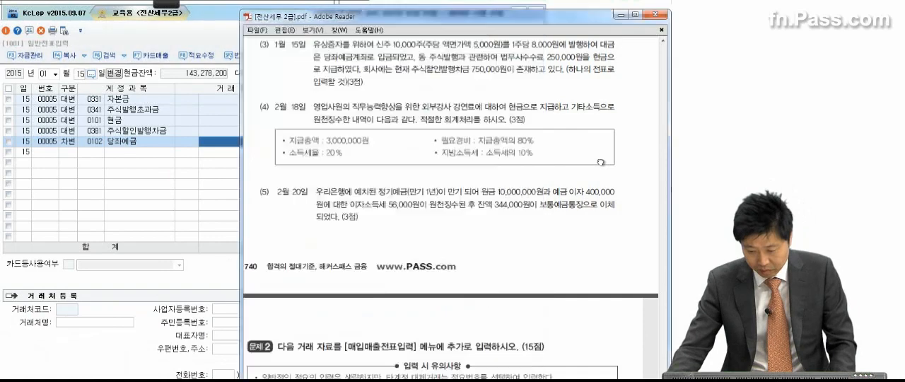
pyautogui.scroll(-2, 576, 221)
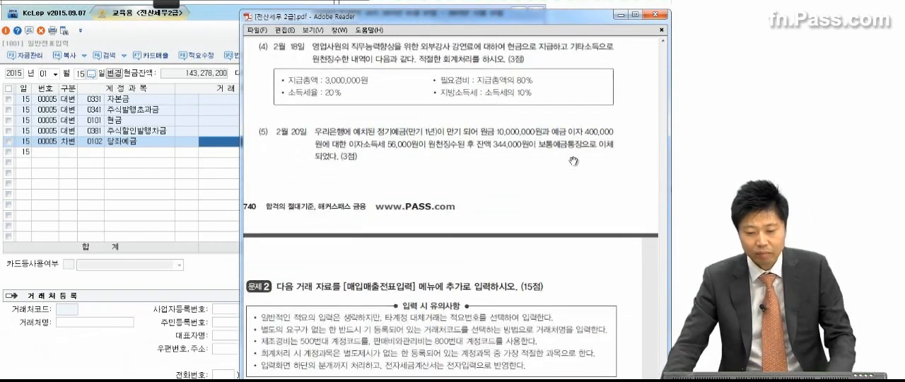
pyautogui.click(172, 4)
pyautogui.click(18, 20)
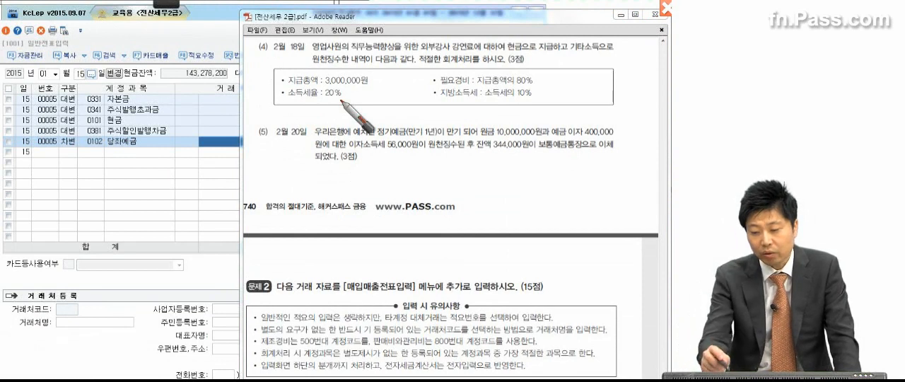
pyautogui.moveTo(419, 57); pyautogui.dragTo(472, 51)
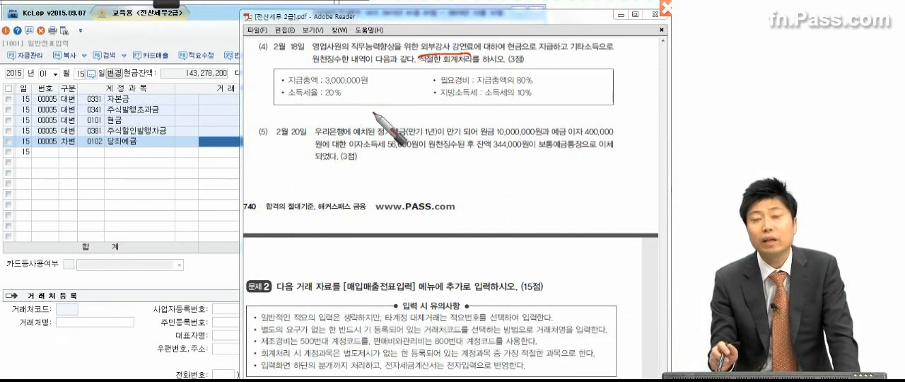
pyautogui.moveTo(322, 51)
pyautogui.mouseDown()
pyautogui.moveTo(306, 47)
pyautogui.moveTo(328, 59)
pyautogui.mouseUp()
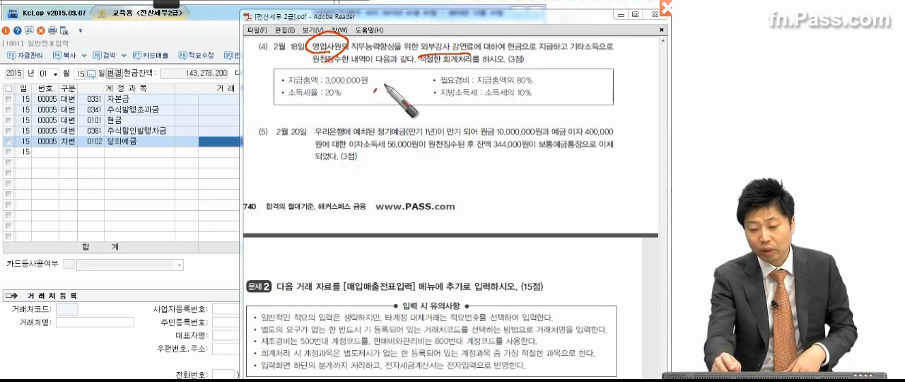
pyautogui.moveTo(377, 89); pyautogui.dragTo(374, 92)
pyautogui.moveTo(387, 89); pyautogui.dragTo(383, 92)
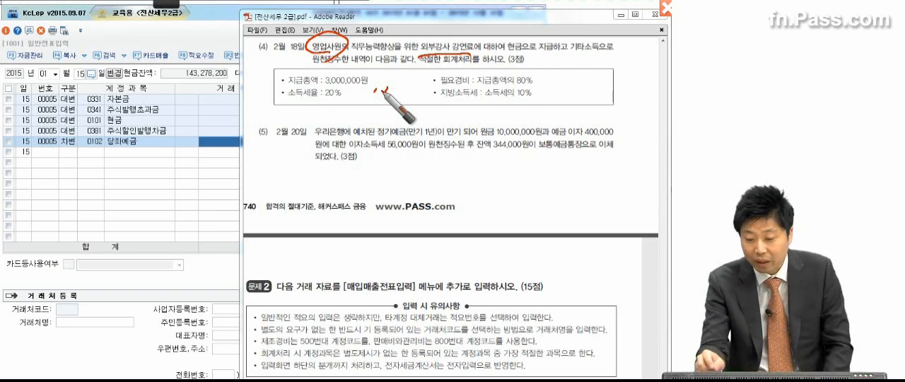
pyautogui.moveTo(506, 50); pyautogui.dragTo(526, 47)
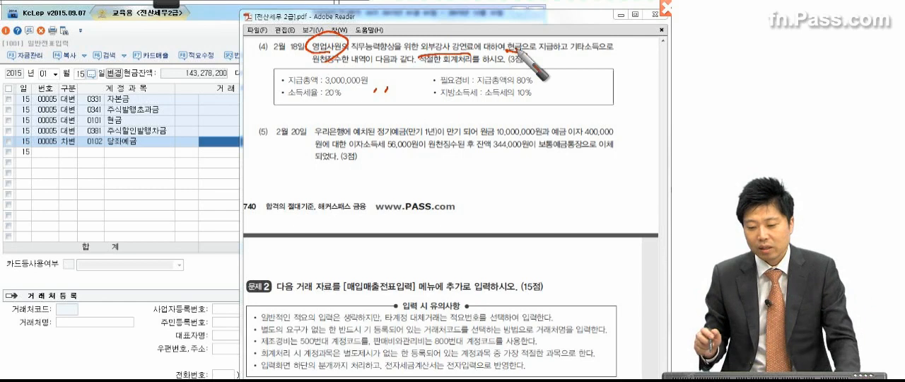
# Underline 기타소득, the 3,000,000원 payment, the expense ratio and both tax rates in transaction (4)
pyautogui.moveTo(539, 88); pyautogui.dragTo(541, 103)
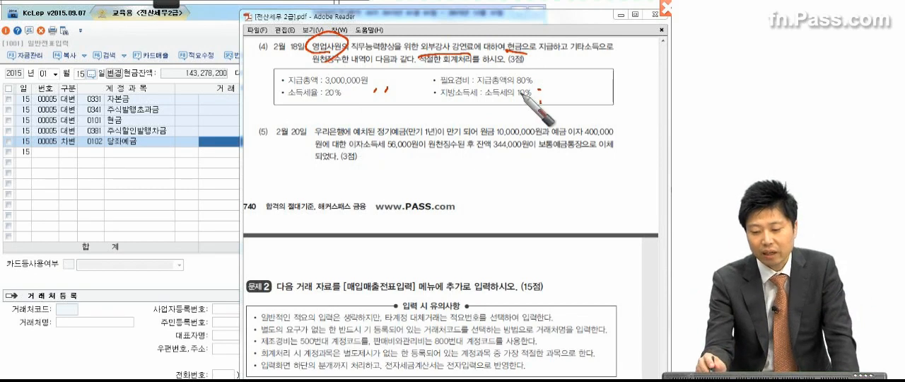
pyautogui.moveTo(476, 85); pyautogui.dragTo(518, 86)
pyautogui.moveTo(472, 100); pyautogui.dragTo(518, 99)
pyautogui.moveTo(290, 100); pyautogui.dragTo(334, 100)
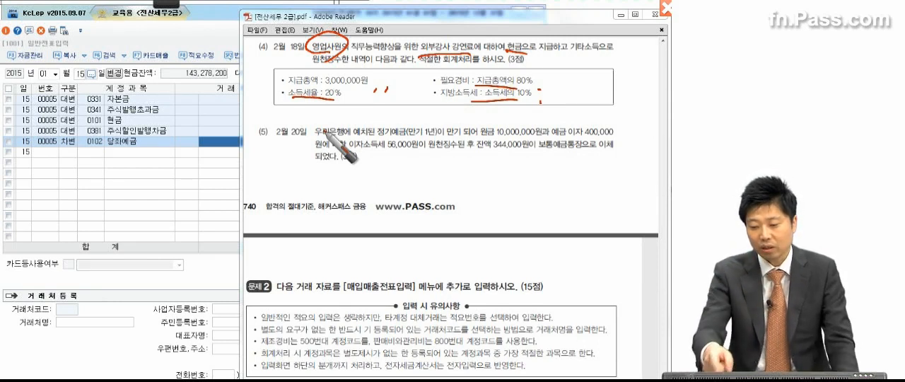
pyautogui.moveTo(565, 51); pyautogui.dragTo(608, 51)
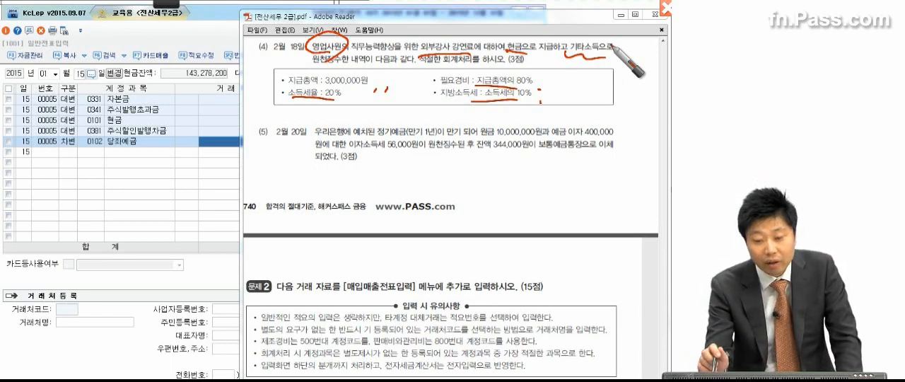
pyautogui.moveTo(318, 86); pyautogui.dragTo(376, 88)
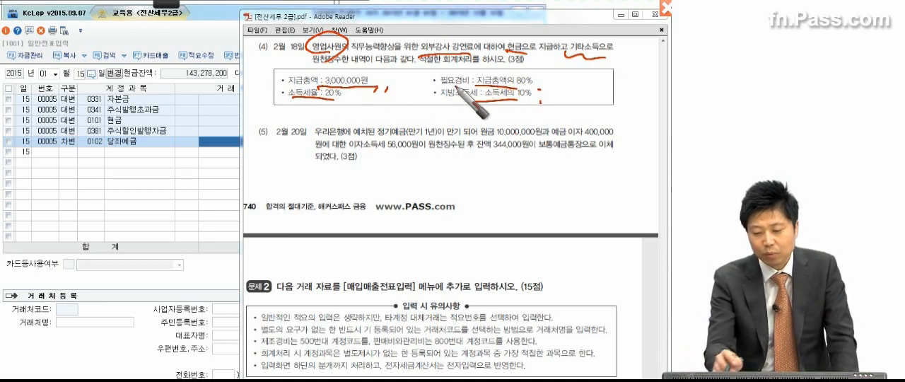
# Handwrite the income tax calculation 600,000 × 20% below the payment details of transaction (4)
pyautogui.moveTo(286, 99); pyautogui.dragTo(274, 121)
pyautogui.moveTo(286, 110); pyautogui.dragTo(297, 111)
pyautogui.moveTo(306, 114); pyautogui.dragTo(309, 120)
pyautogui.moveTo(316, 111); pyautogui.dragTo(316, 112)
pyautogui.moveTo(325, 111); pyautogui.dragTo(326, 112)
pyautogui.moveTo(336, 111); pyautogui.dragTo(336, 111)
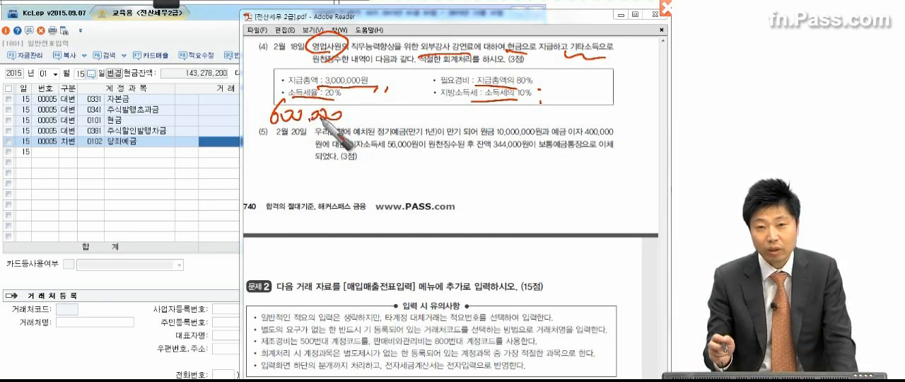
pyautogui.moveTo(356, 114); pyautogui.dragTo(365, 124)
pyautogui.moveTo(366, 113)
pyautogui.mouseDown()
pyautogui.moveTo(356, 123)
pyautogui.moveTo(382, 124)
pyautogui.moveTo(388, 115)
pyautogui.moveTo(403, 130)
pyautogui.mouseUp()
pyautogui.moveTo(414, 125); pyautogui.dragTo(416, 128)
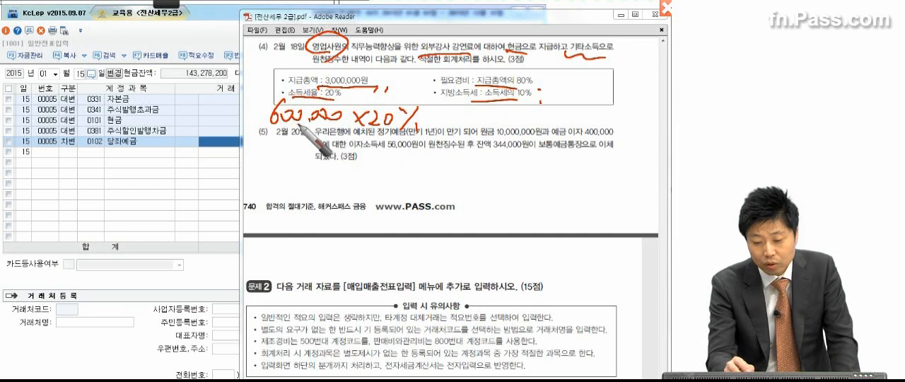
# Complete the handwritten calculation with = 120,000 and draw a frame around that amount
pyautogui.moveTo(446, 118); pyautogui.dragTo(464, 116)
pyautogui.moveTo(447, 125); pyautogui.dragTo(467, 124)
pyautogui.moveTo(474, 111)
pyautogui.mouseDown()
pyautogui.moveTo(470, 127)
pyautogui.moveTo(498, 127)
pyautogui.mouseUp()
pyautogui.moveTo(502, 128); pyautogui.dragTo(513, 123)
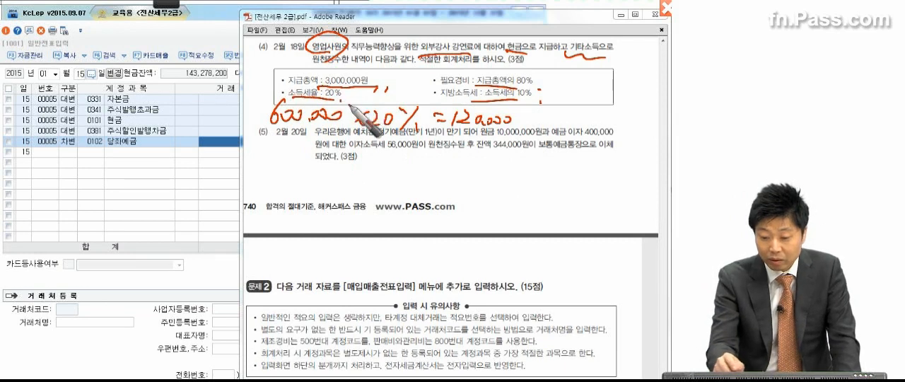
pyautogui.moveTo(456, 111)
pyautogui.mouseDown()
pyautogui.moveTo(499, 131)
pyautogui.moveTo(445, 131)
pyautogui.mouseUp()
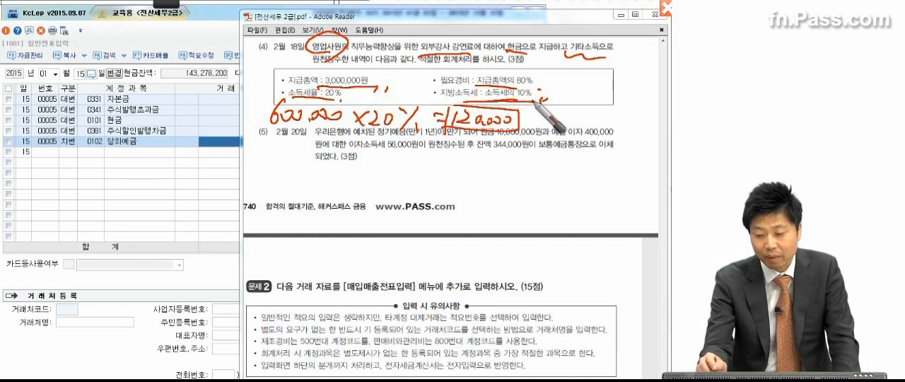
# Write + 12,000 for the local income tax after the framed amount, and write the total 132,000 circled below
pyautogui.moveTo(539, 146)
pyautogui.mouseDown()
pyautogui.moveTo(558, 117)
pyautogui.moveTo(569, 127)
pyautogui.moveTo(614, 117)
pyautogui.mouseUp()
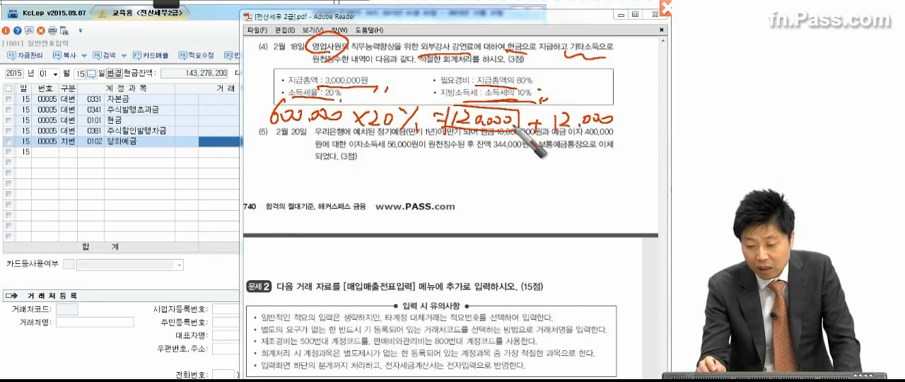
pyautogui.click(621, 128)
pyautogui.moveTo(500, 157)
pyautogui.mouseDown()
pyautogui.moveTo(487, 172)
pyautogui.moveTo(516, 173)
pyautogui.moveTo(506, 178)
pyautogui.mouseUp()
pyautogui.moveTo(521, 160)
pyautogui.mouseDown()
pyautogui.moveTo(525, 176)
pyautogui.moveTo(594, 168)
pyautogui.moveTo(595, 183)
pyautogui.mouseUp()
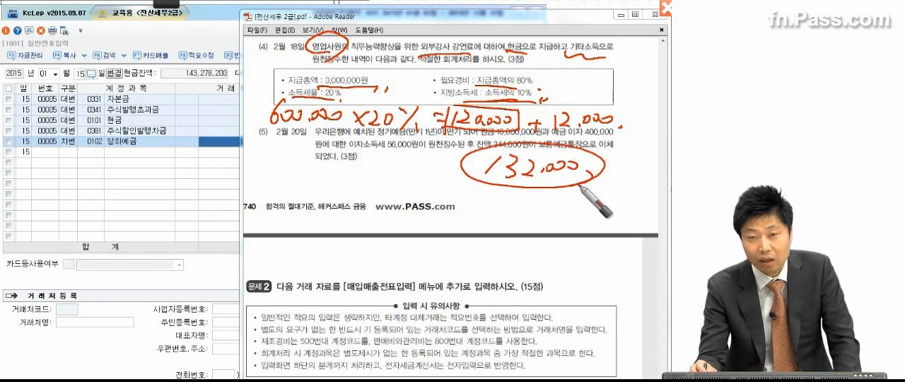
# Frame the 3,000,000원 total payment and handwrite the 4.4% rate below transaction (5)
pyautogui.moveTo(323, 70); pyautogui.dragTo(380, 86)
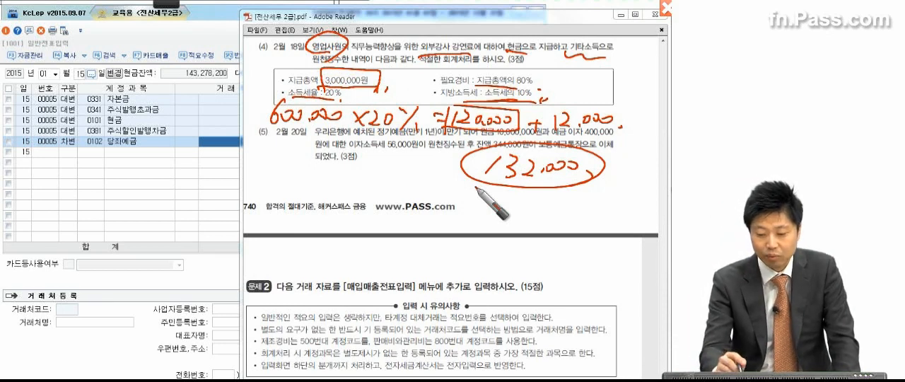
pyautogui.moveTo(300, 168)
pyautogui.mouseDown()
pyautogui.moveTo(319, 185)
pyautogui.moveTo(342, 178)
pyautogui.moveTo(352, 186)
pyautogui.mouseUp()
pyautogui.click(356, 189)
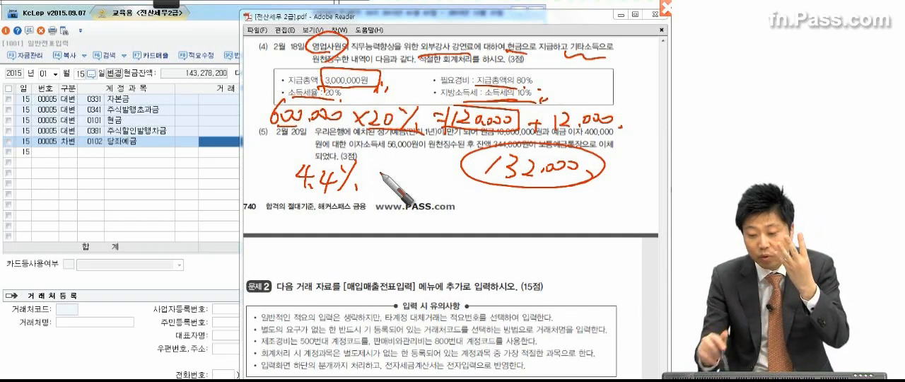
# Circle the handwritten 12,000 local income tax, frame the 4.4% rate and add a small arrow beside it
pyautogui.moveTo(597, 138)
pyautogui.mouseDown()
pyautogui.moveTo(602, 92)
pyautogui.moveTo(640, 145)
pyautogui.mouseUp()
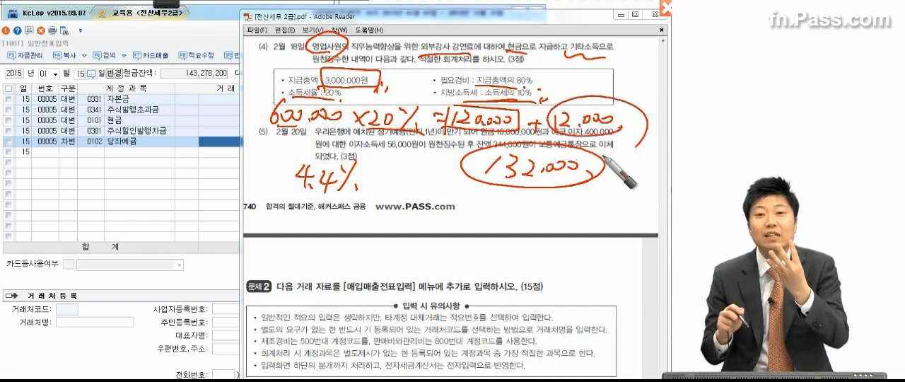
pyautogui.moveTo(287, 151)
pyautogui.mouseDown()
pyautogui.moveTo(282, 198)
pyautogui.moveTo(291, 150)
pyautogui.mouseUp()
pyautogui.moveTo(377, 212); pyautogui.dragTo(402, 187)
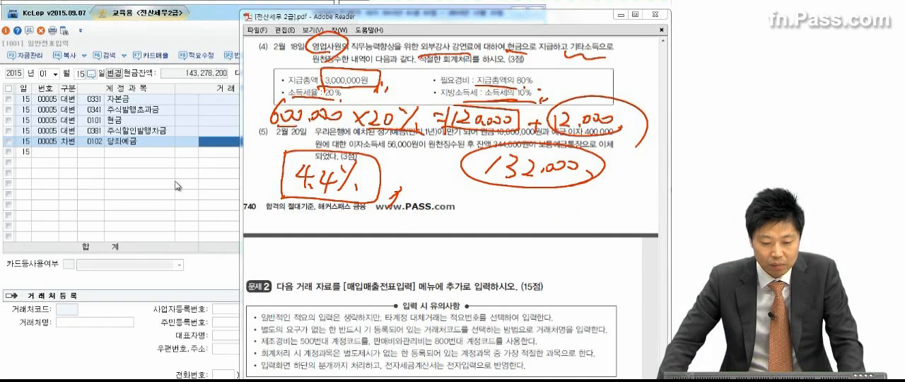
# Return to the general journal voucher entry and set the voucher date to February 18
pyautogui.click(179, 186)
pyautogui.click(54, 73)
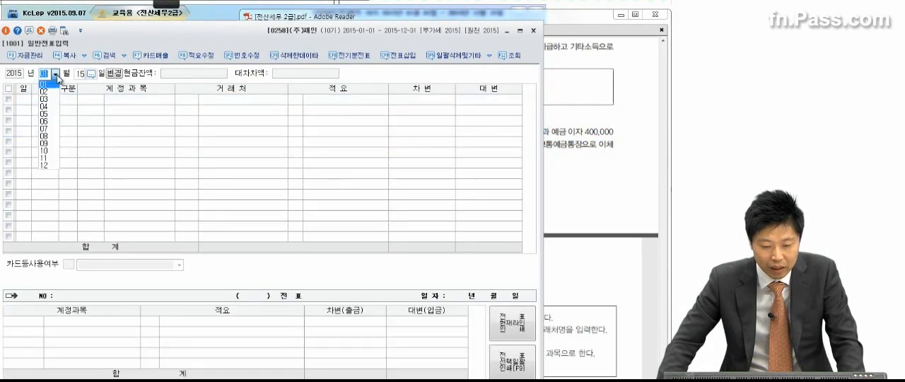
pyautogui.click(54, 94)
pyautogui.write('18')
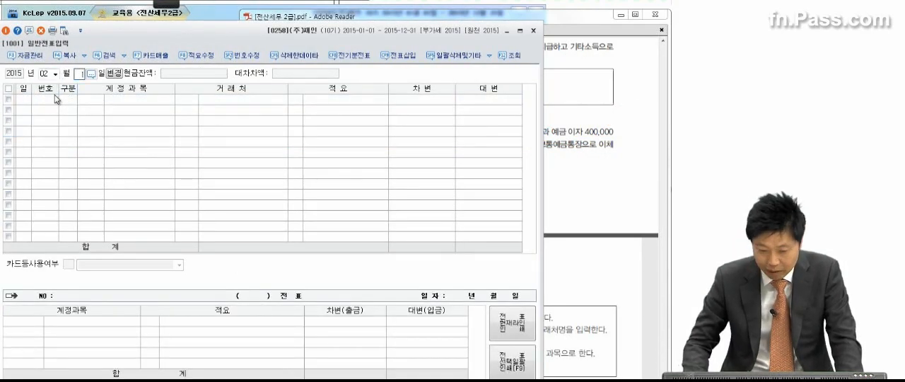
pyautogui.press('Return')
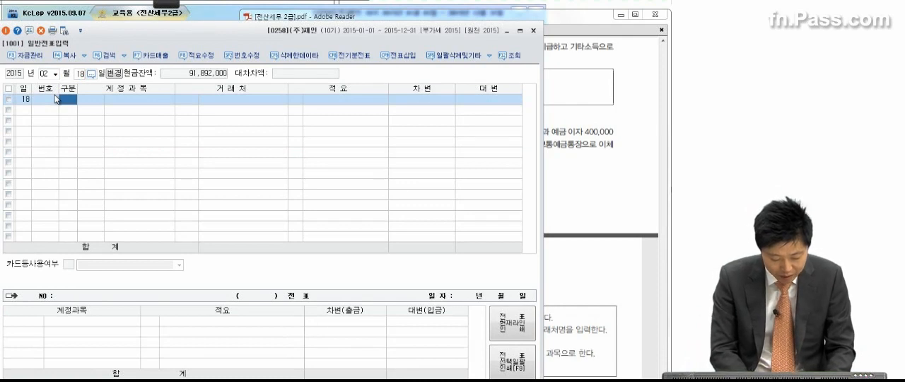
# Enter a debit line for the selling and administrative training expense account 0825 교육훈련비 with 3,000,000
pyautogui.press('3')
pyautogui.press('Return')
pyautogui.write('교육')
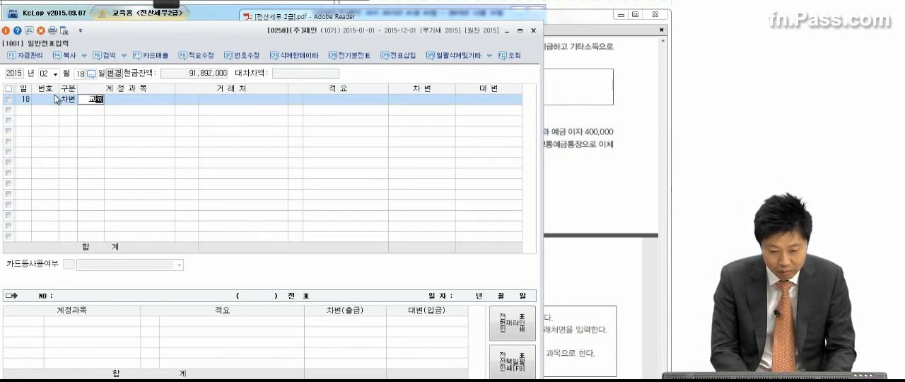
pyautogui.write('훈')
pyautogui.press('Return')
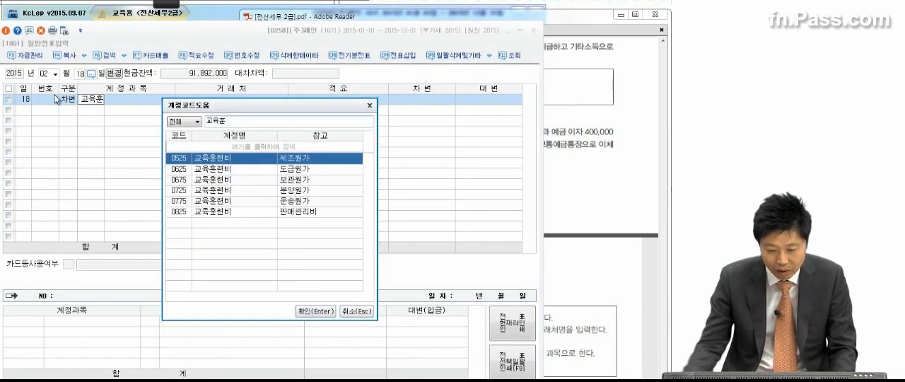
pyautogui.doubleClick(227, 213)
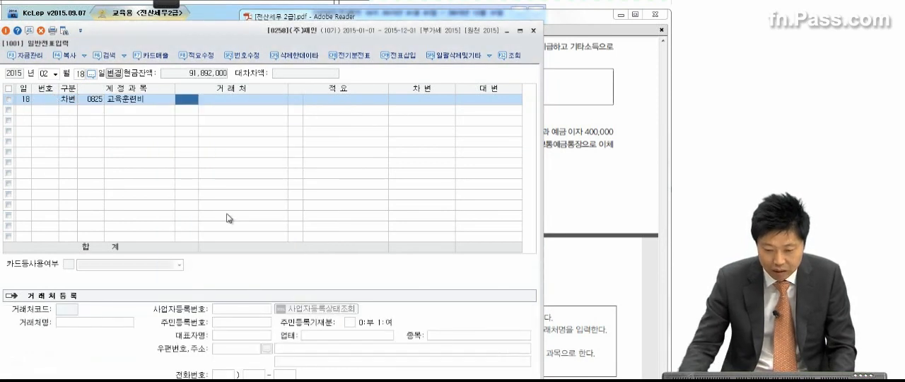
pyautogui.click(439, 105)
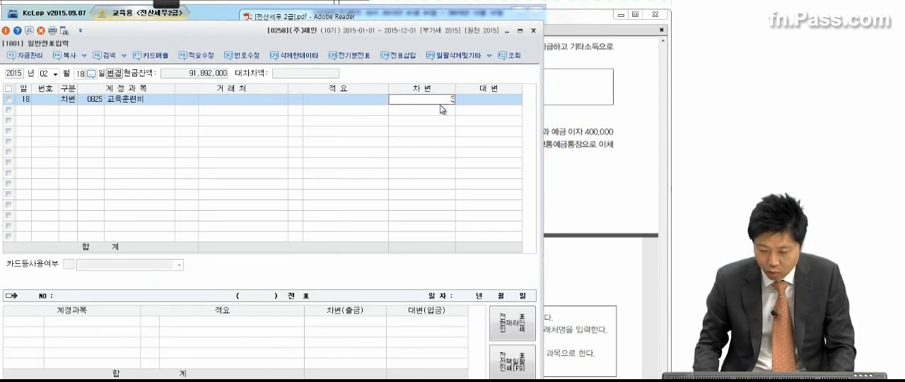
pyautogui.write('3,000,000')
pyautogui.press('Return')
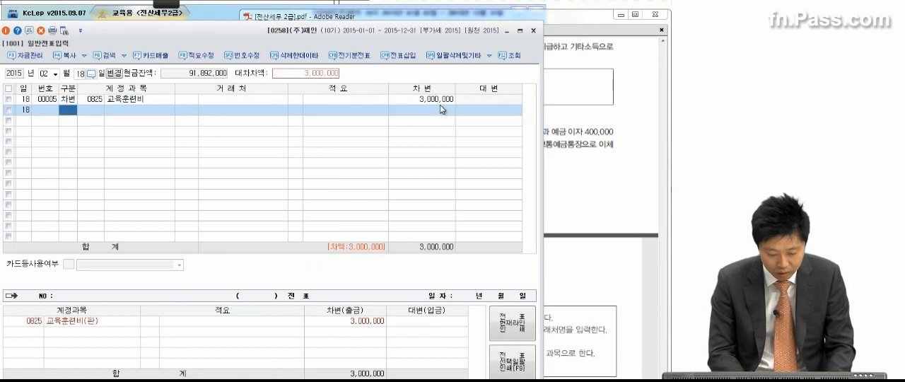
# Add a credit line for account 0254 예수금 and set its amount to 132,000
pyautogui.write('4')
pyautogui.press('Return')
pyautogui.write('254')
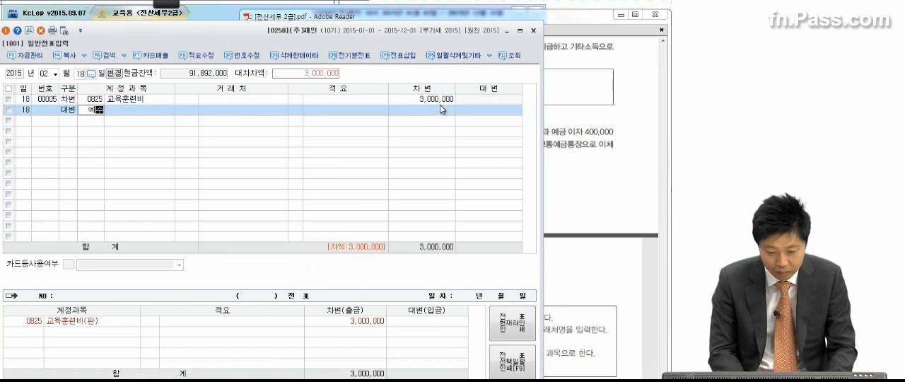
pyautogui.press('Return')
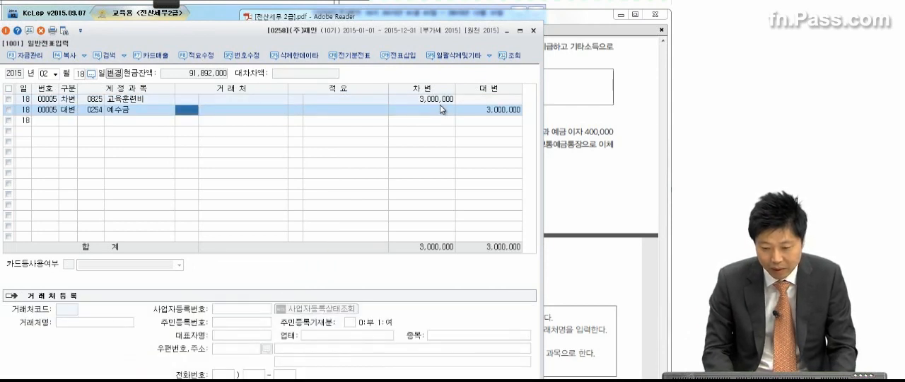
pyautogui.click(514, 110)
pyautogui.press('BackSpace')
pyautogui.write('132000')
pyautogui.press('Return')
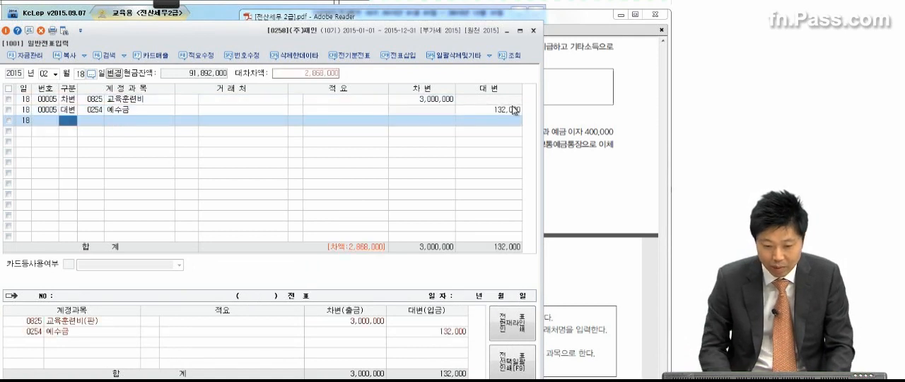
# Add a credit line for account 0101 현금 with the remaining 2,868,000
pyautogui.write('4')
pyautogui.press('Return')
pyautogui.write('101')
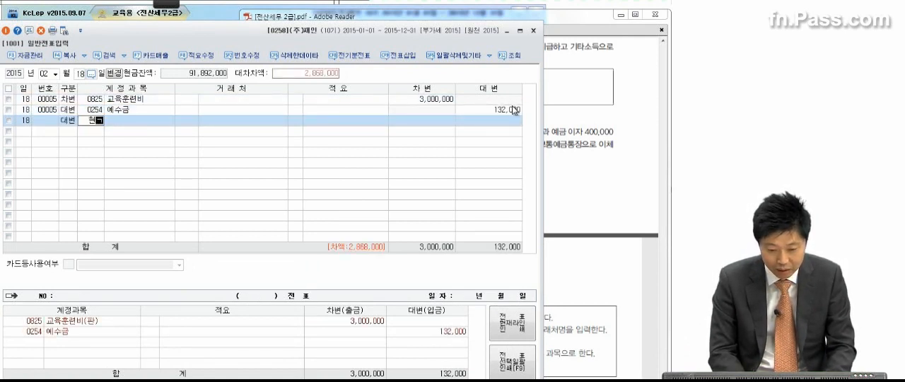
pyautogui.press('Return')
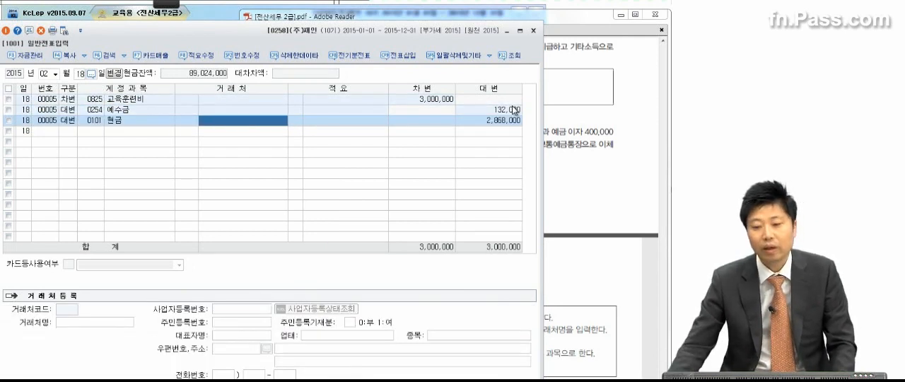
# Mark the 10,000,000원 principal, 400,000 interest, 보통예금통장 and 56,000원 tax in transaction (5) with the pen, then close the annotation
pyautogui.click(574, 127)
pyautogui.scroll(-2, 569, 152)
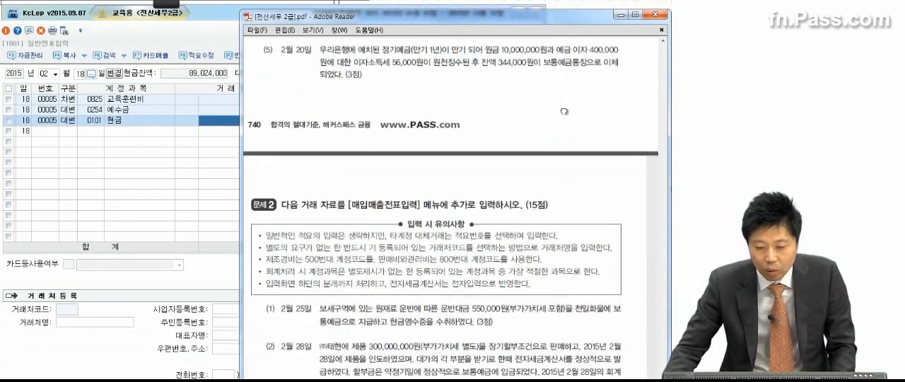
pyautogui.click(168, 5)
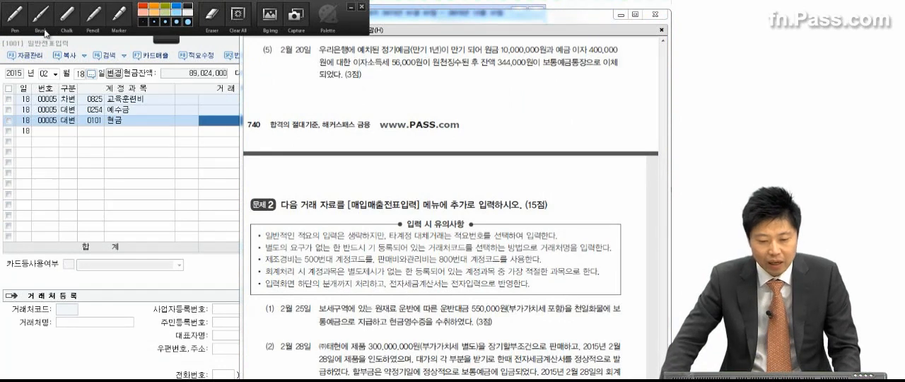
pyautogui.click(15, 16)
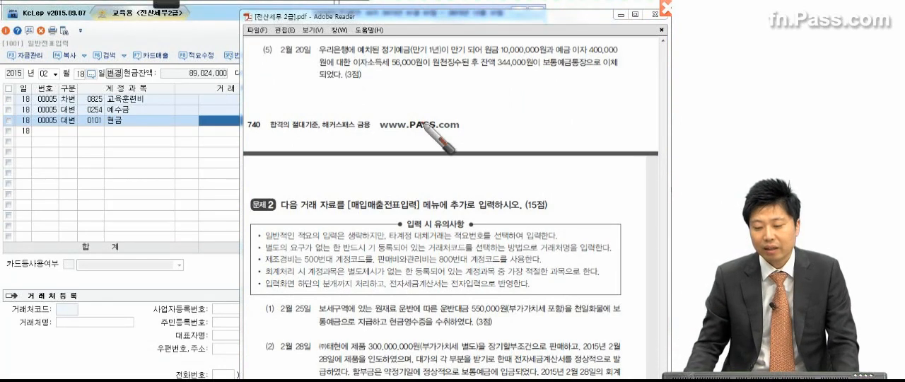
pyautogui.moveTo(485, 54); pyautogui.dragTo(617, 54)
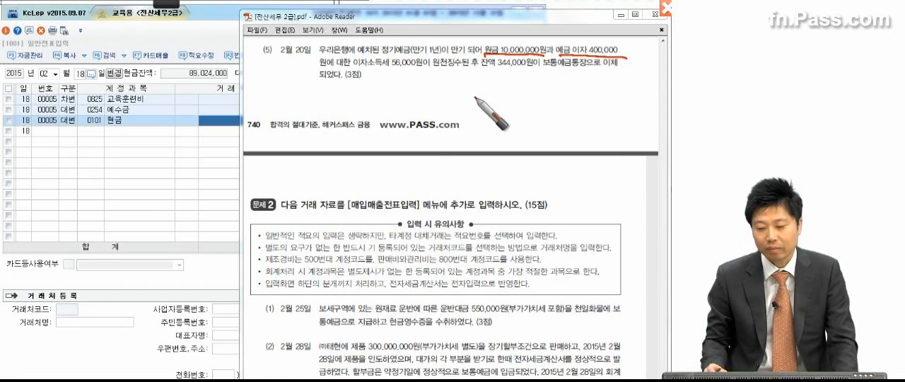
pyautogui.moveTo(538, 71); pyautogui.dragTo(580, 71)
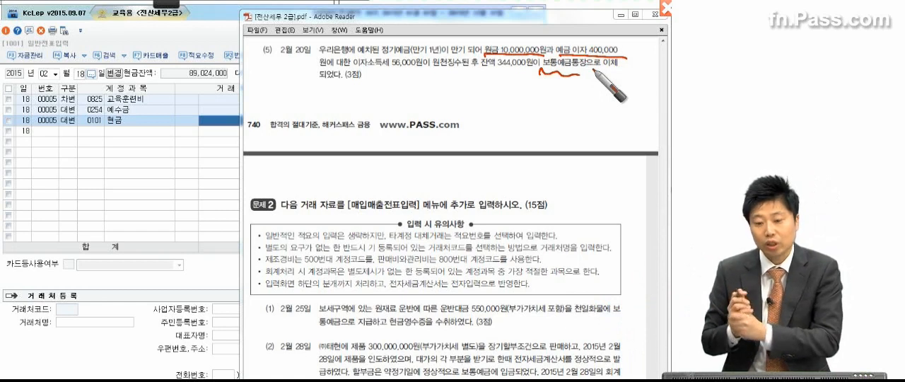
pyautogui.moveTo(392, 67); pyautogui.dragTo(429, 67)
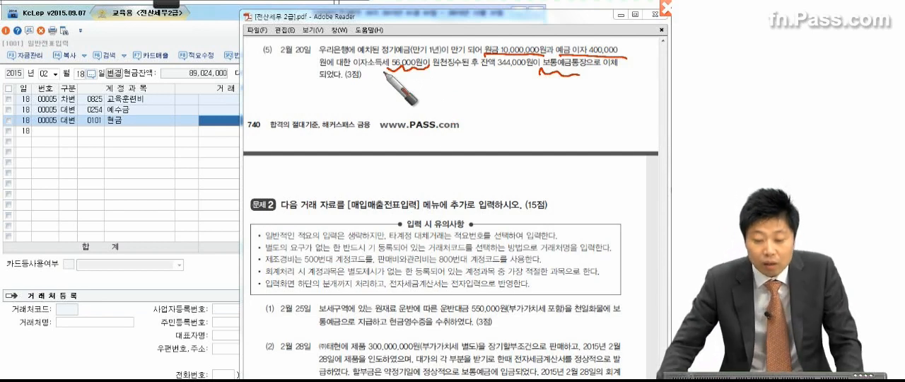
pyautogui.press('Escape')
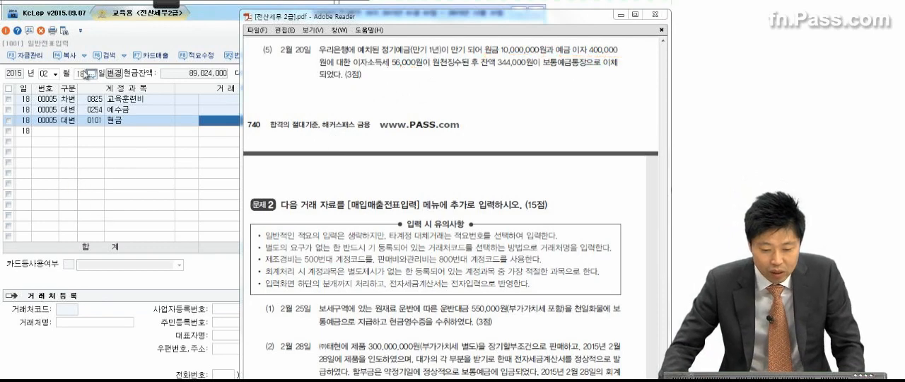
# Change the voucher date to February 20 in the general journal entry
pyautogui.click(79, 73)
pyautogui.write('20')
pyautogui.press('Return')
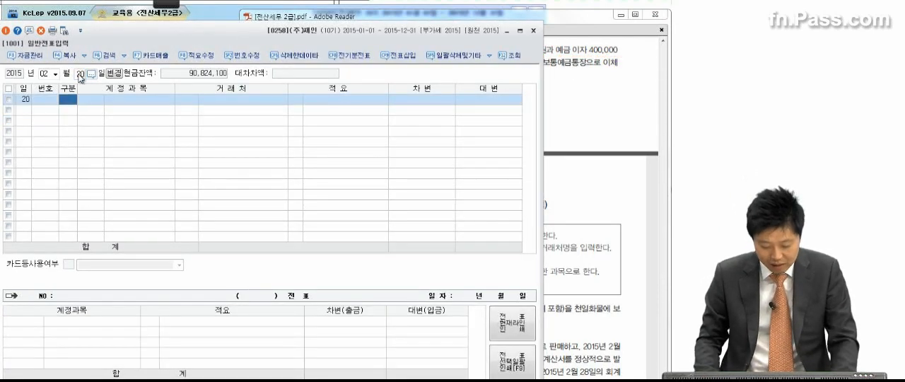
# Enter a credit line for account 0105 정기예금 with 10,000,000
pyautogui.write('4')
pyautogui.press('Return')
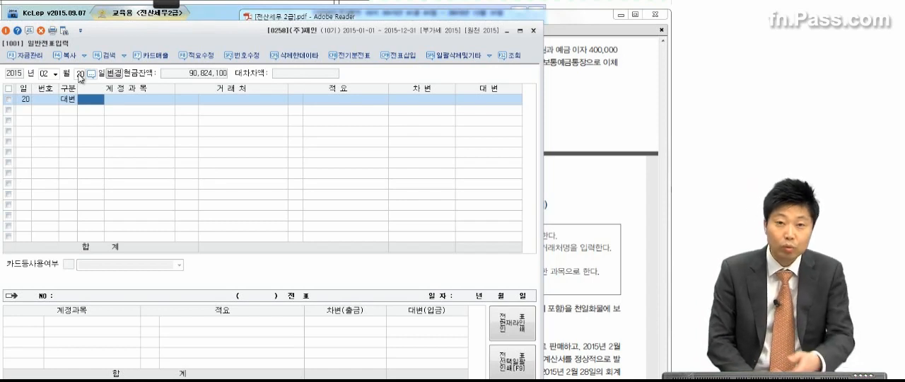
pyautogui.write('정기')
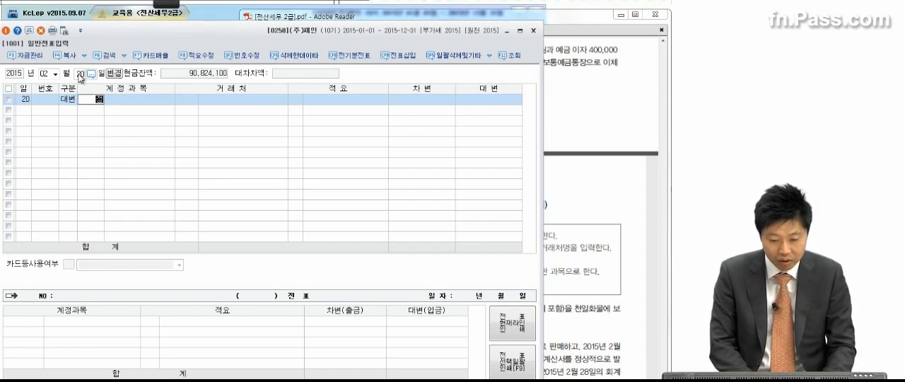
pyautogui.write('예')
pyautogui.press('Return')
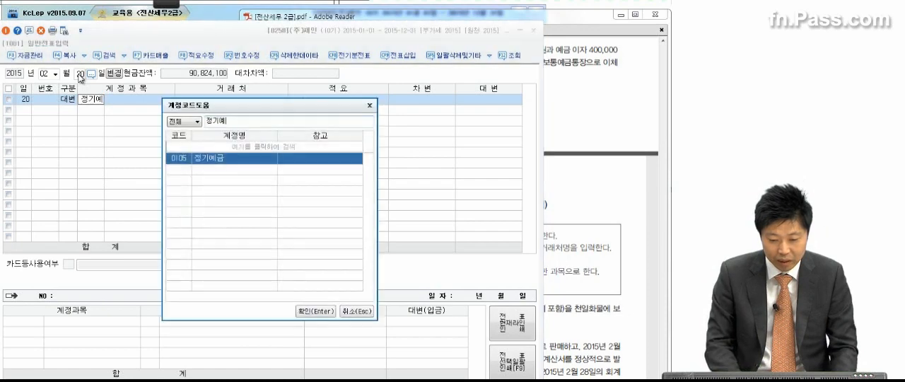
pyautogui.press('Return')
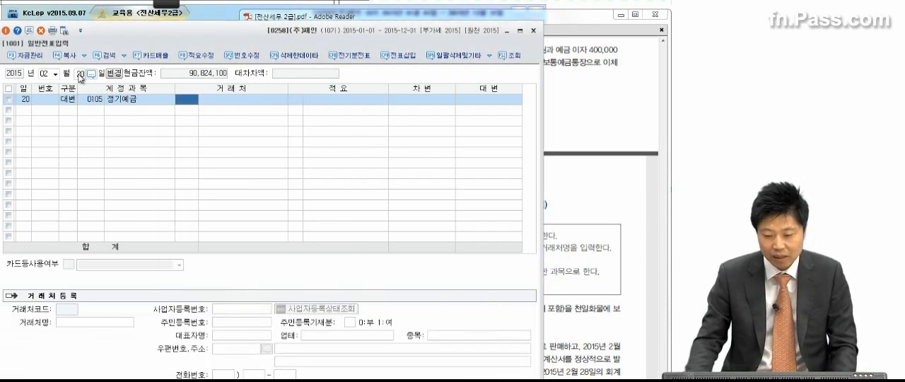
pyautogui.click(586, 77)
pyautogui.click(205, 158)
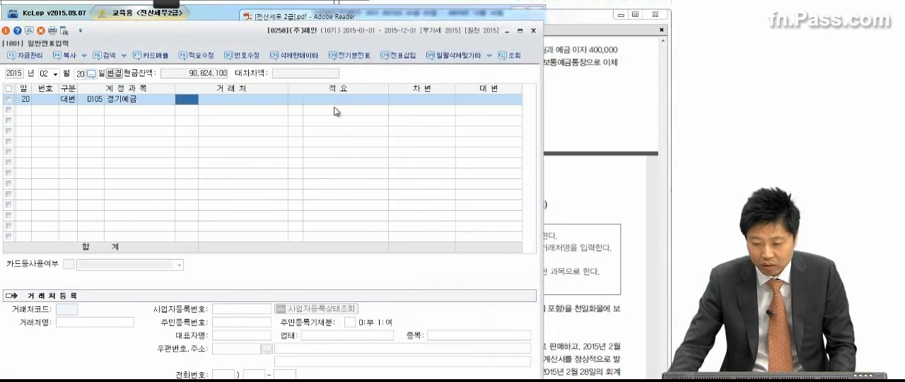
pyautogui.click(479, 101)
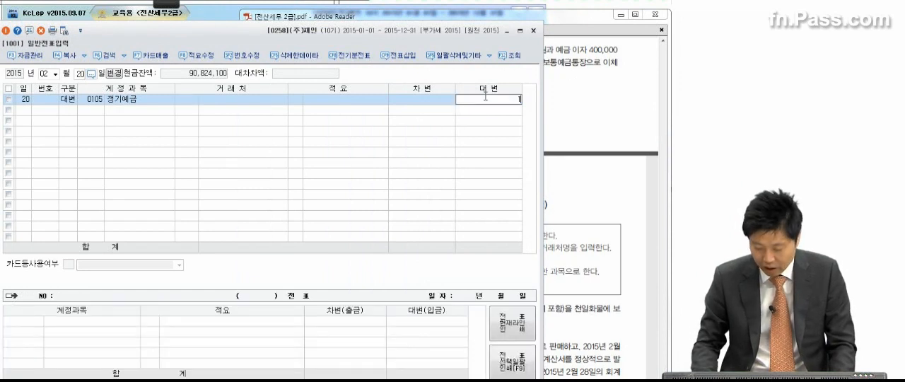
pyautogui.write('10,000,000')
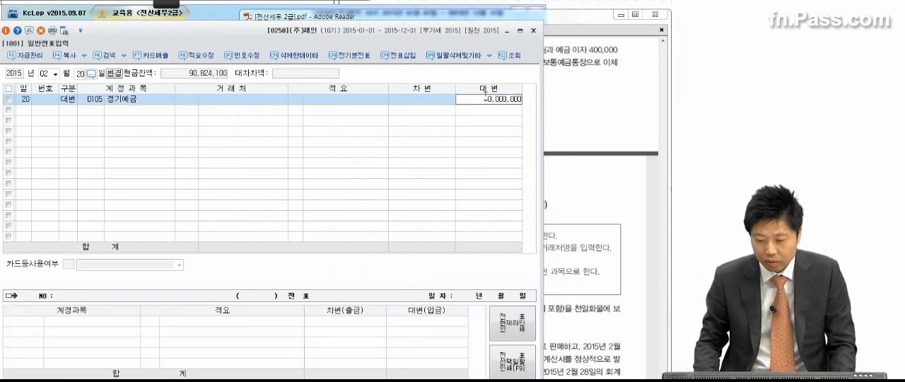
pyautogui.press('Return')
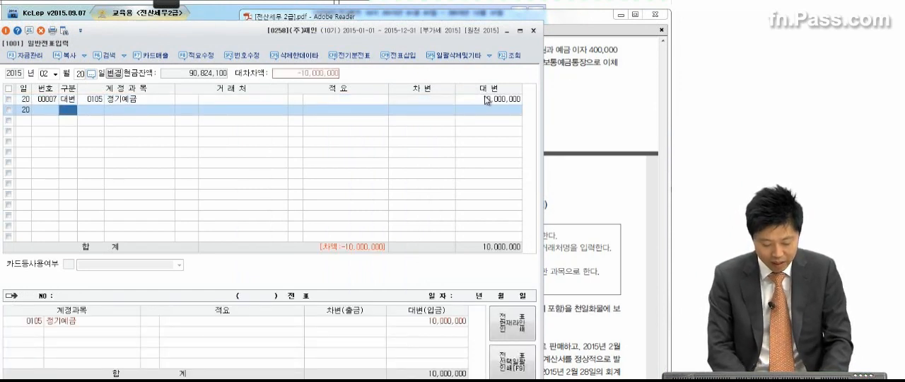
# Add a credit line for account 0901 이자수익 with 400,000
pyautogui.write('4')
pyautogui.press('Return')
pyautogui.write('이자수')
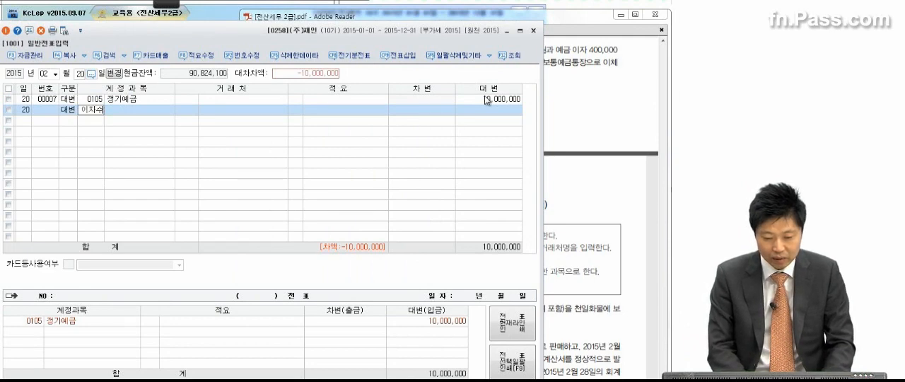
pyautogui.press('Return')
pyautogui.press('Return')
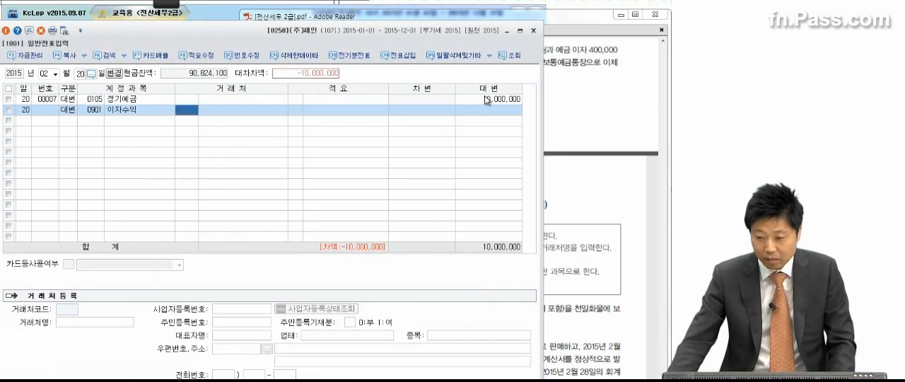
pyautogui.click(617, 117)
pyautogui.click(170, 175)
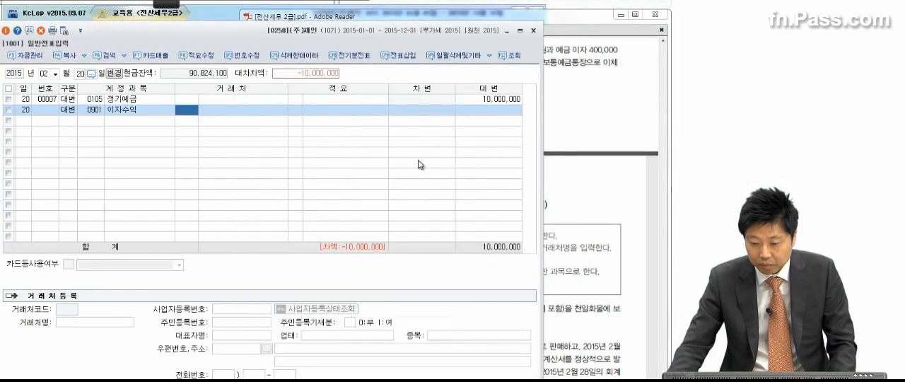
pyautogui.click(481, 104)
pyautogui.click(482, 110)
pyautogui.write('400,000')
pyautogui.press('Return')
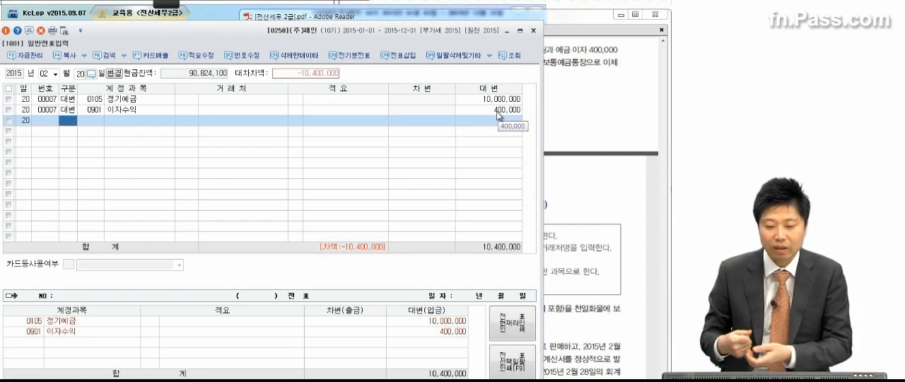
# Add a debit line for account 0136 선납세금 with 56,000 to the February 20 voucher
pyautogui.press('3')
pyautogui.press('Return')
pyautogui.write('선납세')
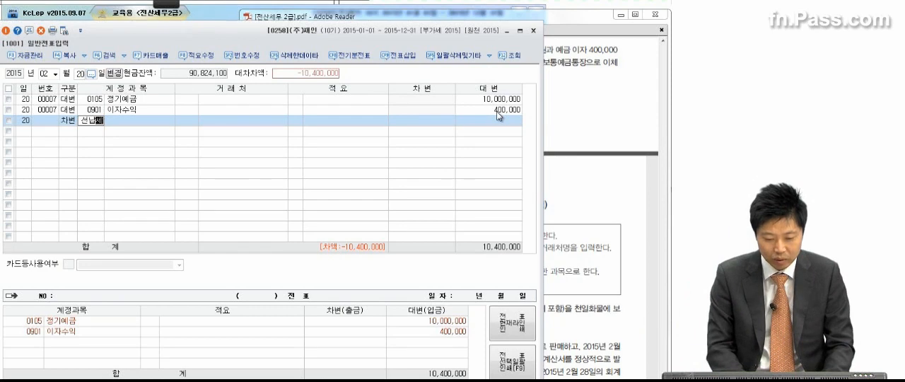
pyautogui.press('Return')
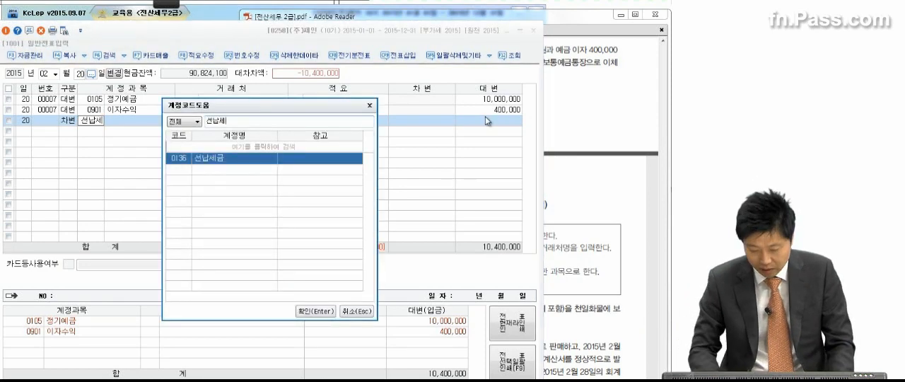
pyautogui.press('Return')
pyautogui.click(588, 115)
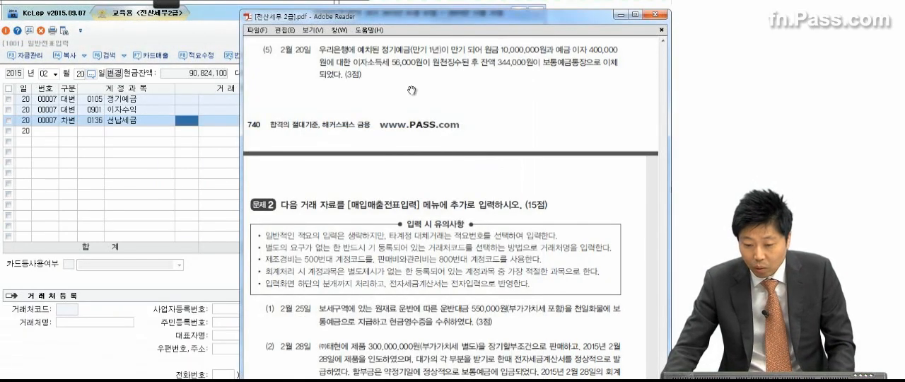
pyautogui.click(176, 168)
pyautogui.click(430, 120)
pyautogui.write('56000')
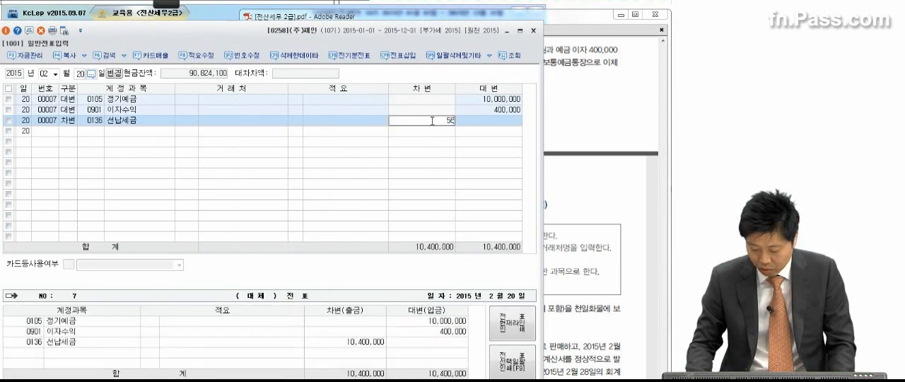
pyautogui.press('Return')
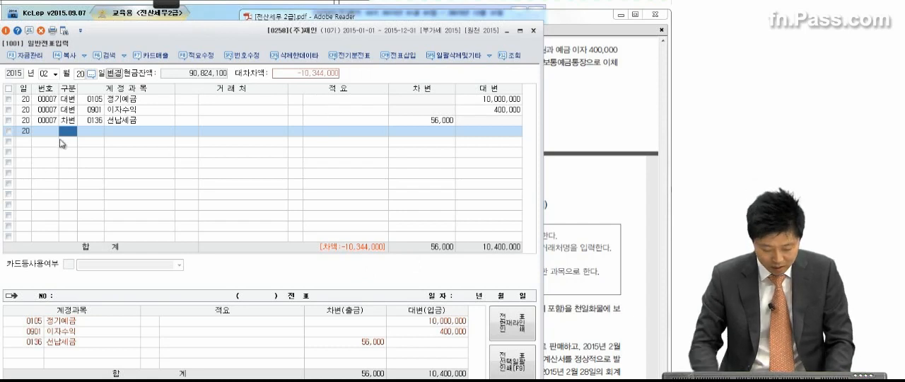
# Add a debit line for account 0103 보통예금 with 10,344,000 and compare the voucher with transaction (5) in the PDF
pyautogui.write('3')
pyautogui.press('Return')
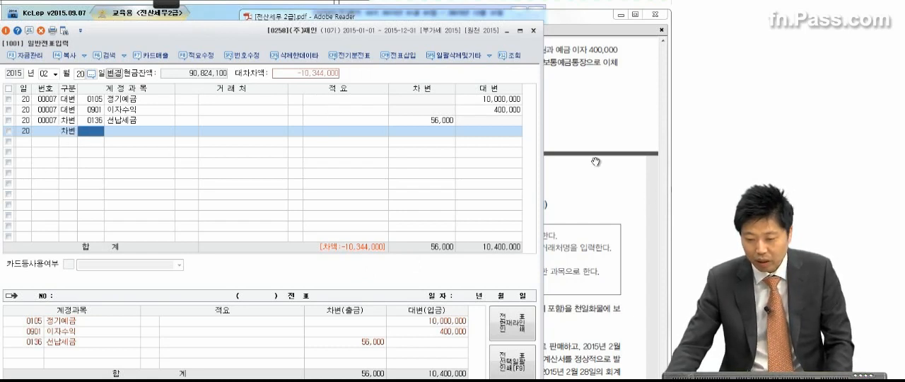
pyautogui.write('보통')
pyautogui.press('Return')
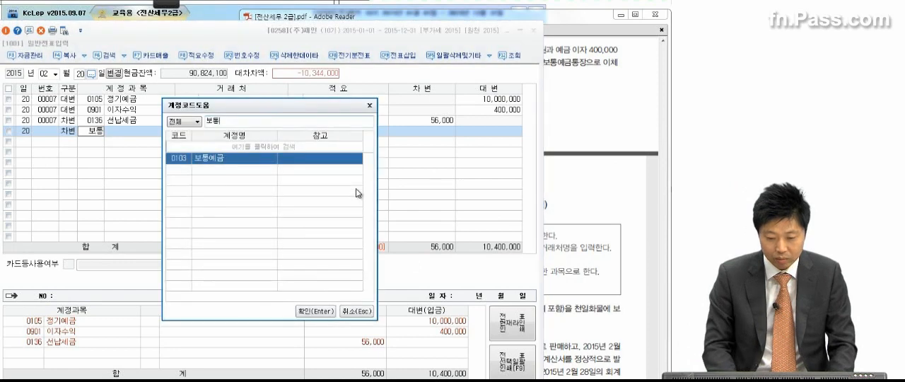
pyautogui.press('Return')
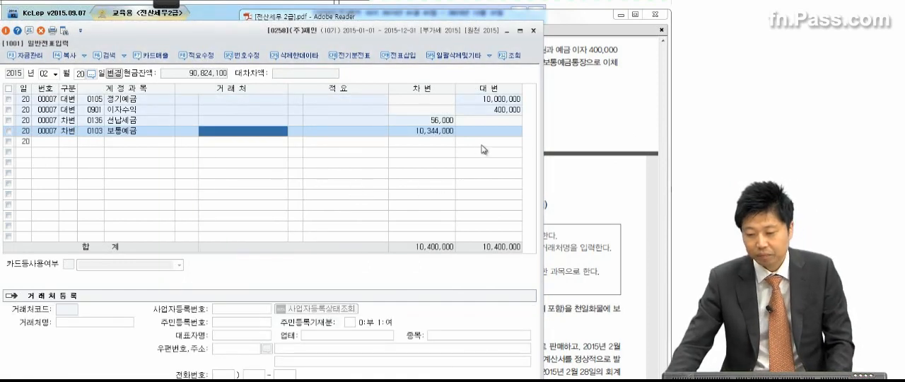
pyautogui.click(629, 138)
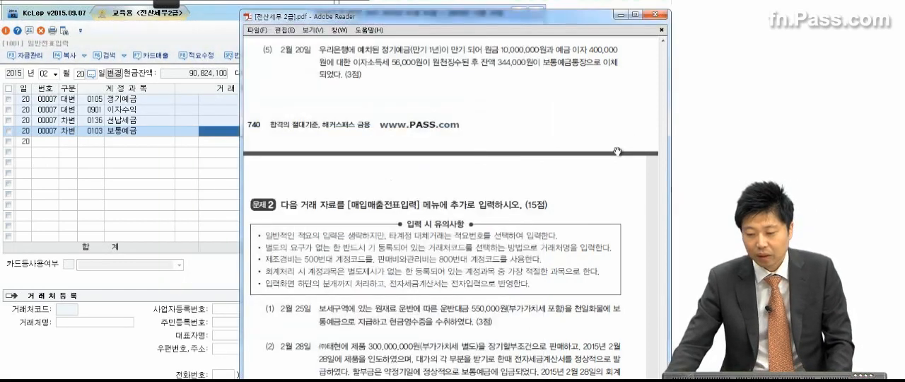
pyautogui.click(121, 132)
# Close the general journal entry, move on to 문제 2 in the PDF and open 매입매출전표입력
pyautogui.click(533, 30)
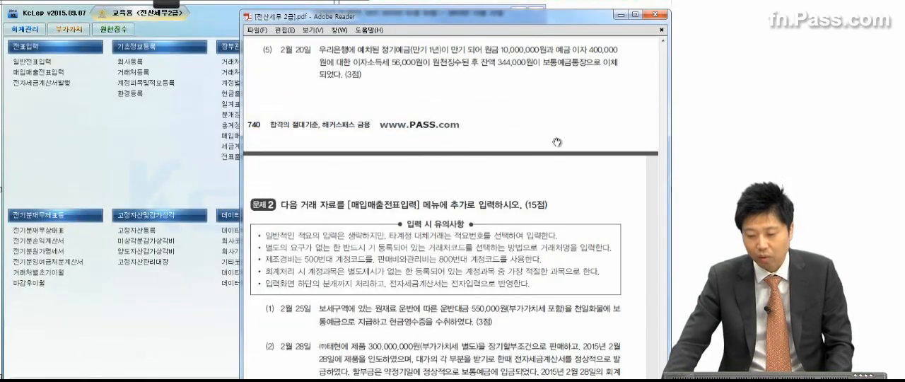
pyautogui.scroll(-5, 481, 313)
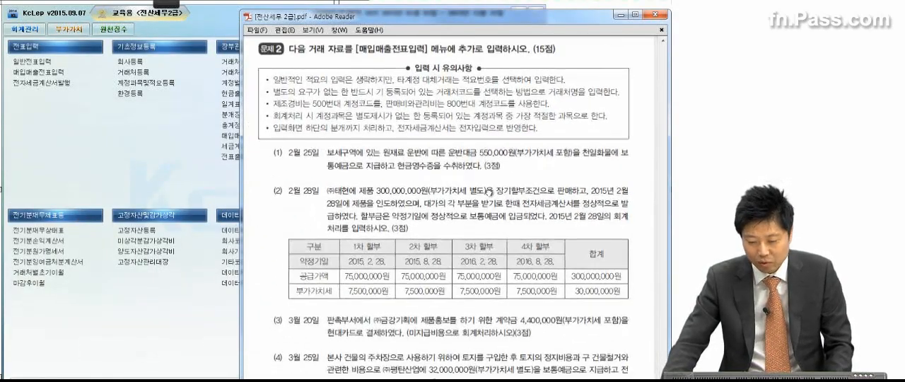
pyautogui.click(193, 184)
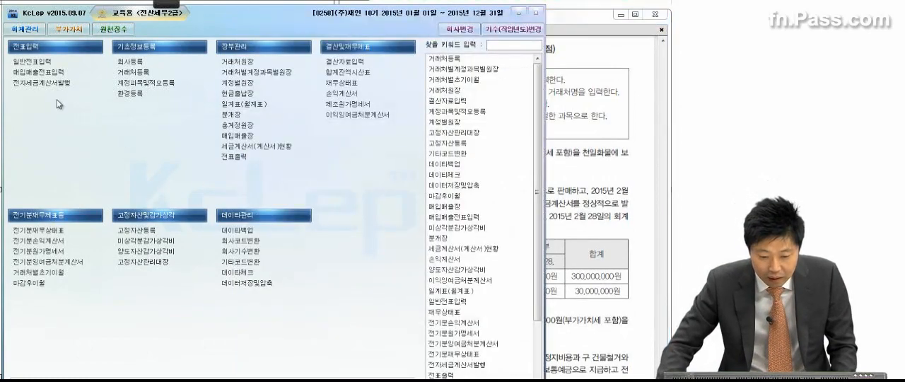
pyautogui.click(50, 76)
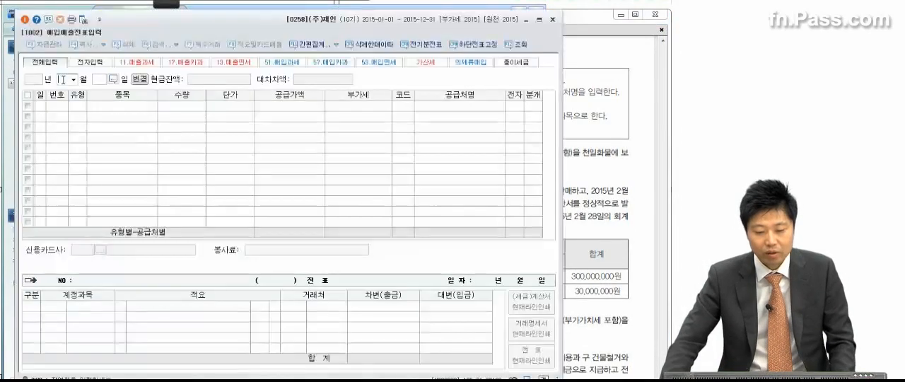
# Mark 550,000원, 포함, 천일화물, 보통예금 and 현금영수증 in transaction (1) of 문제 2 with the pen, then close the annotation
pyautogui.click(567, 146)
pyautogui.scroll(-3, 538, 172)
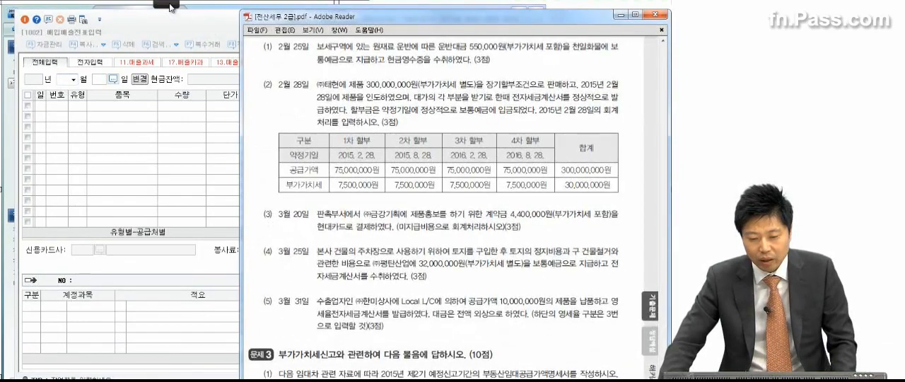
pyautogui.click(13, 10)
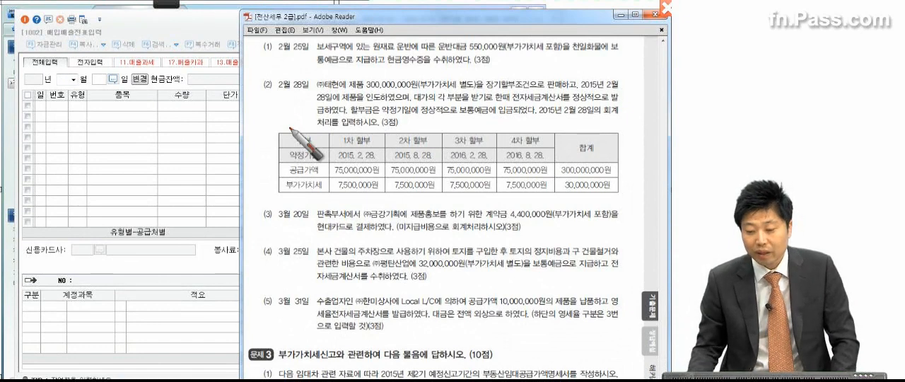
pyautogui.moveTo(472, 52); pyautogui.dragTo(583, 56)
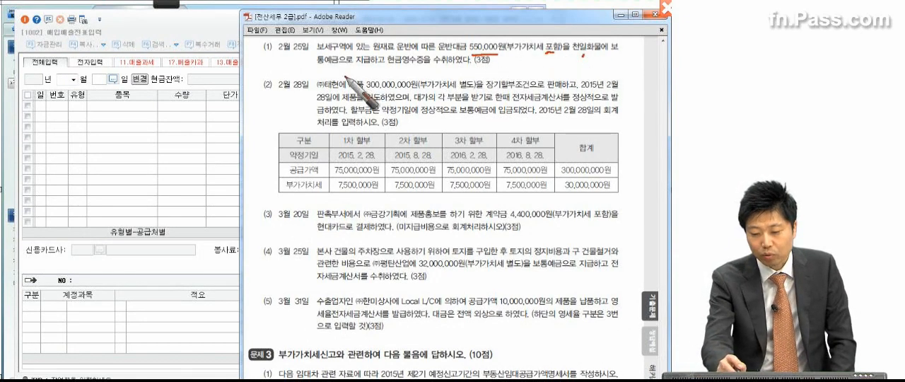
pyautogui.moveTo(335, 70); pyautogui.dragTo(371, 69)
pyautogui.moveTo(387, 70); pyautogui.dragTo(447, 68)
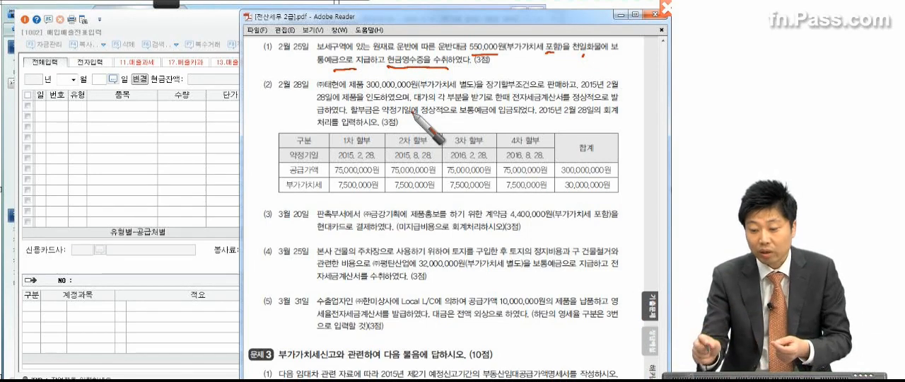
pyautogui.moveTo(495, 40); pyautogui.dragTo(496, 43)
pyautogui.moveTo(463, 19)
pyautogui.mouseDown()
pyautogui.moveTo(440, 31)
pyautogui.moveTo(522, 24)
pyautogui.moveTo(504, 34)
pyautogui.mouseUp()
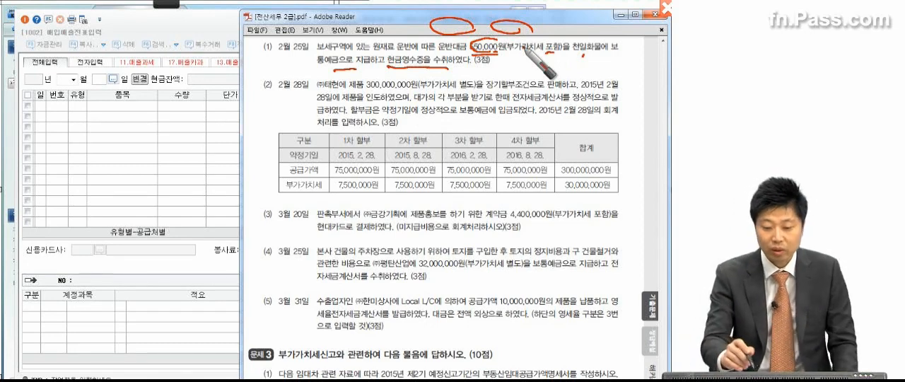
pyautogui.moveTo(248, 35)
pyautogui.mouseDown()
pyautogui.moveTo(247, 72)
pyautogui.moveTo(276, 73)
pyautogui.mouseUp()
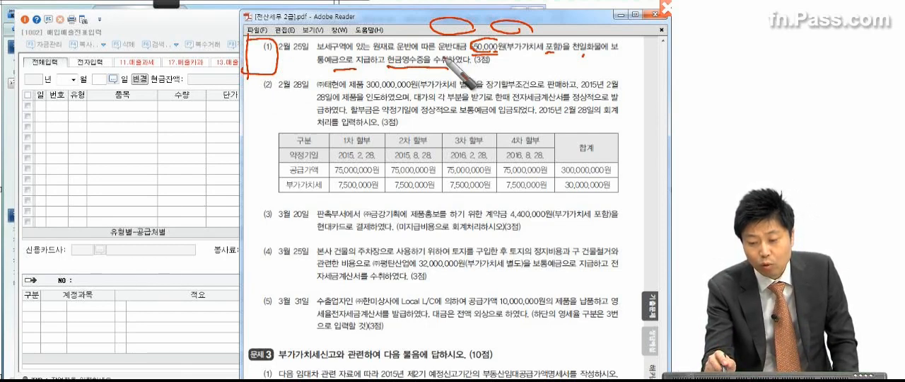
pyautogui.moveTo(366, 46); pyautogui.dragTo(413, 51)
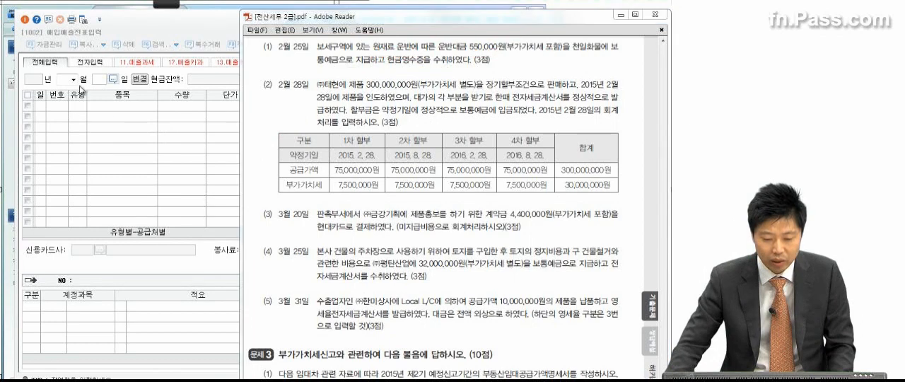
# Set the purchase/sales voucher date to February 25 and choose VAT type 61.현과, leaving item, quantity and unit price blank
pyautogui.click(73, 80)
pyautogui.click(77, 97)
pyautogui.write('25')
pyautogui.press('Return')
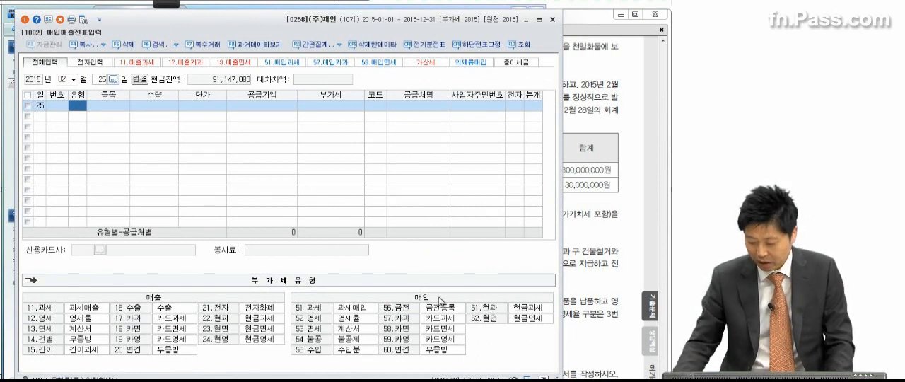
pyautogui.write('6')
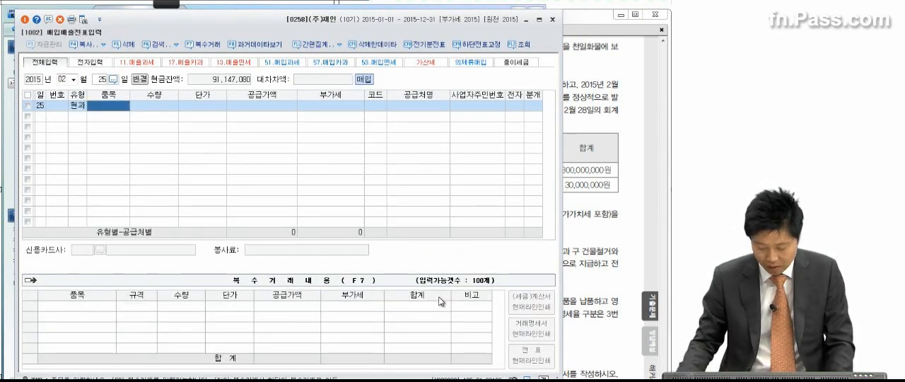
pyautogui.press('Return')
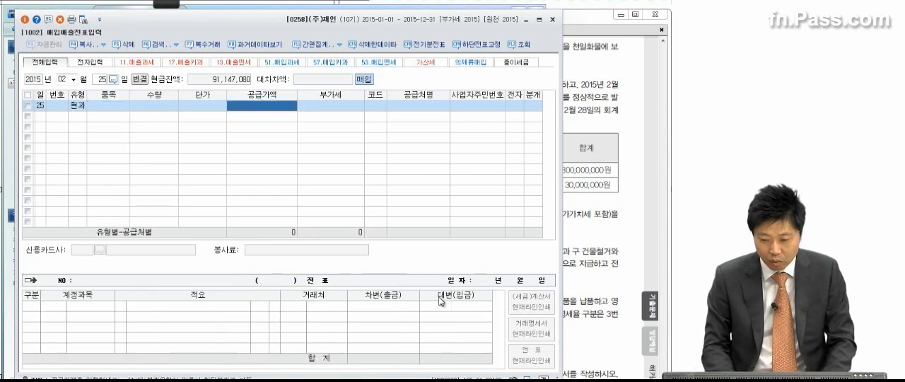
# Check transaction (1) in the PDF and enter the VAT-inclusive amount 550,000 as the supply value
pyautogui.click(584, 147)
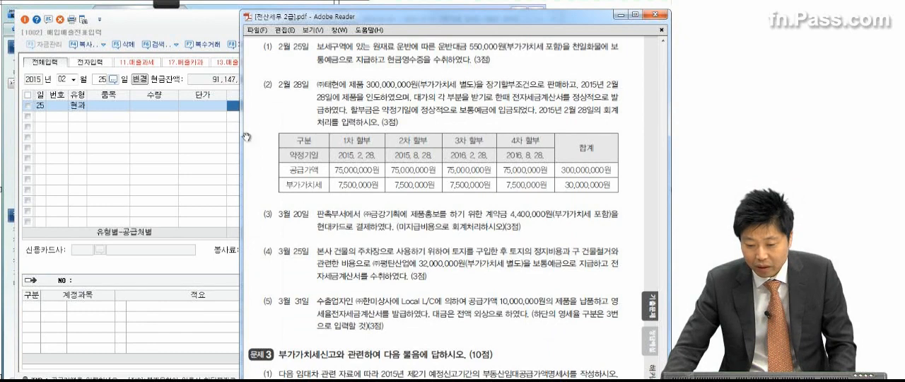
pyautogui.click(219, 154)
pyautogui.click(281, 105)
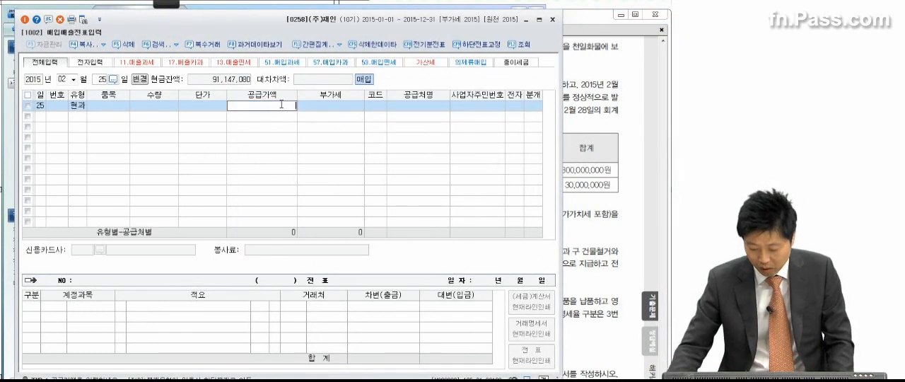
pyautogui.press('Escape')
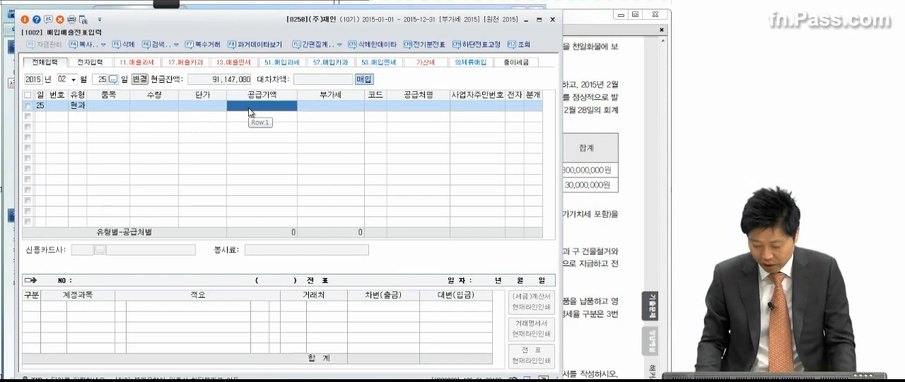
pyautogui.write('550000')
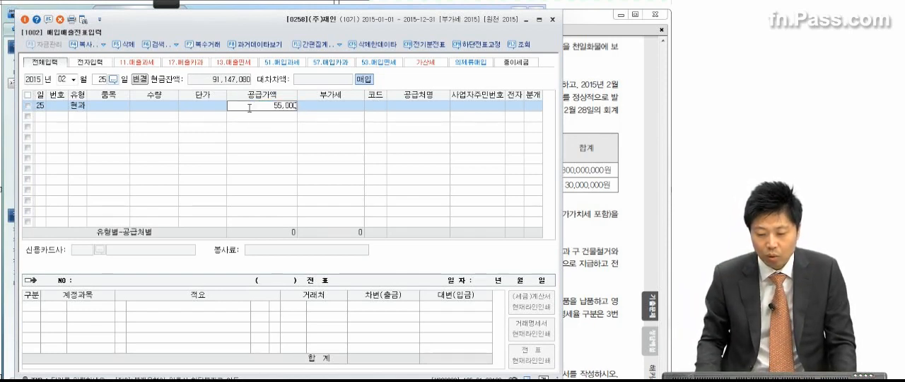
pyautogui.press('Return')
pyautogui.click(253, 107)
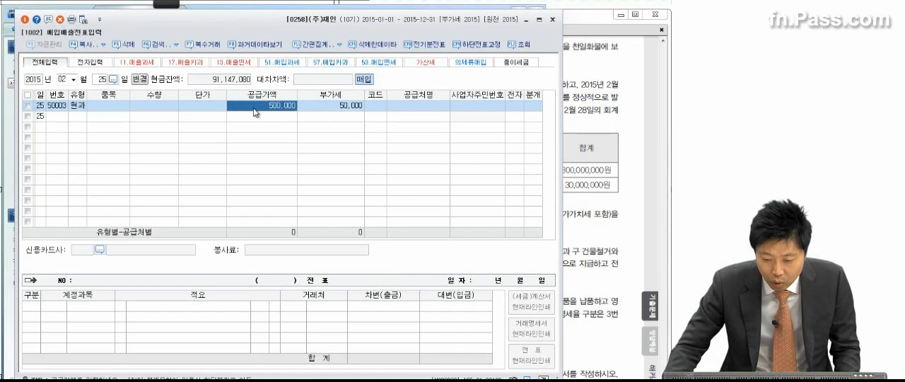
pyautogui.click(329, 105)
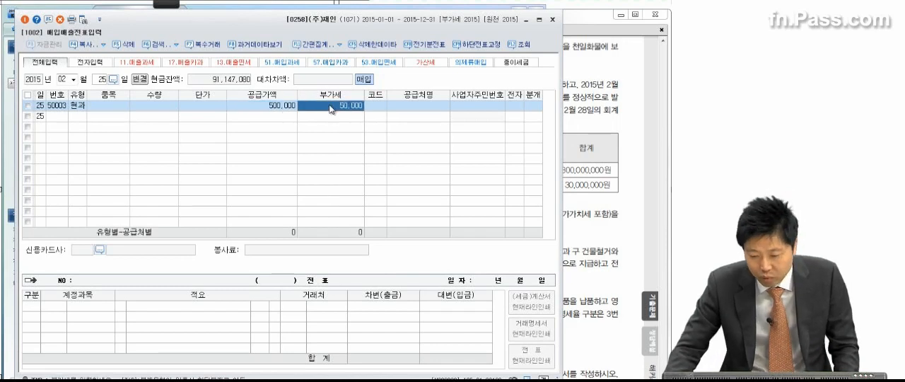
# Set the supplier to 00108 천일화물 and the journal type to 혼합
pyautogui.click(381, 107)
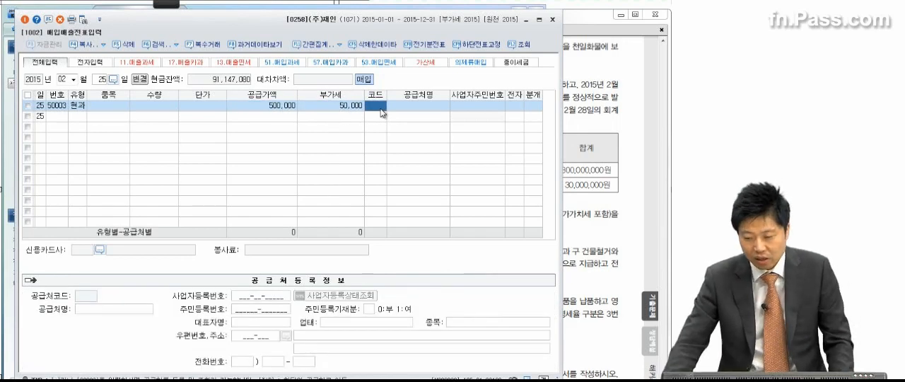
pyautogui.write('천일')
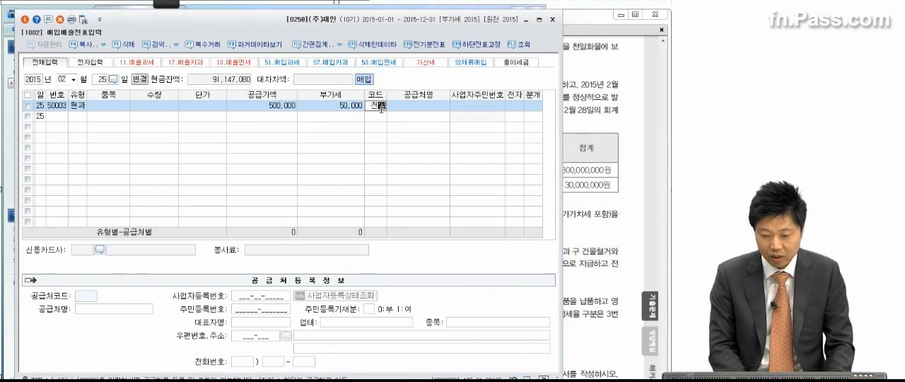
pyautogui.press('Return')
pyautogui.press('Return')
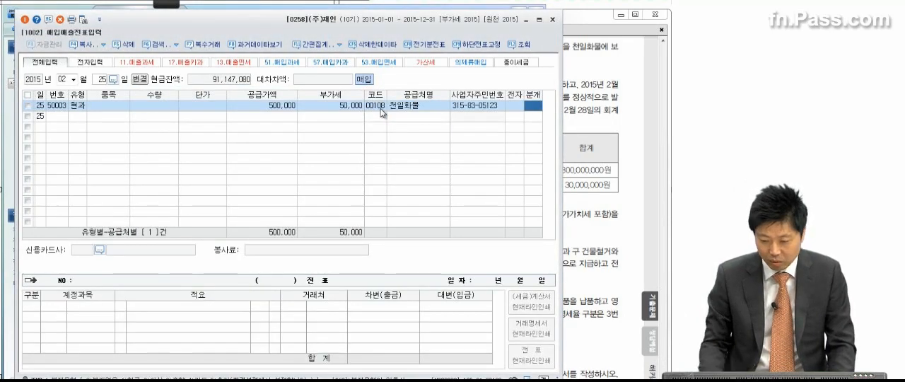
pyautogui.press('3')
pyautogui.press('Return')
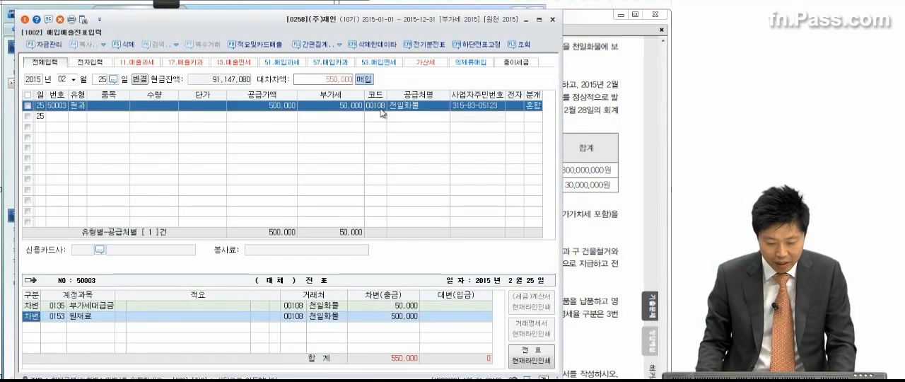
# Keep 원재료 as the debit account and add a credit line for 0103 보통예금 of 550,000 to the February 25 entry
pyautogui.click(92, 320)
pyautogui.press('Return')
pyautogui.press('Return')
pyautogui.press('Return')
pyautogui.press('Return')
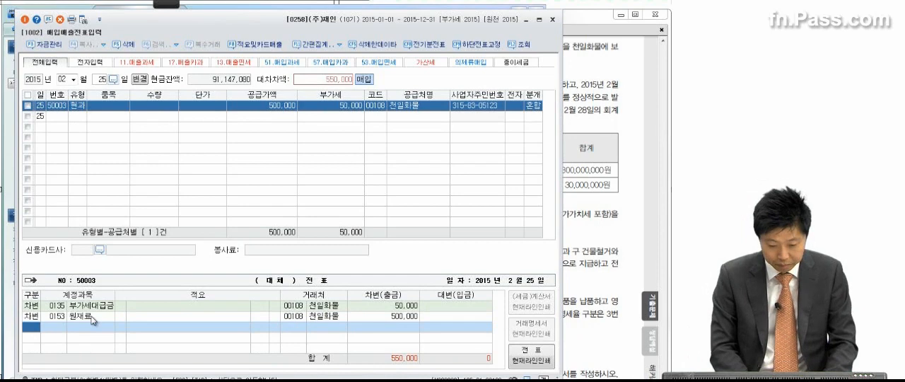
pyautogui.write('4')
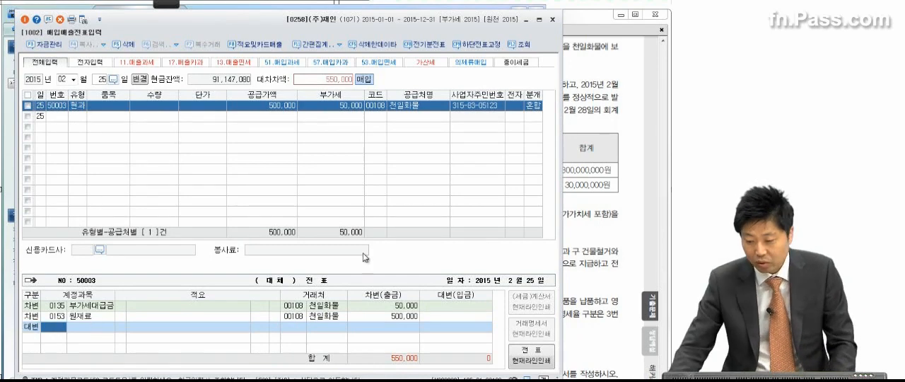
pyautogui.click(613, 92)
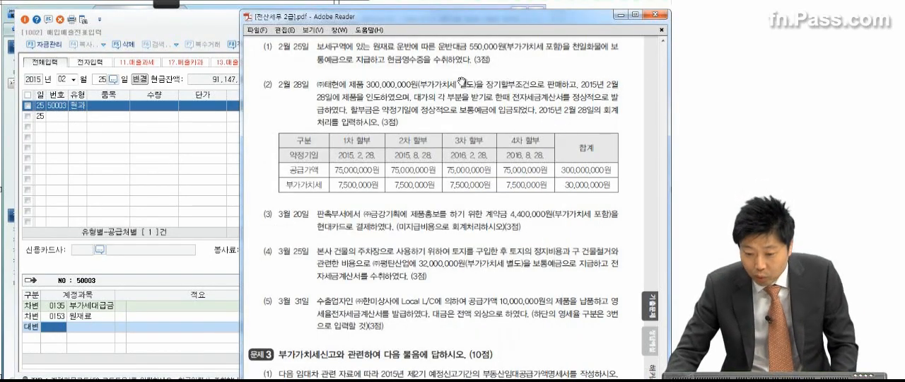
pyautogui.click(62, 333)
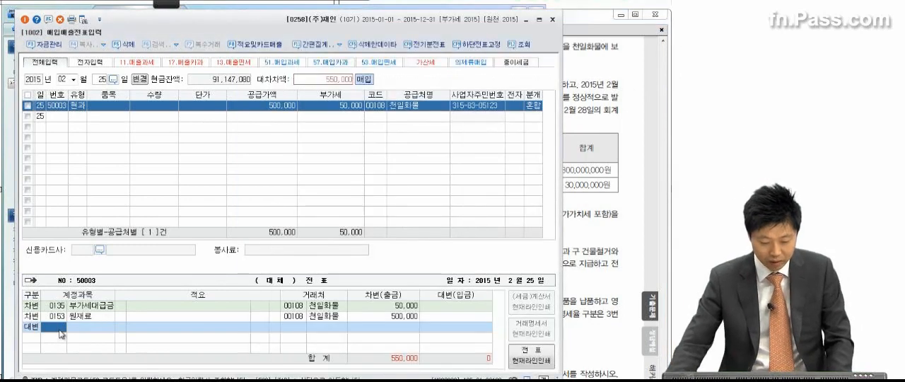
pyautogui.write('보통')
pyautogui.press('Return')
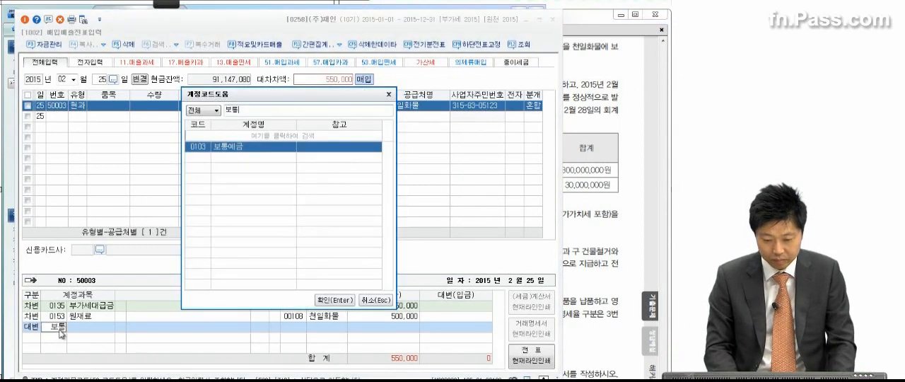
pyautogui.press('Return')
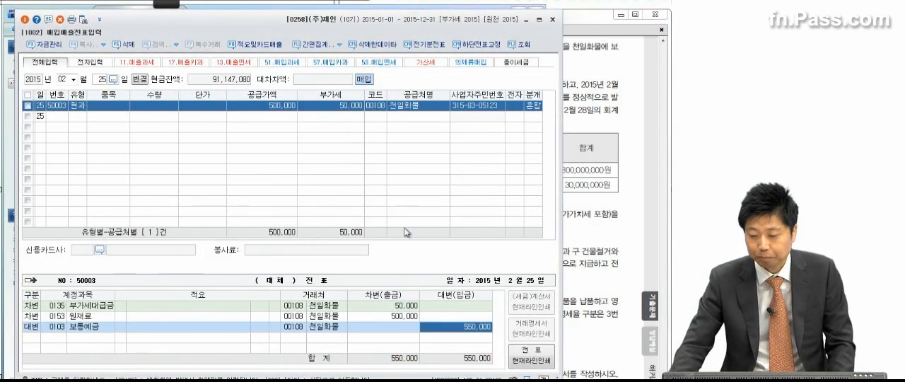
# Bring up transaction (2) of 문제 2 in the PDF, underline 장기할부조건 and circle 300,000,000원 with the annotation pen
pyautogui.click(591, 170)
pyautogui.scroll(-3, 521, 241)
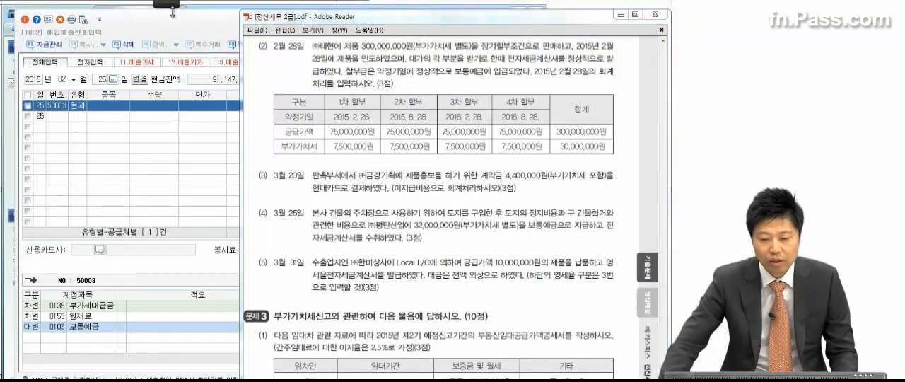
pyautogui.moveTo(172, 10)
pyautogui.click(15, 17)
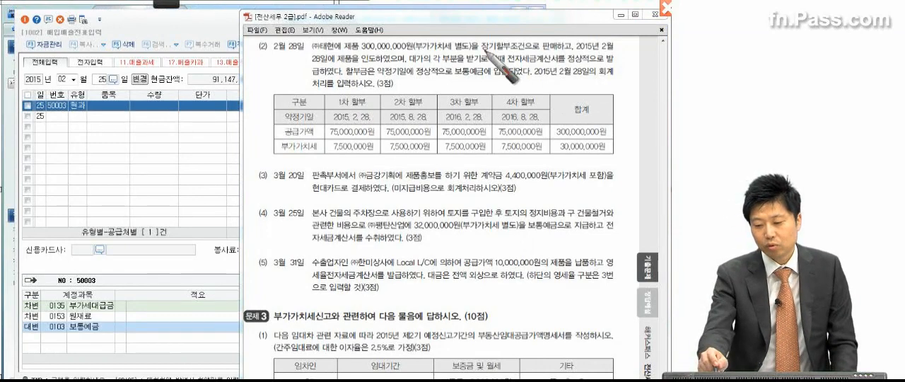
pyautogui.moveTo(473, 51); pyautogui.dragTo(531, 50)
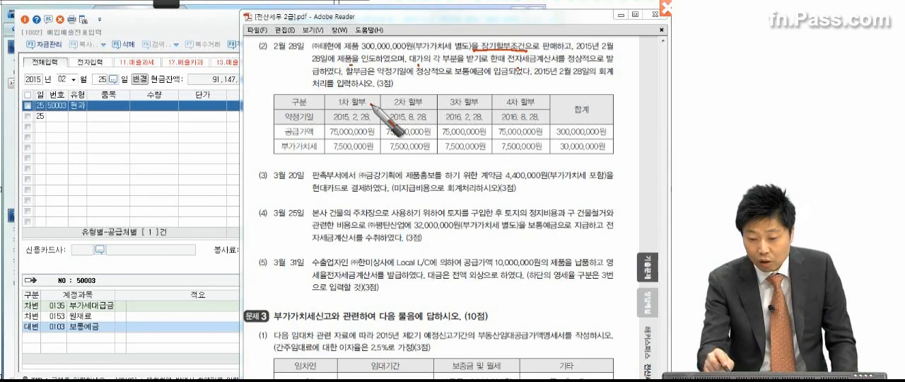
pyautogui.moveTo(395, 48); pyautogui.dragTo(379, 35)
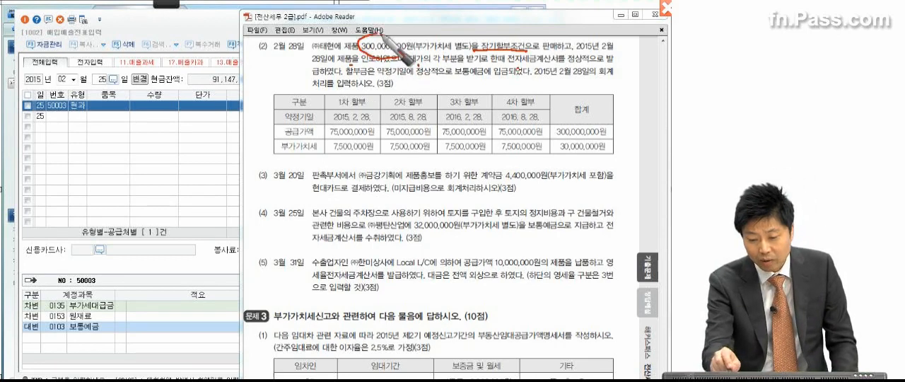
# Mark and circle the supply value and VAT of each of the four installments in transaction (2)'s table with the pen
pyautogui.moveTo(373, 133); pyautogui.dragTo(373, 128)
pyautogui.click(436, 132)
pyautogui.click(492, 132)
pyautogui.click(545, 132)
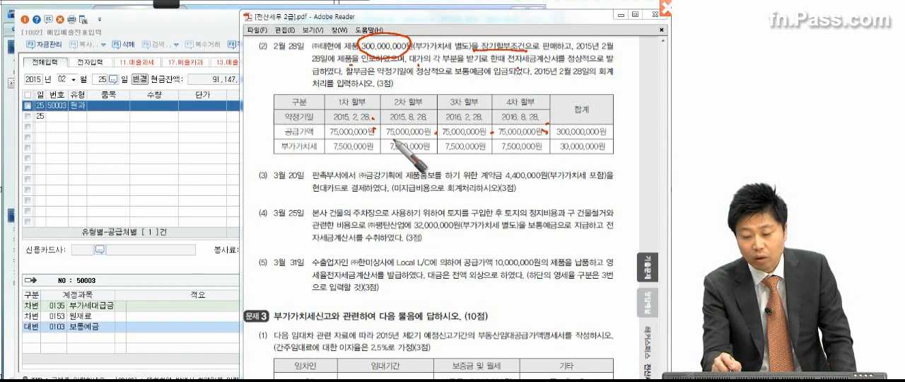
pyautogui.moveTo(373, 134)
pyautogui.mouseDown()
pyautogui.moveTo(378, 145)
pyautogui.moveTo(343, 171)
pyautogui.moveTo(357, 125)
pyautogui.moveTo(385, 145)
pyautogui.moveTo(498, 155)
pyautogui.moveTo(473, 164)
pyautogui.mouseUp()
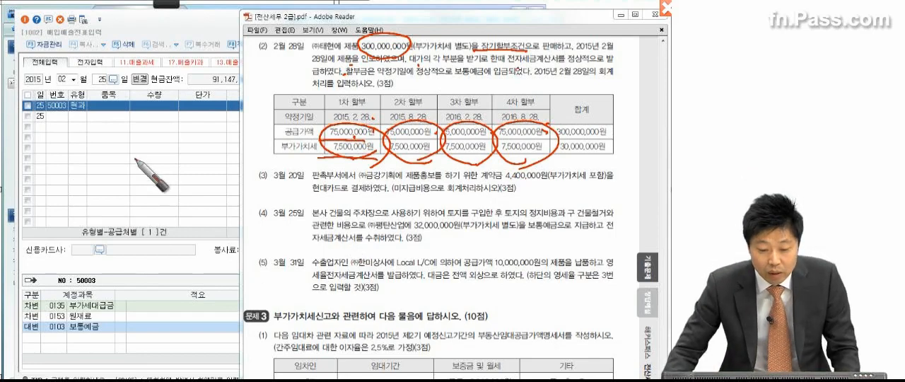
# Set the purchase/sales voucher date to February 28 and choose VAT type 11.과세, leaving item, quantity and unit price blank
pyautogui.click(105, 79)
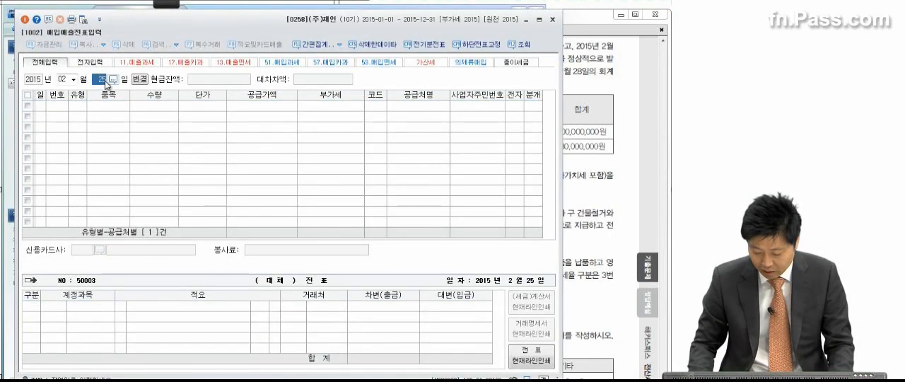
pyautogui.write('28')
pyautogui.press('Return')
pyautogui.click(612, 117)
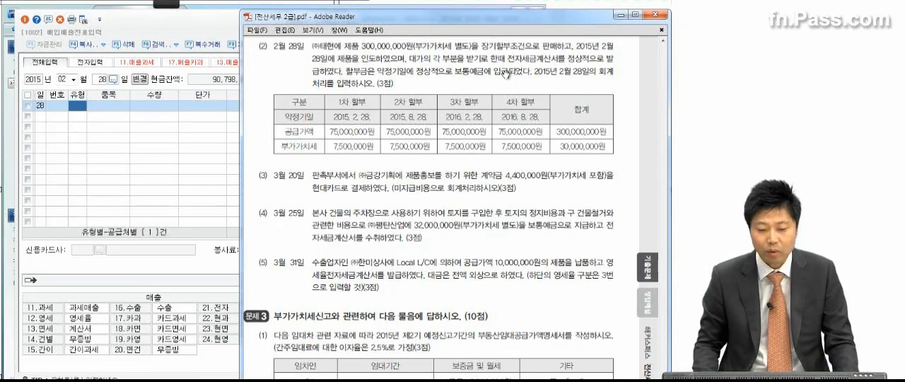
pyautogui.click(82, 105)
pyautogui.write('11')
pyautogui.press('Return')
pyautogui.press('Return')
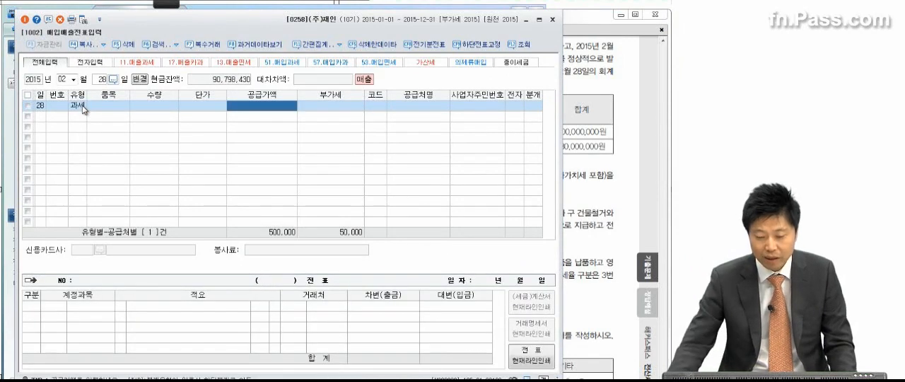
# Check the first installment in the PDF and enter 75,000,000 as the supply value, accepting 7,500,000 as the VAT
pyautogui.click(651, 136)
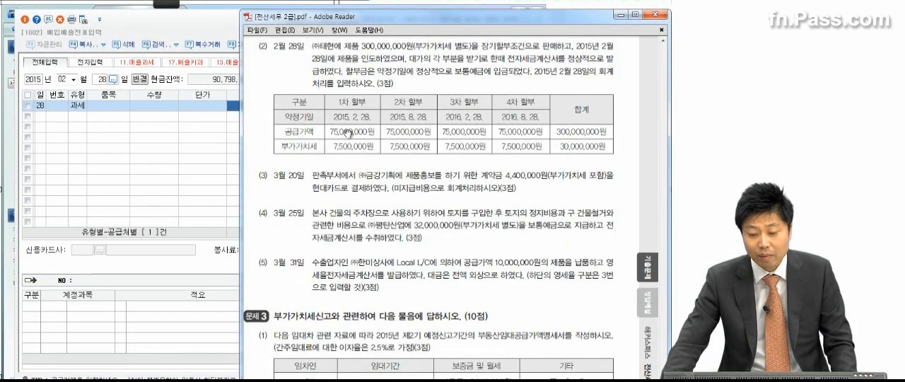
pyautogui.click(208, 142)
pyautogui.click(256, 106)
pyautogui.write('75,000,000')
pyautogui.press('Return')
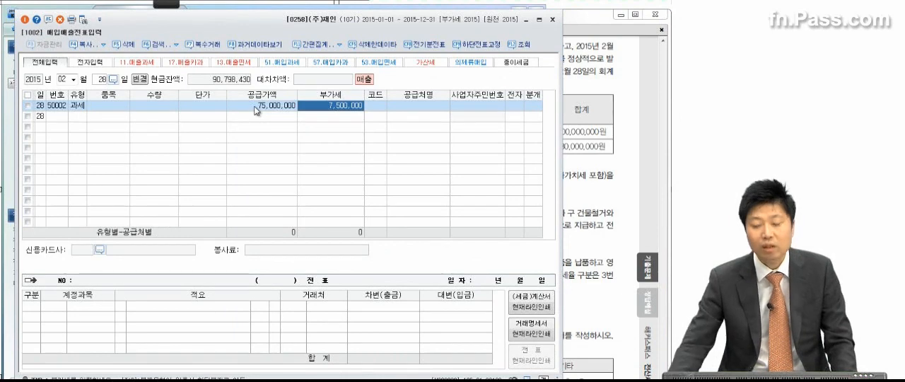
pyautogui.press('Return')
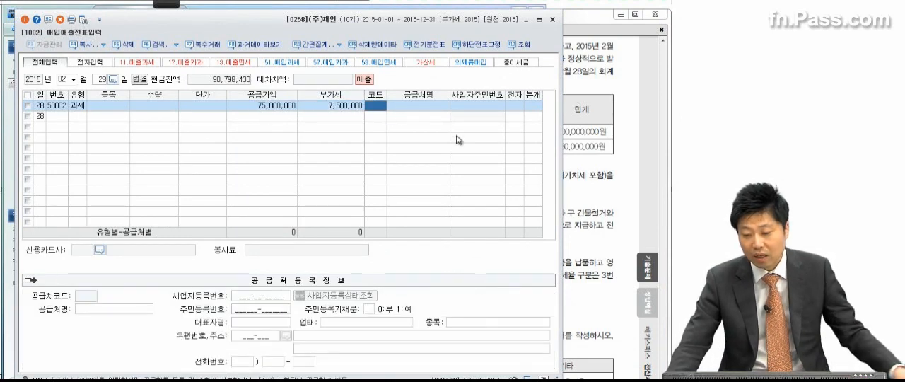
# Check transaction (2) in the PDF, set the customer to 00204 (주)태현 and set the electronic invoice field to 여
pyautogui.click(576, 132)
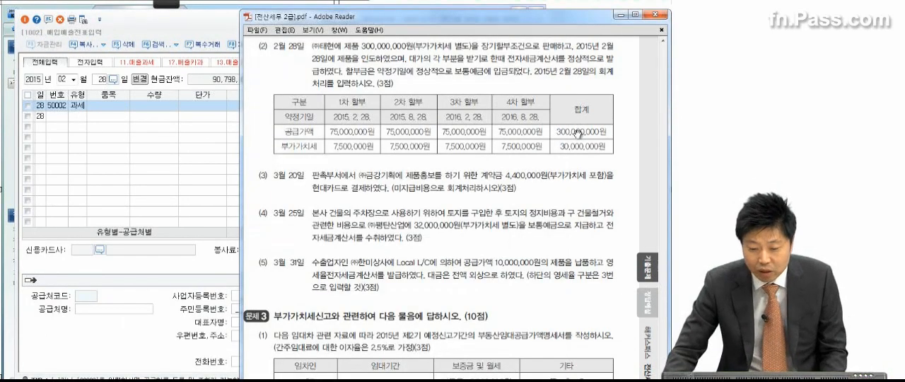
pyautogui.click(194, 155)
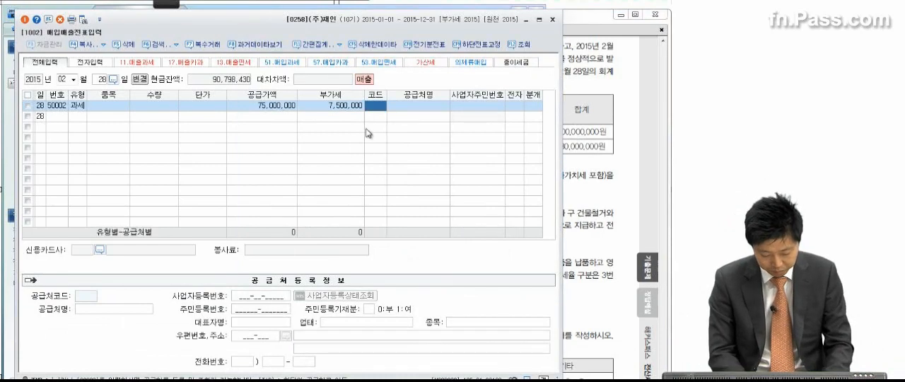
pyautogui.write('태현')
pyautogui.press('Return')
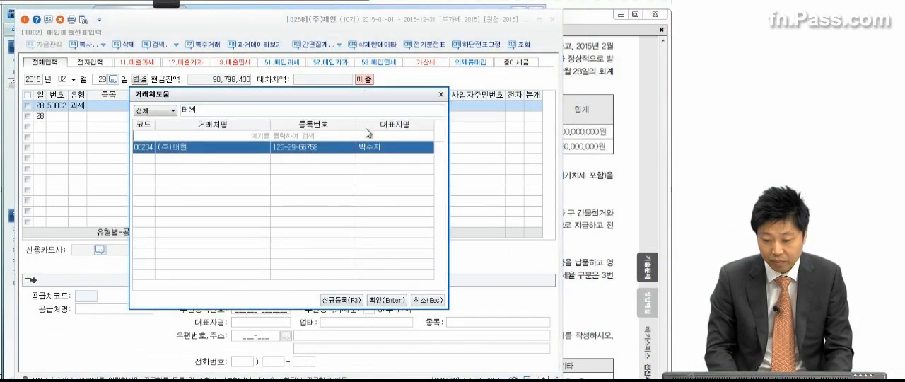
pyautogui.press('Return')
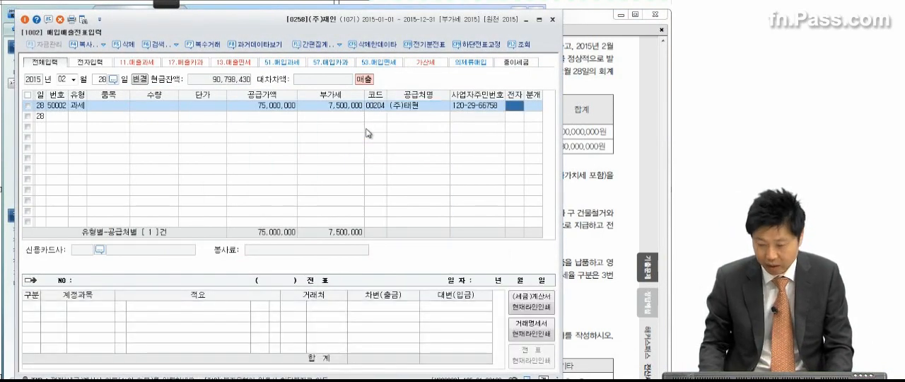
pyautogui.press('1')
pyautogui.press('Return')
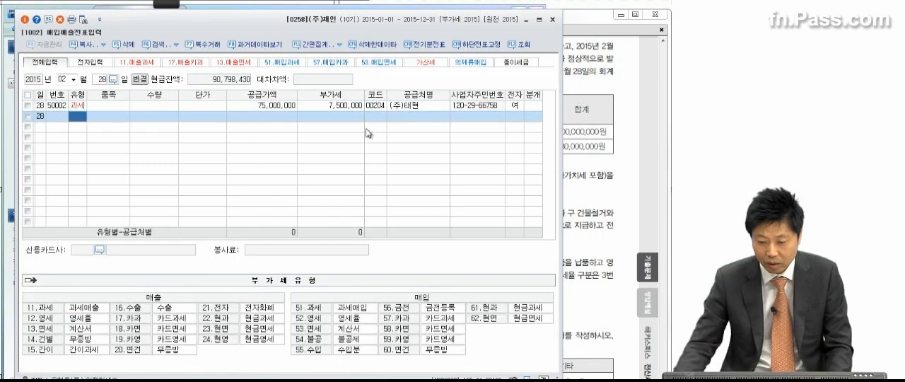
# Set the February 28 sale's journal type to 혼합 and keep 0404 제품매출 as its credit account
pyautogui.click(531, 106)
pyautogui.press('3')
pyautogui.press('Return')
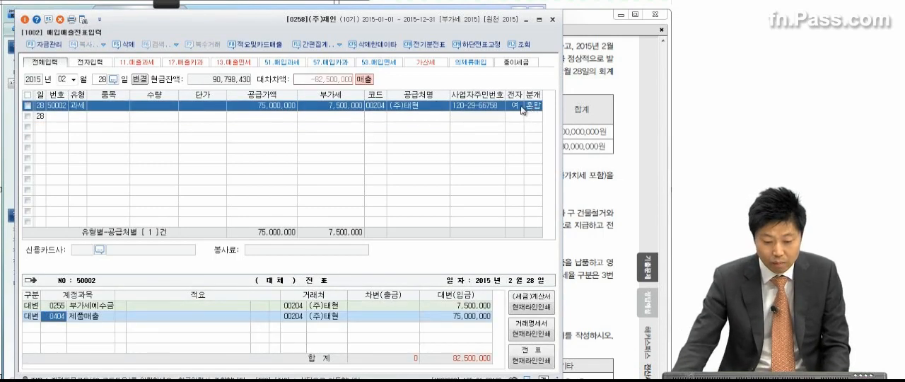
pyautogui.press('Return')
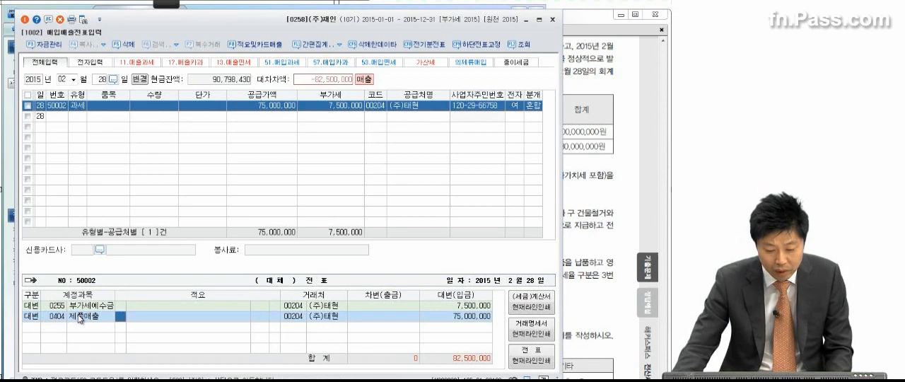
pyautogui.press('Return')
pyautogui.press('Return')
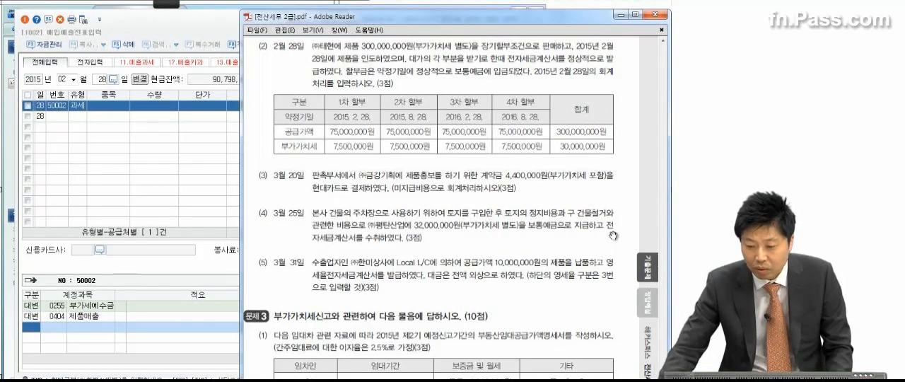
# Recheck transaction (2) in the PDF and add a debit line for 0103 보통예금 of 82,500,000 to the February 28 entry
pyautogui.click(662, 40)
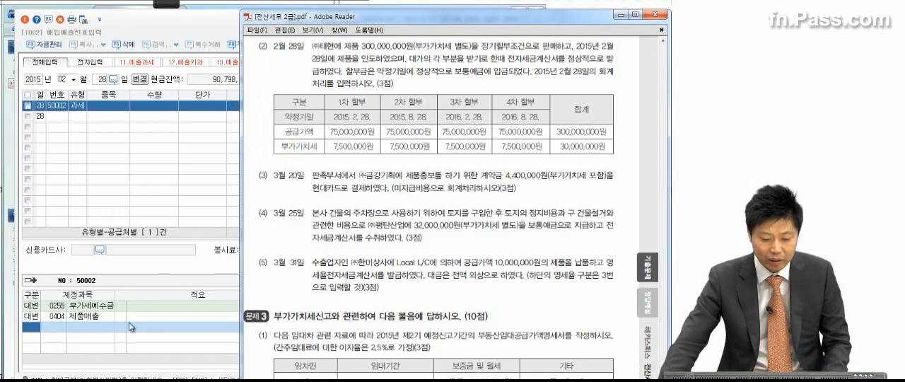
pyautogui.click(39, 329)
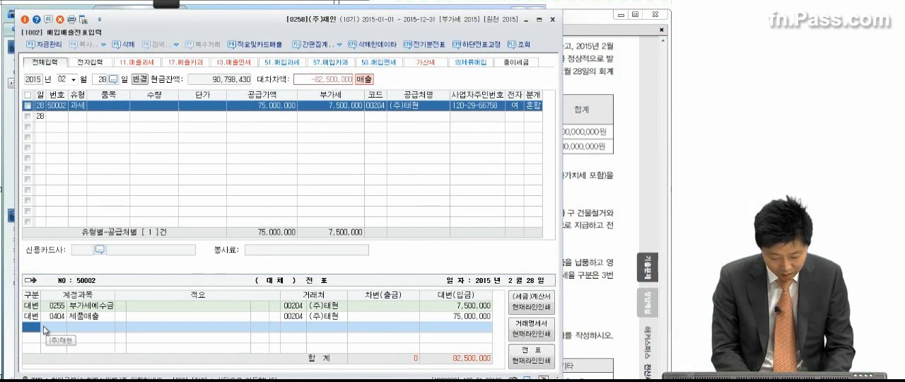
pyautogui.write('3')
pyautogui.press('Return')
pyautogui.write('토지')
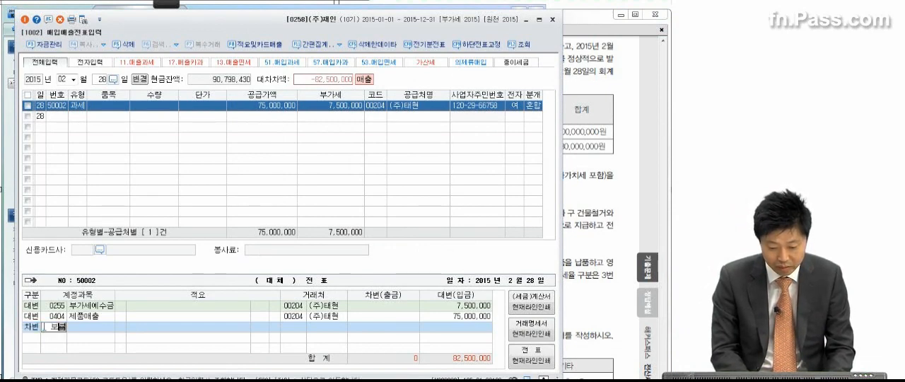
pyautogui.press('Return')
pyautogui.press('Return')
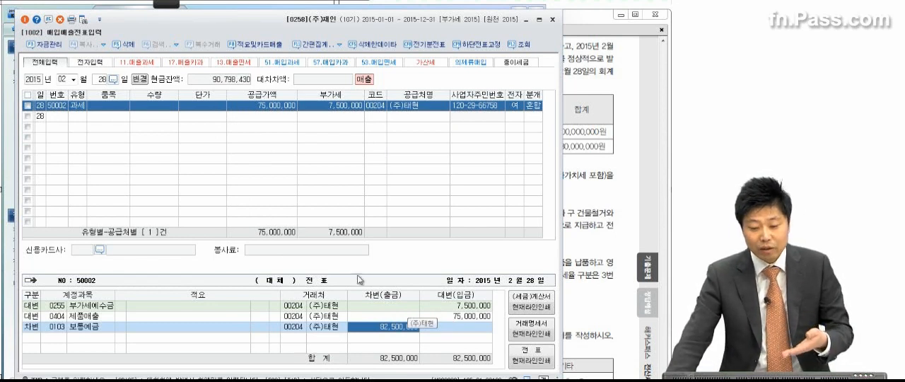
# Start the annotation pen and handwrite the date 2/28 and the credit entry 매출 300,000,000 over the voucher grid
pyautogui.click(169, 7)
pyautogui.click(12, 21)
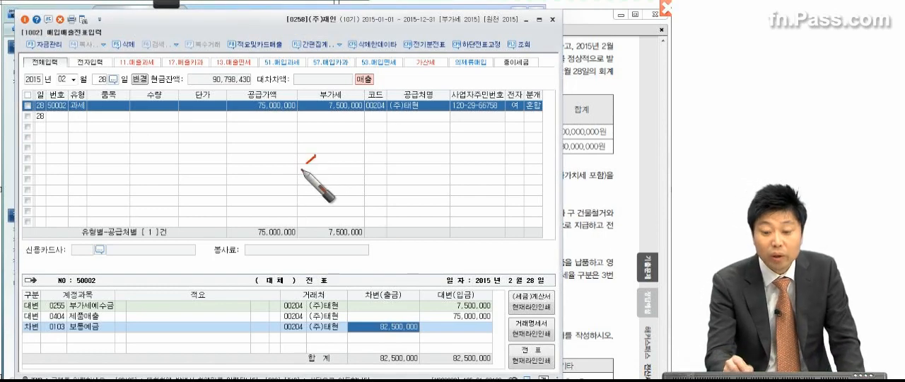
pyautogui.moveTo(329, 154)
pyautogui.mouseDown()
pyautogui.moveTo(361, 169)
pyautogui.moveTo(370, 149)
pyautogui.moveTo(357, 160)
pyautogui.moveTo(371, 173)
pyautogui.mouseUp()
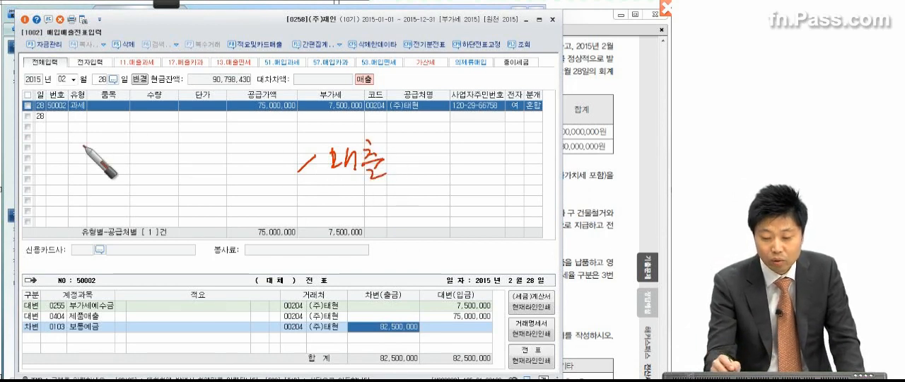
pyautogui.moveTo(46, 144); pyautogui.dragTo(58, 169)
pyautogui.moveTo(70, 136)
pyautogui.mouseDown()
pyautogui.moveTo(50, 173)
pyautogui.moveTo(83, 174)
pyautogui.moveTo(83, 163)
pyautogui.mouseUp()
pyautogui.moveTo(427, 144)
pyautogui.mouseDown()
pyautogui.moveTo(485, 162)
pyautogui.moveTo(542, 163)
pyautogui.mouseUp()
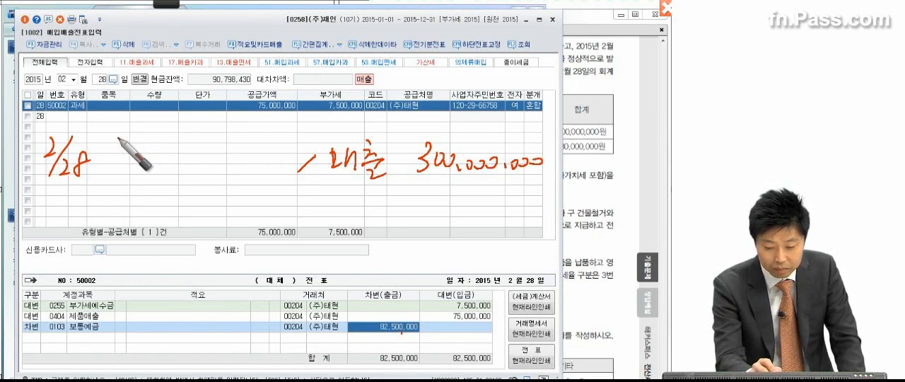
# Handwrite the debits 보통예금 82,500,000 and 장기외상매출금 225,000,000 and the credit VAT예수금 7,500,000, circling the voucher's VAT amount
pyautogui.moveTo(119, 131)
pyautogui.mouseDown()
pyautogui.moveTo(146, 138)
pyautogui.moveTo(152, 151)
pyautogui.moveTo(177, 133)
pyautogui.moveTo(212, 152)
pyautogui.moveTo(259, 142)
pyautogui.mouseUp()
pyautogui.moveTo(327, 181)
pyautogui.mouseDown()
pyautogui.moveTo(347, 181)
pyautogui.moveTo(375, 208)
pyautogui.mouseUp()
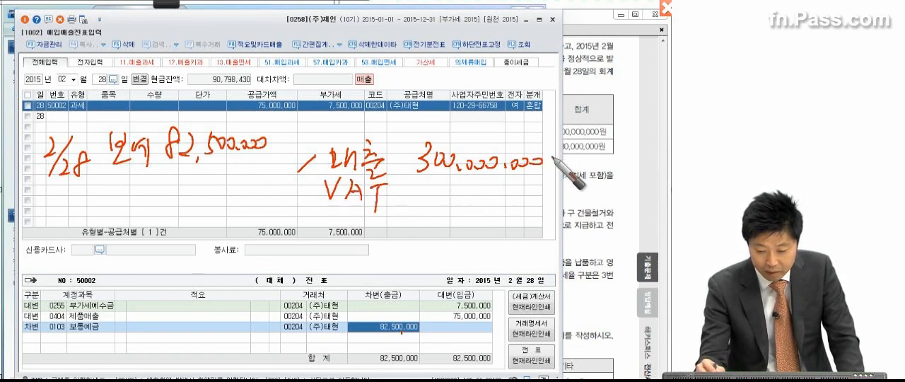
pyautogui.moveTo(400, 203)
pyautogui.mouseDown()
pyautogui.moveTo(429, 190)
pyautogui.moveTo(424, 205)
pyautogui.mouseUp()
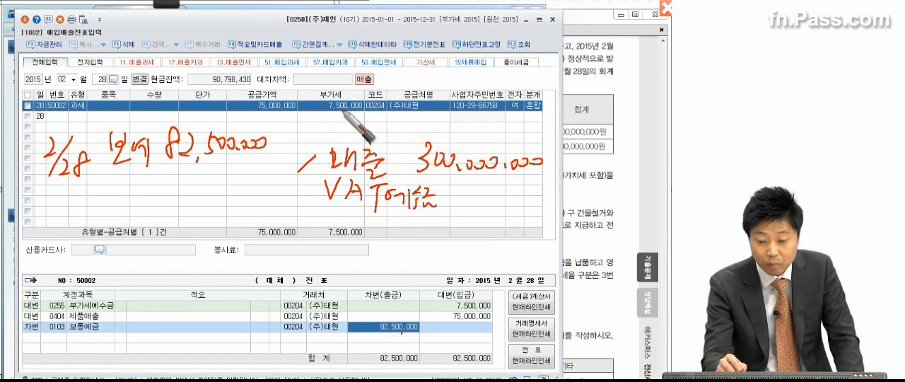
pyautogui.moveTo(360, 110)
pyautogui.mouseDown()
pyautogui.moveTo(311, 105)
pyautogui.moveTo(369, 113)
pyautogui.mouseUp()
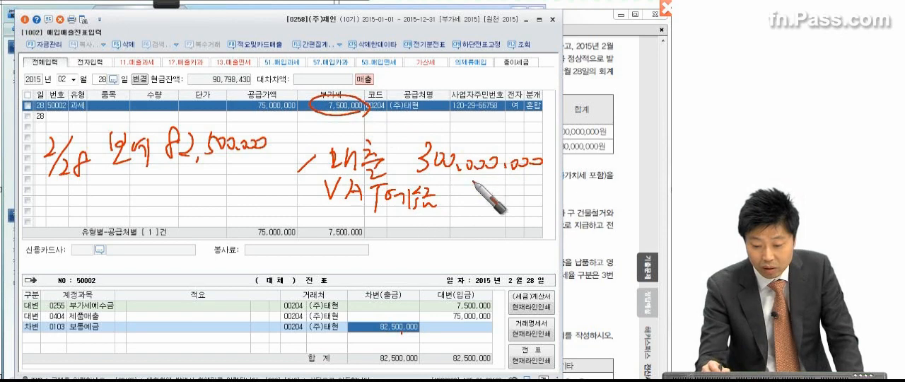
pyautogui.moveTo(449, 189)
pyautogui.mouseDown()
pyautogui.moveTo(468, 205)
pyautogui.moveTo(488, 192)
pyautogui.moveTo(501, 203)
pyautogui.moveTo(532, 192)
pyautogui.mouseUp()
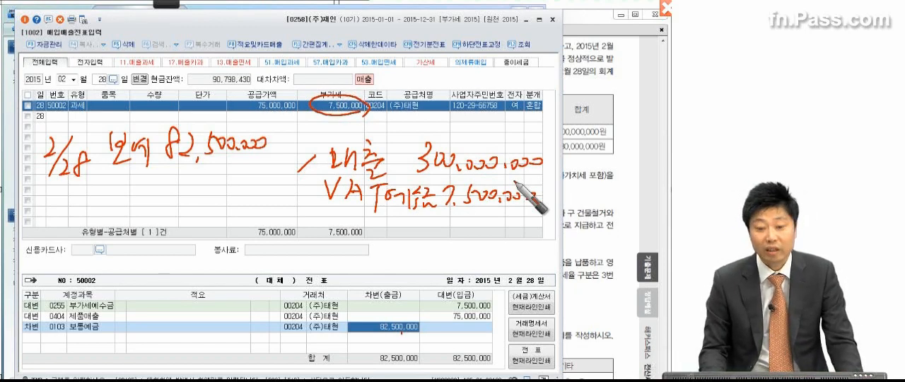
pyautogui.moveTo(77, 186)
pyautogui.mouseDown()
pyautogui.moveTo(165, 182)
pyautogui.moveTo(179, 199)
pyautogui.moveTo(220, 185)
pyautogui.moveTo(286, 188)
pyautogui.mouseUp()
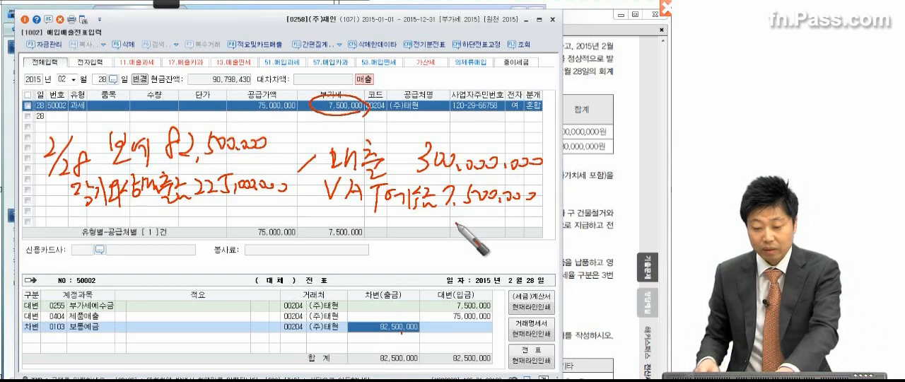
# Draw a frame around the handwritten February 28 entry, mark its account lines and bracket the journal lines of the voucher
pyautogui.moveTo(25, 122)
pyautogui.mouseDown()
pyautogui.moveTo(25, 212)
pyautogui.moveTo(488, 111)
pyautogui.moveTo(222, 227)
pyautogui.moveTo(95, 228)
pyautogui.mouseUp()
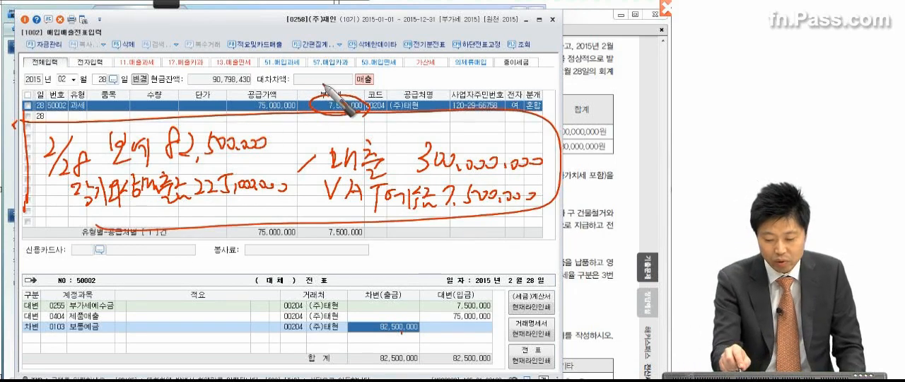
pyautogui.moveTo(120, 309); pyautogui.dragTo(115, 345)
pyautogui.moveTo(400, 333); pyautogui.dragTo(417, 334)
pyautogui.click(499, 328)
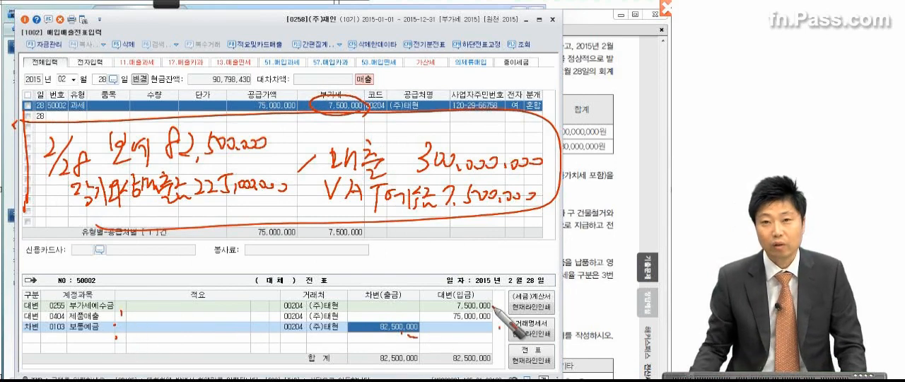
pyautogui.moveTo(22, 304); pyautogui.dragTo(24, 340)
pyautogui.moveTo(493, 306); pyautogui.dragTo(495, 332)
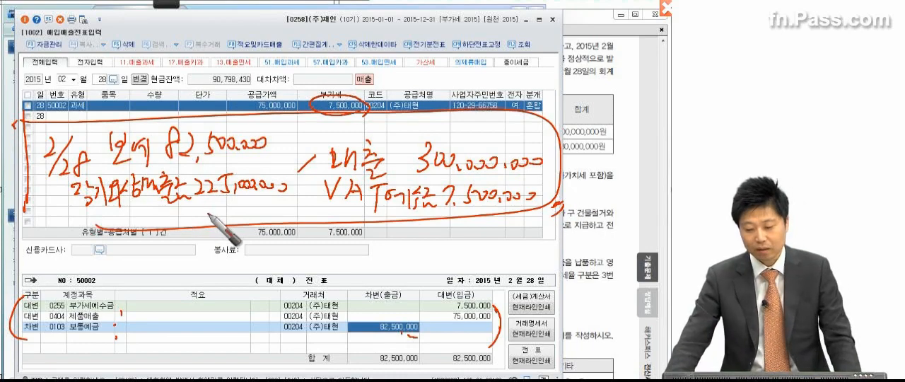
# Clear the annotations, show transaction (3) in the PDF and underline its 4,400,000원 VAT-inclusive amount and the 현대카드 payment
pyautogui.press('Escape')
pyautogui.click(419, 318)
pyautogui.moveTo(590, 226); pyautogui.dragTo(388, 47)
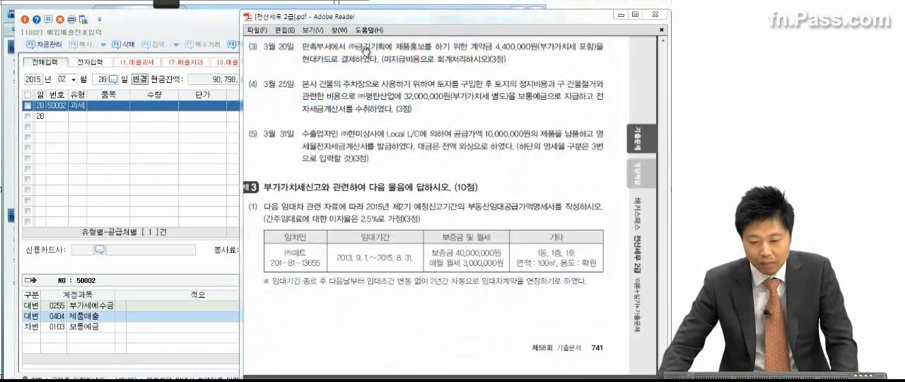
pyautogui.click(173, 4)
pyautogui.click(17, 14)
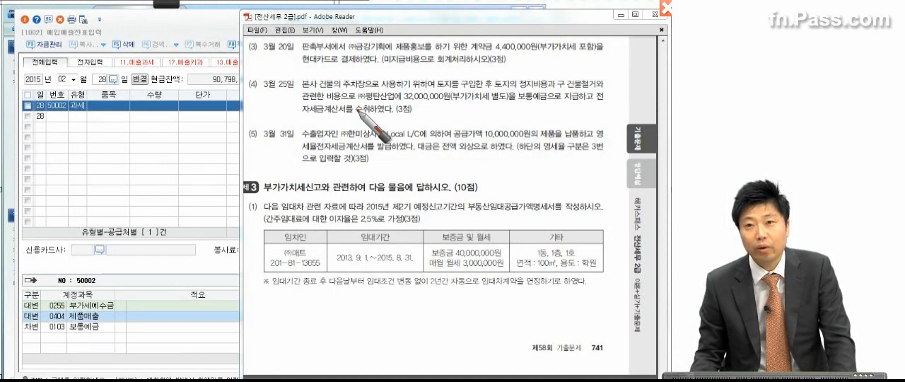
pyautogui.moveTo(478, 52); pyautogui.dragTo(604, 49)
pyautogui.moveTo(293, 70); pyautogui.dragTo(354, 70)
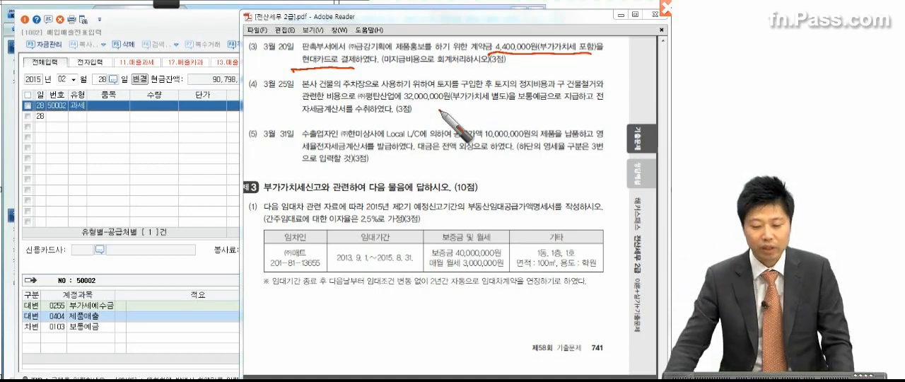
# Return to 매입매출전표입력 and set the voucher date to March 20
pyautogui.click(75, 79)
pyautogui.click(75, 79)
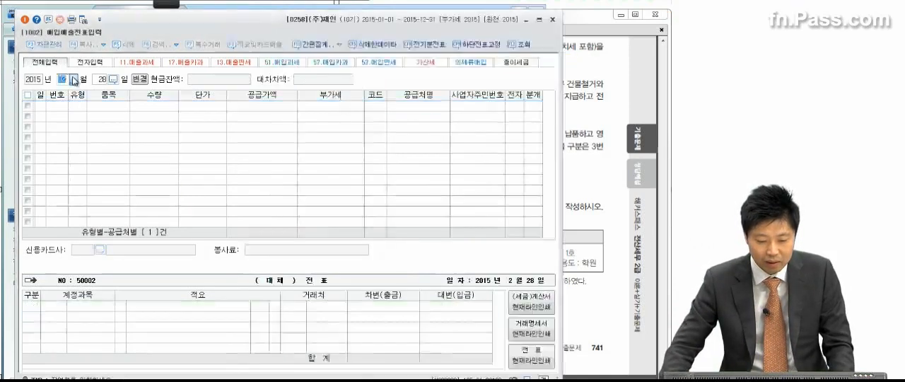
pyautogui.click(71, 106)
pyautogui.write('2')
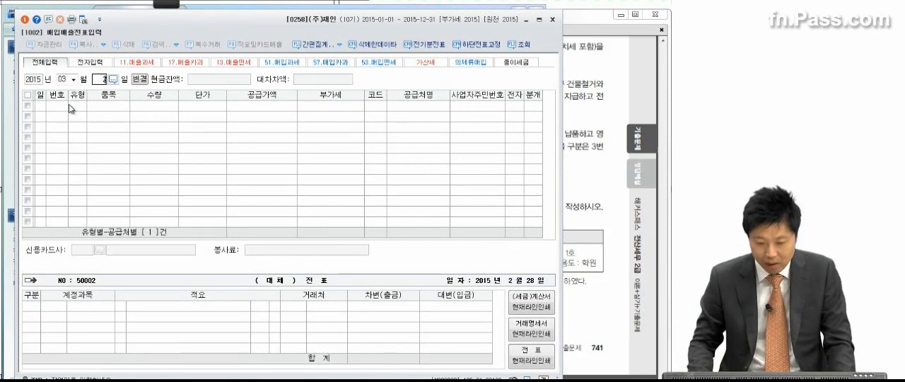
pyautogui.write('0')
pyautogui.press('Return')
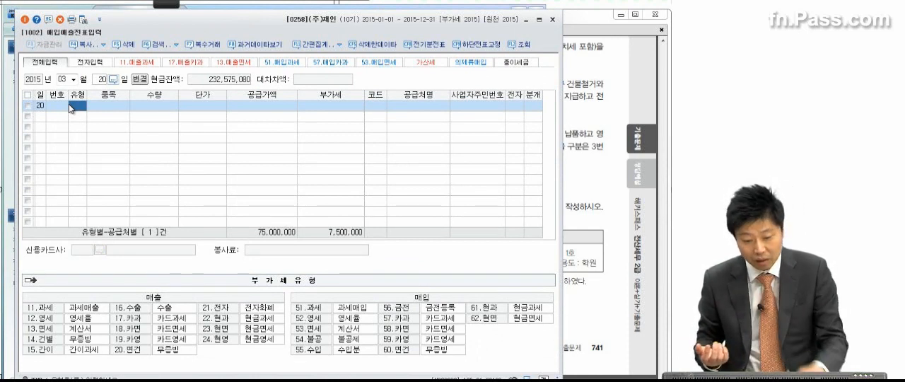
# Set the March 20 entry's type to 57 카과 and enter the VAT-inclusive amount of 4,400,000 as its supply value
pyautogui.write('57')
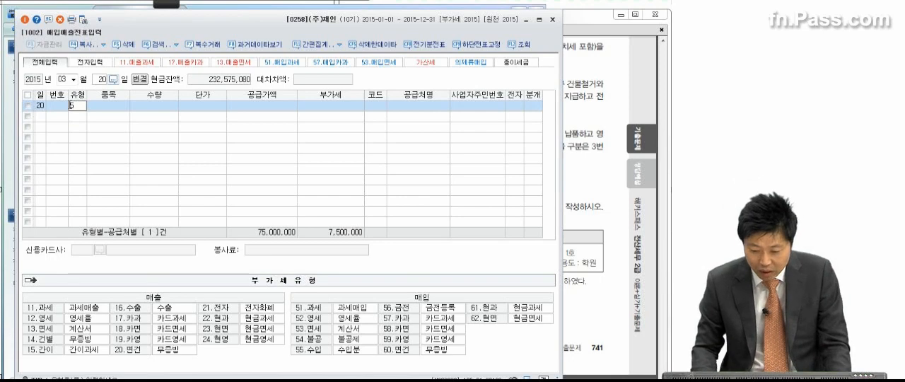
pyautogui.press('Return')
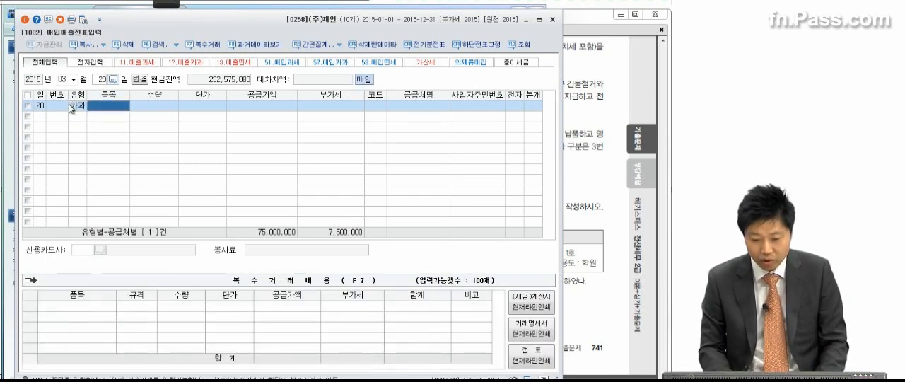
pyautogui.press('Return')
pyautogui.press('Return')
pyautogui.press('Return')
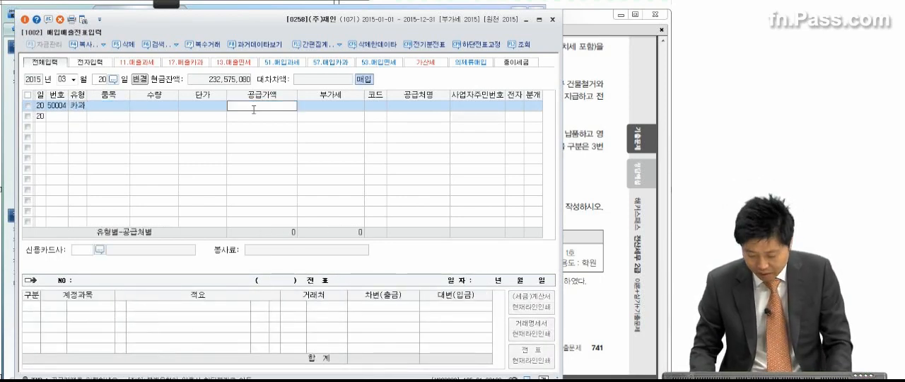
pyautogui.write('4400000')
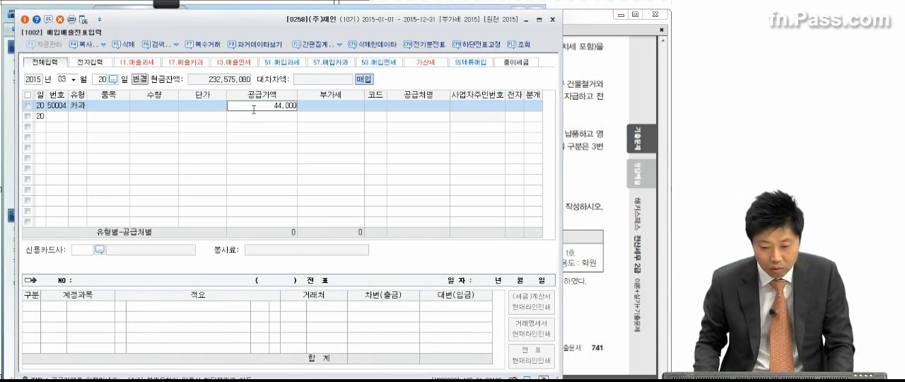
pyautogui.press('Return')
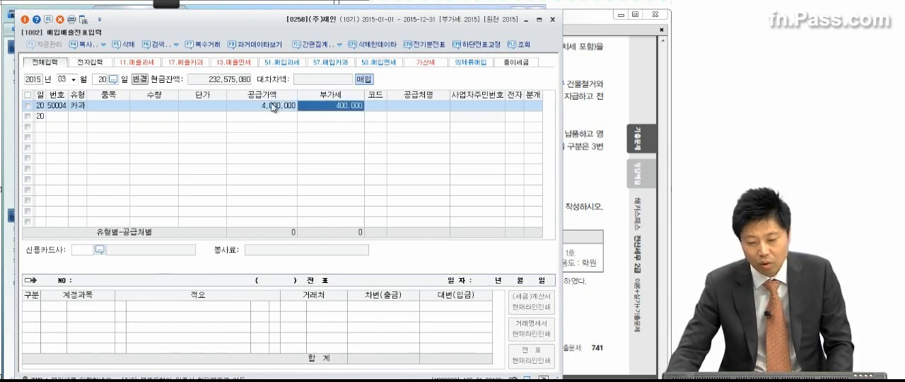
pyautogui.click(274, 107)
pyautogui.click(352, 108)
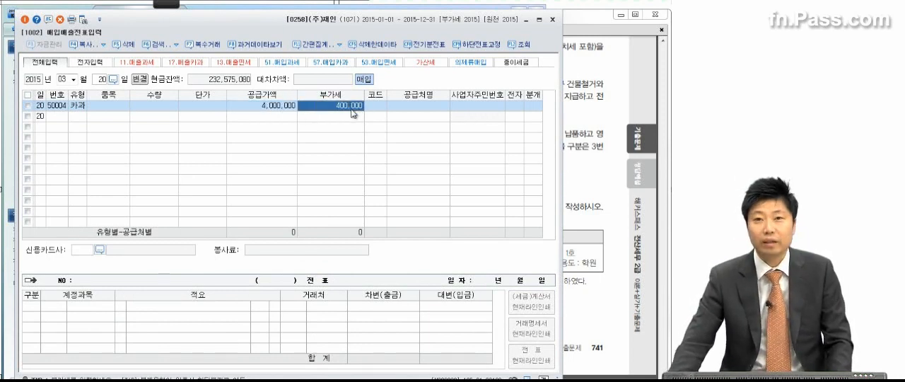
pyautogui.press('Return')
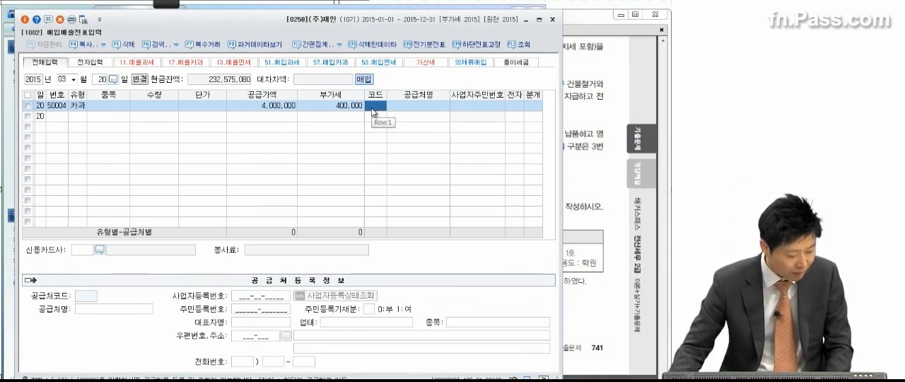
# Look up 금강 and set the March 20 entry's supplier to 00614 (주)금강기획
pyautogui.write('금강')
pyautogui.press('Return')
pyautogui.press('Return')
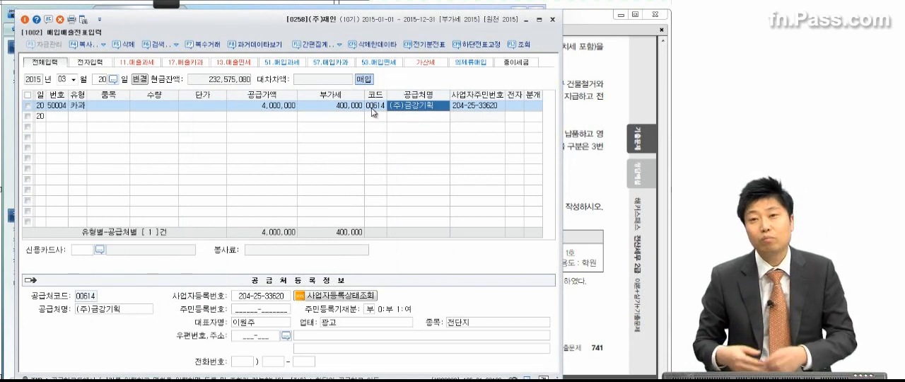
pyautogui.press('Return')
pyautogui.press('Return')
pyautogui.press('Return')
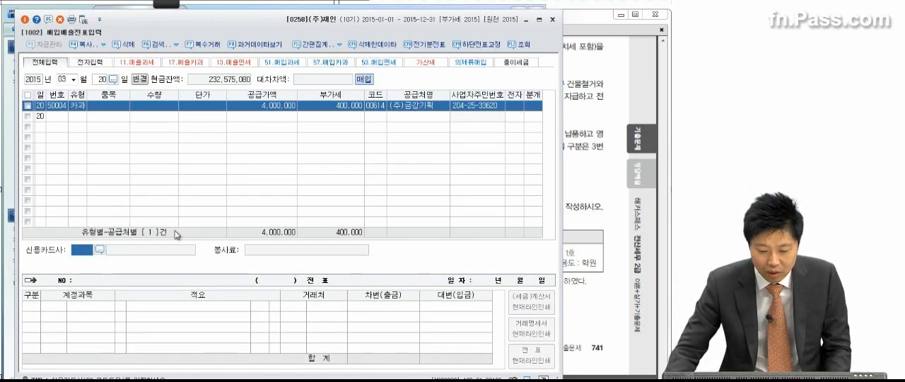
# Choose 99602 현대카드 as the card company and set the March 20 entry's journal type to 혼합
pyautogui.click(99, 250)
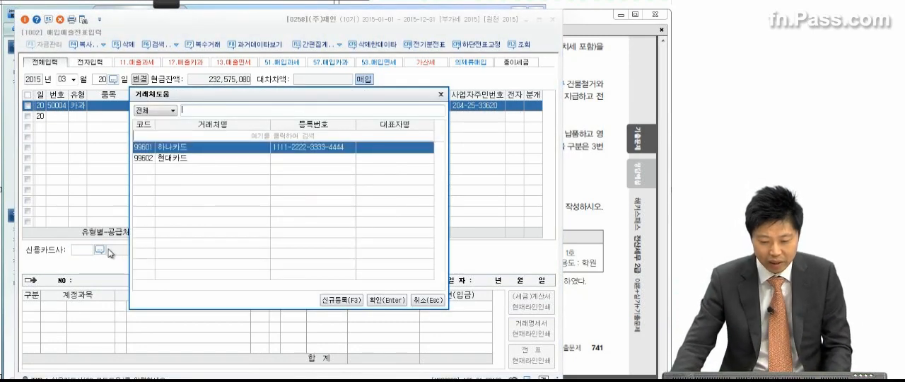
pyautogui.doubleClick(177, 158)
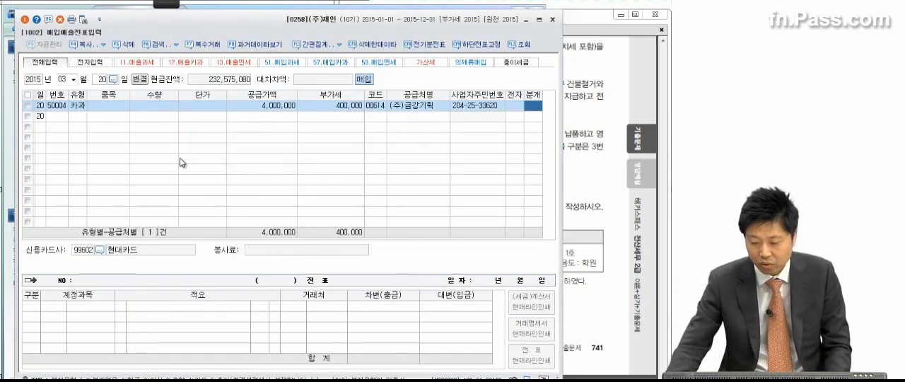
pyautogui.press('3')
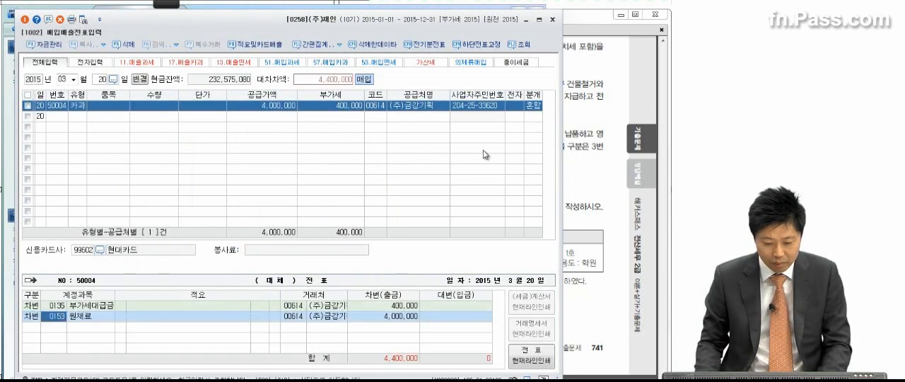
# Recheck transaction (3) in the PDF and replace the 원재료 debit account with 0131 선급금
pyautogui.press('Return')
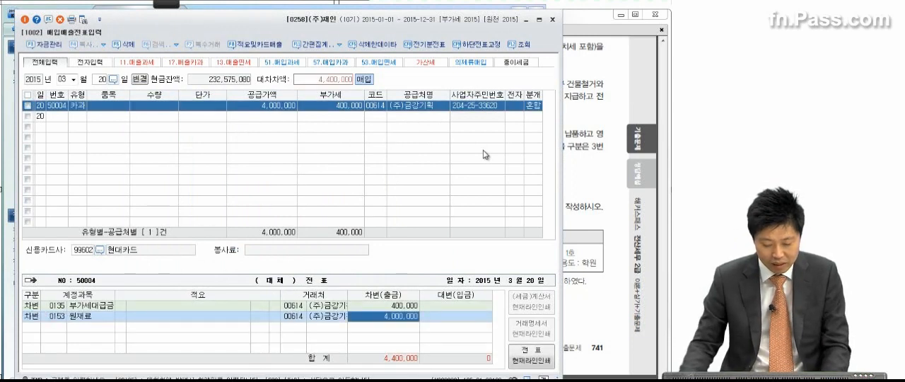
pyautogui.click(63, 318)
pyautogui.click(598, 135)
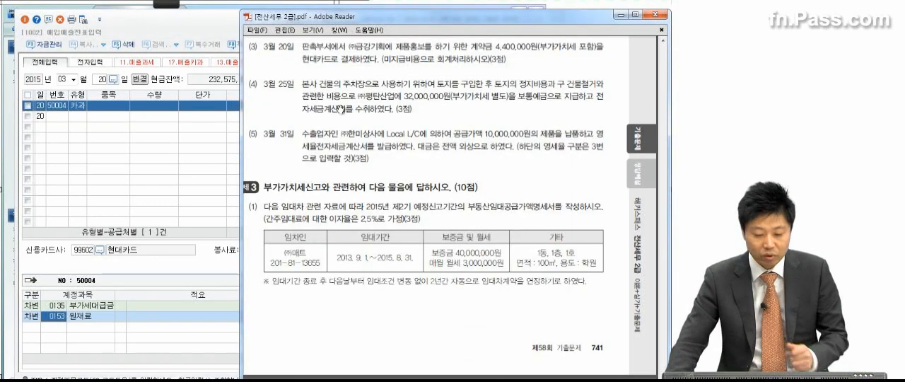
pyautogui.click(55, 316)
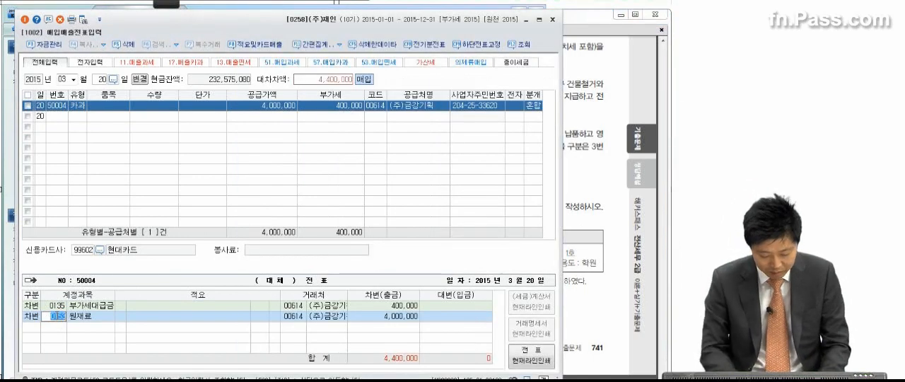
pyautogui.write('선급금')
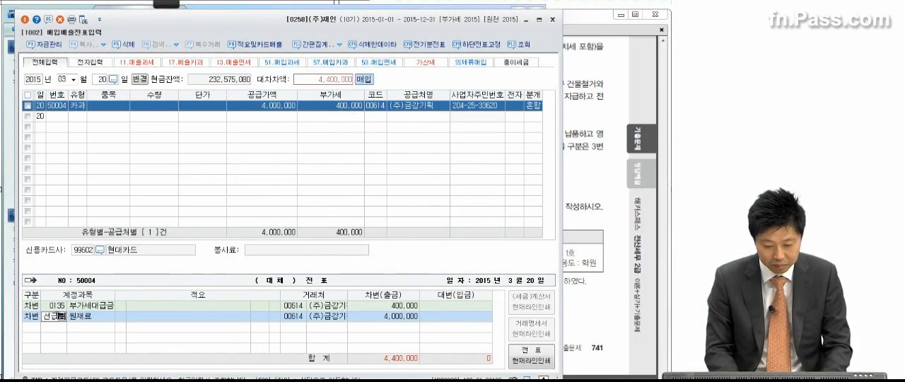
pyautogui.press('Return')
pyautogui.press('Return')
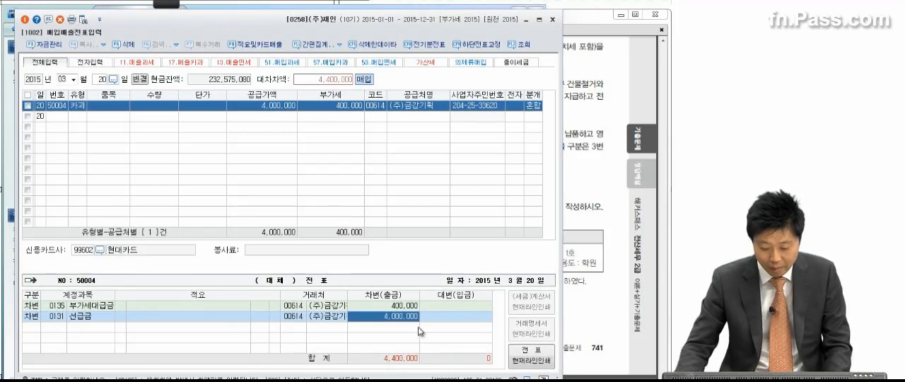
pyautogui.press('Return')
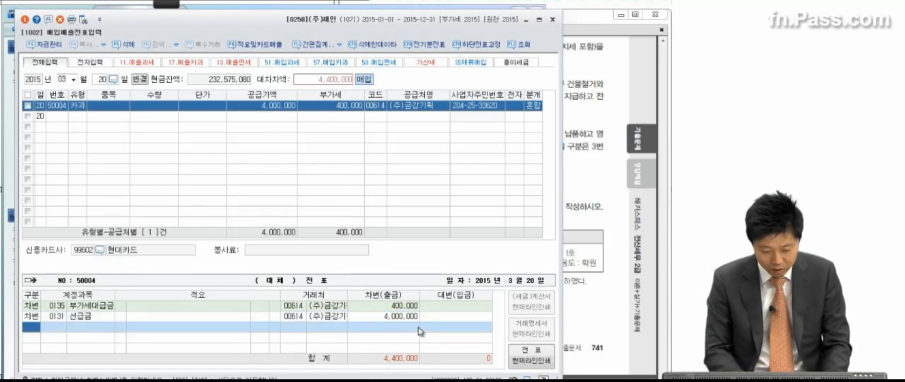
# Add a credit line for 0253 미지급금 of 4,400,000 to the March 20 entry
pyautogui.write('4')
pyautogui.press('Return')
pyautogui.write('253')
pyautogui.press('Return')
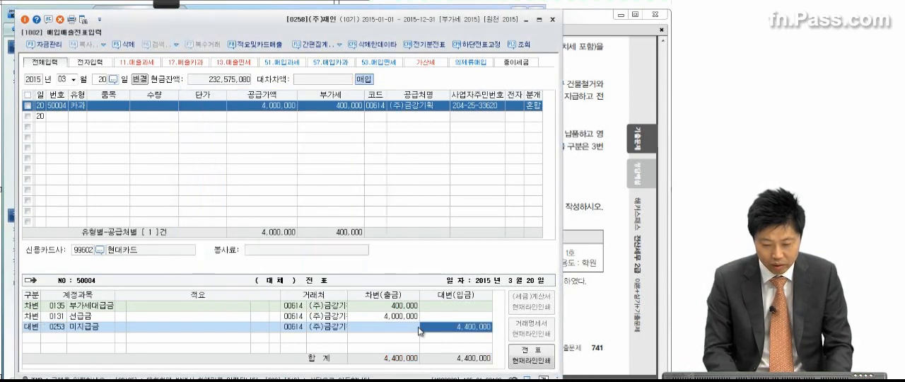
# Look up 미지급 in the account codes and change the March 20 credit line's account to 0262 미지급비용
pyautogui.click(56, 328)
pyautogui.press('F2')
pyautogui.write('미지급')
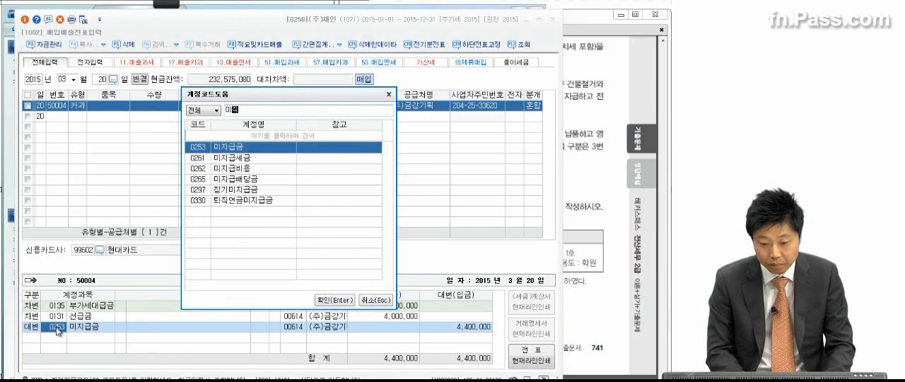
pyautogui.click(228, 168)
pyautogui.press('Return')
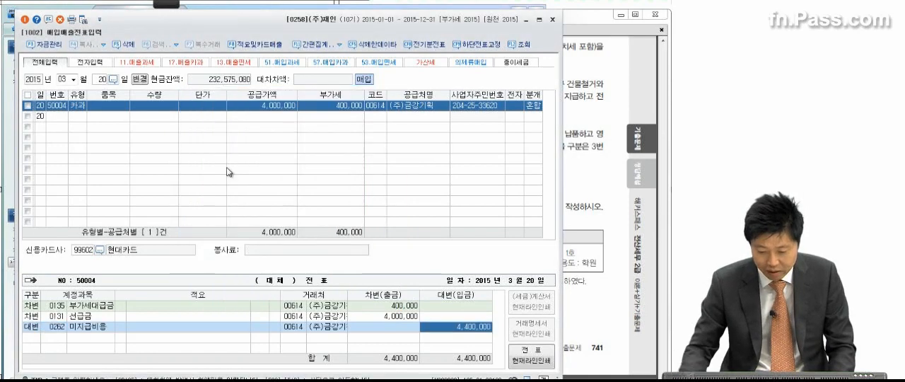
# Change the trading partner of the March 20 미지급비용 credit line to 99602 현대카드
pyautogui.click(293, 327)
pyautogui.press('F2')
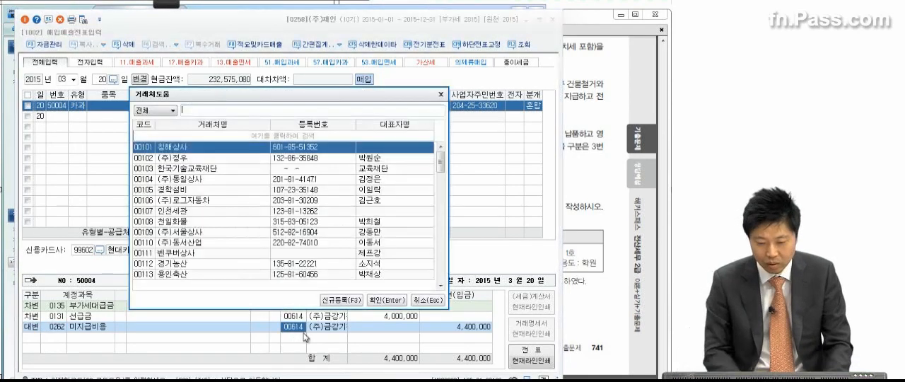
pyautogui.write('현대')
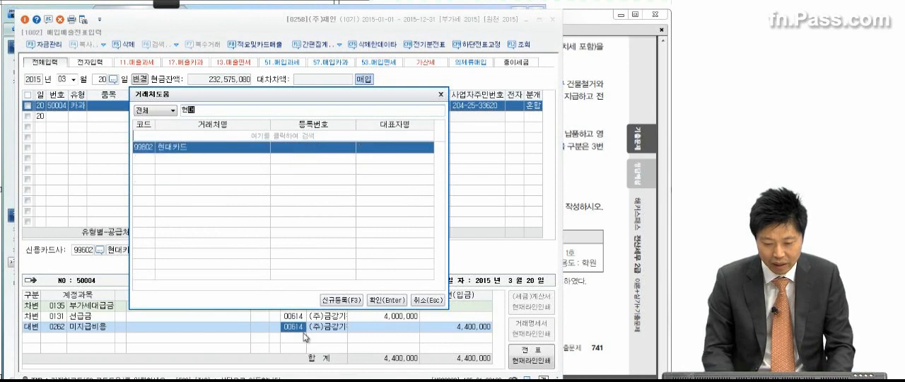
pyautogui.press('Return')
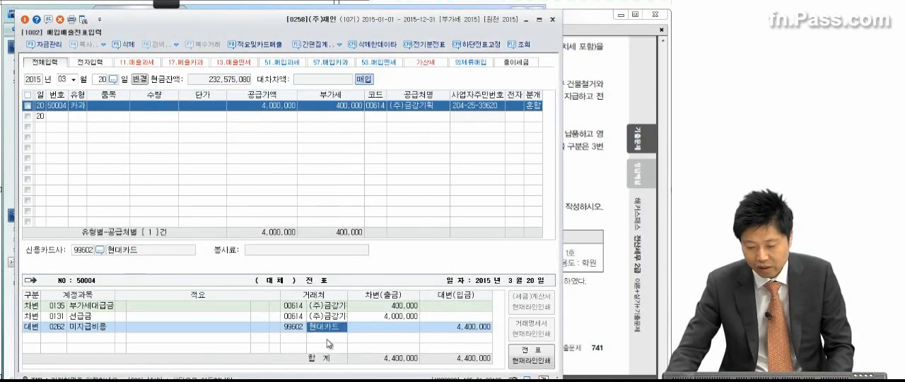
pyautogui.press('Return')
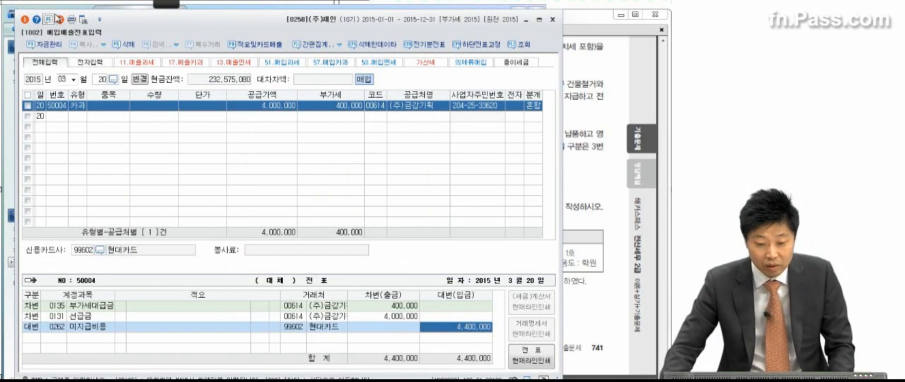
# Review the March 20 entry, circling 선급금, 부가세대급금, the 현대카드 partner, supplier (주)금강기획 and type 카과 with the pen
pyautogui.click(162, 12)
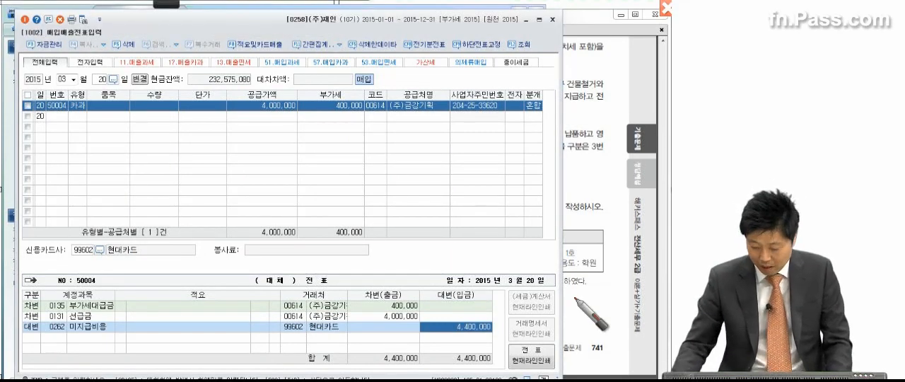
pyautogui.moveTo(106, 319)
pyautogui.mouseDown()
pyautogui.moveTo(66, 313)
pyautogui.moveTo(116, 322)
pyautogui.mouseUp()
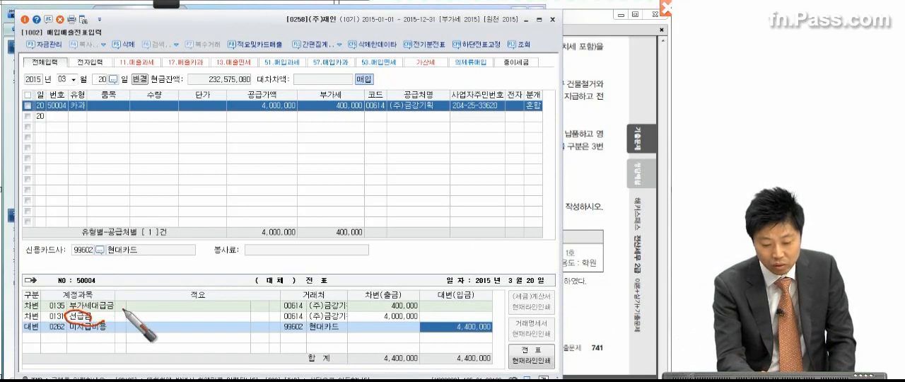
pyautogui.moveTo(81, 302)
pyautogui.mouseDown()
pyautogui.moveTo(119, 311)
pyautogui.moveTo(113, 318)
pyautogui.mouseUp()
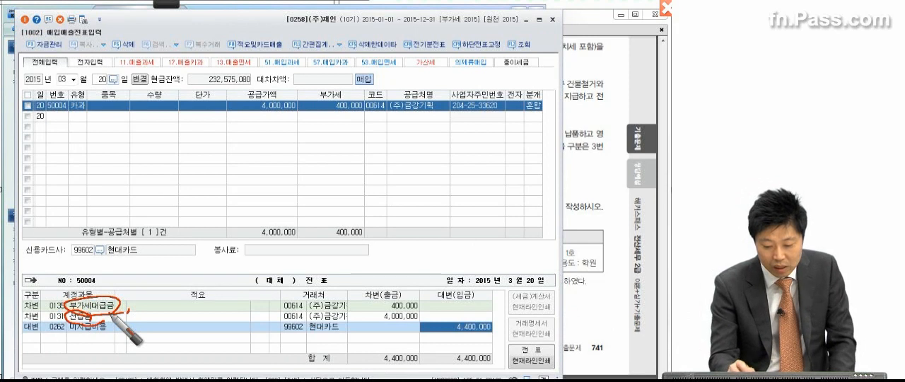
pyautogui.moveTo(329, 338)
pyautogui.mouseDown()
pyautogui.moveTo(352, 335)
pyautogui.moveTo(334, 324)
pyautogui.moveTo(356, 331)
pyautogui.mouseUp()
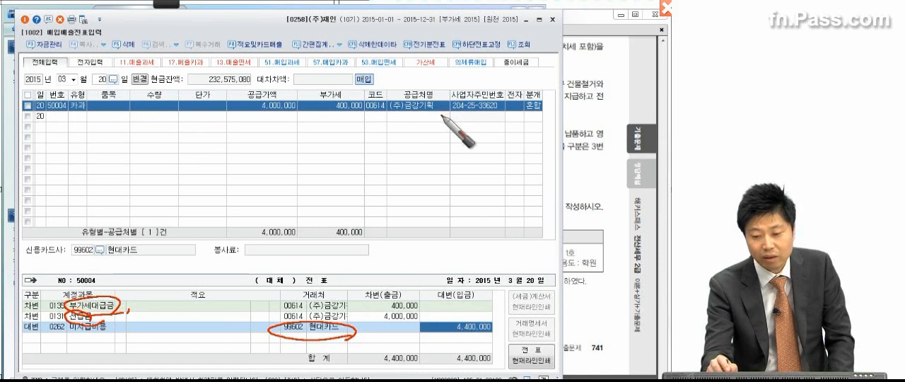
pyautogui.moveTo(437, 115)
pyautogui.mouseDown()
pyautogui.moveTo(400, 123)
pyautogui.moveTo(375, 89)
pyautogui.moveTo(414, 132)
pyautogui.mouseUp()
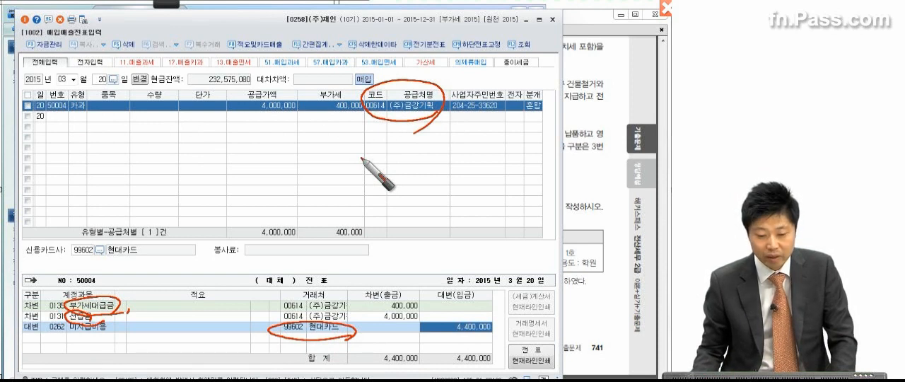
pyautogui.moveTo(86, 94); pyautogui.dragTo(84, 131)
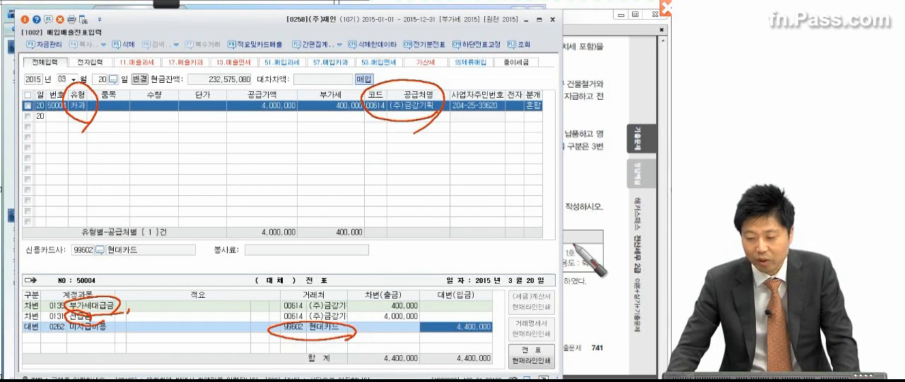
# Switch to the exam PDF in Adobe Reader, examine transaction (4) of March 25 and mark its key terms with the pen
pyautogui.click(576, 248)
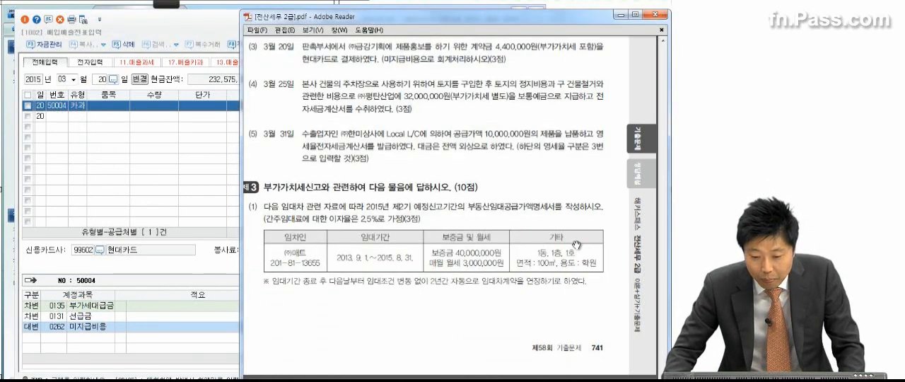
pyautogui.scroll(-1, 577, 245)
pyautogui.scroll(-1, 577, 237)
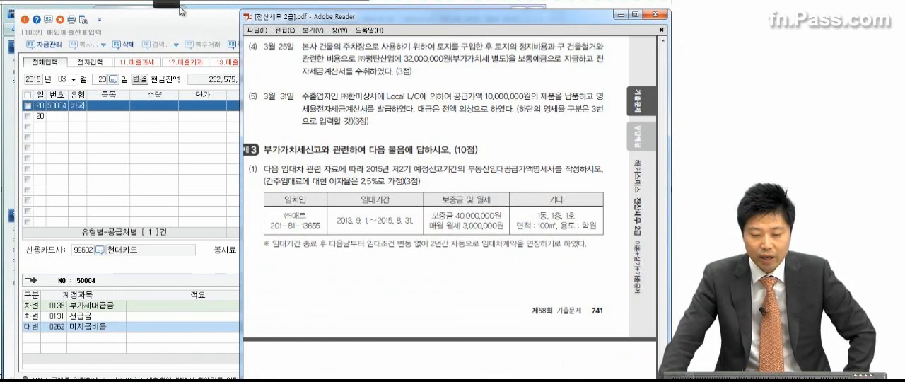
pyautogui.click(21, 15)
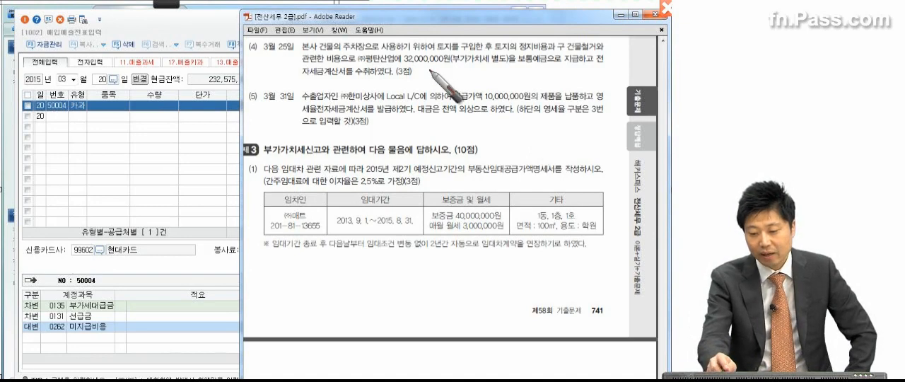
pyautogui.moveTo(404, 64); pyautogui.dragTo(532, 69)
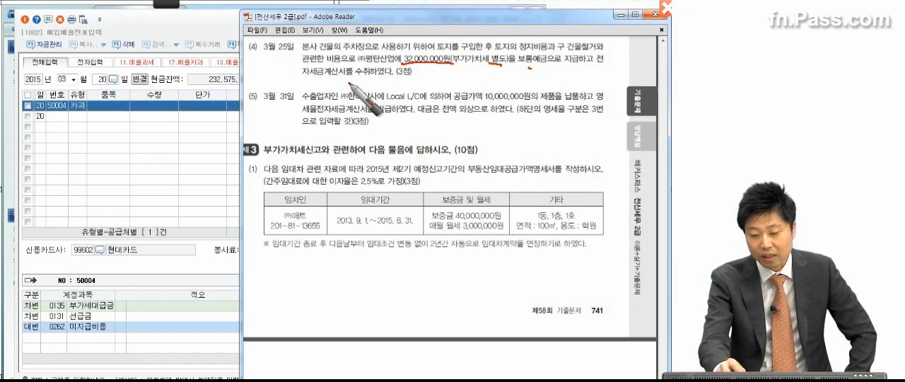
pyautogui.click(425, 73)
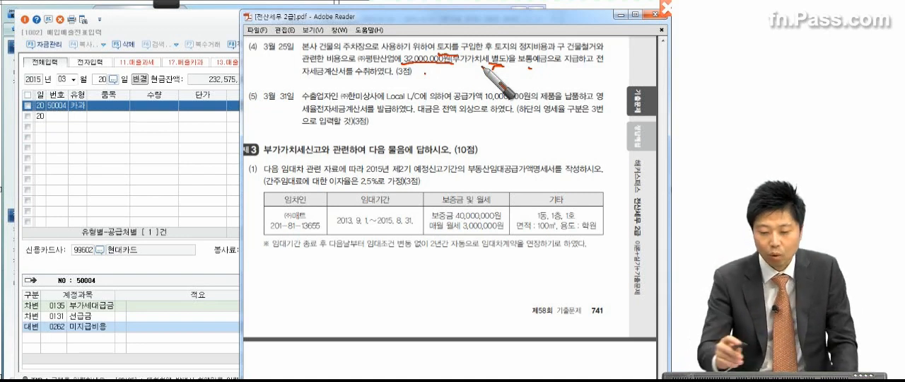
pyautogui.moveTo(249, 48)
pyautogui.mouseDown()
pyautogui.moveTo(272, 74)
pyautogui.moveTo(281, 63)
pyautogui.moveTo(274, 103)
pyautogui.mouseUp()
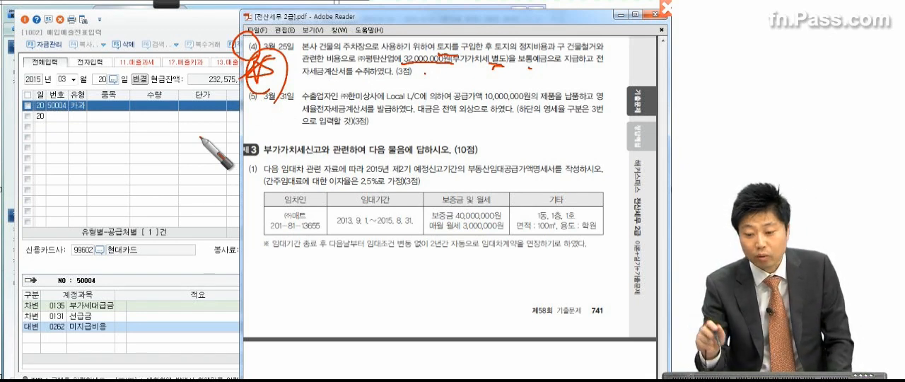
pyautogui.moveTo(436, 51)
pyautogui.mouseDown()
pyautogui.moveTo(452, 34)
pyautogui.moveTo(437, 41)
pyautogui.mouseUp()
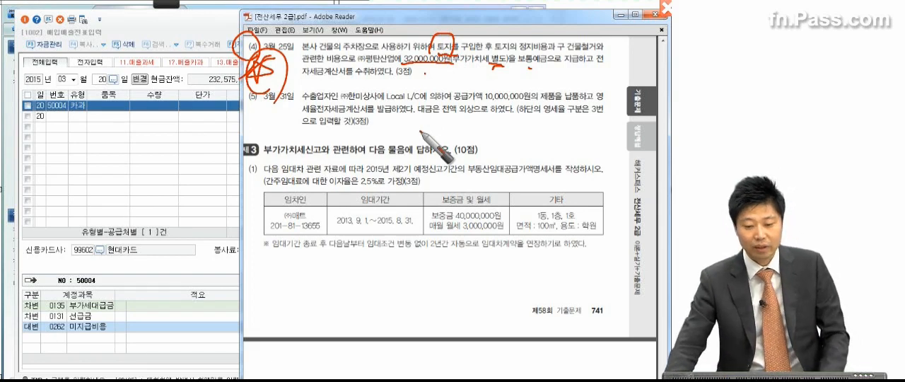
pyautogui.press('Escape')
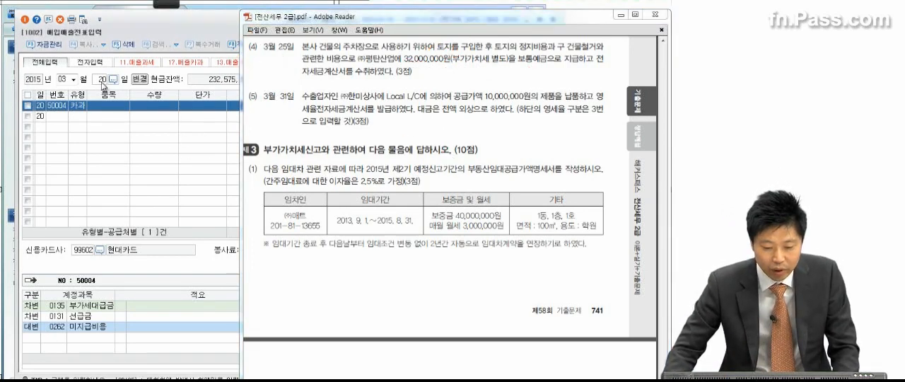
# Start a March 25 purchase entry of type 54.불공 with a supply value of 32,000,000
pyautogui.click(102, 81)
pyautogui.write('25')
pyautogui.press('Return')
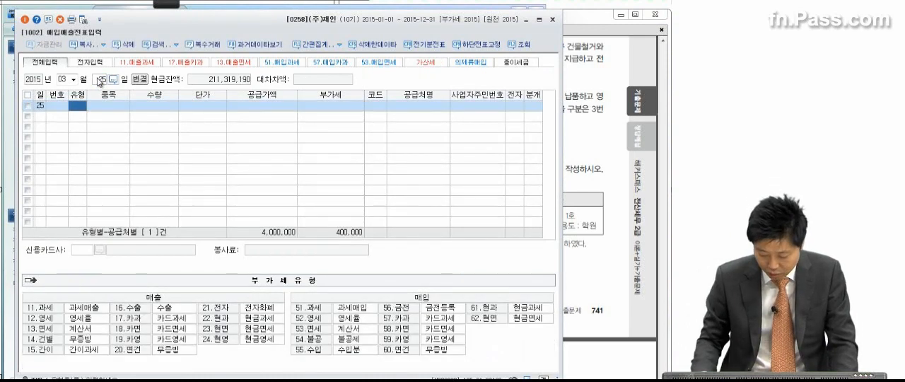
pyautogui.write('54')
pyautogui.press('Return')
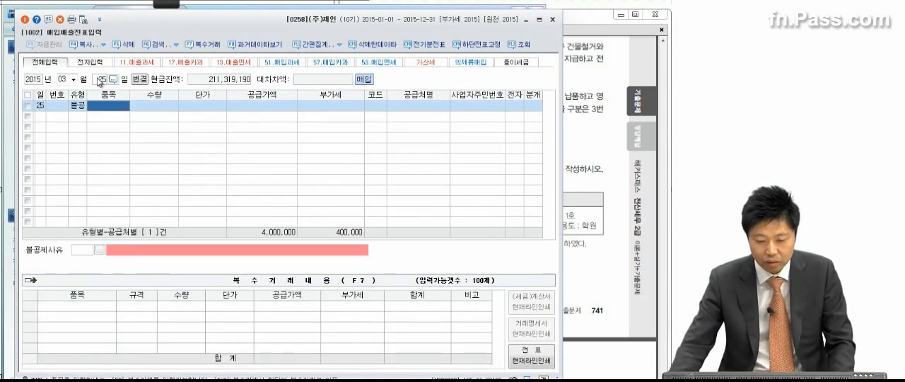
pyautogui.press('Return')
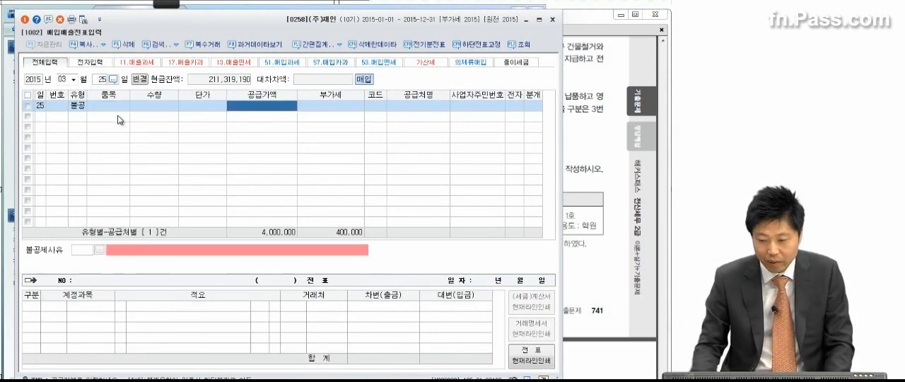
pyautogui.write('32,000,000')
pyautogui.press('Return')
pyautogui.press('Return')
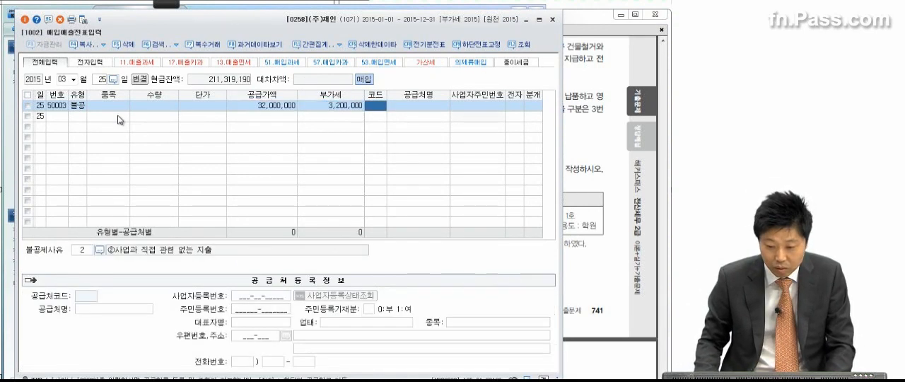
# Set the March 25 entry's supplier to (주)평탄산업 and mark its tax invoice as electronic (여)
pyautogui.write('평탄')
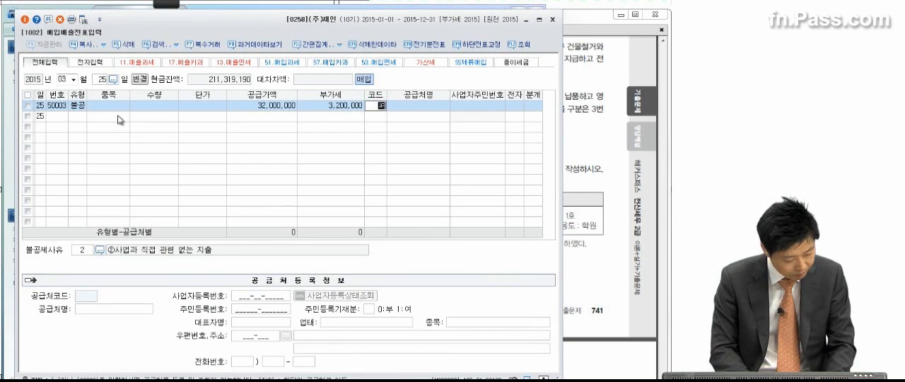
pyautogui.press('Return')
pyautogui.press('Return')
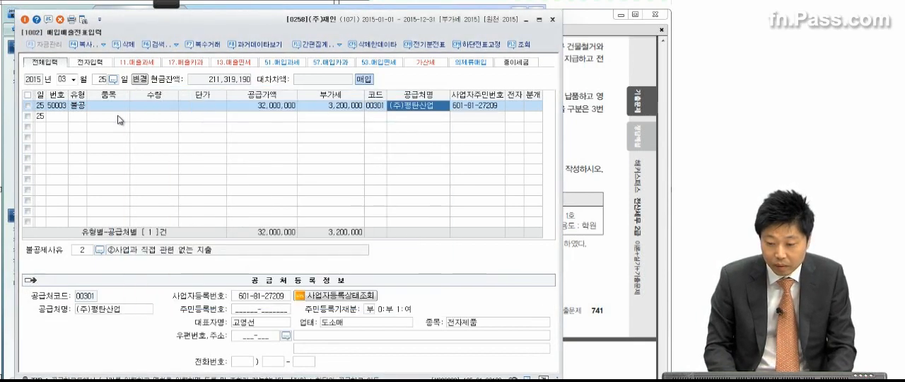
pyautogui.write('1')
pyautogui.press('Return')
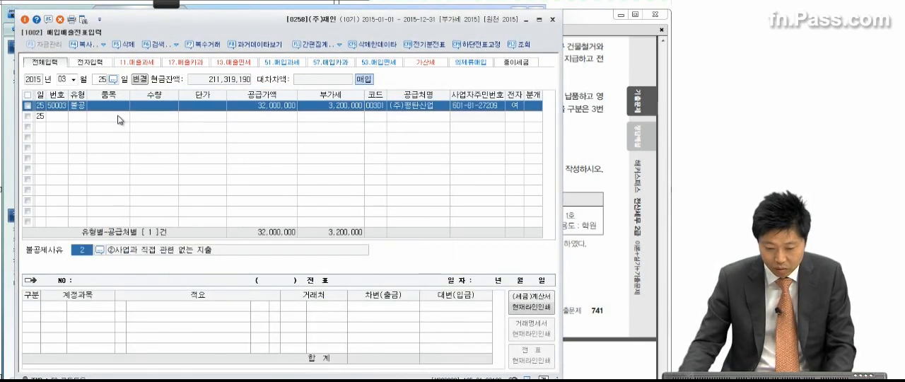
# Set the March 25 entry's non-deduction reason to 6 토지의 자본적 지출 관련
pyautogui.click(102, 249)
pyautogui.click(225, 200)
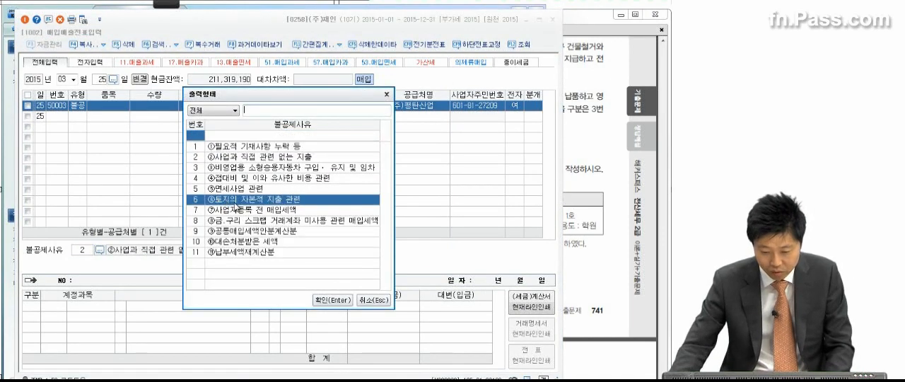
pyautogui.press('Return')
pyautogui.press('Return')
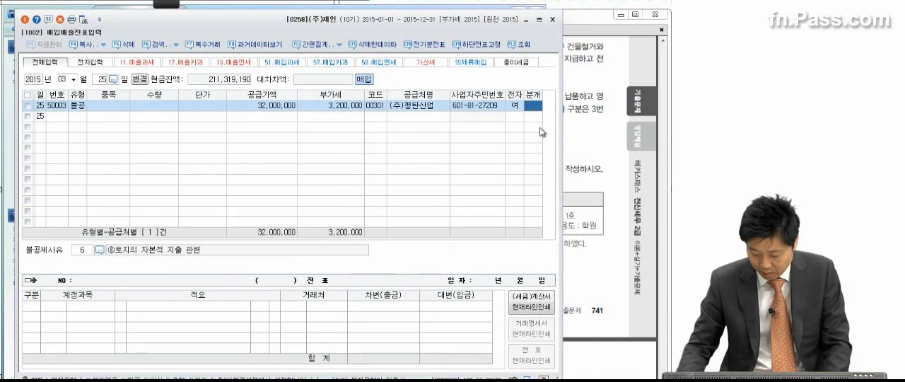
# Set the March 25 entry's journal type to 혼합 and its debit account to 0201 토지
pyautogui.write('3')
pyautogui.press('Return')
pyautogui.write('토지')
pyautogui.press('Return')
pyautogui.press('Return')
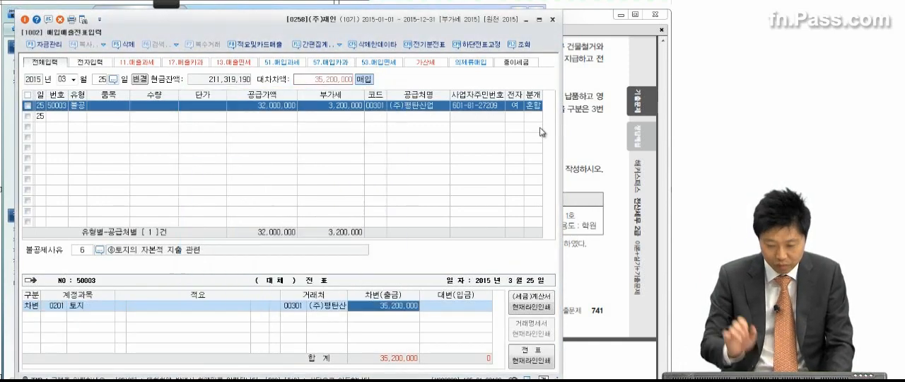
pyautogui.press('Return')
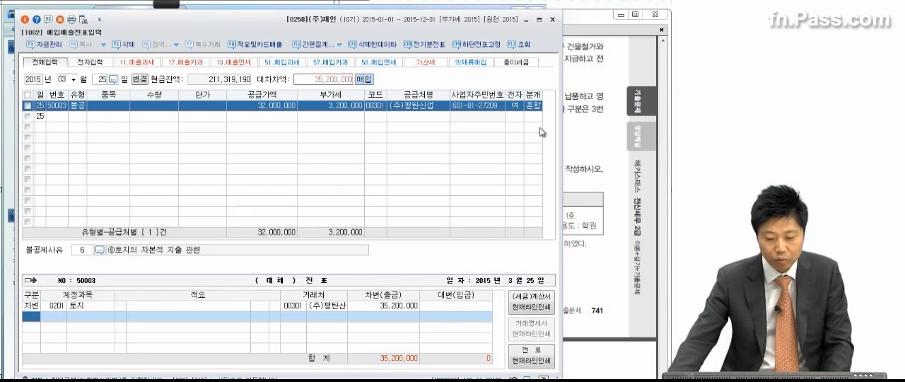
pyautogui.click(280, 107)
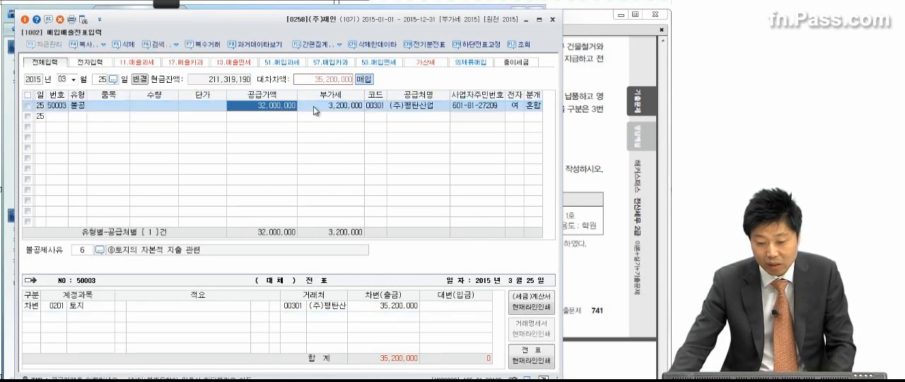
pyautogui.click(396, 308)
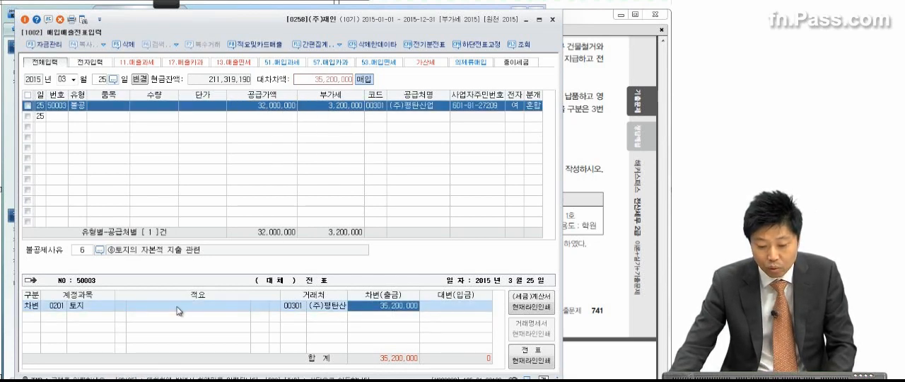
pyautogui.click(96, 308)
# Add a credit line for 0103 보통예금 of 35,200,000 to the March 25 entry
pyautogui.click(406, 309)
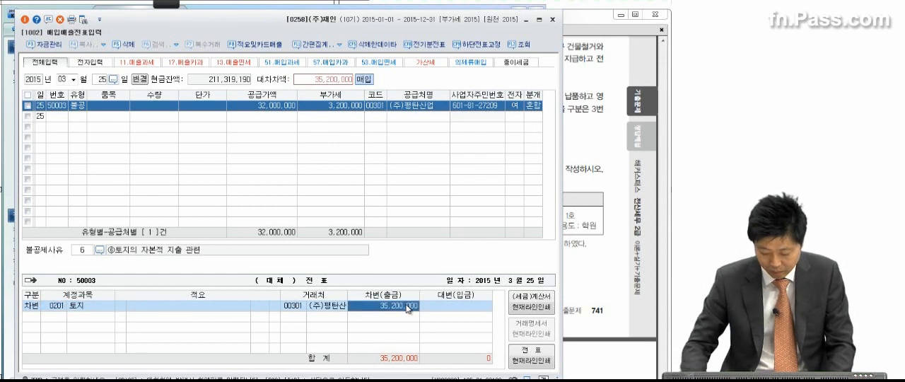
pyautogui.press('Return')
pyautogui.write('4')
pyautogui.press('Return')
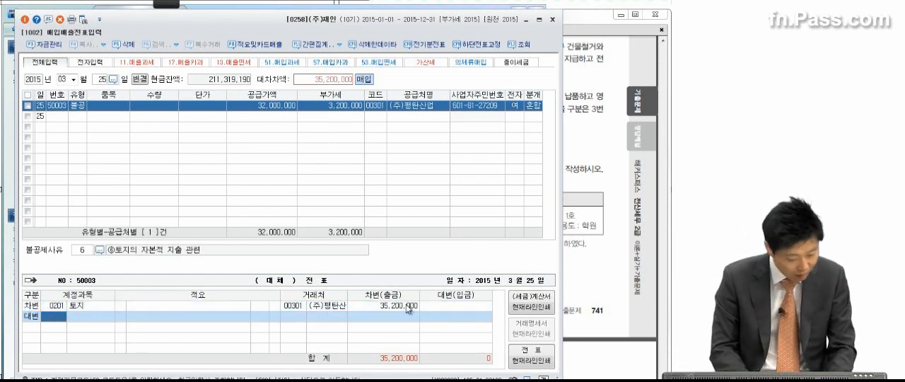
pyautogui.write('토ㅇ')
pyautogui.press('Return')
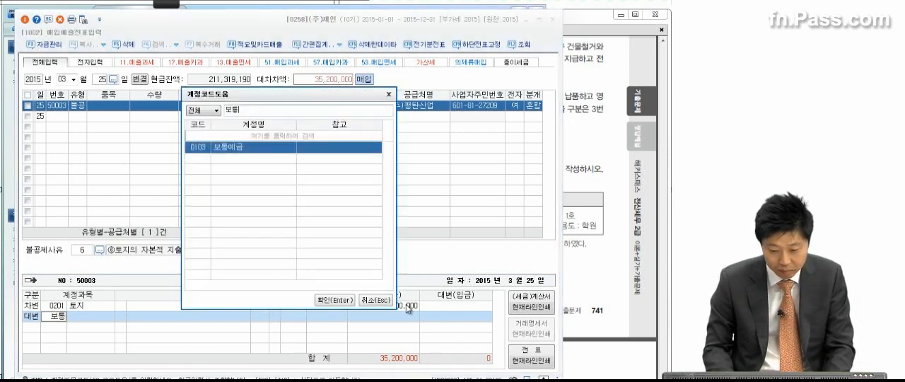
pyautogui.press('Return')
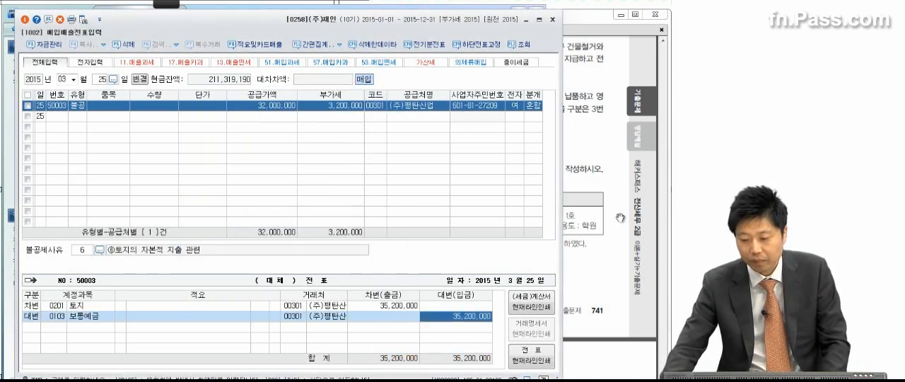
# Consult item (5) in the exam PDF and start a March 31 entry of type 12 영세 in 매입매출전표입력
pyautogui.click(651, 211)
pyautogui.scroll(-3, 597, 251)
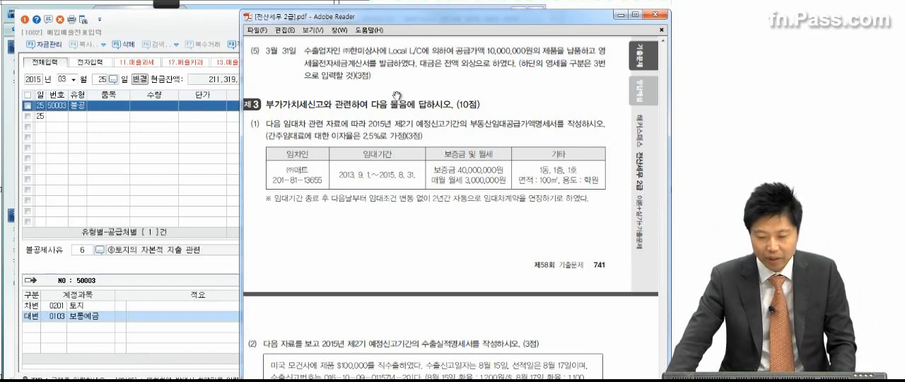
pyautogui.click(103, 80)
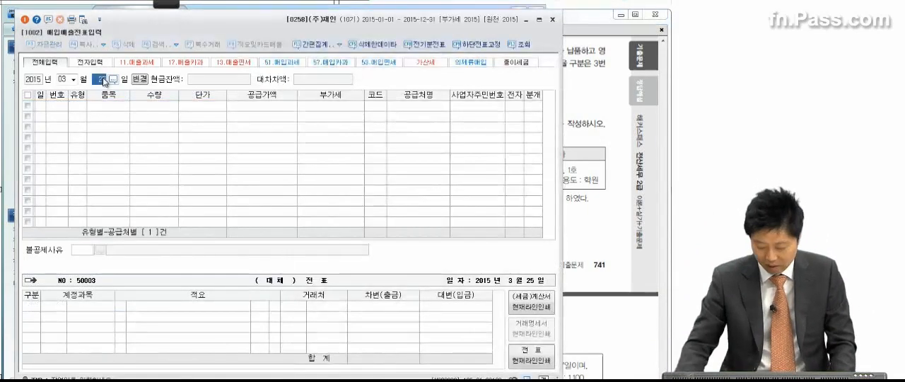
pyautogui.write('31')
pyautogui.press('Return')
pyautogui.write('12')
pyautogui.press('Return')
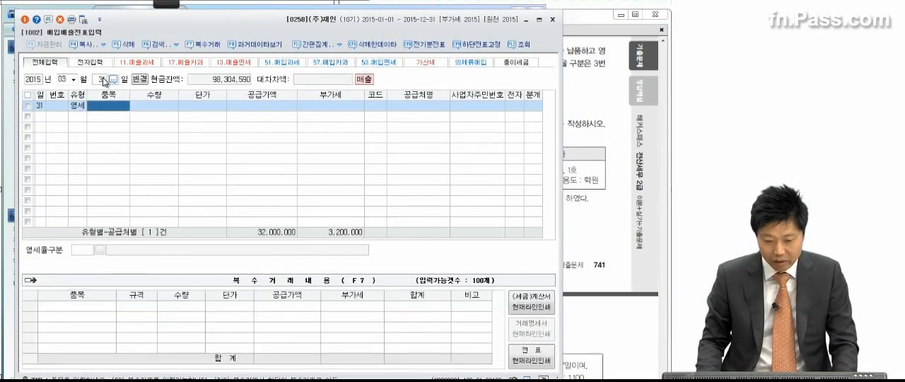
# Set the March 31 entry's supply amount to 10,000,000, leaving item, quantity and unit price blank
pyautogui.press('Return')
pyautogui.press('Return')
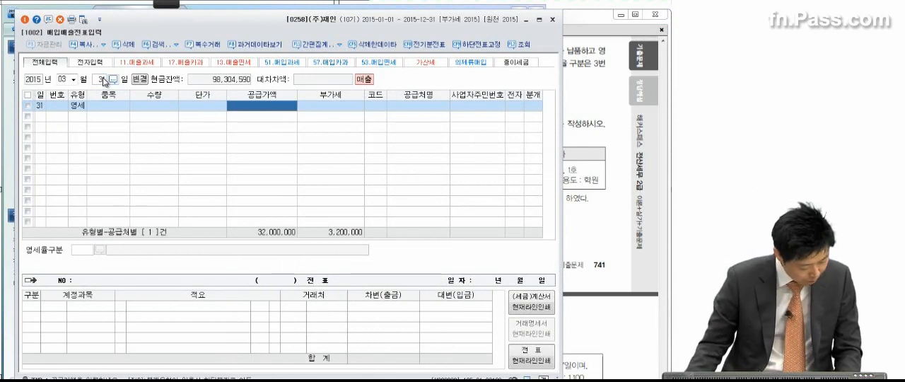
pyautogui.write('10,000,00')
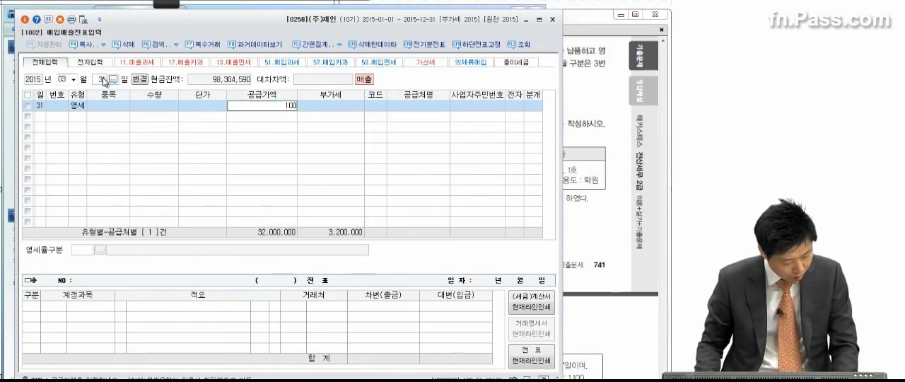
pyautogui.write('0')
pyautogui.press('Return')
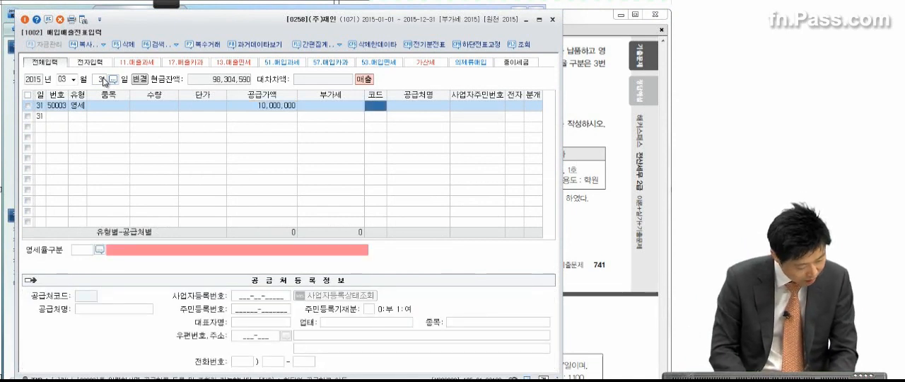
# Set the March 31 entry's customer to (주)한미상사 and mark its tax invoice as electronic (여)
pyautogui.write('한메')
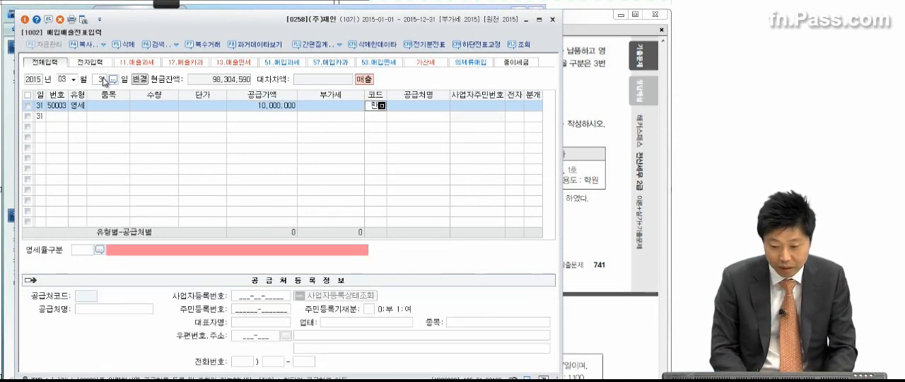
pyautogui.press('Return')
pyautogui.press('Return')
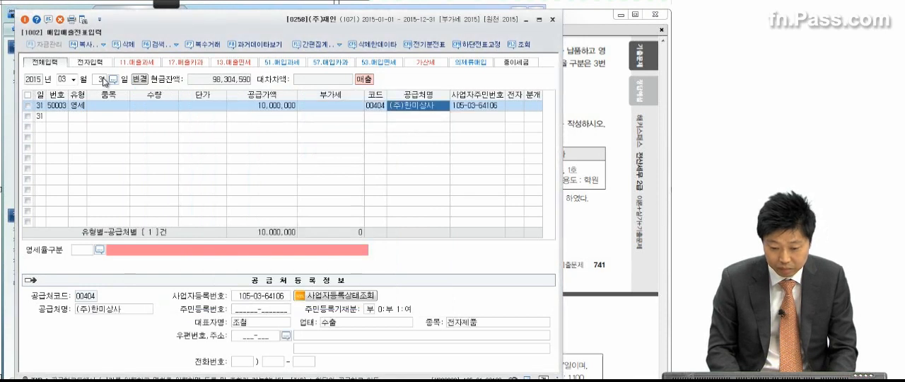
pyautogui.press('Return')
pyautogui.write('1')
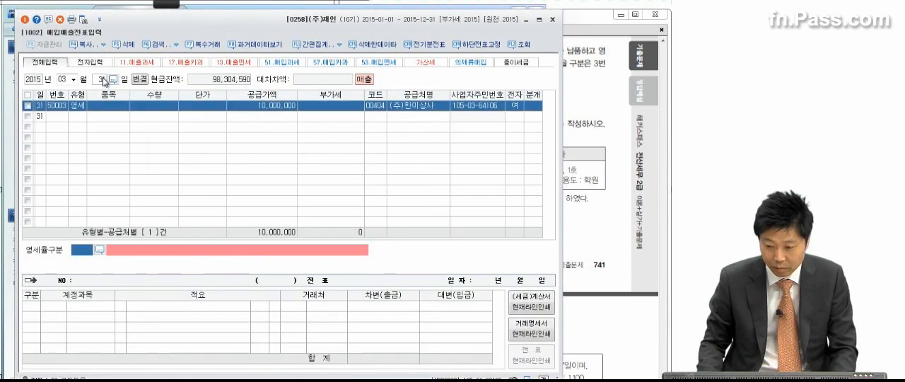
# Set the March 31 entry's zero-rate category to 3 내국신용장 · 구매확인서에 의하여 공급하는 재화
pyautogui.click(100, 250)
pyautogui.click(132, 168)
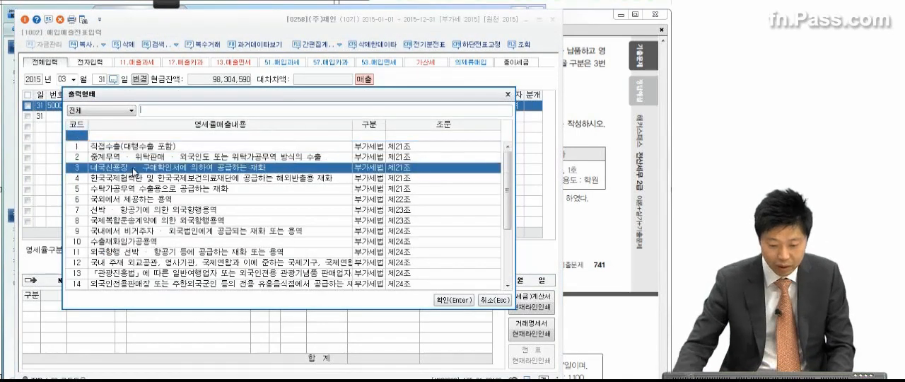
pyautogui.doubleClick(133, 168)
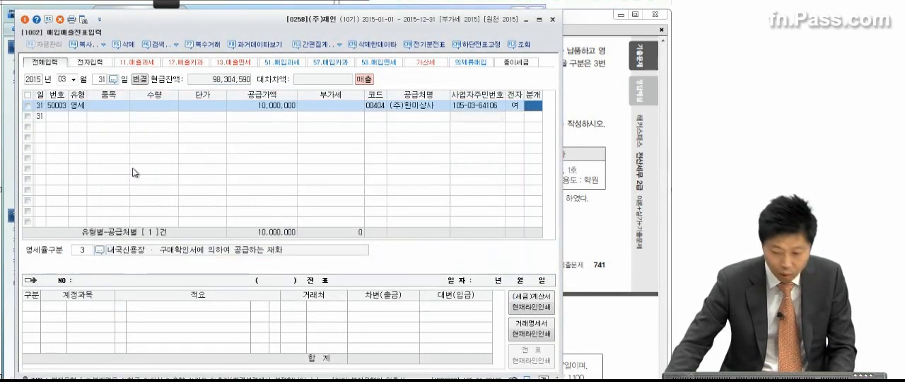
# Recheck the payment terms in the exam PDF and set the March 31 entry's journal type to 혼합
pyautogui.click(601, 127)
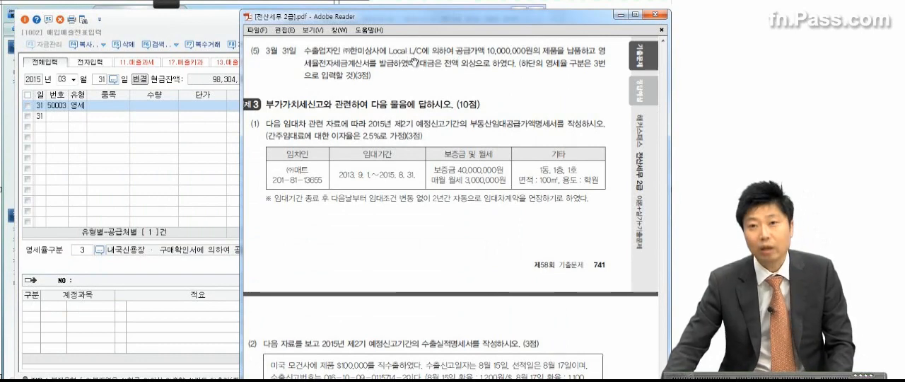
pyautogui.click(150, 134)
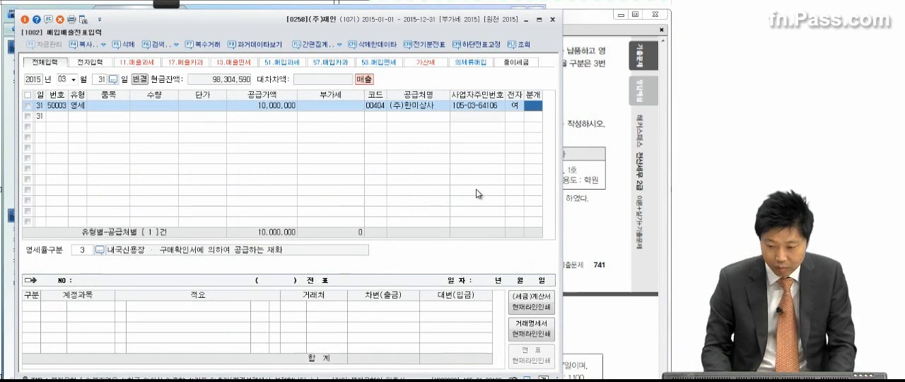
pyautogui.press('Return')
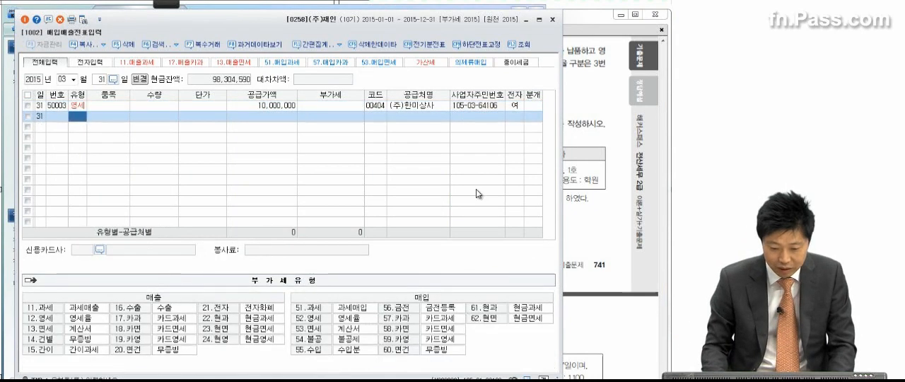
pyautogui.click(534, 106)
pyautogui.press('3')
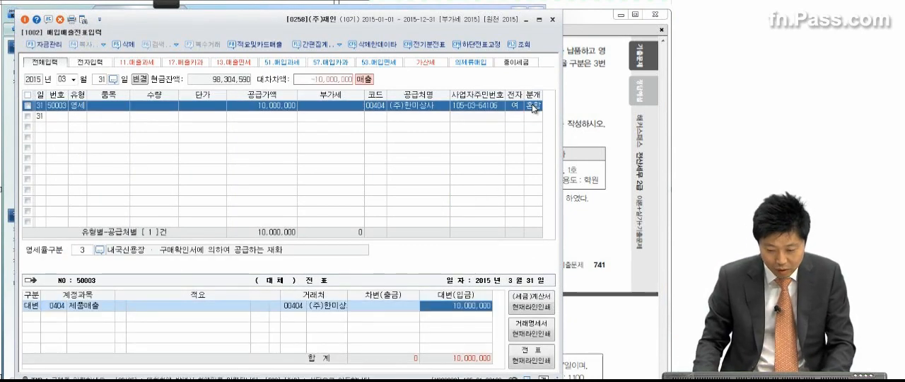
# Add a debit line for 0108 외상매출금 of 10,000,000 to the March 31 entry
pyautogui.press('Return')
pyautogui.press('3')
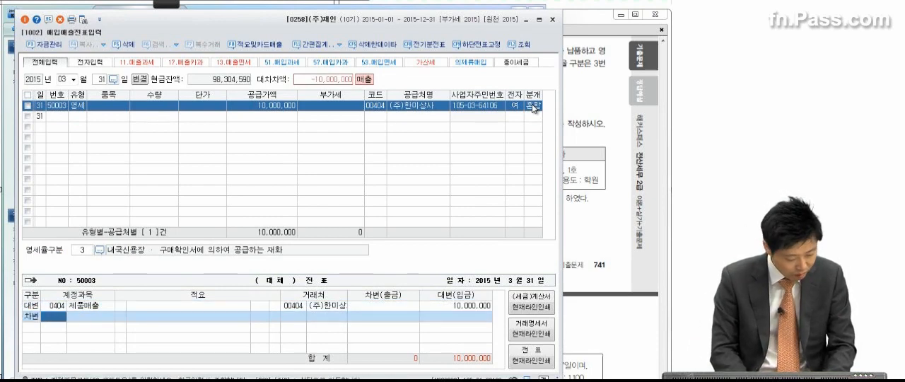
pyautogui.write('외상')
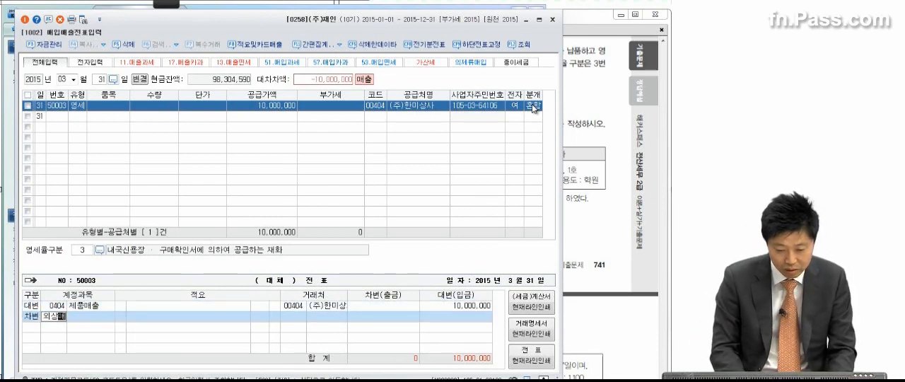
pyautogui.press('Return')
pyautogui.press('Return')
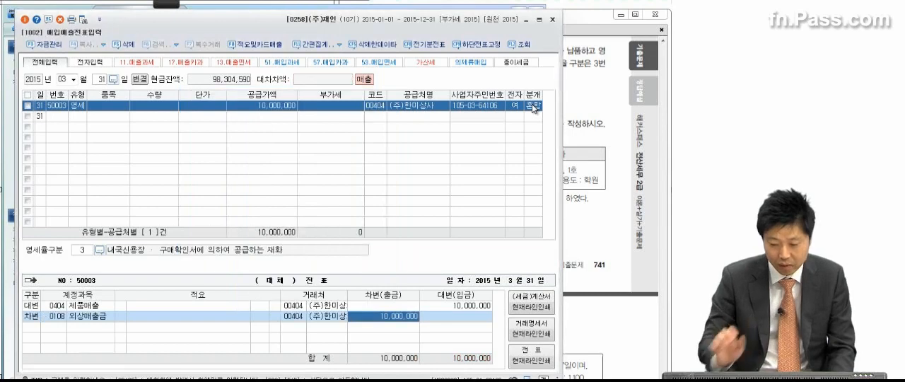
# Close 매입매출전표입력 and bring up 문제 3's VAT questions in the exam PDF
pyautogui.click(581, 103)
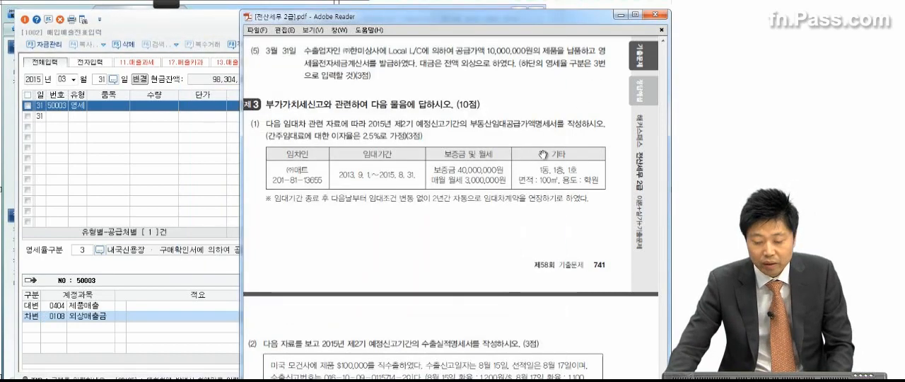
pyautogui.click(193, 177)
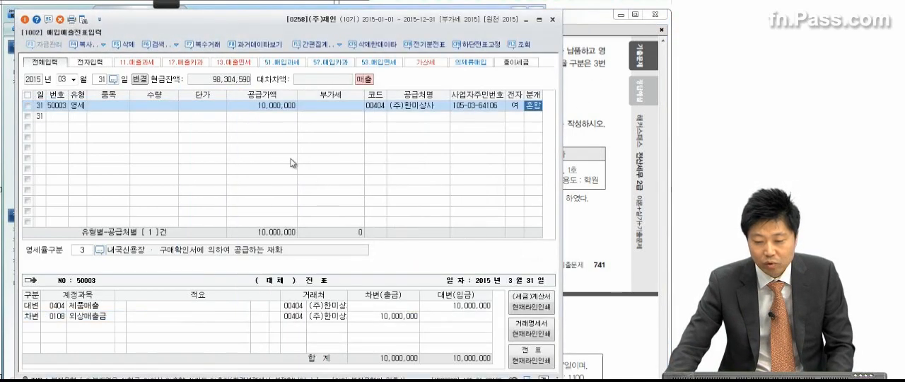
pyautogui.click(552, 19)
pyautogui.scroll(-2, 542, 146)
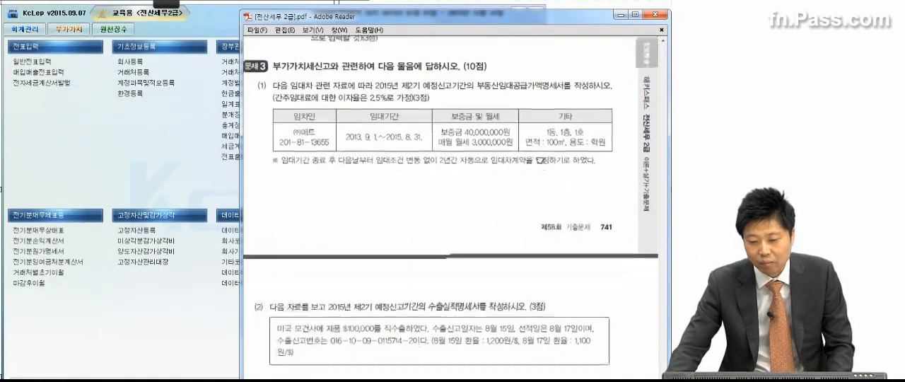
pyautogui.scroll(-1, 535, 162)
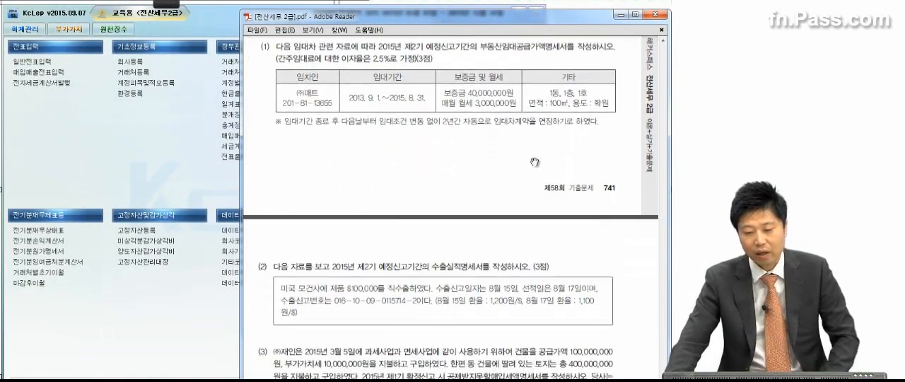
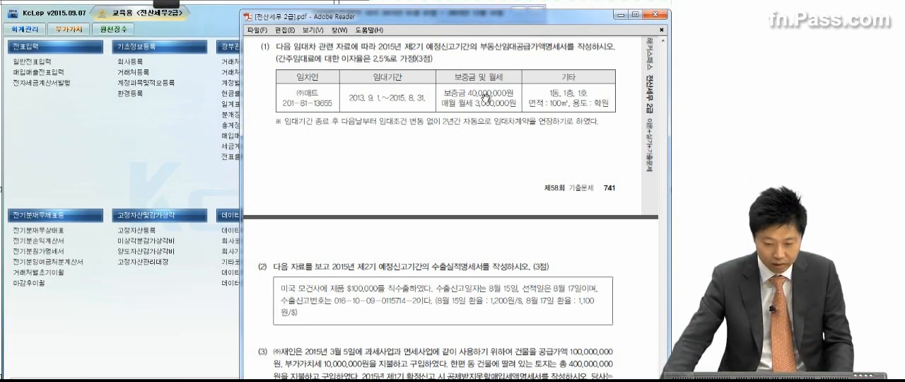
# Open the 부동산임대공급가액명세서 in the VAT section and set its query period to 2015-07 through 2015-09
pyautogui.click(78, 166)
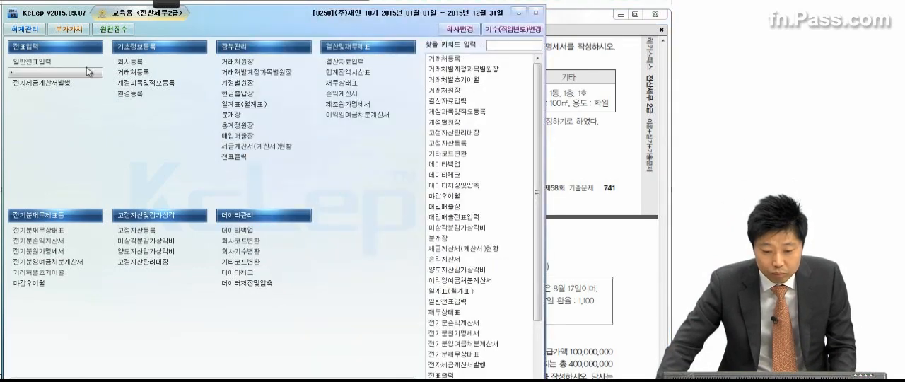
pyautogui.click(84, 31)
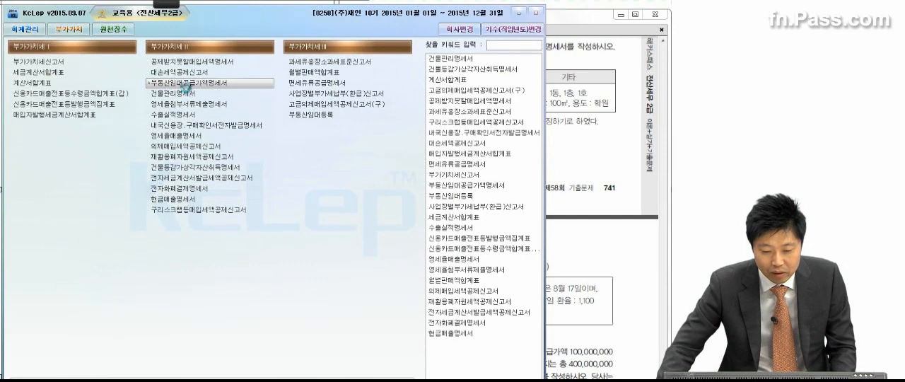
pyautogui.click(185, 85)
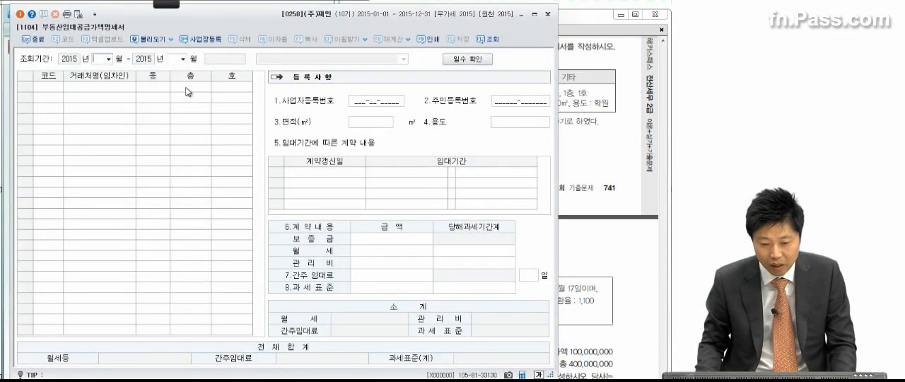
pyautogui.write('07')
pyautogui.write('09')
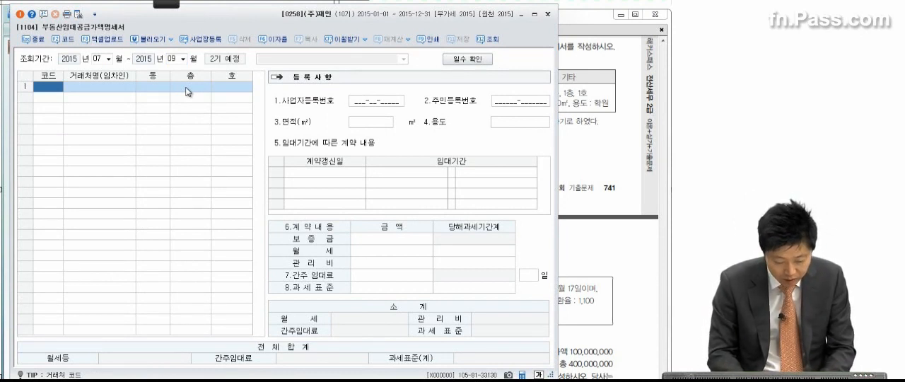
# Add (주)매트 as the tenant, with 동 1, 층 1 and 호 1
pyautogui.press('F2')
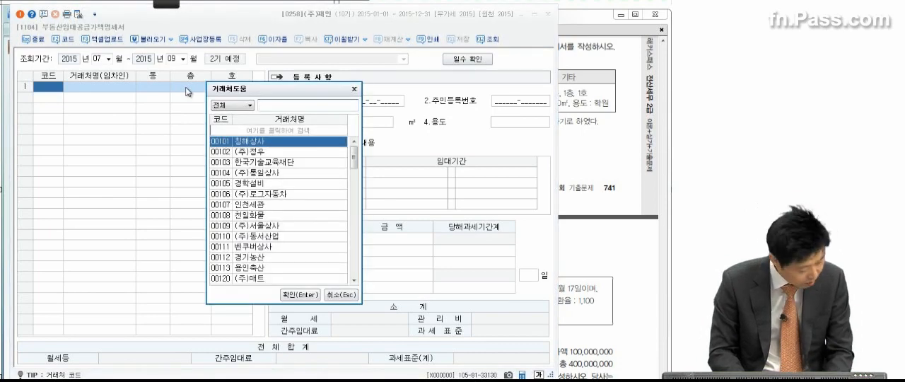
pyautogui.write('매트')
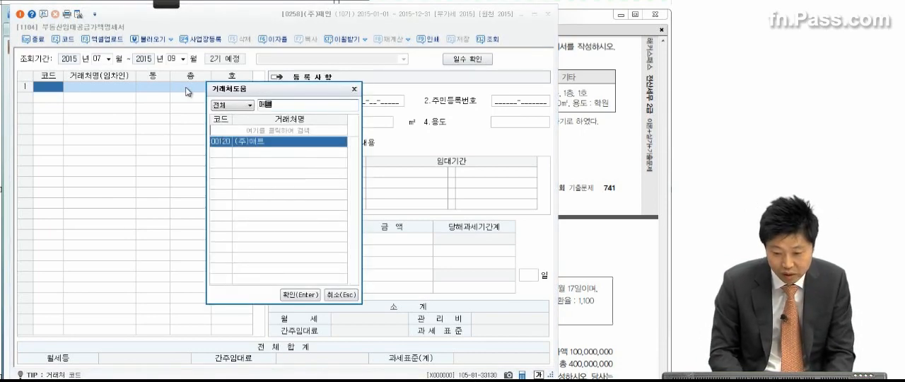
pyautogui.press('Return')
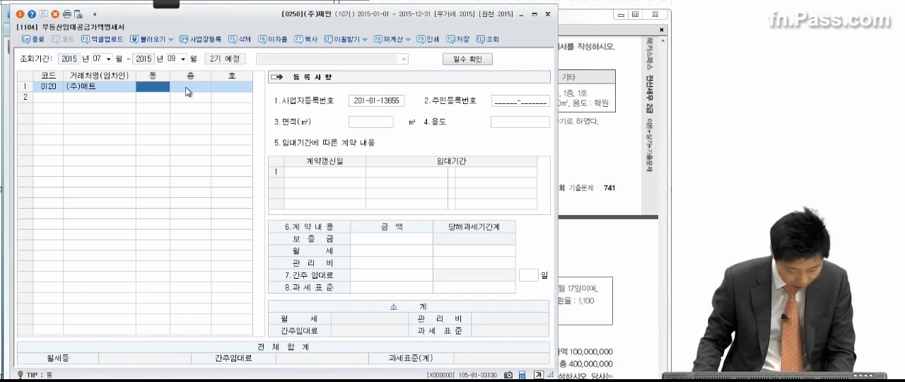
pyautogui.write('1')
pyautogui.press('Return')
pyautogui.write('1')
pyautogui.press('Return')
pyautogui.write('1')
pyautogui.press('Return')
pyautogui.press('Return')
pyautogui.press('Return')
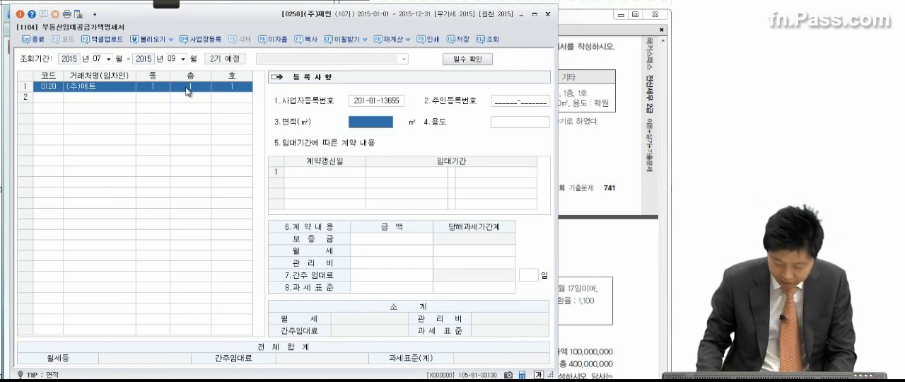
# Set the leased unit's 면적 to 100 ㎡ and its 용도 to 학원
pyautogui.write('100')
pyautogui.press('Return')
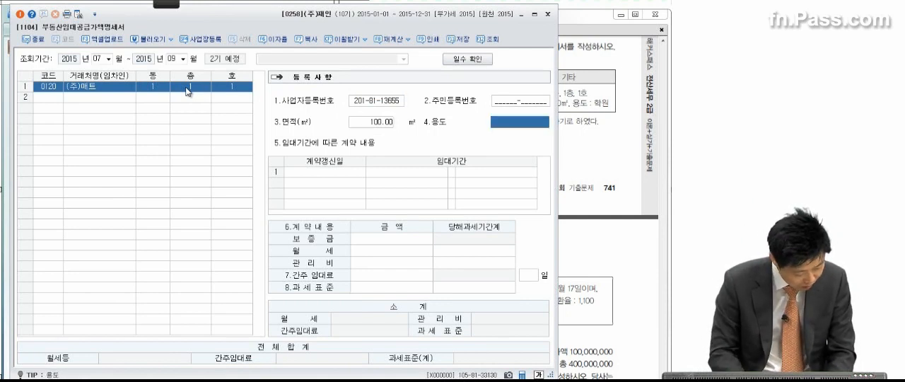
pyautogui.write('학원')
pyautogui.press('Return')
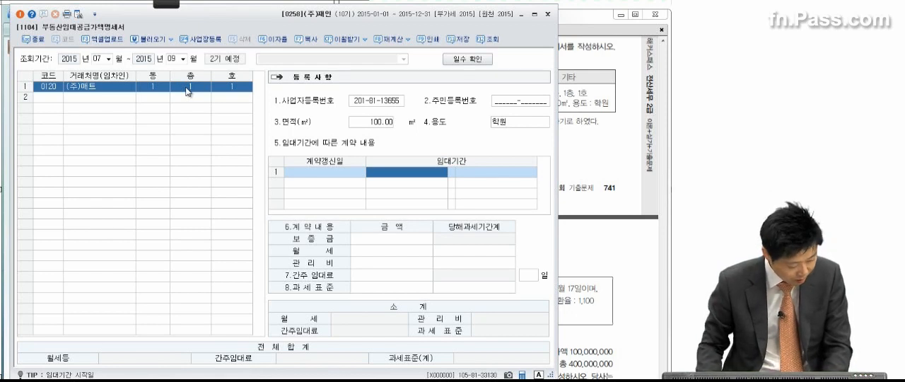
# Recheck the lease terms in the exam PDF and set the first contract's 임대기간 to 2013-09-01 through 2015-08-31
pyautogui.write('201')
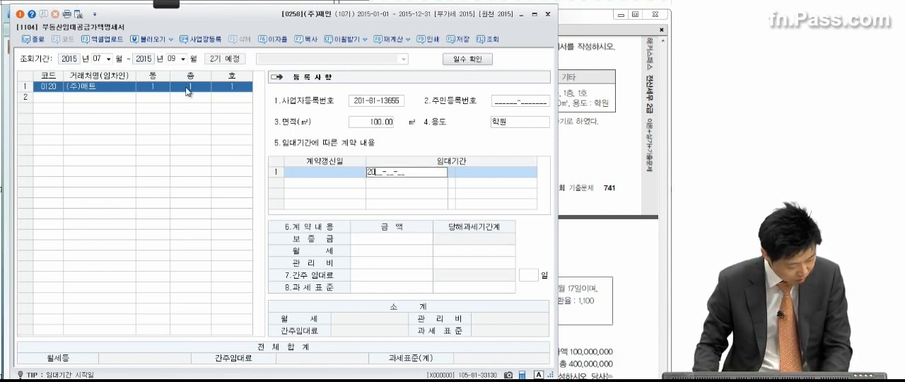
pyautogui.write('5')
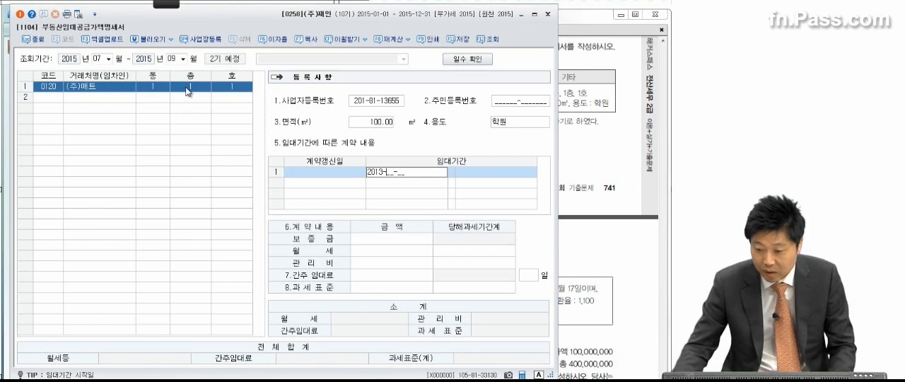
pyautogui.click(582, 92)
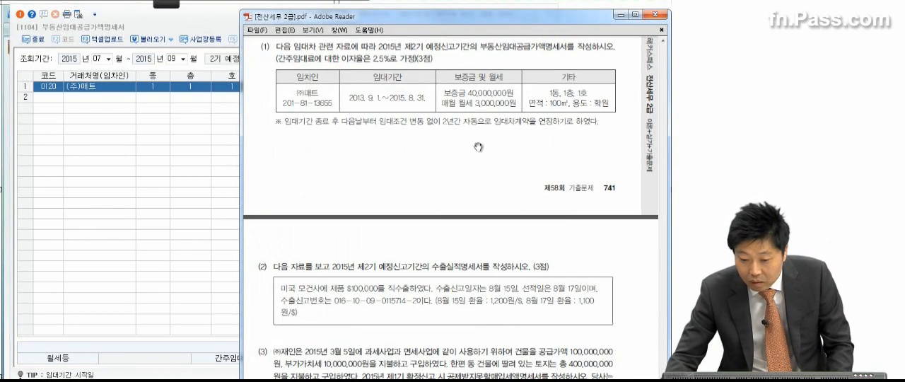
pyautogui.click(221, 166)
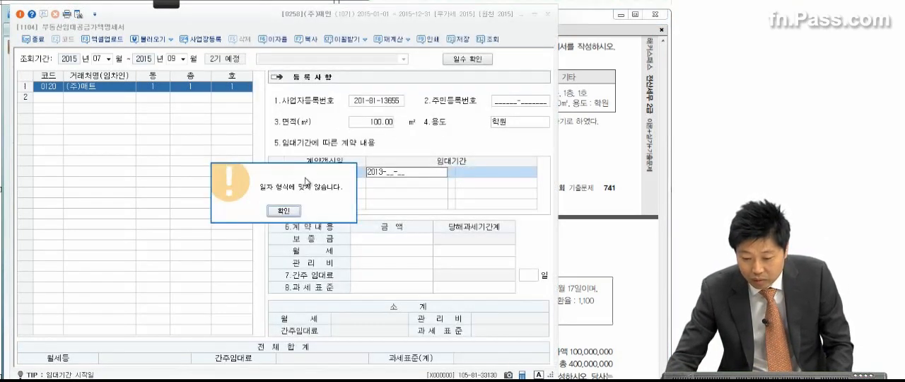
pyautogui.click(284, 212)
pyautogui.click(387, 172)
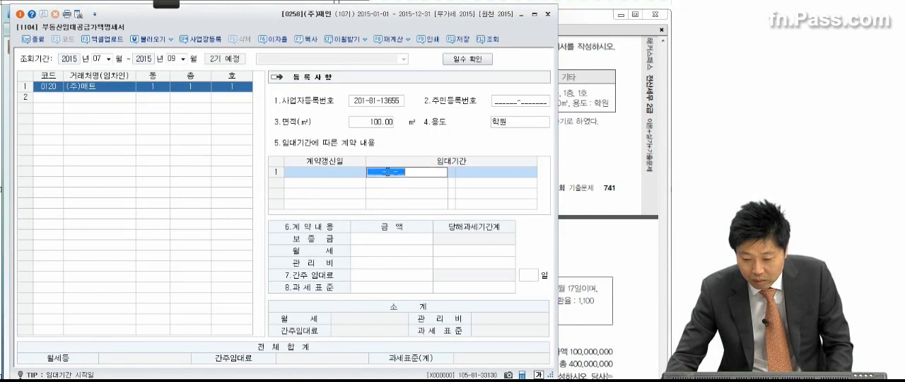
pyautogui.write('2013-09-01')
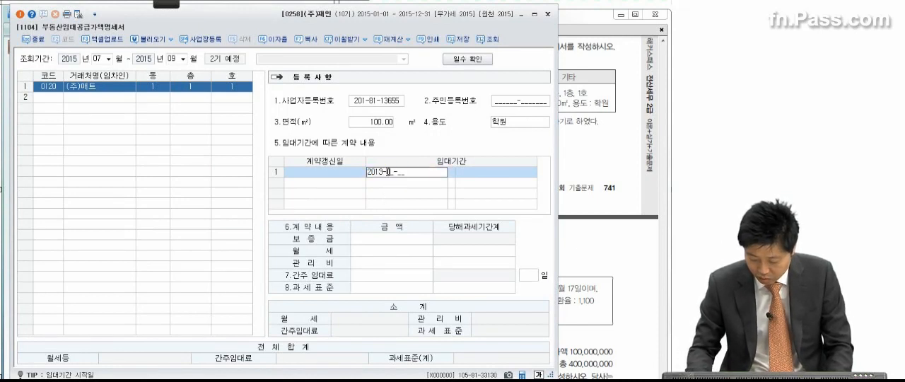
pyautogui.press('Return')
pyautogui.write('2015-08-')
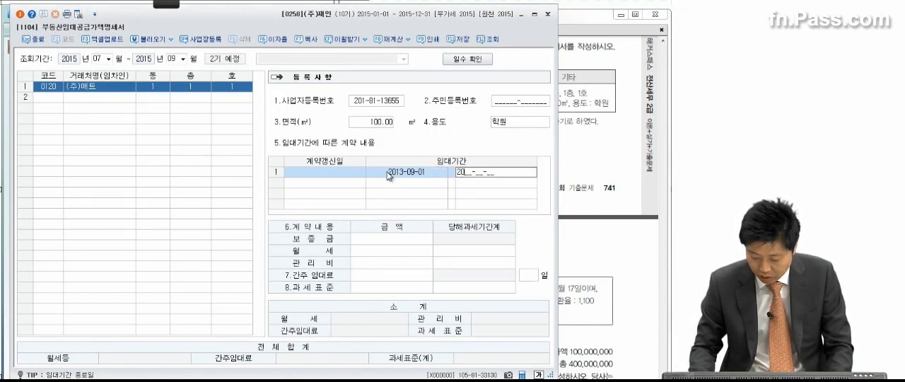
pyautogui.write('31')
pyautogui.press('Return')
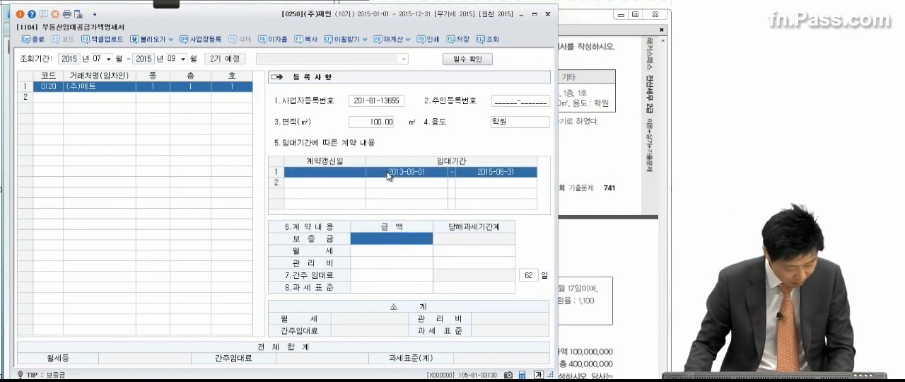
# Enter a 보증금 of 40,000,000 and a 월세 of 3,000,000 for the original contract
pyautogui.write('40000000')
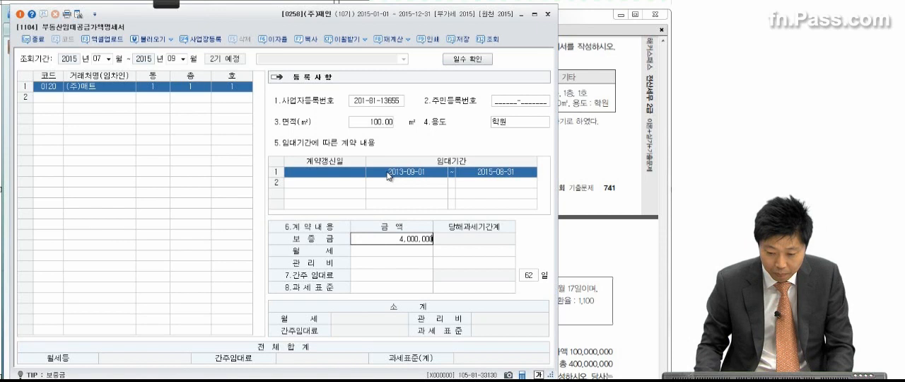
pyautogui.press('Return')
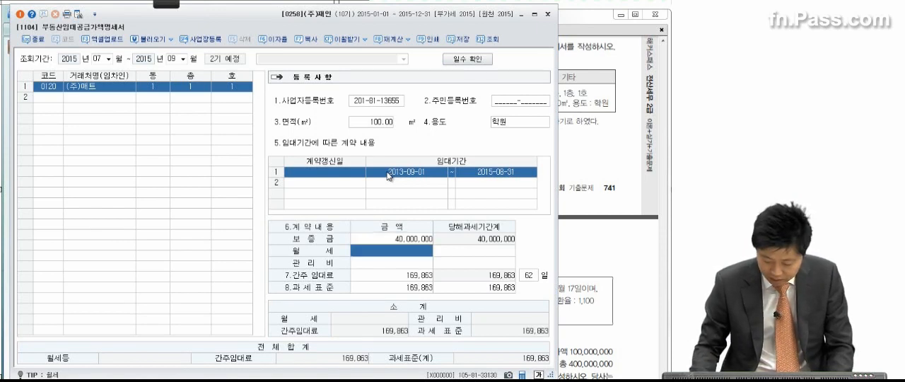
pyautogui.write('3,000,00')
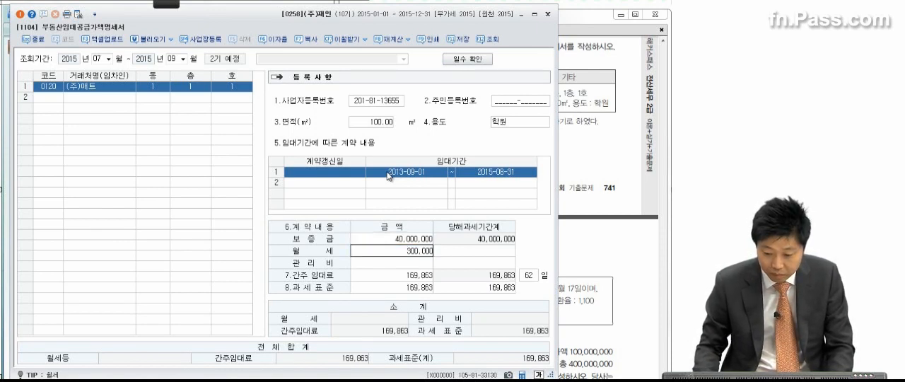
pyautogui.write('0')
pyautogui.press('Return')
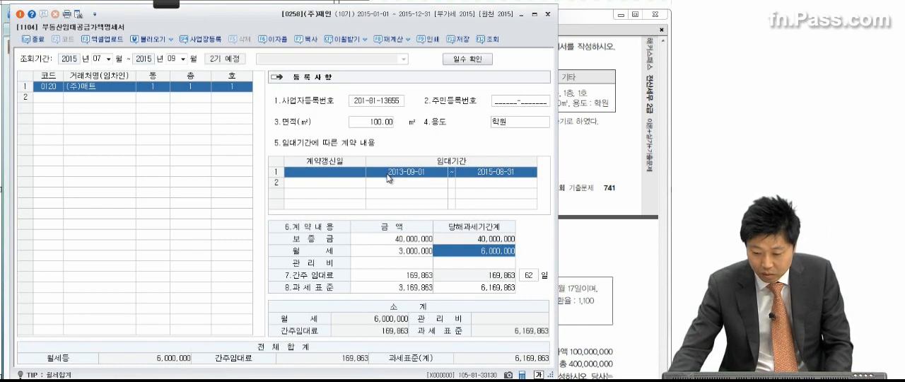
# Add a second contract row with 계약갱신일 2015-09-01 and 임대기간 2015-09-01 through 2017-08-31
pyautogui.click(325, 183)
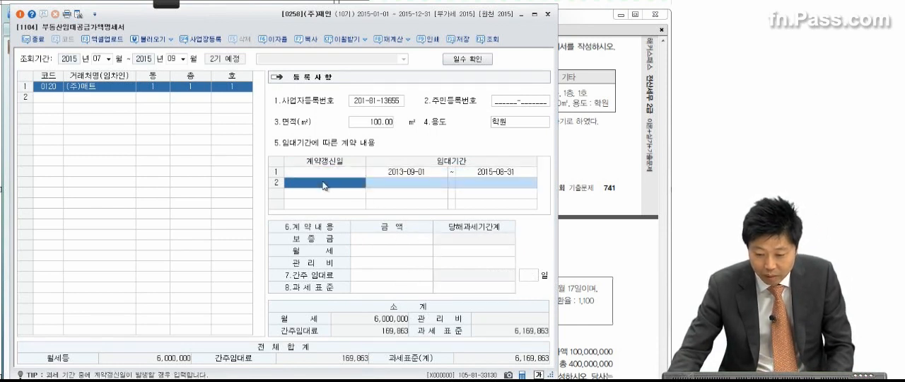
pyautogui.write('200_-__-__')
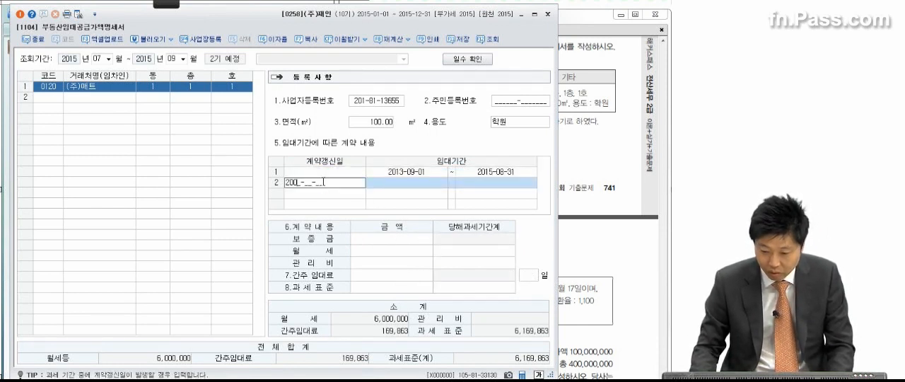
pyautogui.write('509')
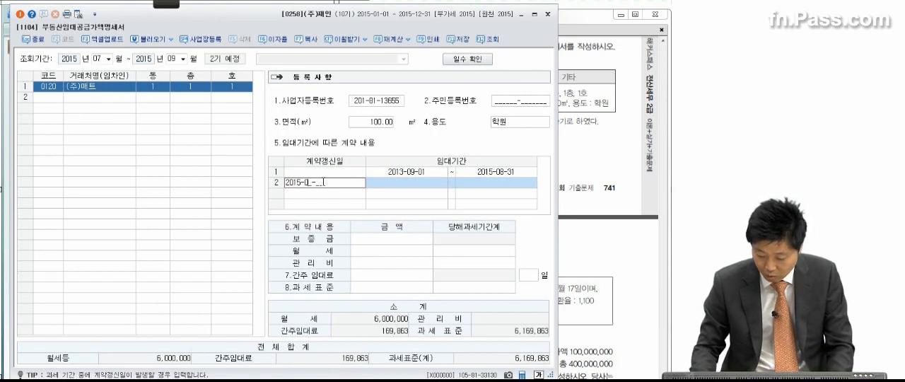
pyautogui.write('01')
pyautogui.press('Return')
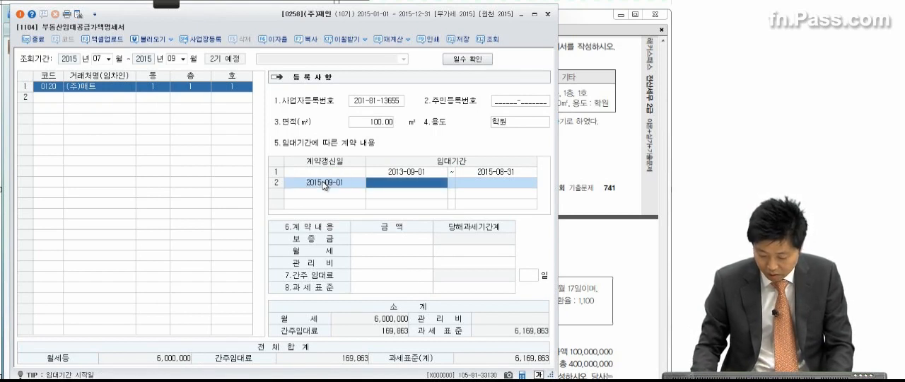
pyautogui.write('2015091')
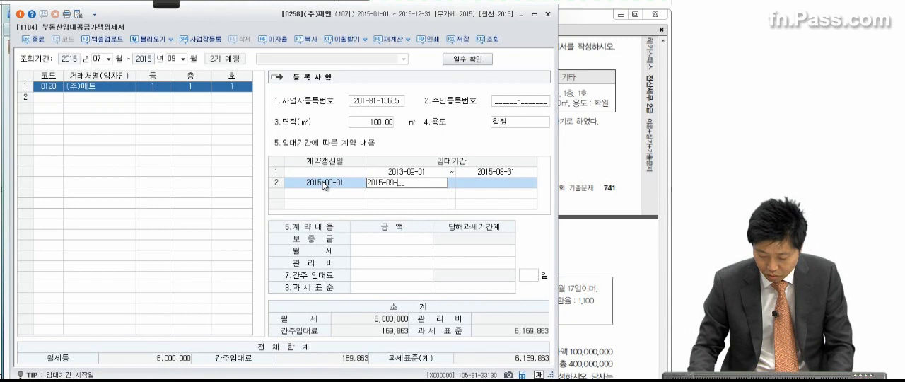
pyautogui.write('01')
pyautogui.press('Return')
pyautogui.write('2')
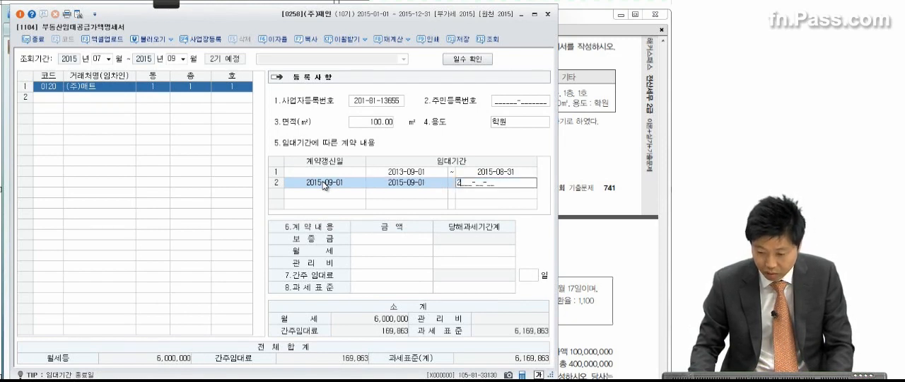
pyautogui.write('017-08-31')
pyautogui.press('Return')
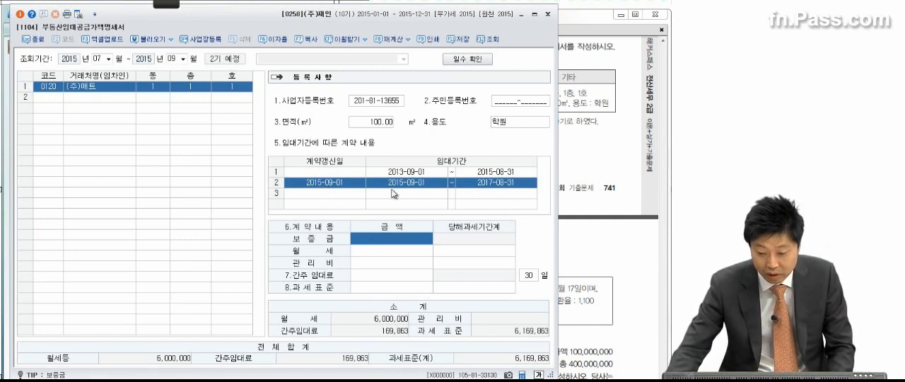
# Enter a 보증금 of 40,000,000 and a 월세 of 3,000,000 for the renewed contract
pyautogui.click(389, 247)
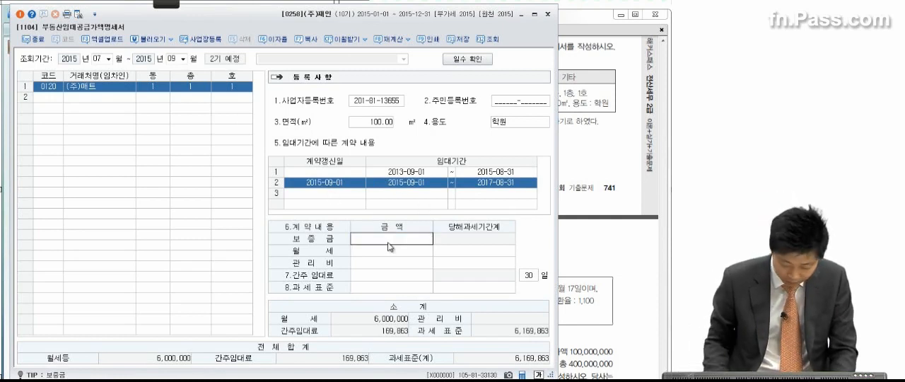
pyautogui.write('40000000')
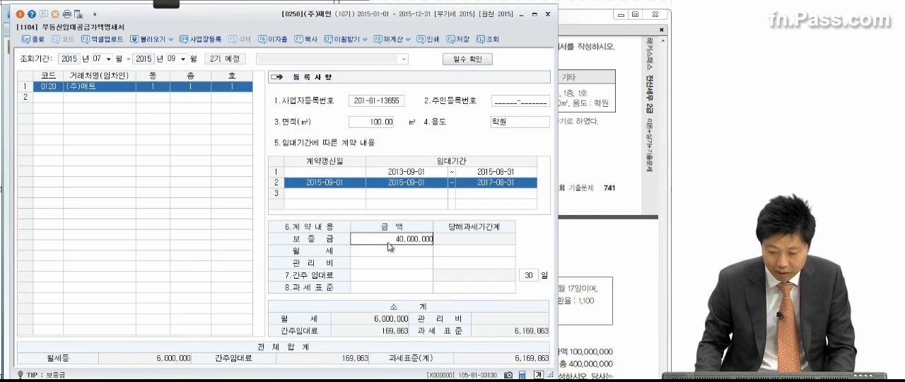
pyautogui.press('Return')
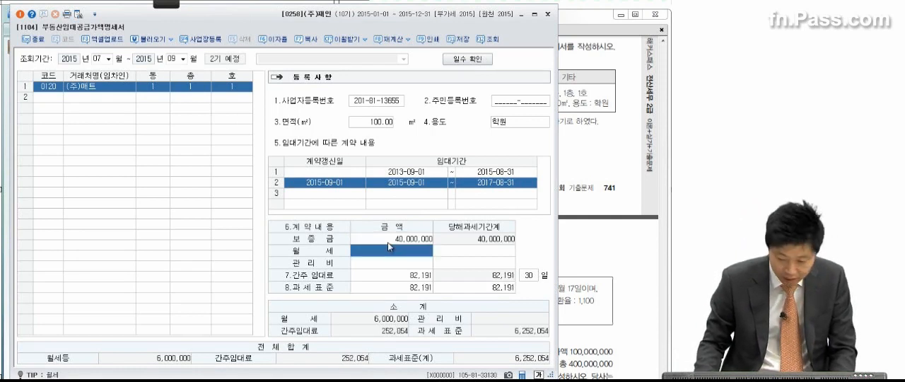
pyautogui.write('3000000')
pyautogui.press('Return')
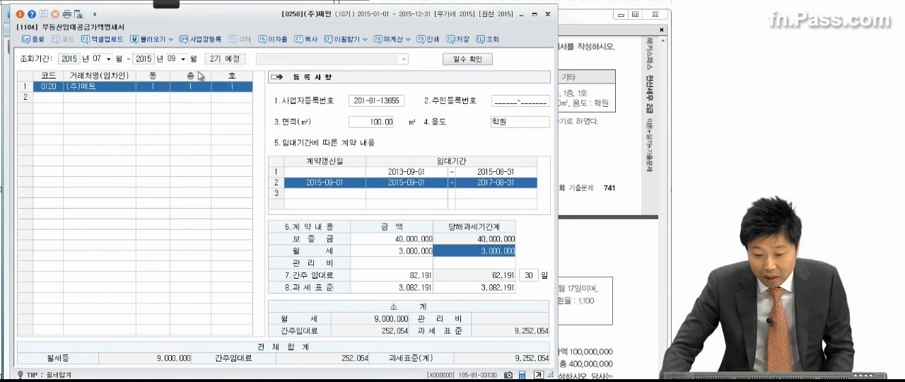
pyautogui.moveTo(179, 6)
pyautogui.click(39, 15)
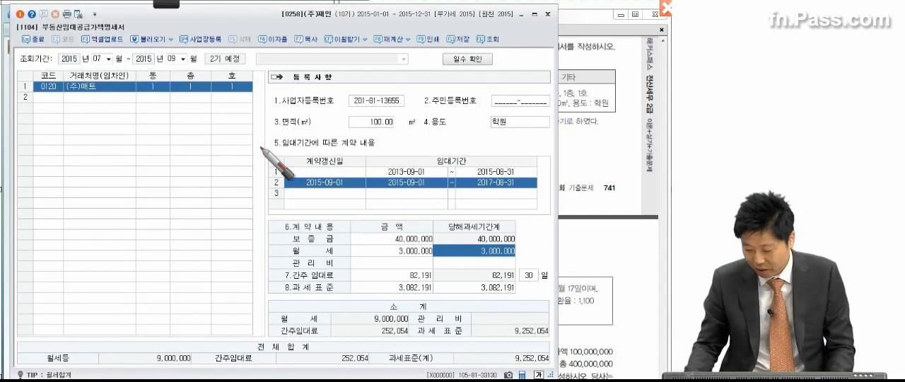
pyautogui.moveTo(59, 147)
pyautogui.mouseDown()
pyautogui.moveTo(73, 174)
pyautogui.moveTo(187, 149)
pyautogui.moveTo(226, 160)
pyautogui.moveTo(243, 146)
pyautogui.moveTo(259, 169)
pyautogui.moveTo(259, 155)
pyautogui.mouseUp()
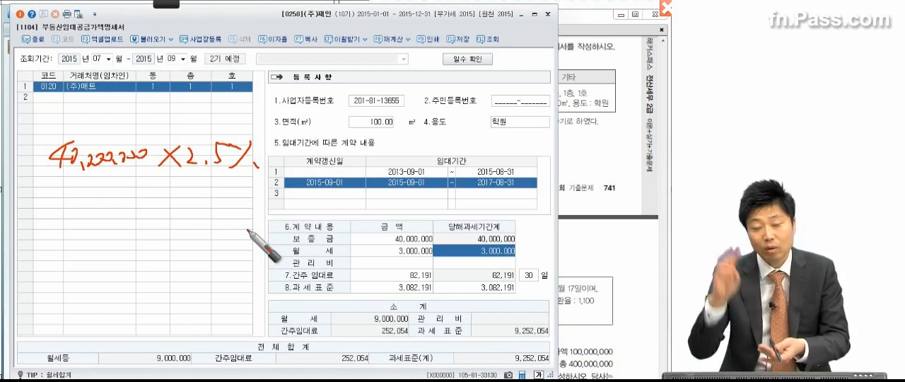
pyautogui.moveTo(77, 198); pyautogui.dragTo(91, 211)
pyautogui.moveTo(90, 198)
pyautogui.mouseDown()
pyautogui.moveTo(78, 210)
pyautogui.moveTo(147, 201)
pyautogui.mouseUp()
pyautogui.moveTo(108, 217); pyautogui.dragTo(107, 239)
pyautogui.moveTo(130, 213); pyautogui.dragTo(125, 237)
pyautogui.moveTo(142, 213); pyautogui.dragTo(137, 240)
pyautogui.moveTo(144, 218); pyautogui.dragTo(164, 216)
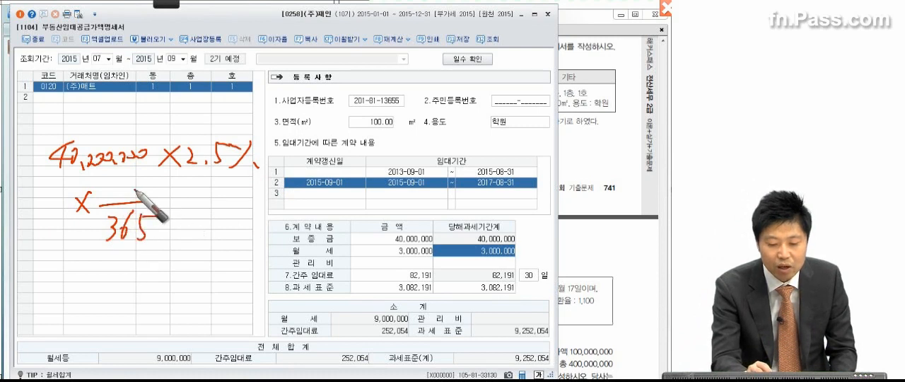
pyautogui.moveTo(127, 175)
pyautogui.mouseDown()
pyautogui.moveTo(119, 191)
pyautogui.moveTo(199, 206)
pyautogui.moveTo(203, 219)
pyautogui.mouseUp()
pyautogui.moveTo(296, 201); pyautogui.dragTo(244, 244)
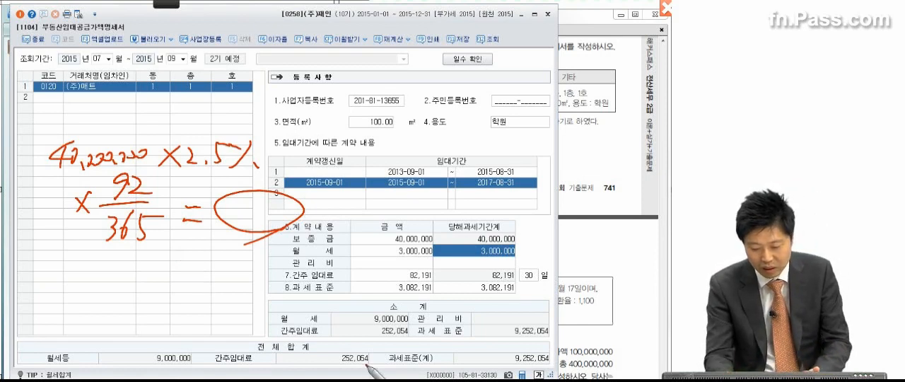
pyautogui.moveTo(360, 367)
pyautogui.mouseDown()
pyautogui.moveTo(327, 358)
pyautogui.moveTo(371, 379)
pyautogui.mouseUp()
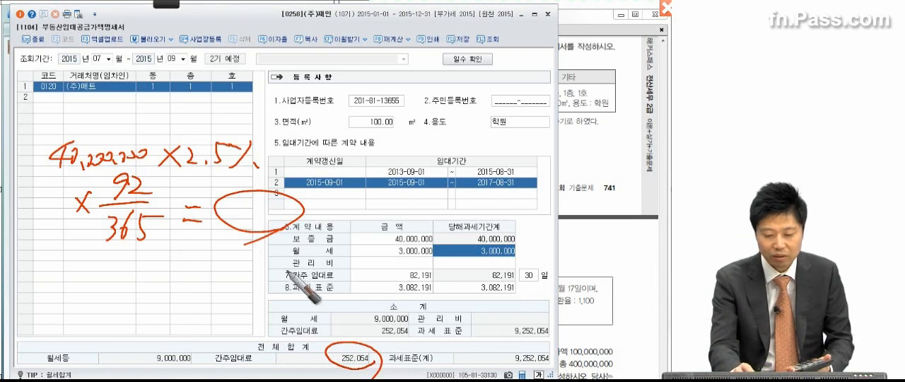
pyautogui.moveTo(221, 240); pyautogui.dragTo(242, 244)
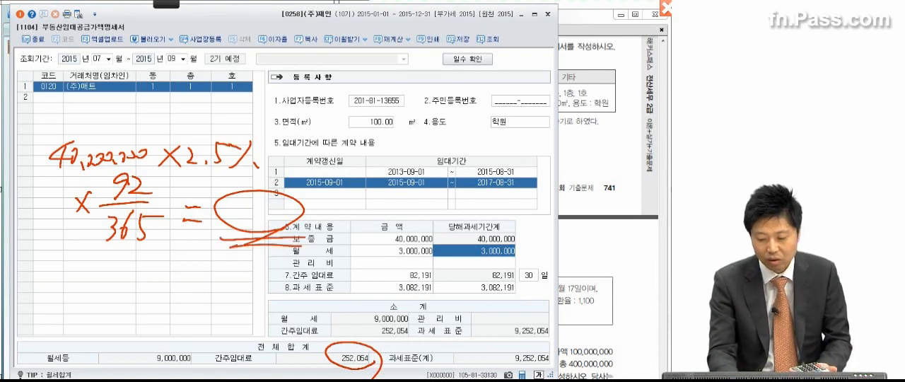
pyautogui.moveTo(375, 373); pyautogui.dragTo(400, 374)
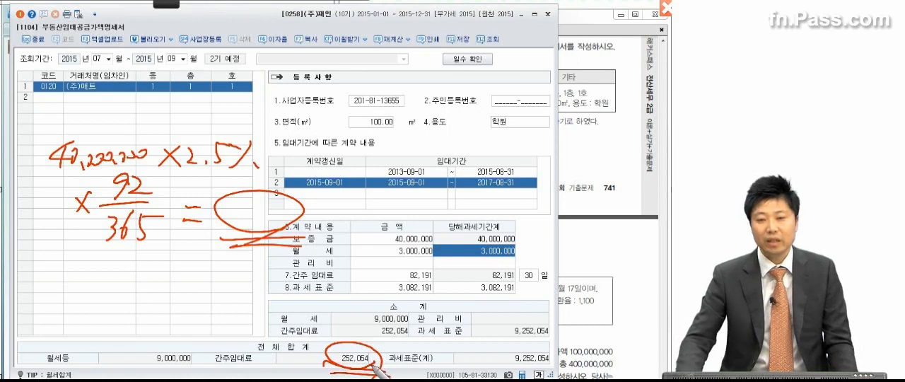
pyautogui.moveTo(363, 348)
pyautogui.mouseDown()
pyautogui.moveTo(374, 336)
pyautogui.moveTo(419, 346)
pyautogui.mouseUp()
pyautogui.moveTo(191, 351)
pyautogui.mouseDown()
pyautogui.moveTo(210, 327)
pyautogui.moveTo(259, 330)
pyautogui.mouseUp()
pyautogui.moveTo(273, 327); pyautogui.dragTo(272, 336)
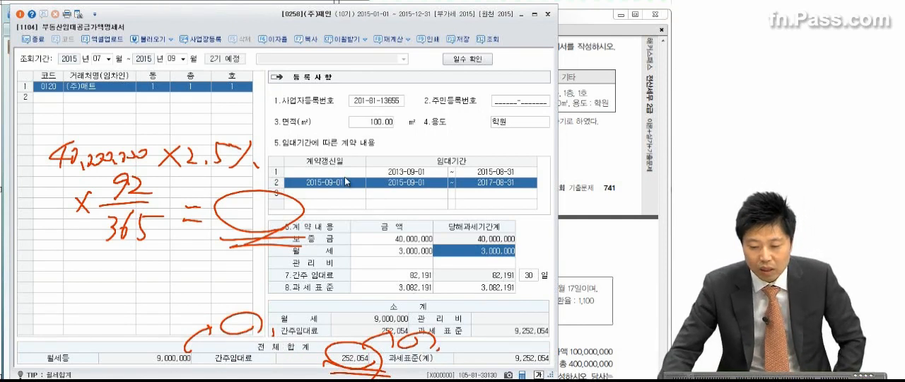
pyautogui.press('Escape')
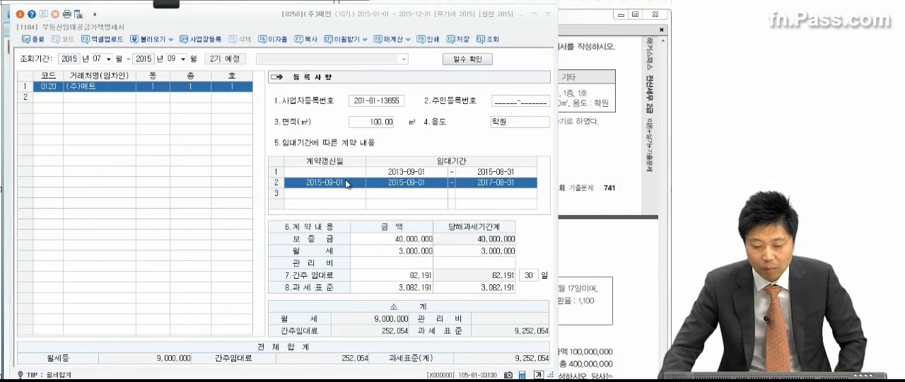
# Check the applied interest rate for deemed rent, and save and close the 부동산임대공급가액명세서
pyautogui.click(272, 38)
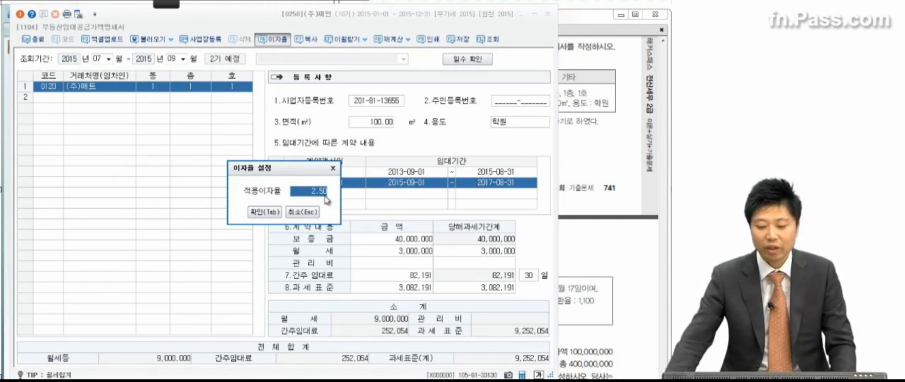
pyautogui.click(332, 170)
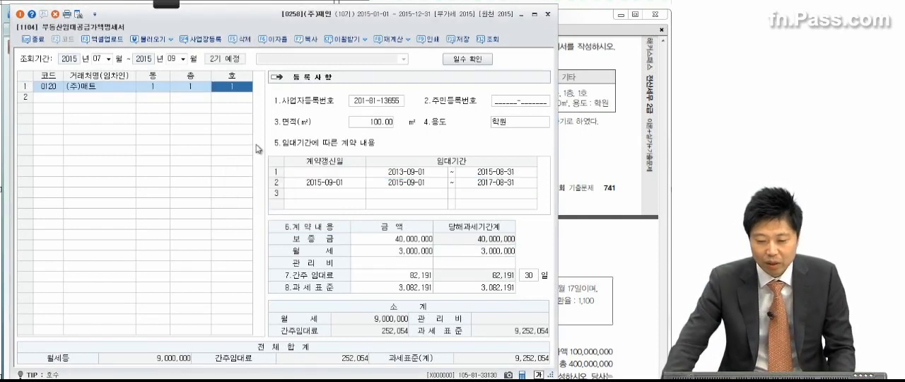
pyautogui.click(458, 39)
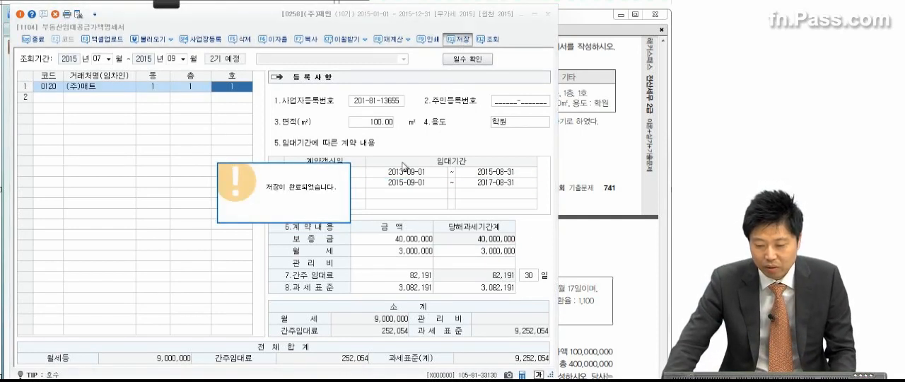
pyautogui.click(547, 14)
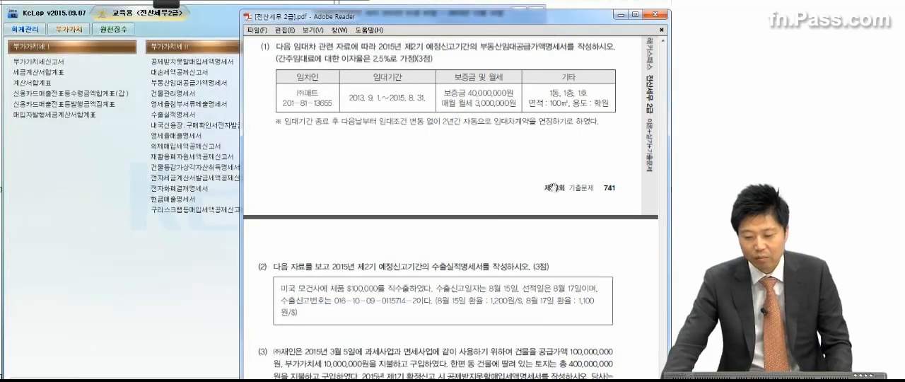
# Read 문제 3 (2) in the exam PDF and open the 수출실적명세서 for July through September 2015
pyautogui.scroll(-3, 520, 318)
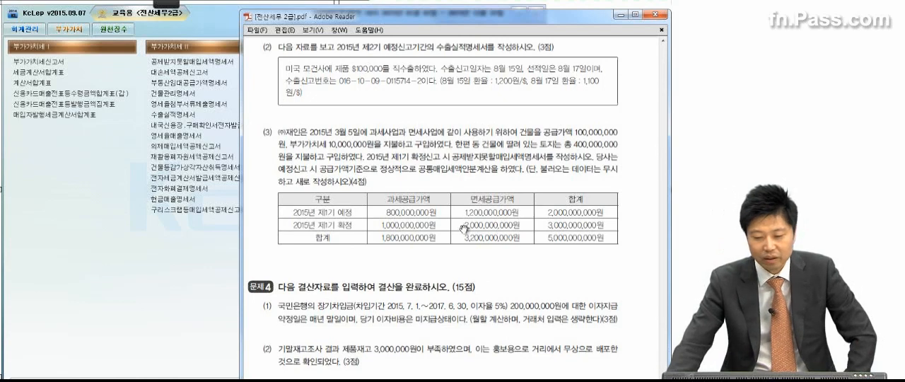
pyautogui.click(133, 282)
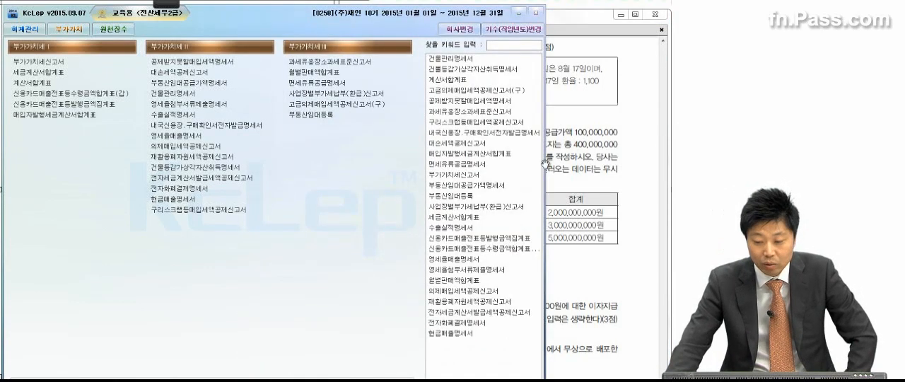
pyautogui.click(604, 137)
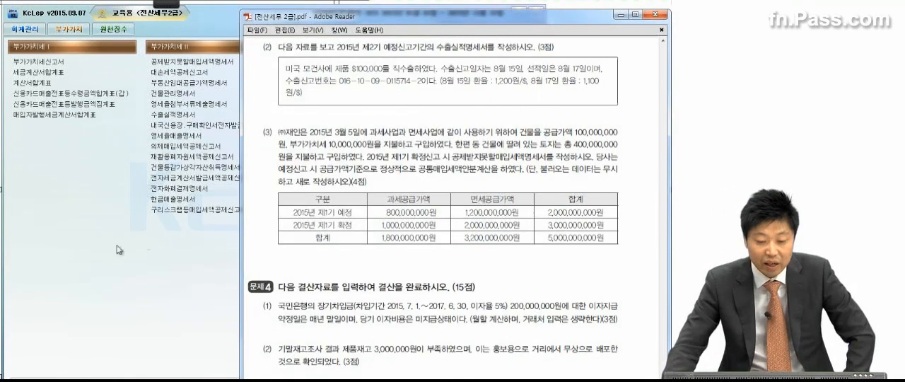
pyautogui.click(147, 244)
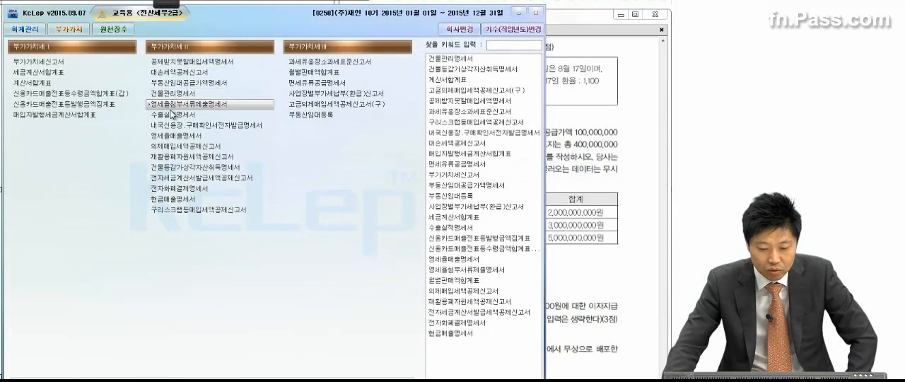
pyautogui.click(173, 116)
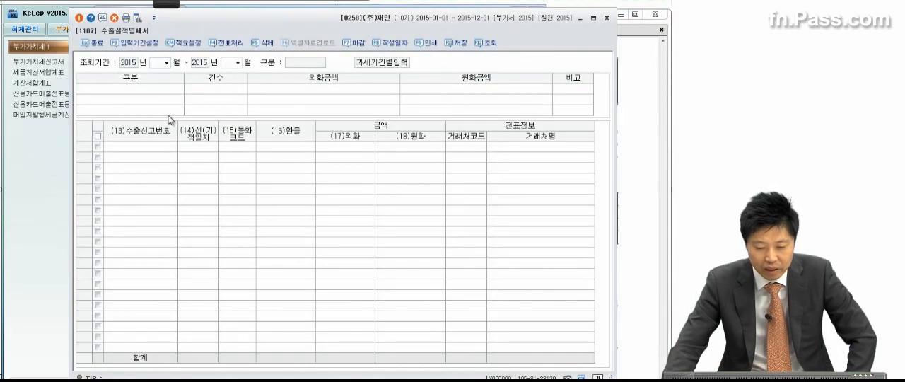
pyautogui.click(166, 62)
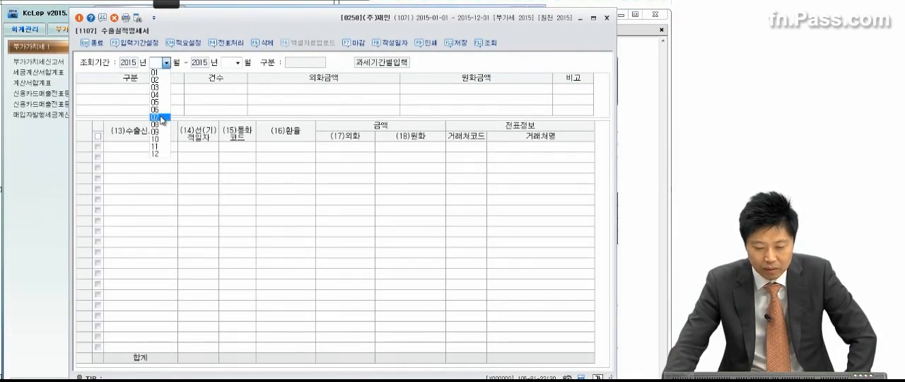
pyautogui.click(161, 117)
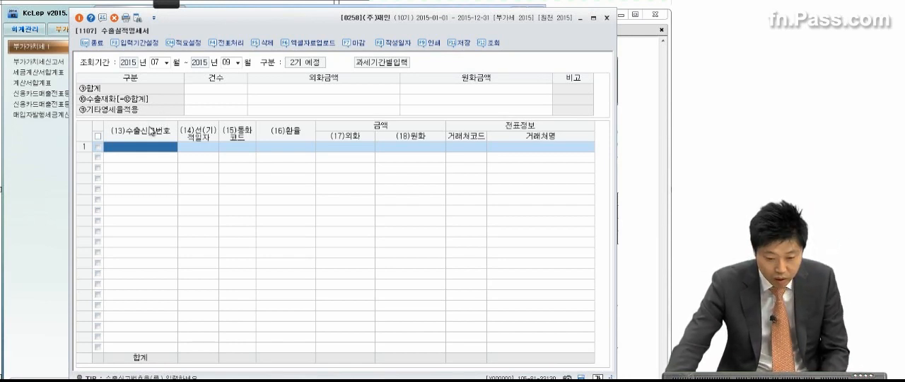
pyautogui.write('016-')
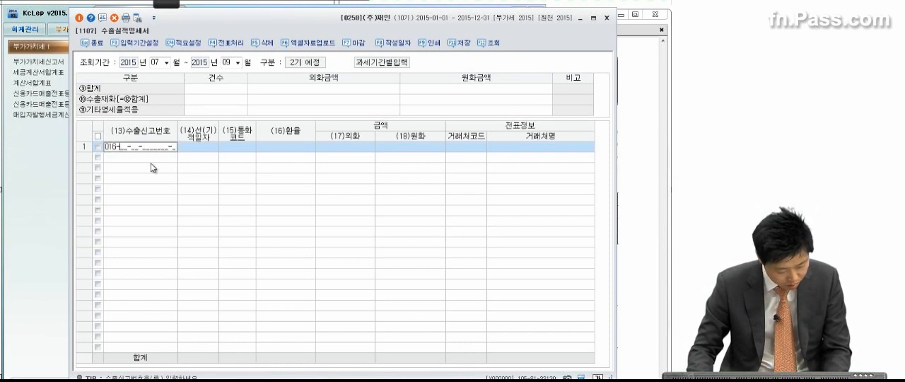
pyautogui.write('10-09-')
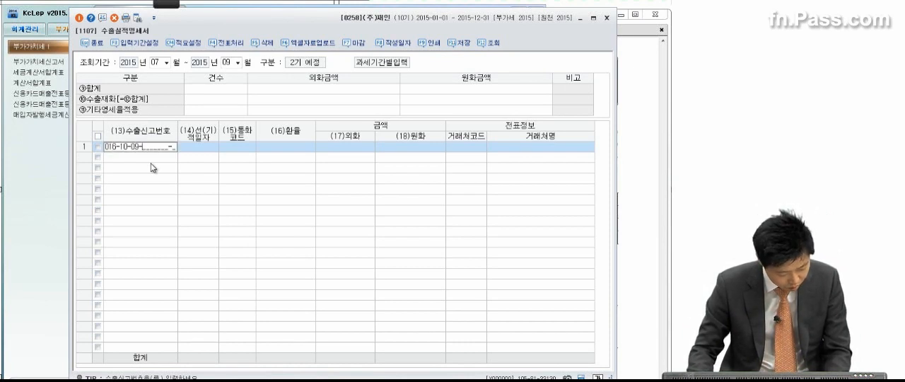
pyautogui.write('011')
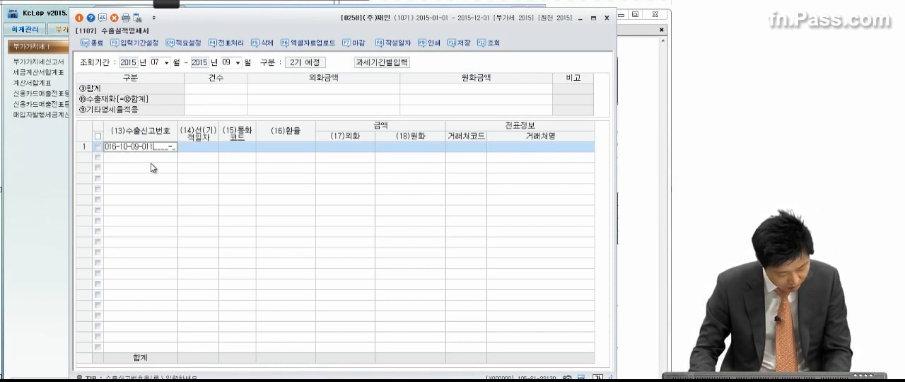
pyautogui.write('5714')
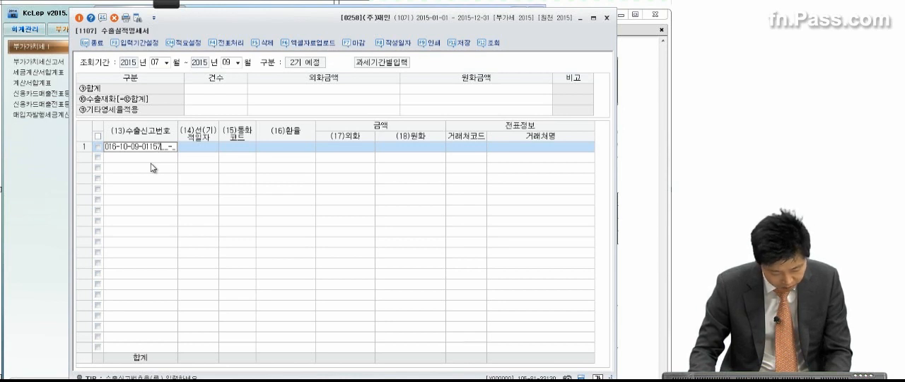
pyautogui.write('2')
pyautogui.press('Return')
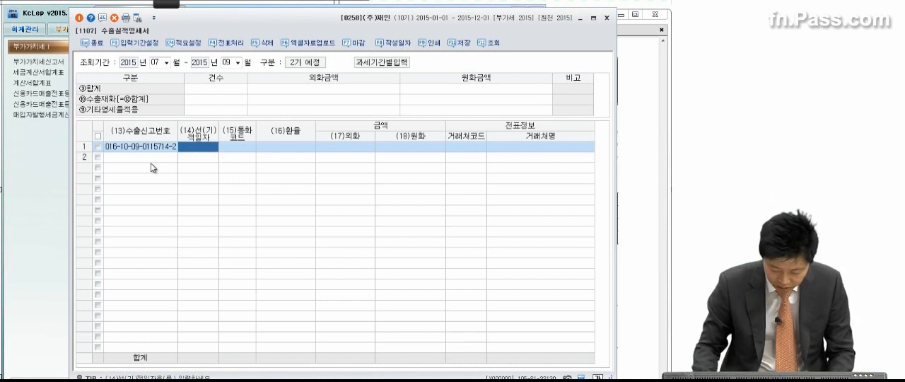
pyautogui.write('2015-')
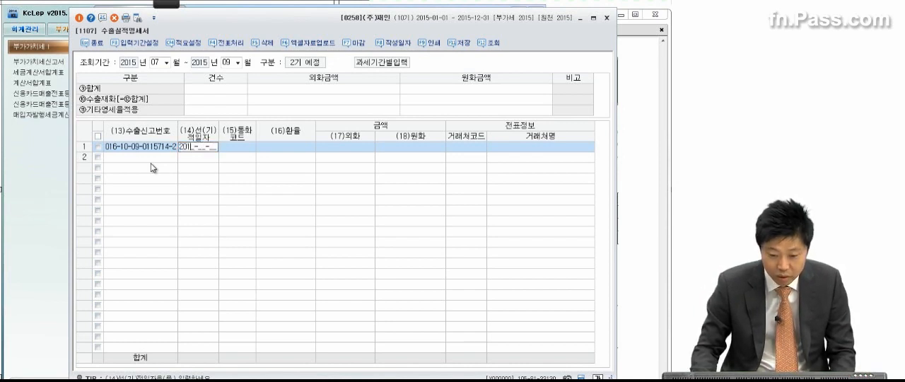
pyautogui.write('08-17')
pyautogui.press('Return')
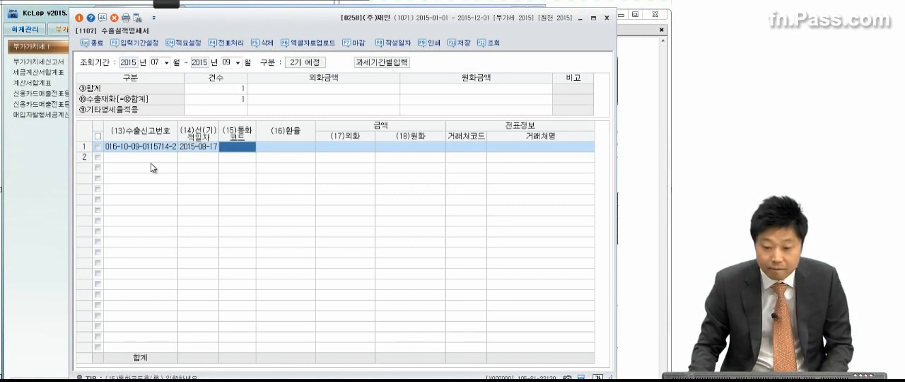
# Set the export row's currency code to USD, with an exchange rate of 1,100 and a foreign-currency amount of 100,000
pyautogui.press('F2')
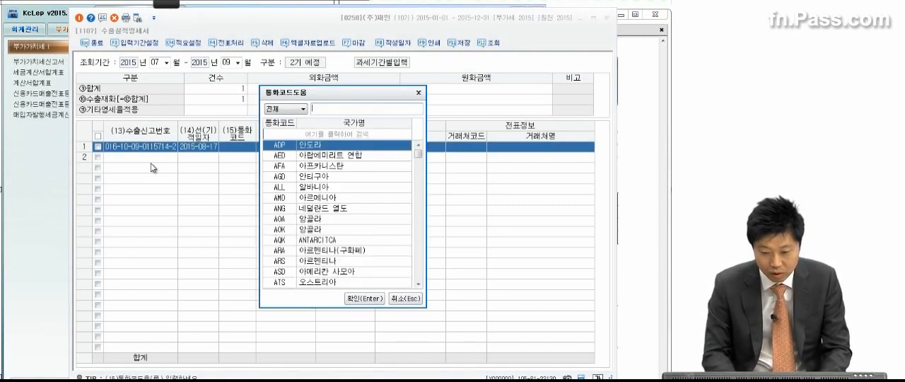
pyautogui.write('USD')
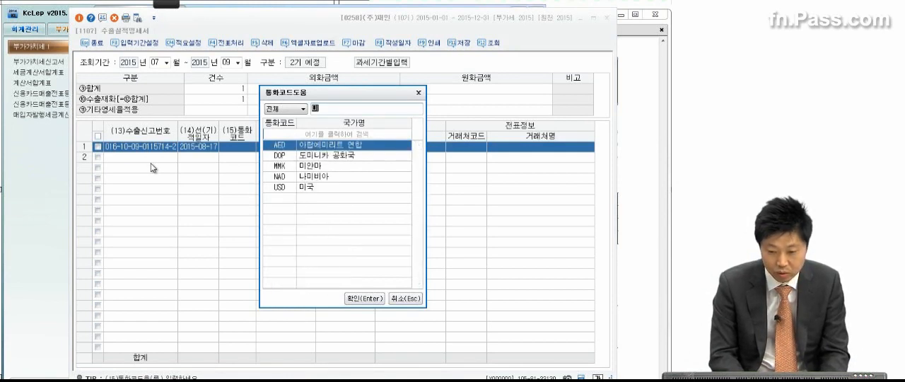
pyautogui.press('Return')
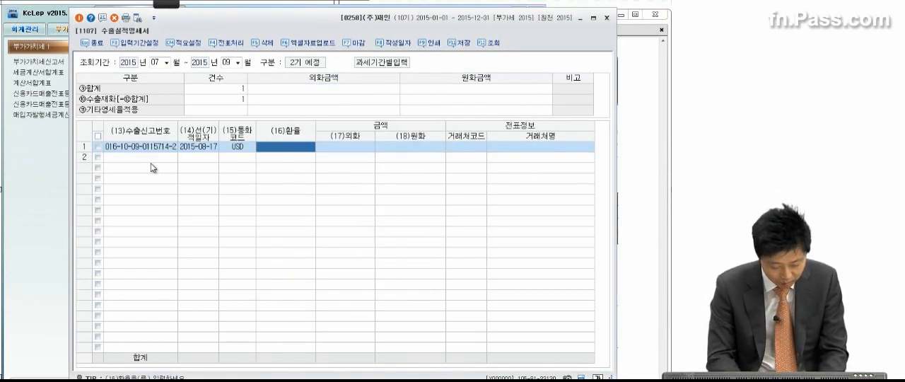
pyautogui.write('1,1')
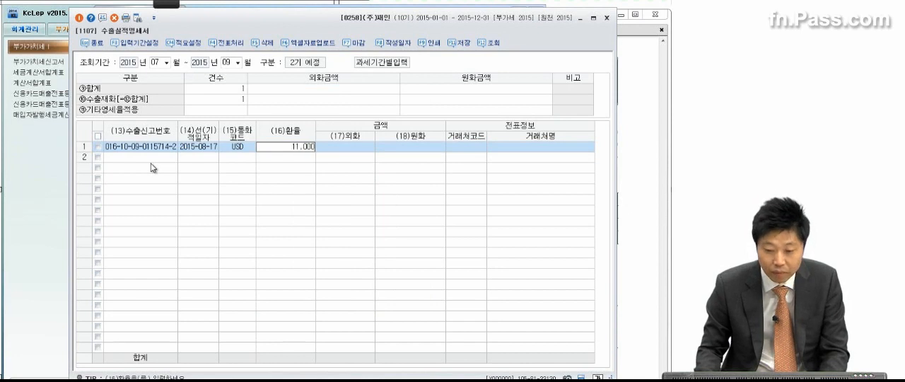
pyautogui.write('00')
pyautogui.press('Return')
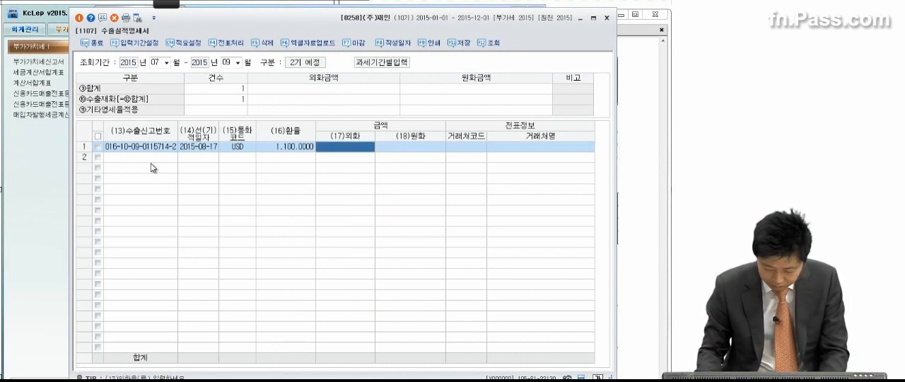
pyautogui.write('1000000')
pyautogui.press('Return')
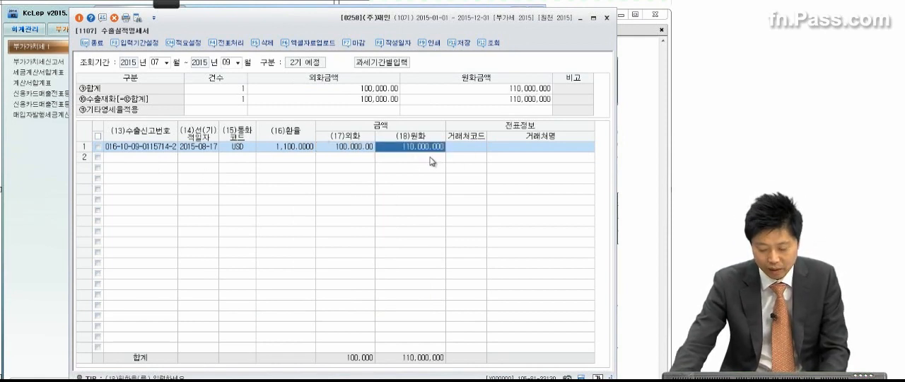
# Assign 모건 as the 거래처 of the export row and save the 수출실적명세서
pyautogui.click(469, 147)
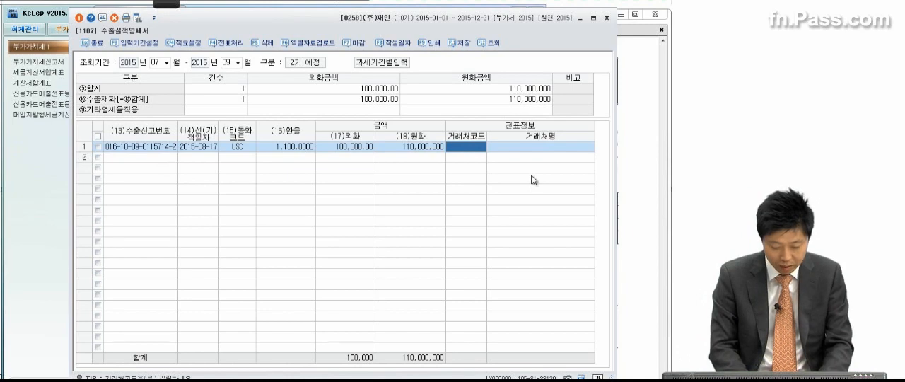
pyautogui.press('F2')
pyautogui.write('모건')
pyautogui.press('Return')
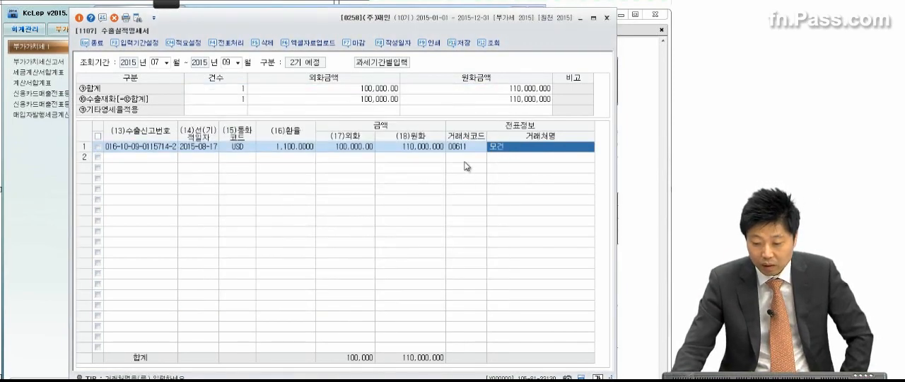
pyautogui.press('Return')
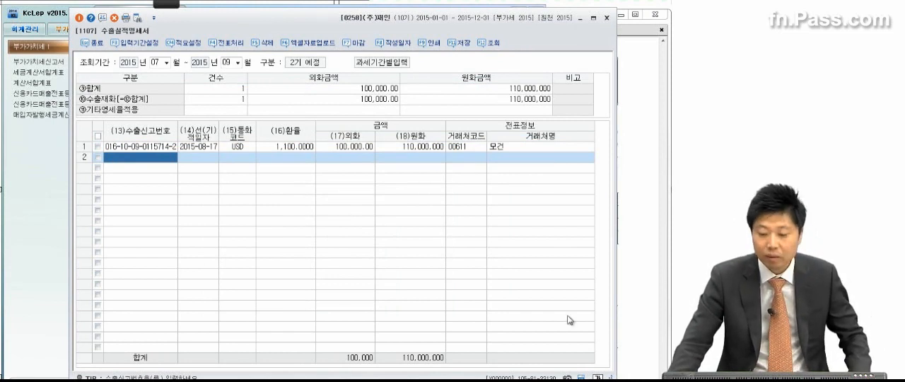
pyautogui.click(459, 43)
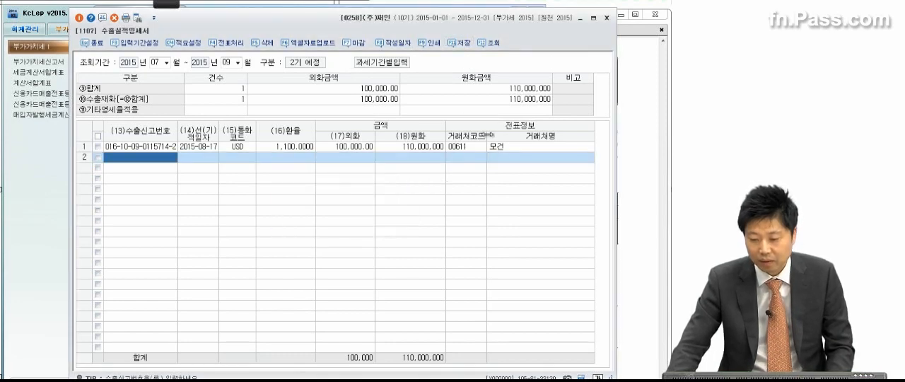
# Close the 수출실적명세서, bring up 문제 3 (3) in the exam PDF, and turn on the screen annotation pen
pyautogui.click(606, 17)
pyautogui.click(574, 206)
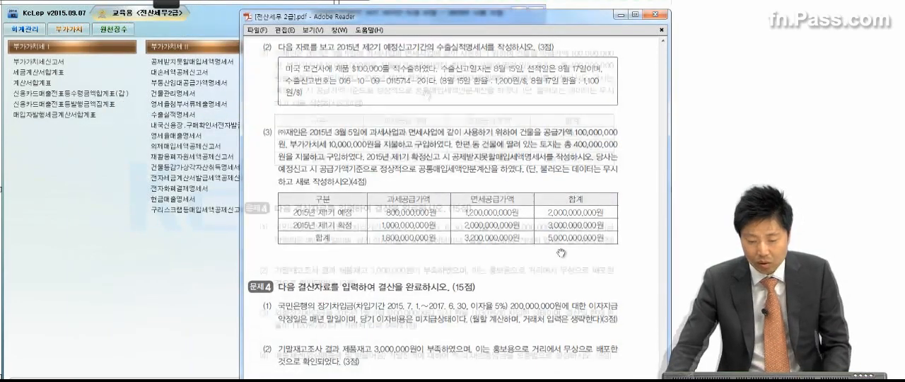
pyautogui.scroll(-2, 424, 122)
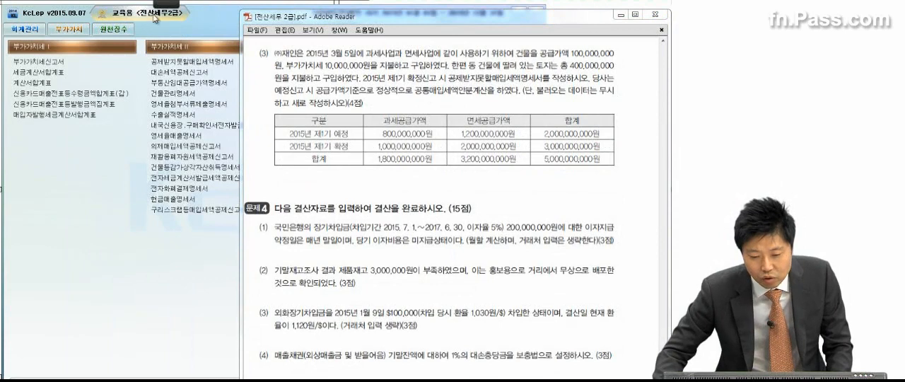
pyautogui.moveTo(173, 7)
pyautogui.click(64, 17)
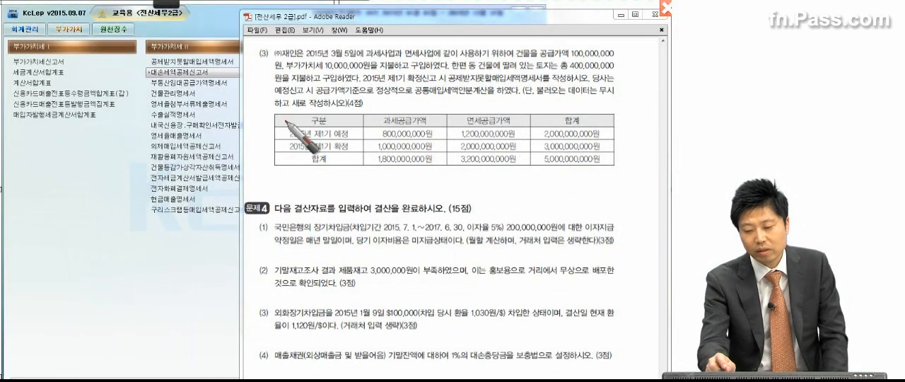
# Mark the building, its supply value and VAT, the land price, the 확정신고 and the requested 공제받지못할매입세액명세서 in 문제 3 (3)
pyautogui.moveTo(521, 61)
pyautogui.mouseDown()
pyautogui.moveTo(529, 59)
pyautogui.moveTo(511, 50)
pyautogui.moveTo(532, 47)
pyautogui.mouseUp()
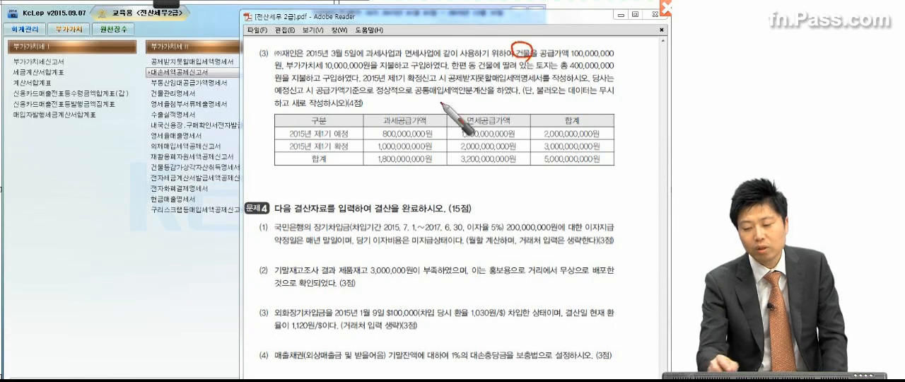
pyautogui.click(601, 63)
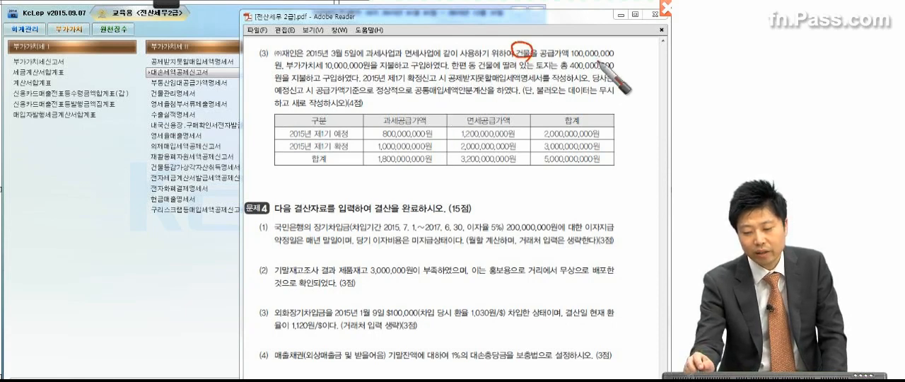
pyautogui.moveTo(320, 73); pyautogui.dragTo(328, 71)
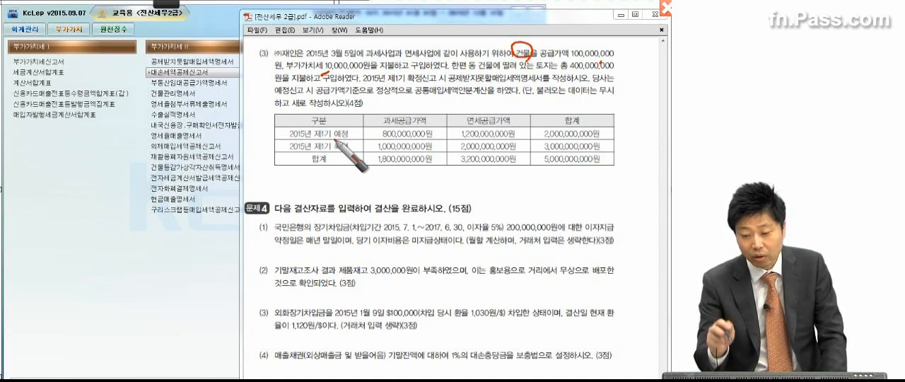
pyautogui.click(496, 70)
pyautogui.click(549, 70)
pyautogui.moveTo(581, 70); pyautogui.dragTo(594, 70)
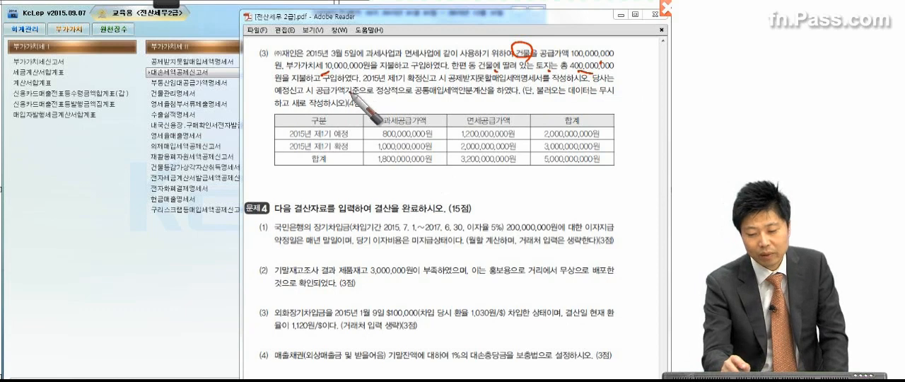
pyautogui.click(408, 84)
pyautogui.click(451, 83)
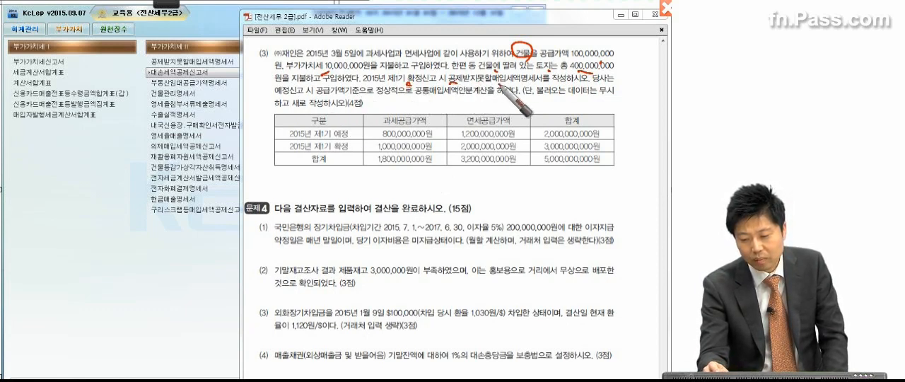
pyautogui.moveTo(542, 86); pyautogui.dragTo(565, 85)
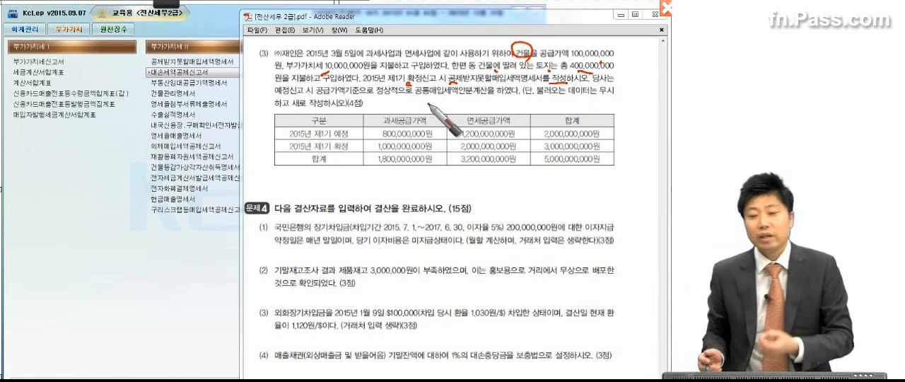
# Circle the purchase date 3월 5일 and 확정 in the question, and underline the building's VAT, supply value and required schedule
pyautogui.moveTo(352, 42); pyautogui.dragTo(330, 68)
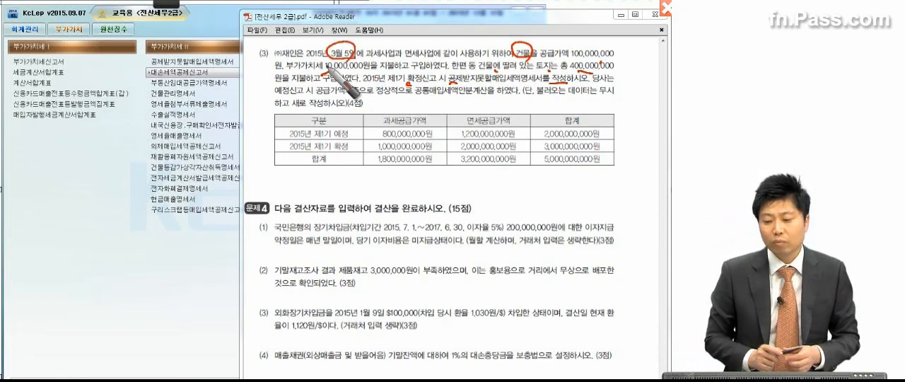
pyautogui.moveTo(280, 74); pyautogui.dragTo(365, 71)
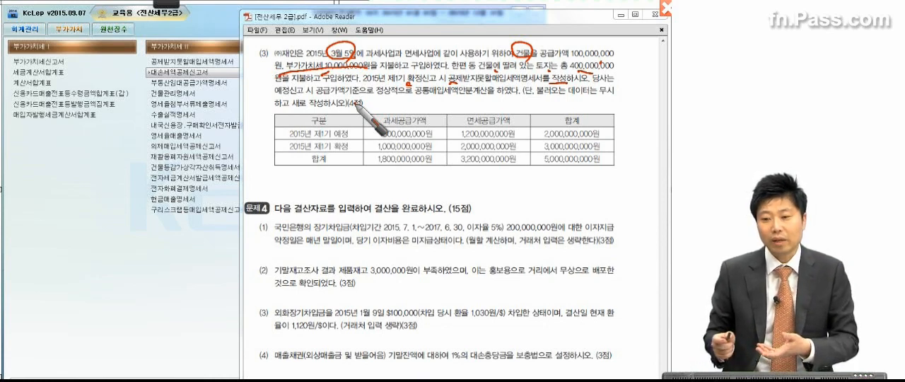
pyautogui.moveTo(578, 61); pyautogui.dragTo(612, 60)
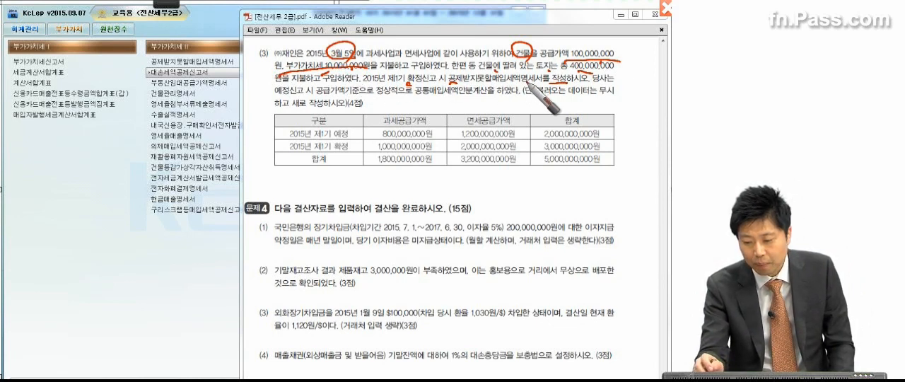
pyautogui.moveTo(425, 72)
pyautogui.mouseDown()
pyautogui.moveTo(428, 86)
pyautogui.moveTo(527, 83)
pyautogui.mouseUp()
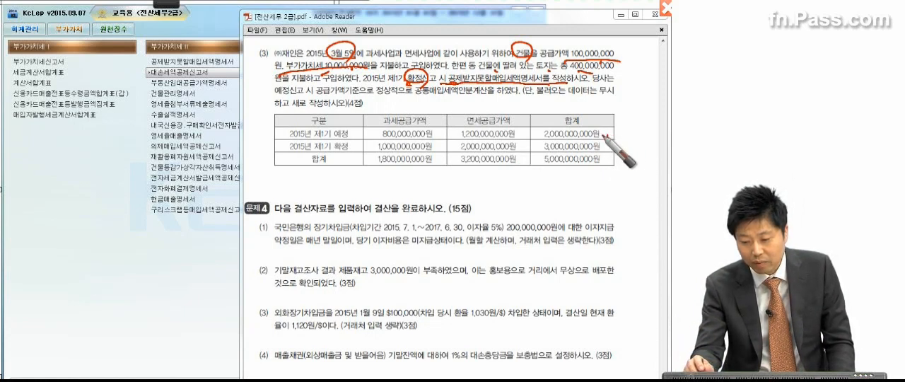
# Work out the 제1기 예정 exempt ratio from the table, noting 60% and a non-deductible tax of 6,000,000
pyautogui.moveTo(606, 132); pyautogui.dragTo(607, 136)
pyautogui.moveTo(518, 132)
pyautogui.mouseDown()
pyautogui.moveTo(523, 117)
pyautogui.moveTo(547, 127)
pyautogui.mouseUp()
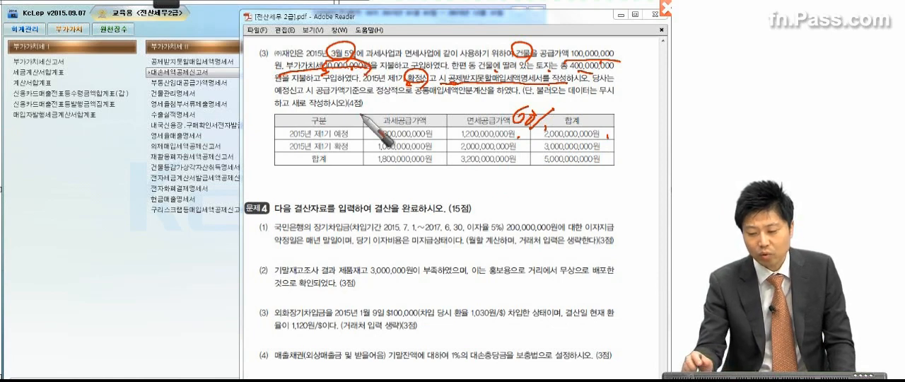
pyautogui.moveTo(600, 104)
pyautogui.mouseDown()
pyautogui.moveTo(602, 117)
pyautogui.moveTo(659, 110)
pyautogui.mouseUp()
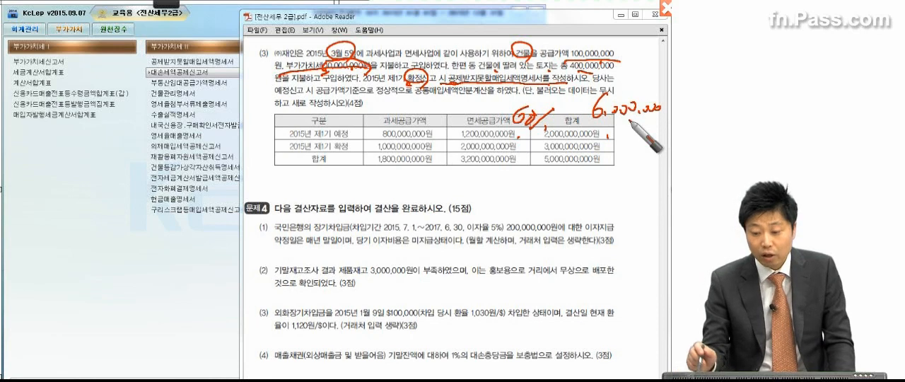
# Work out the exempt ratio from the table's 합계 row, noting 64% and a total non-deductible tax of 6,400,000
pyautogui.click(336, 168)
pyautogui.click(607, 147)
pyautogui.click(609, 164)
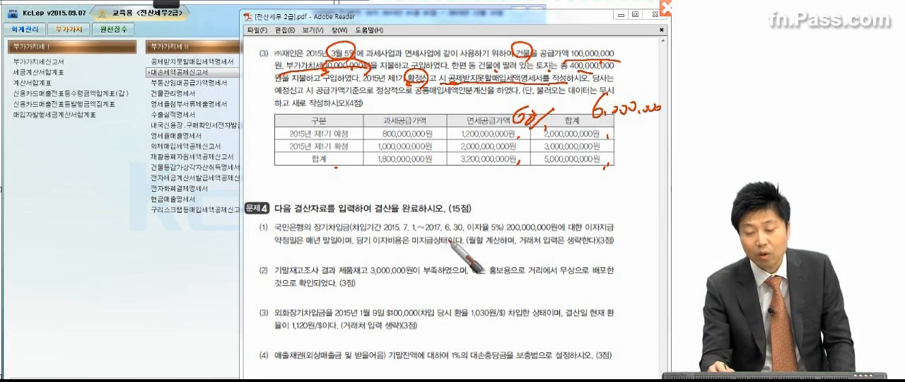
pyautogui.moveTo(498, 168); pyautogui.dragTo(494, 178)
pyautogui.moveTo(512, 171)
pyautogui.mouseDown()
pyautogui.moveTo(524, 180)
pyautogui.moveTo(509, 191)
pyautogui.mouseUp()
pyautogui.moveTo(537, 173)
pyautogui.mouseDown()
pyautogui.moveTo(519, 195)
pyautogui.moveTo(544, 196)
pyautogui.mouseUp()
pyautogui.click(529, 172)
pyautogui.moveTo(592, 167); pyautogui.dragTo(578, 188)
pyautogui.moveTo(595, 187); pyautogui.dragTo(670, 188)
pyautogui.moveTo(570, 191); pyautogui.dragTo(663, 193)
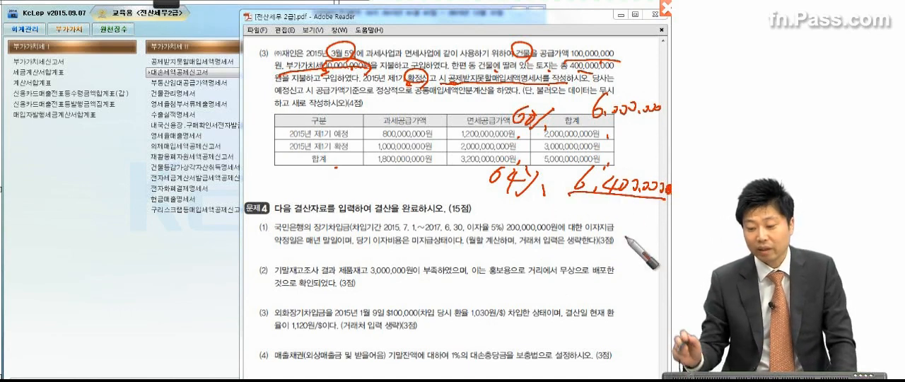
# Note and box the 400,000 difference between the final and provisional non-deductible tax, and clear all annotations
pyautogui.moveTo(586, 130); pyautogui.dragTo(662, 121)
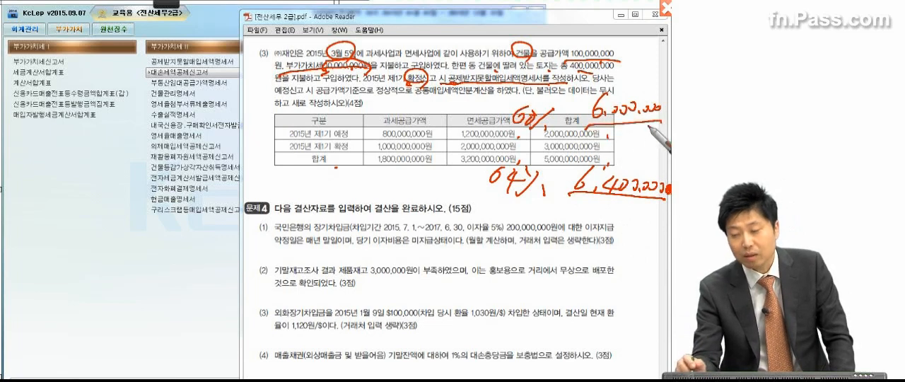
pyautogui.moveTo(328, 173)
pyautogui.mouseDown()
pyautogui.moveTo(323, 192)
pyautogui.moveTo(362, 182)
pyautogui.moveTo(424, 194)
pyautogui.moveTo(400, 209)
pyautogui.moveTo(428, 191)
pyautogui.moveTo(415, 209)
pyautogui.mouseUp()
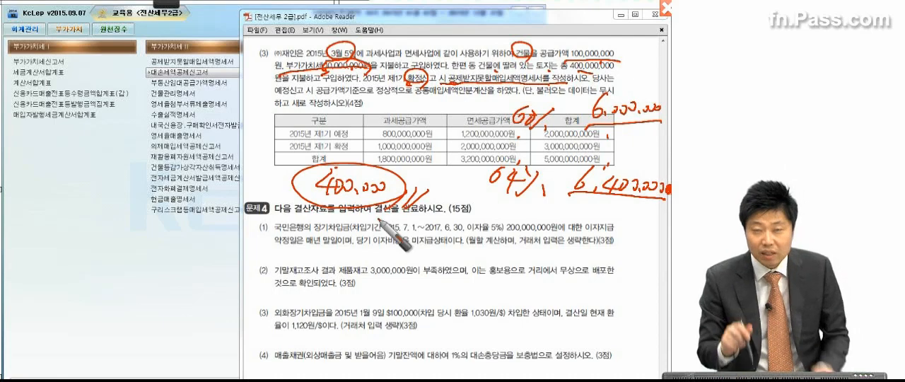
pyautogui.moveTo(305, 152); pyautogui.dragTo(304, 205)
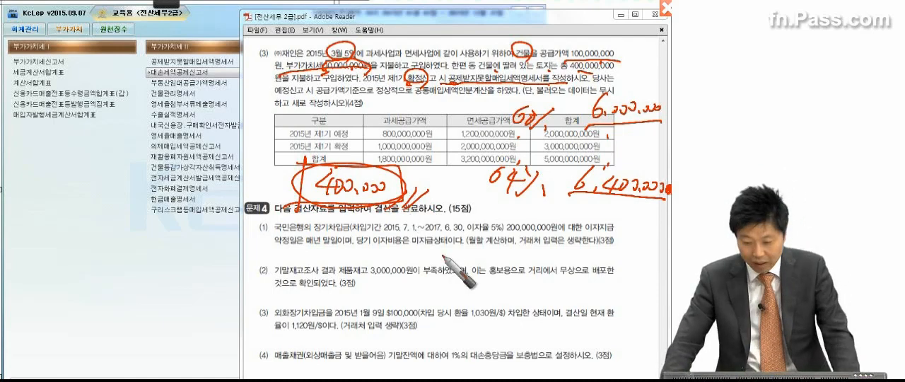
pyautogui.press('Escape')
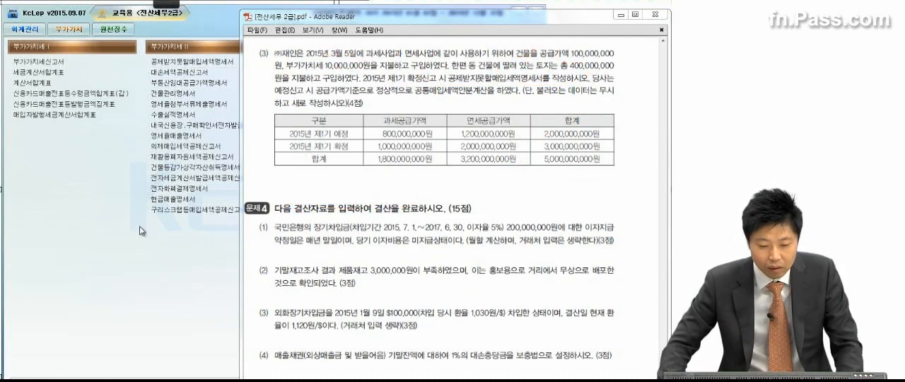
# Open the 공제받지못할매입세액명세서 and show its 공통매입세액의정산내역 section
pyautogui.click(66, 162)
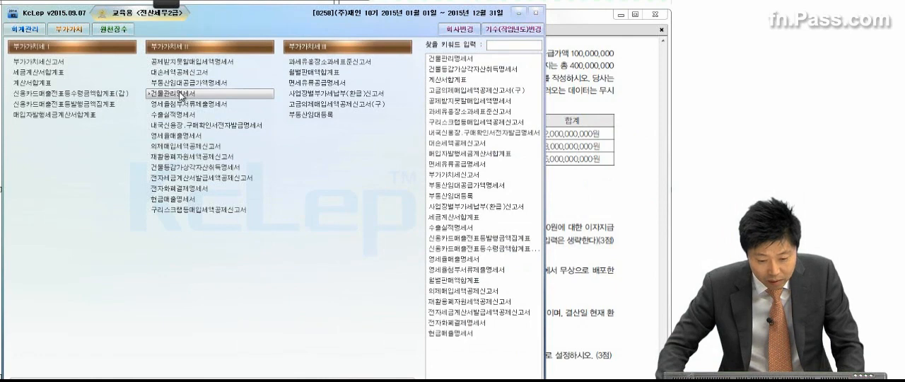
pyautogui.click(187, 63)
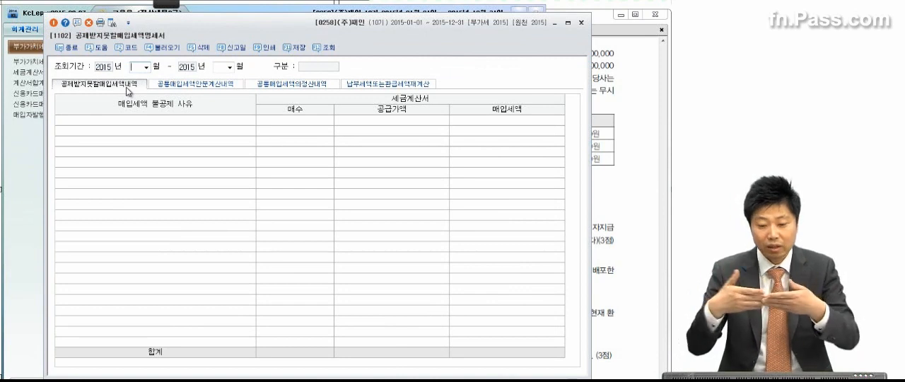
pyautogui.click(174, 86)
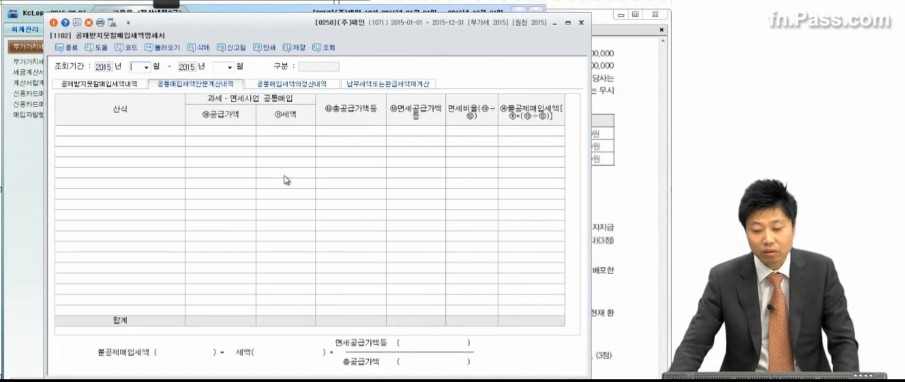
pyautogui.click(295, 84)
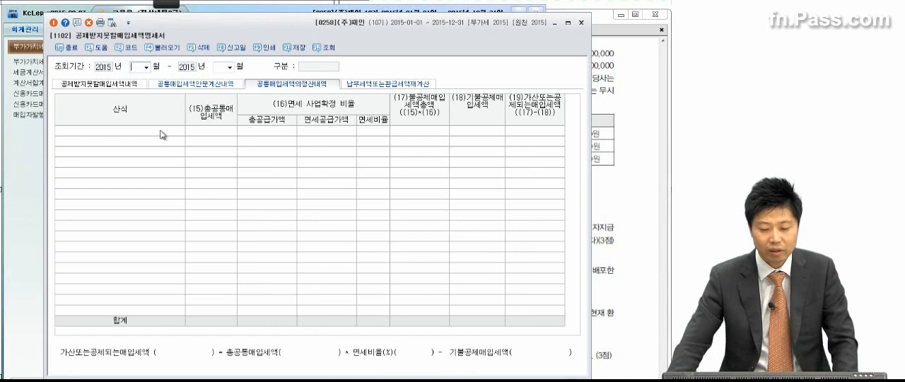
# Set the period to April through June 2015 and choose 당해과세기간의 공급가액기준 as the 산식, without loading voucher data
pyautogui.click(146, 68)
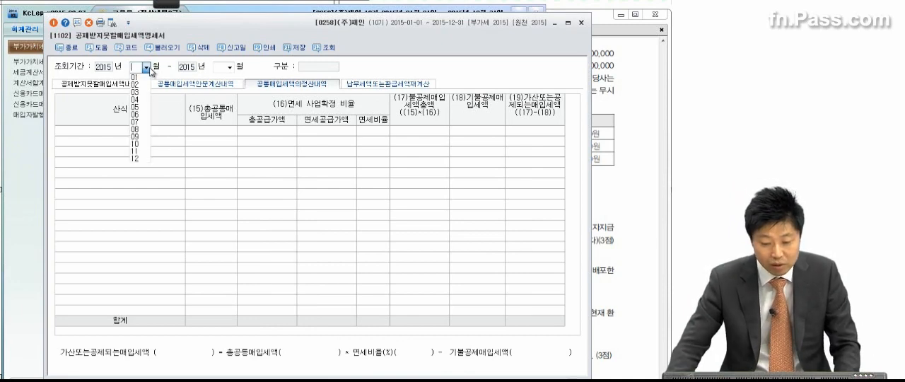
pyautogui.click(599, 96)
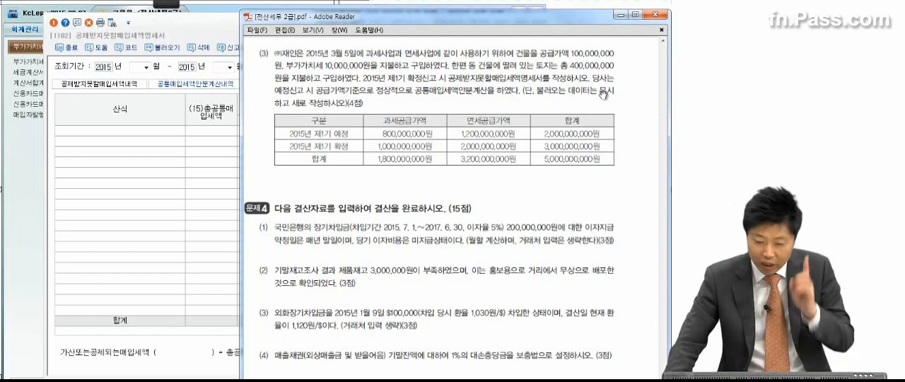
pyautogui.click(146, 68)
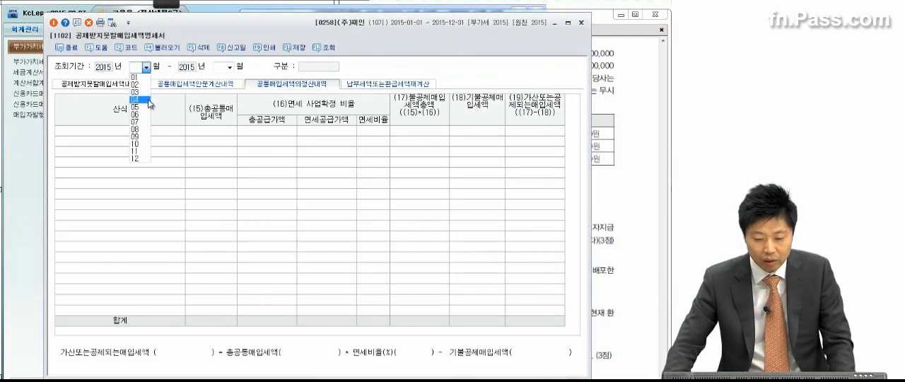
pyautogui.click(148, 101)
pyautogui.write('06')
pyautogui.press('Return')
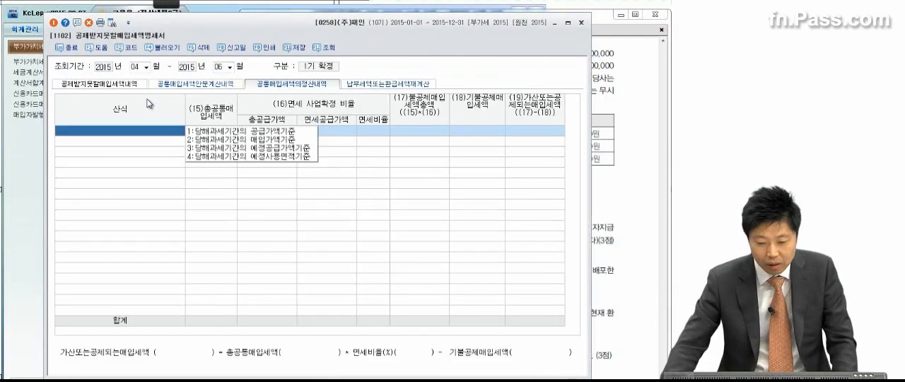
pyautogui.click(279, 131)
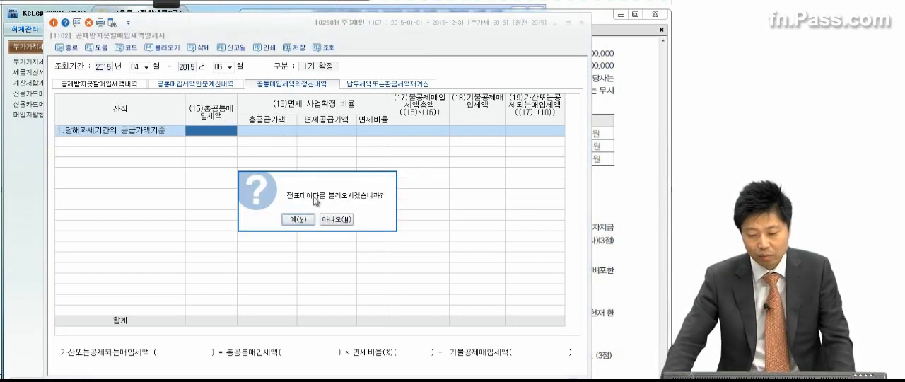
pyautogui.click(335, 220)
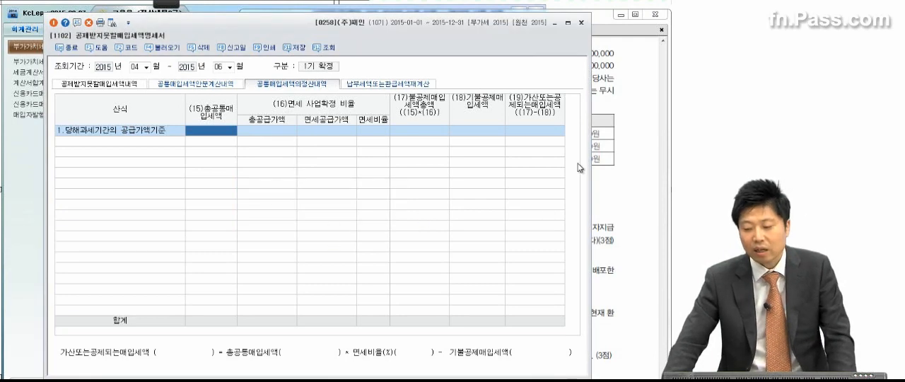
# Enter 10,000,000 as the 총공통매입세액 in the 당해과세기간의 공급가액기준 row, taking the building's VAT from the exam PDF
pyautogui.click(612, 141)
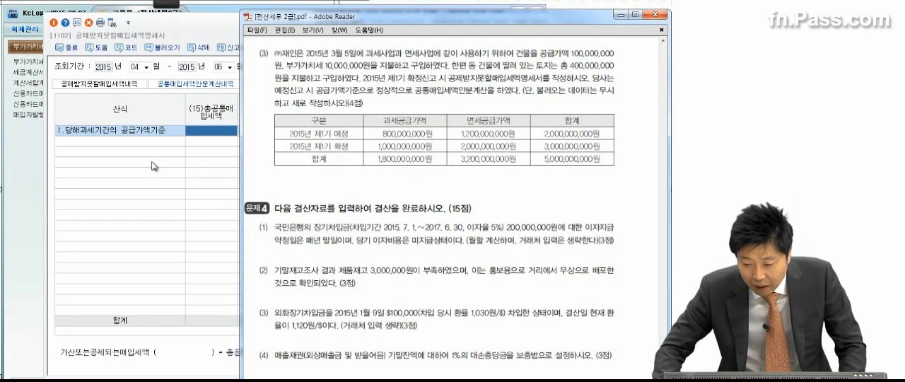
pyautogui.click(207, 134)
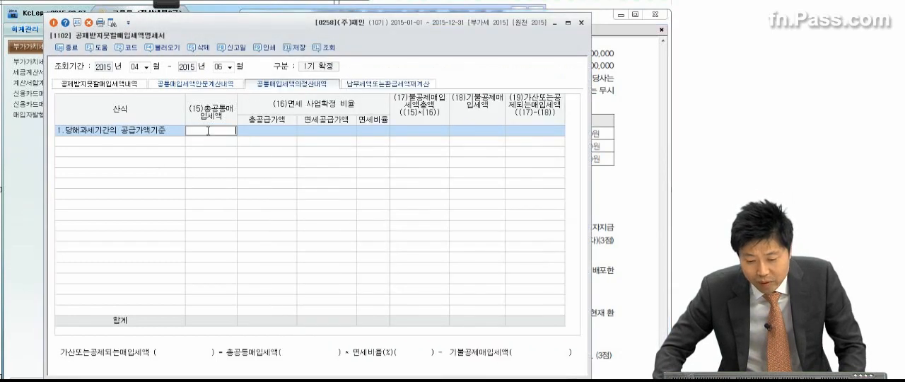
pyautogui.click(626, 111)
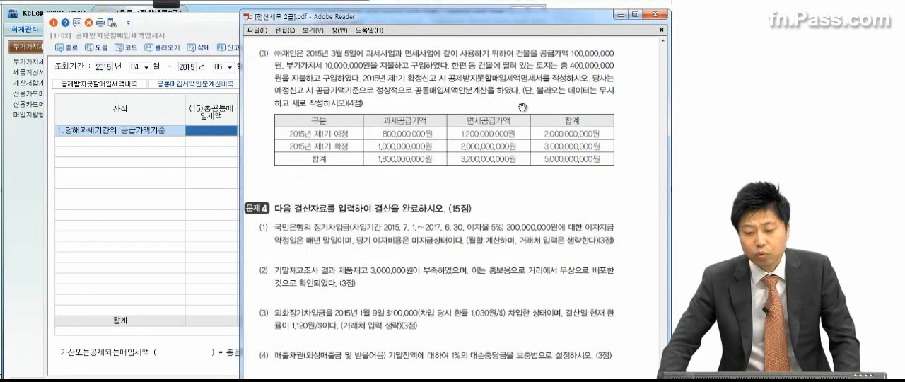
pyautogui.click(204, 134)
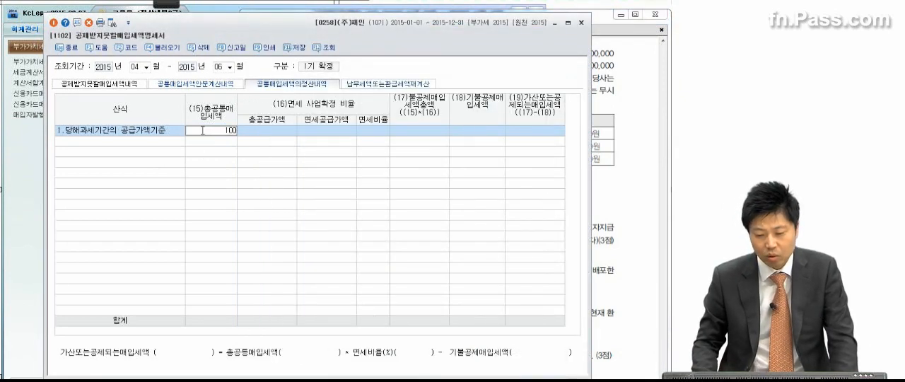
pyautogui.press('Return')
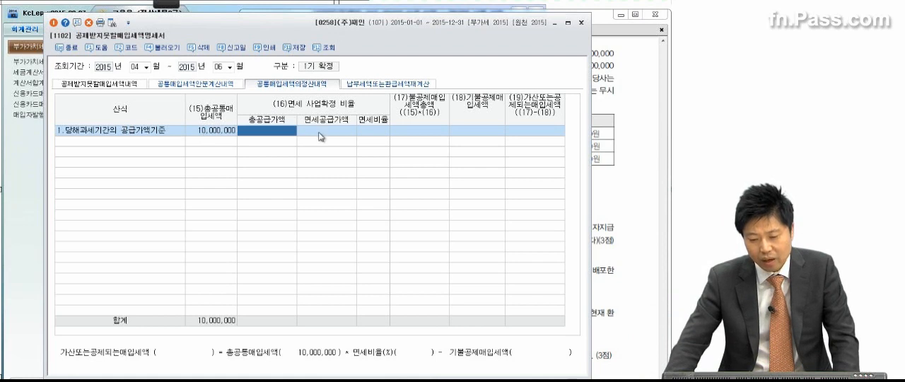
# Set the row's 총공급가액 to 5,000,000,000, using the combined total in the exam PDF's supply table
pyautogui.click(283, 132)
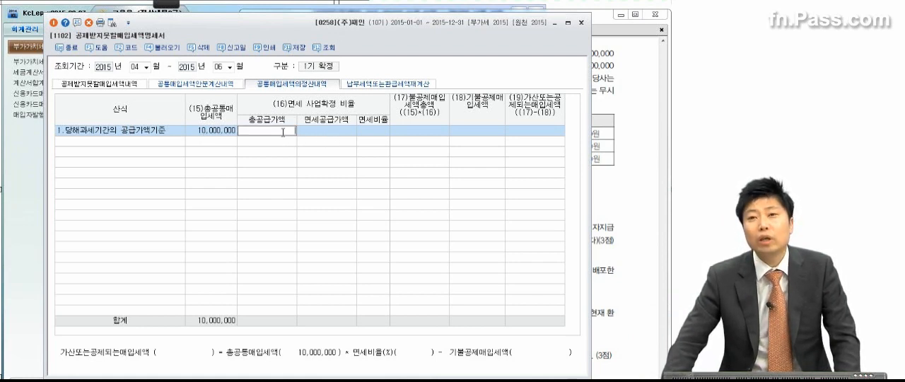
pyautogui.click(634, 127)
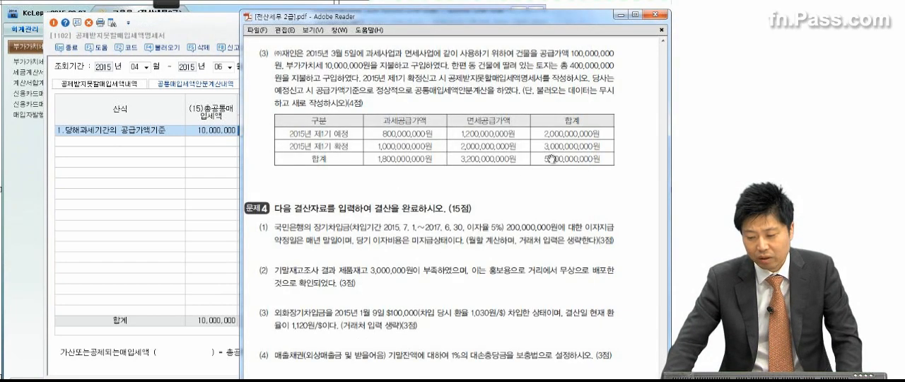
pyautogui.click(168, 189)
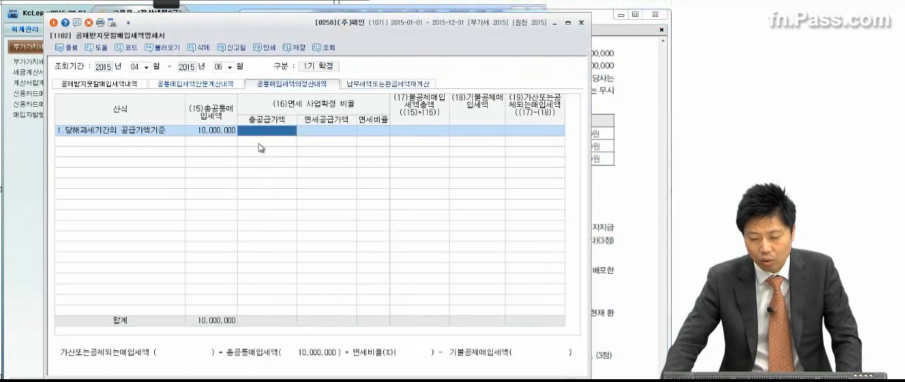
pyautogui.click(285, 130)
pyautogui.write('5,000,00')
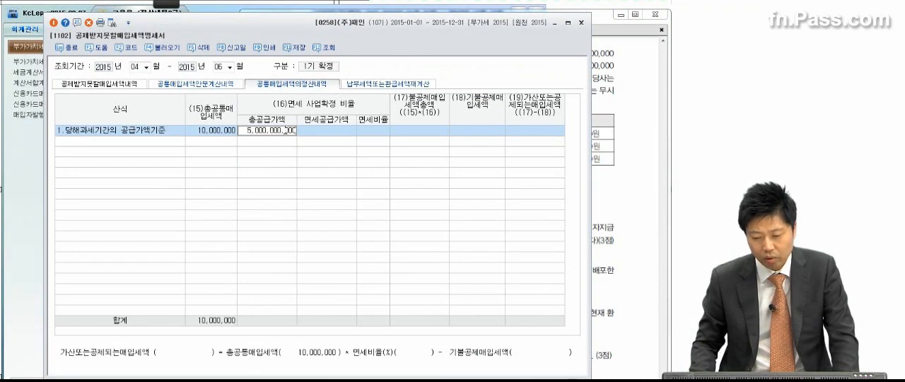
pyautogui.write('0,000')
pyautogui.press('Return')
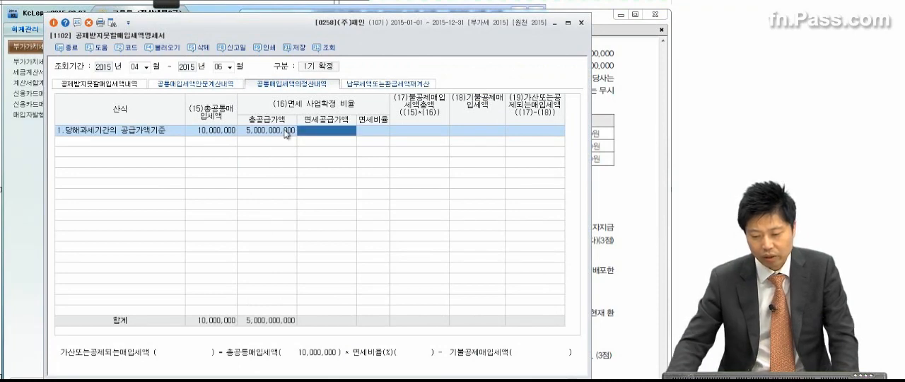
# Set the row's 면세공급가액 to 3,200,000,000 from the 합계 row of the exam PDF's table
pyautogui.click(615, 150)
pyautogui.click(151, 190)
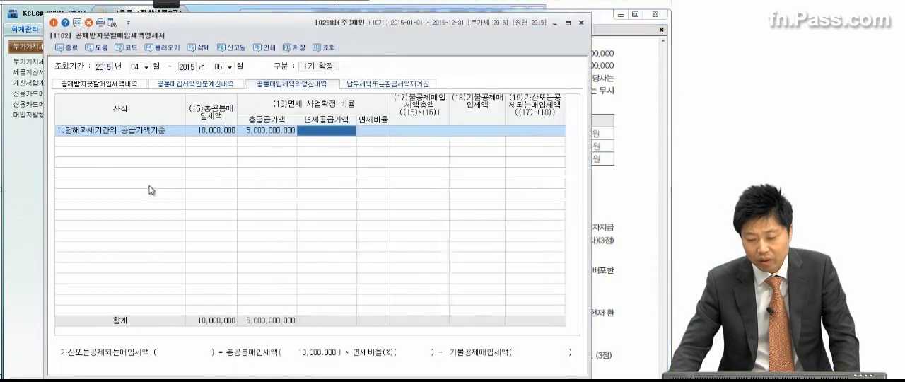
pyautogui.click(317, 129)
pyautogui.write('3,200,000,000')
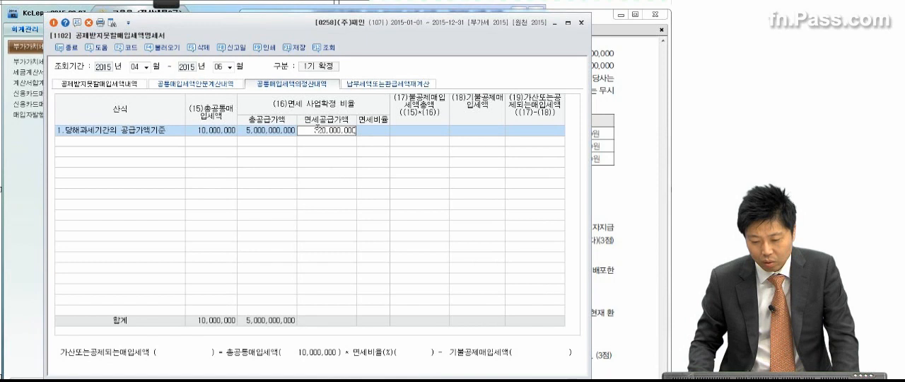
pyautogui.press('Return')
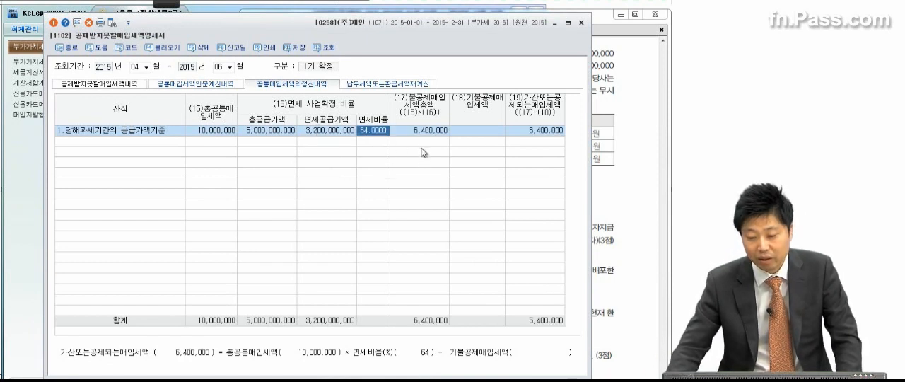
# Enter 6,000,000 as the 기불공제매입세액 already disallowed in the provisional return
pyautogui.click(461, 132)
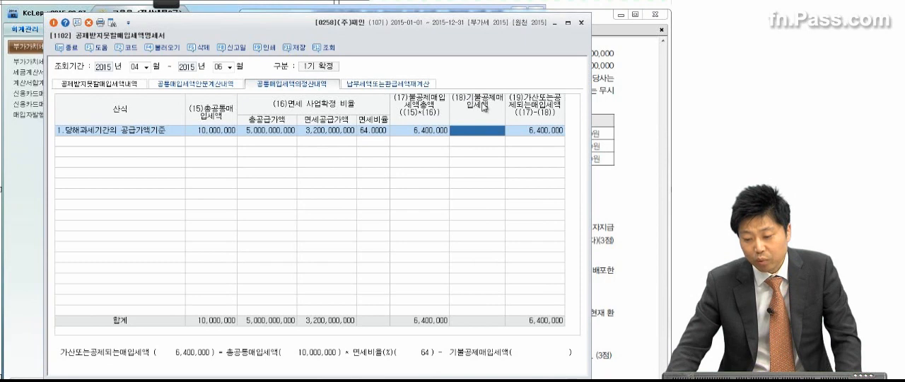
pyautogui.click(626, 110)
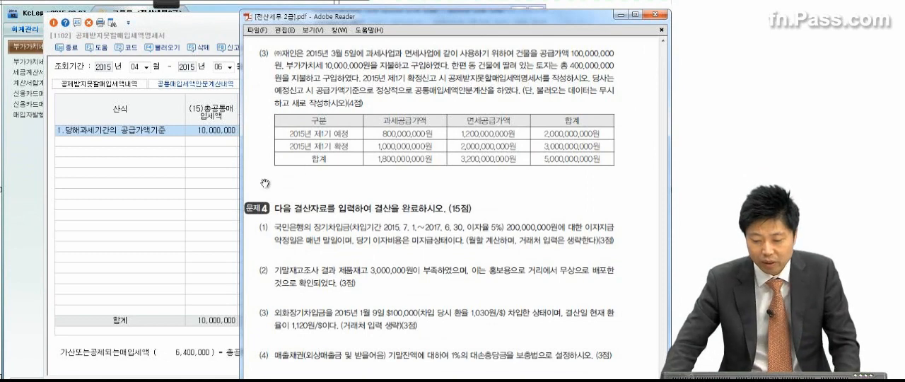
pyautogui.click(213, 193)
pyautogui.click(464, 130)
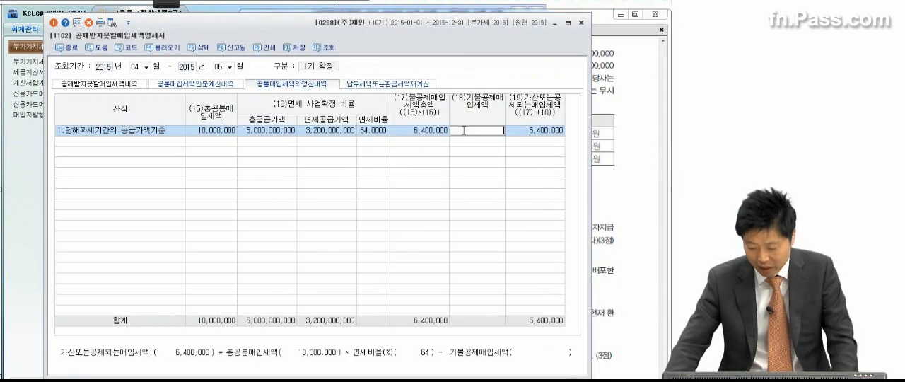
pyautogui.write('6000000')
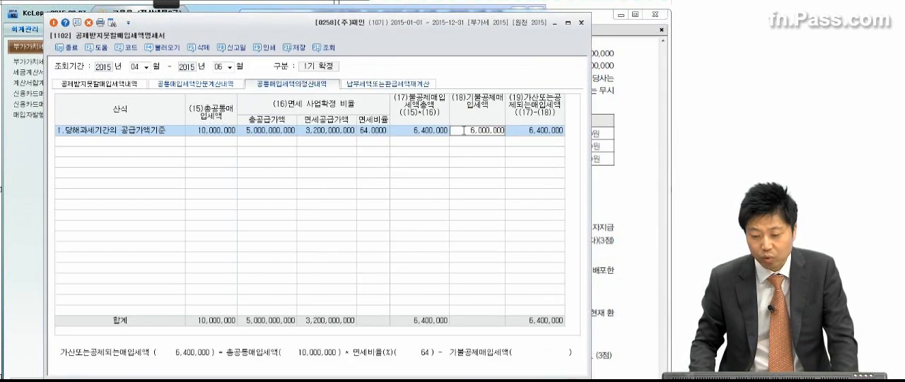
pyautogui.press('Return')
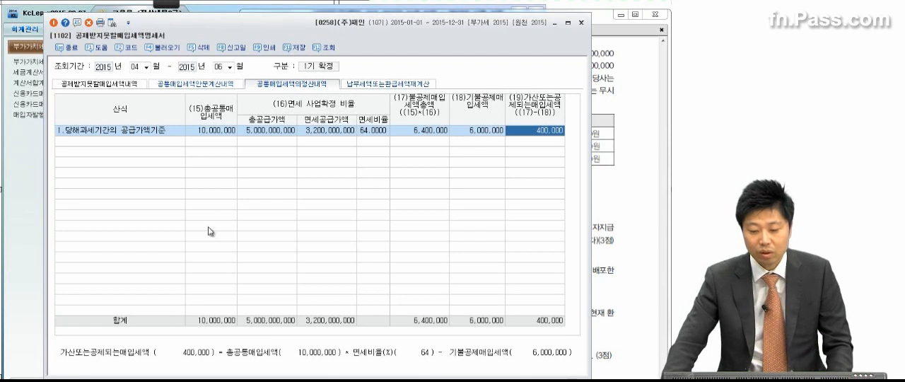
# Save the 공제받지못할매입세액명세서 and close it
pyautogui.click(217, 143)
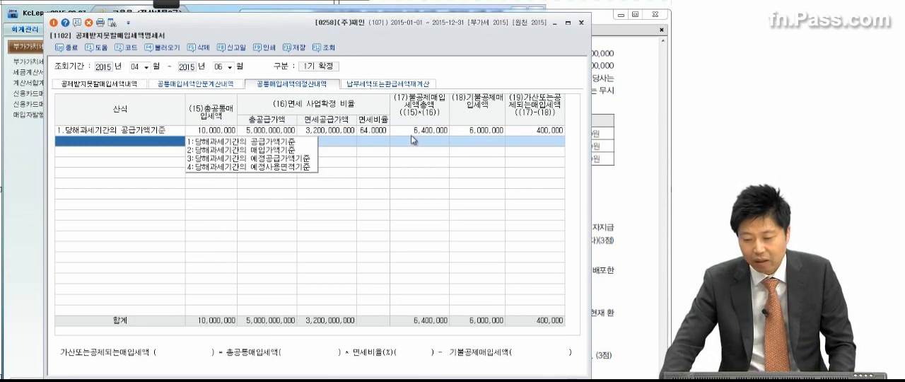
pyautogui.click(296, 48)
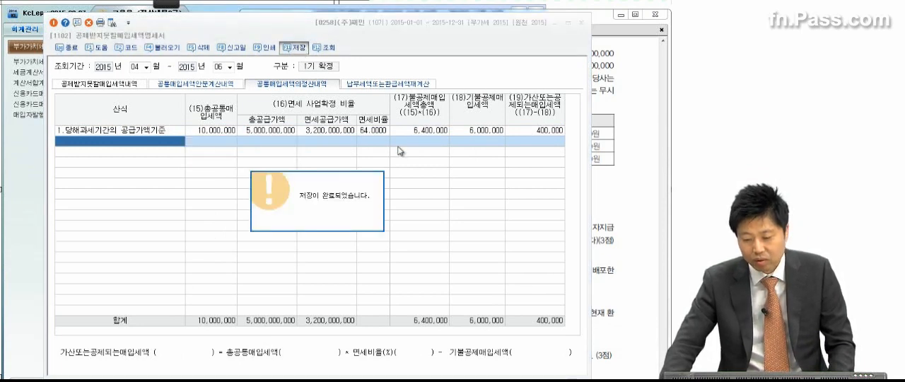
pyautogui.press('Return')
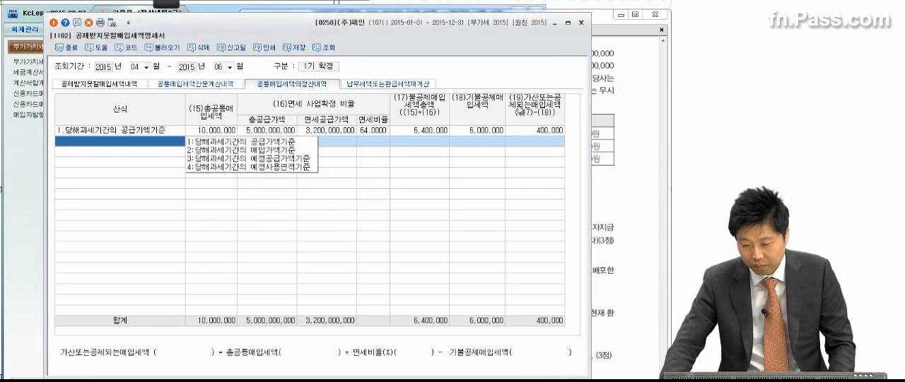
pyautogui.click(581, 22)
# Show 문제 4 in the exam PDF and pen-mark item (1)'s loan period, 5% interest rate and 200,000,000원 principal
pyautogui.moveTo(567, 324); pyautogui.dragTo(566, 225)
pyautogui.scroll(3, 564, 241)
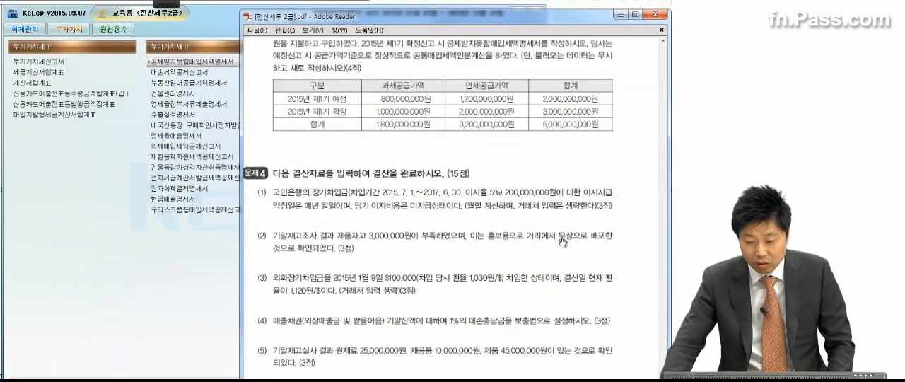
pyautogui.scroll(-4, 563, 242)
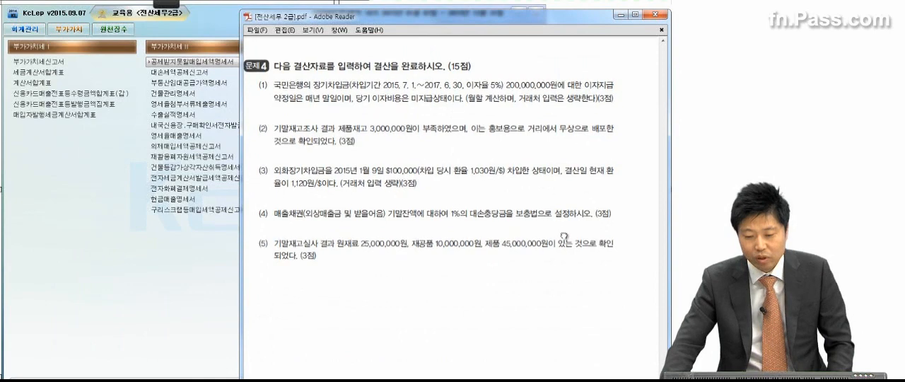
pyautogui.moveTo(168, 3)
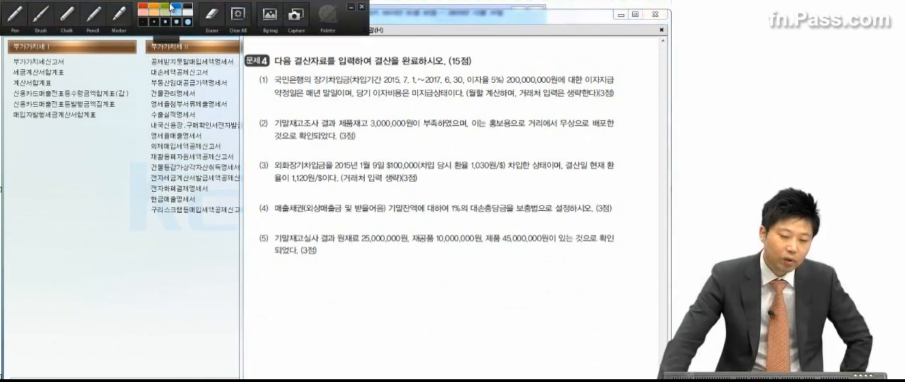
pyautogui.click(16, 13)
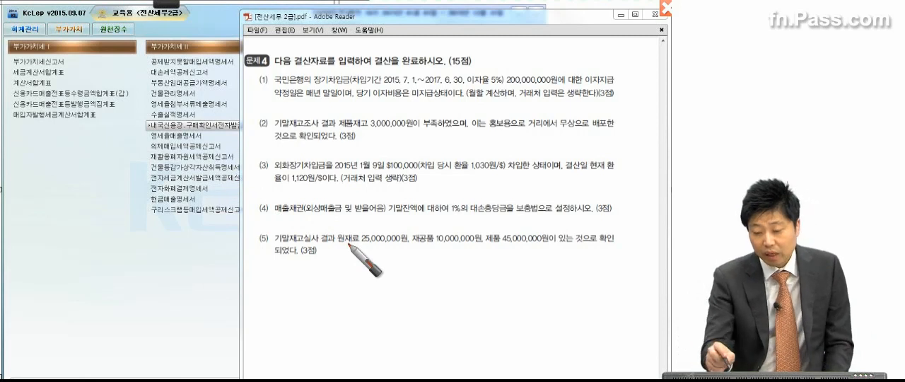
pyautogui.moveTo(396, 84); pyautogui.dragTo(439, 88)
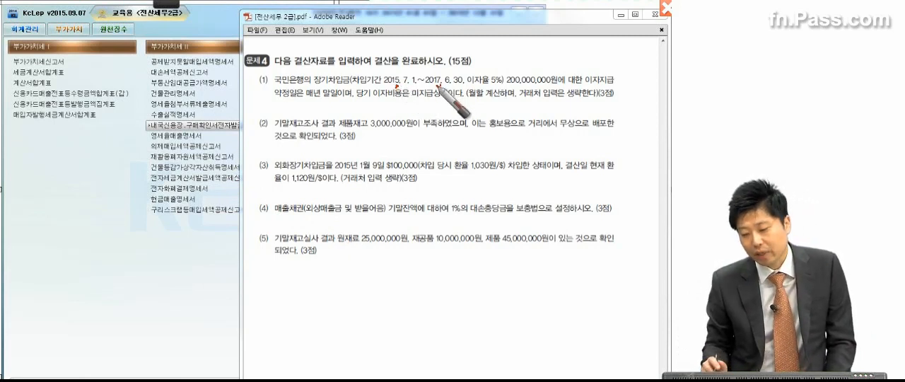
pyautogui.moveTo(465, 86); pyautogui.dragTo(504, 83)
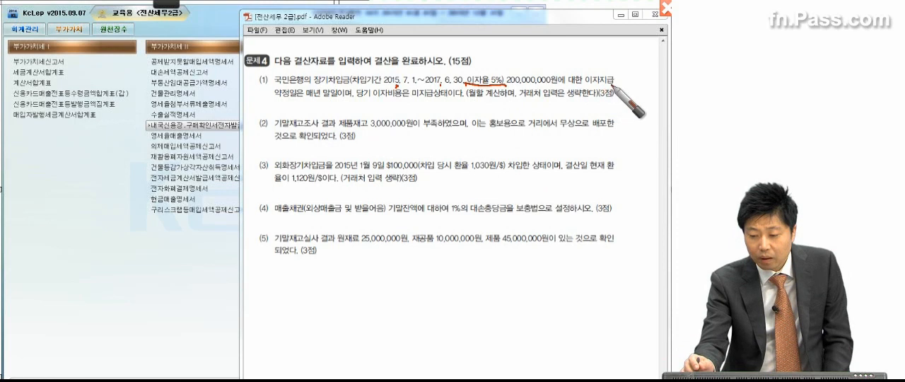
pyautogui.moveTo(509, 89); pyautogui.dragTo(555, 87)
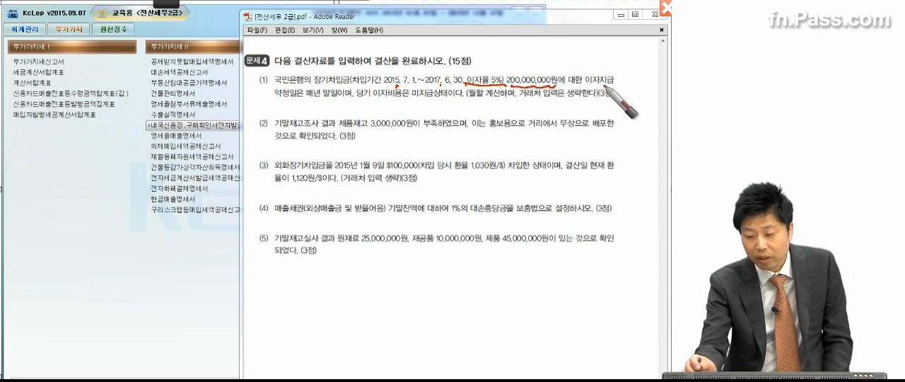
# Underline item (1)'s year-end payment date and unpaid interest wording, mark its parenthetical note, and circle 미지급상태
pyautogui.moveTo(302, 109); pyautogui.dragTo(448, 101)
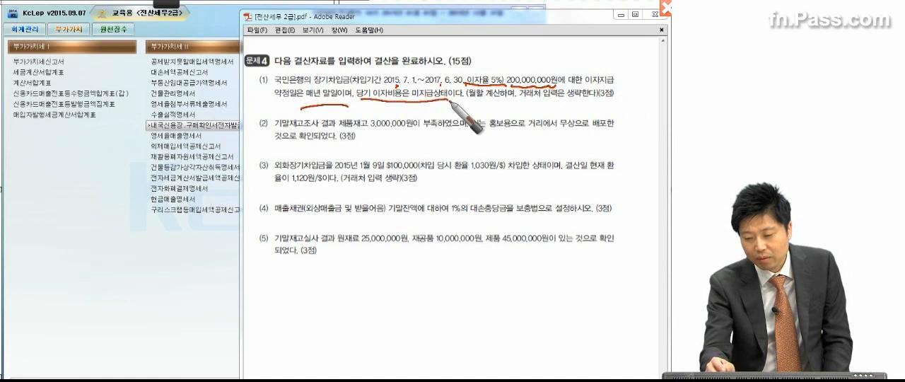
pyautogui.click(498, 112)
pyautogui.click(547, 106)
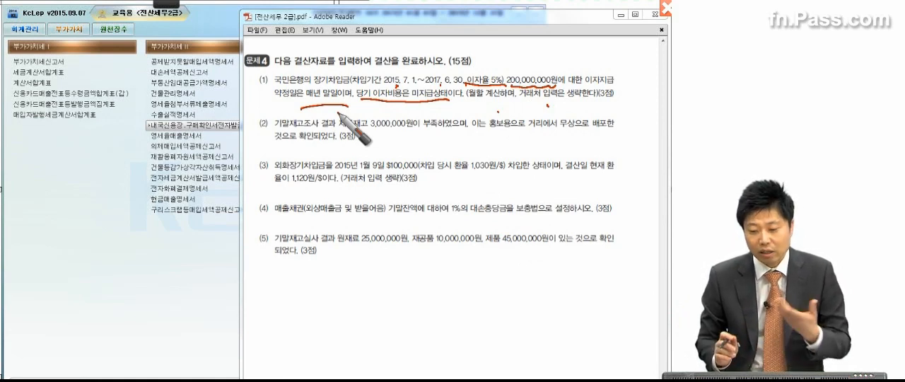
pyautogui.moveTo(477, 109)
pyautogui.mouseDown()
pyautogui.moveTo(447, 107)
pyautogui.moveTo(450, 125)
pyautogui.mouseUp()
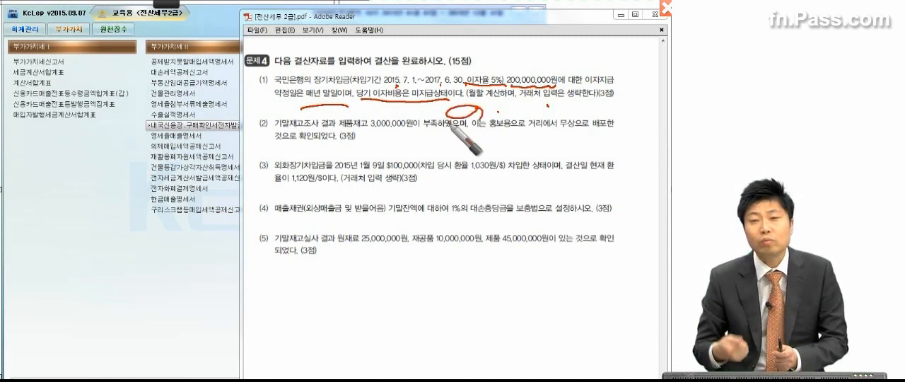
pyautogui.moveTo(450, 98); pyautogui.dragTo(424, 91)
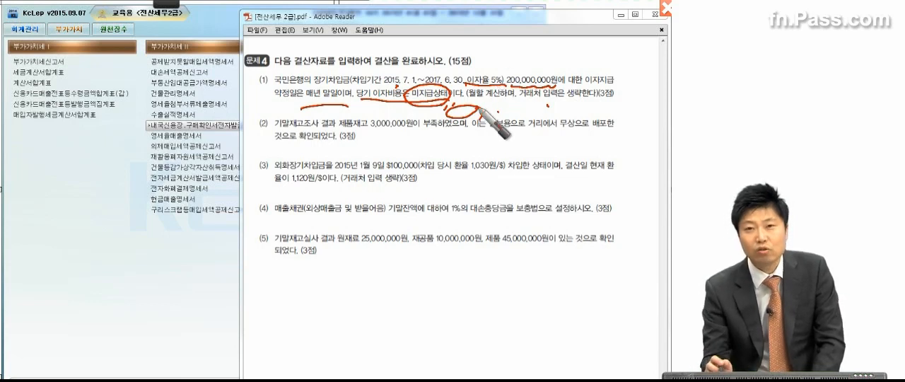
# Annotate item (1)'s principal and rate, write the underlined annual interest of 10,000,000, and box the loan start date 2015. 7. 1
pyautogui.moveTo(484, 113)
pyautogui.mouseDown()
pyautogui.moveTo(498, 56)
pyautogui.moveTo(520, 51)
pyautogui.moveTo(532, 71)
pyautogui.moveTo(503, 49)
pyautogui.moveTo(549, 70)
pyautogui.mouseUp()
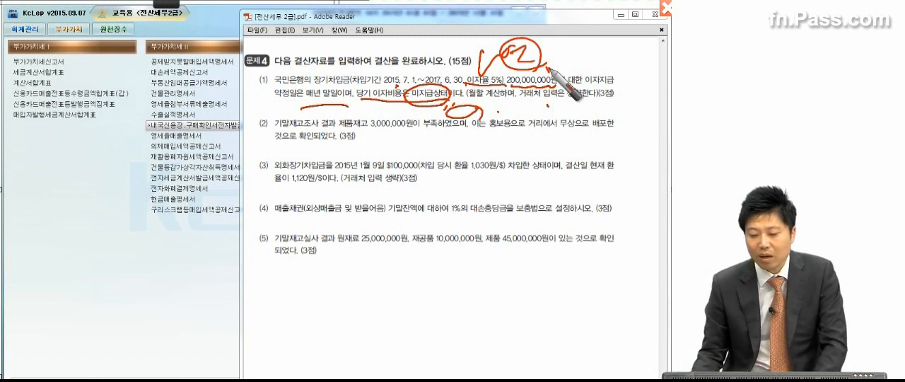
pyautogui.moveTo(545, 107); pyautogui.dragTo(625, 111)
pyautogui.moveTo(525, 124); pyautogui.dragTo(636, 134)
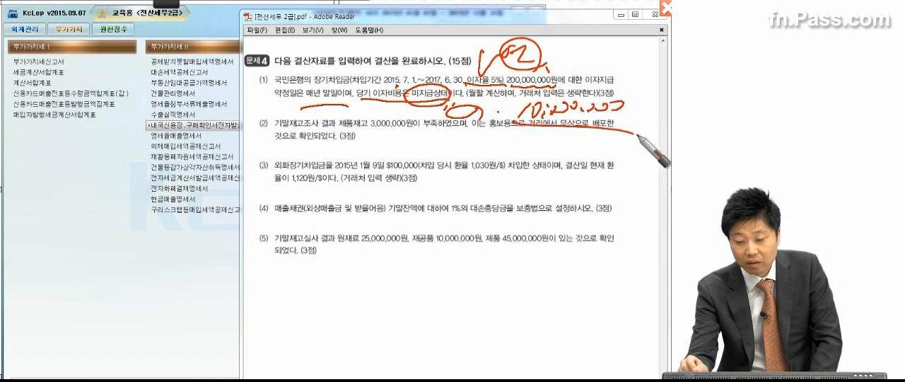
pyautogui.moveTo(375, 65); pyautogui.dragTo(404, 97)
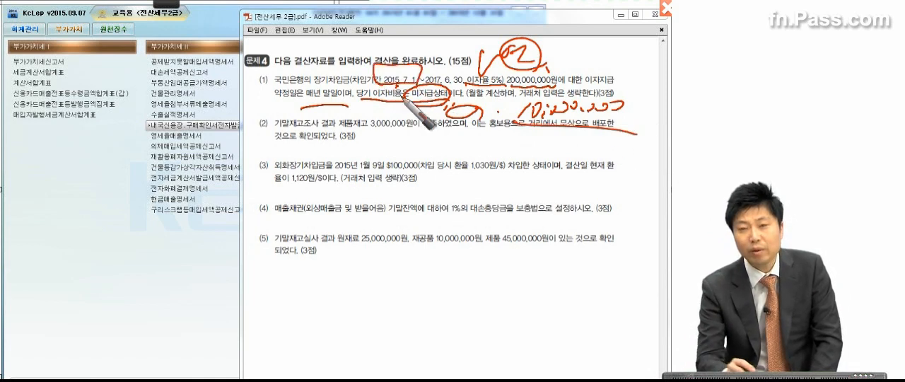
# Box the annual interest of 10,000,000, write × 6/12 = 5,000,000 under it, circle the result, and clear the pen marks
pyautogui.moveTo(516, 126)
pyautogui.mouseDown()
pyautogui.moveTo(631, 98)
pyautogui.moveTo(635, 132)
pyautogui.mouseUp()
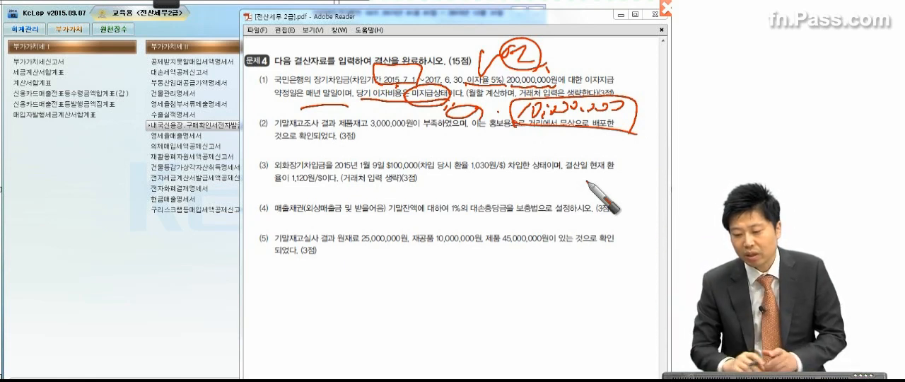
pyautogui.moveTo(515, 136); pyautogui.dragTo(529, 148)
pyautogui.moveTo(527, 136)
pyautogui.mouseDown()
pyautogui.moveTo(516, 149)
pyautogui.moveTo(542, 161)
pyautogui.moveTo(669, 157)
pyautogui.mouseUp()
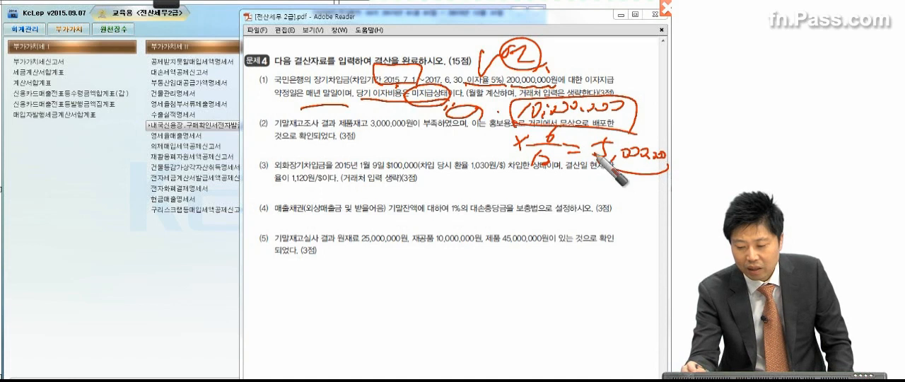
pyautogui.moveTo(634, 129); pyautogui.dragTo(637, 128)
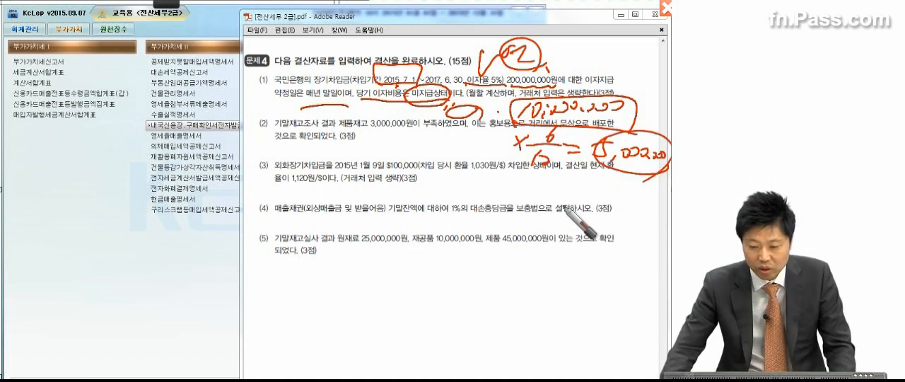
pyautogui.press('Escape')
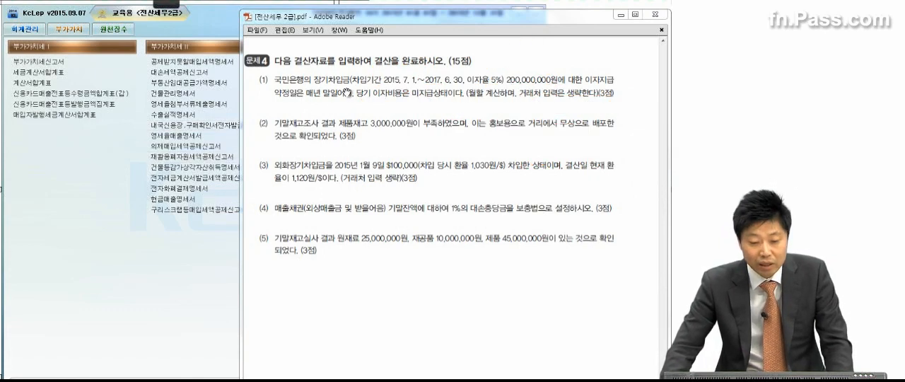
# Switch to KcLep and open 일반전표입력 for December 31, 2015
pyautogui.click(25, 29)
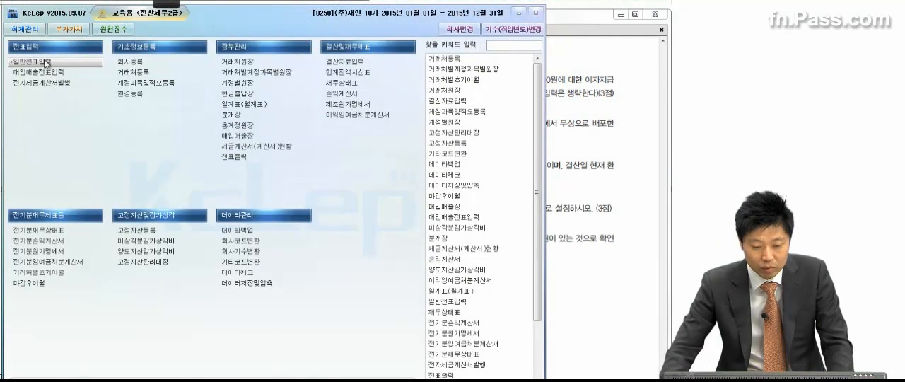
pyautogui.click(32, 61)
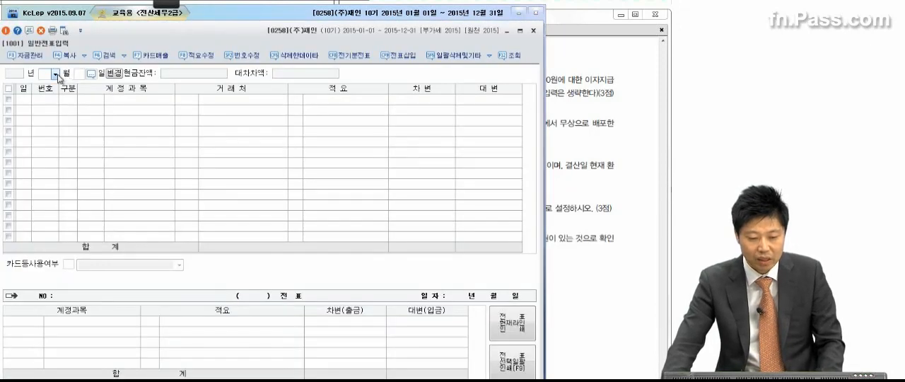
pyautogui.click(55, 73)
pyautogui.click(50, 166)
pyautogui.write('31')
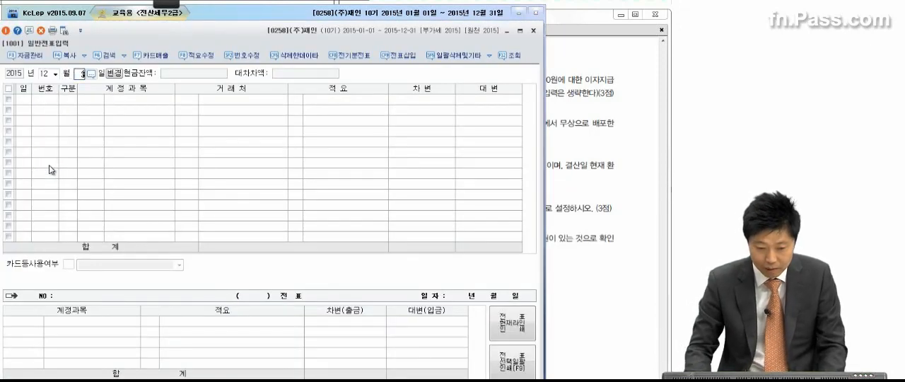
pyautogui.press('Return')
# Enter a debit (차변) line for 이자비용 of 5,000,000 without a 거래처
pyautogui.write('3')
pyautogui.press('Return')
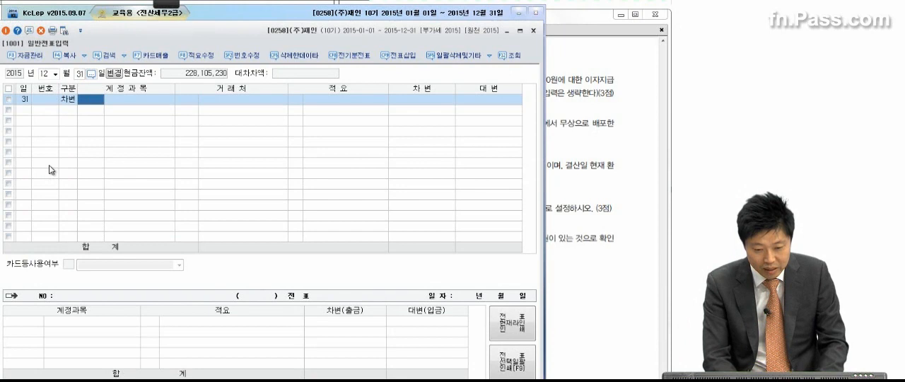
pyautogui.write('이자비용')
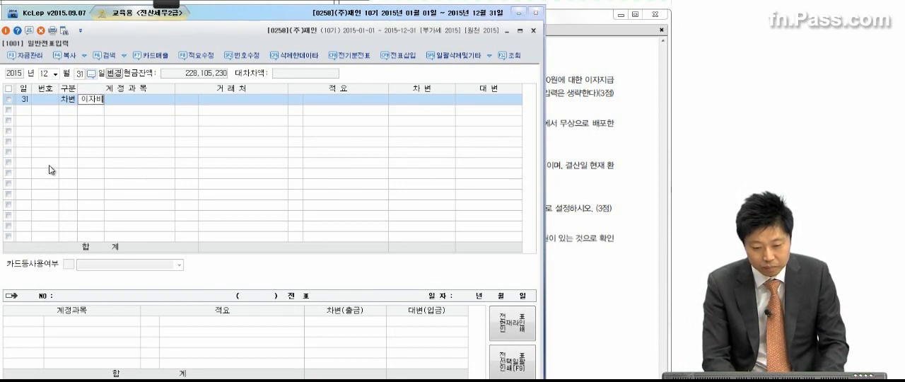
pyautogui.press('Return')
pyautogui.press('Return')
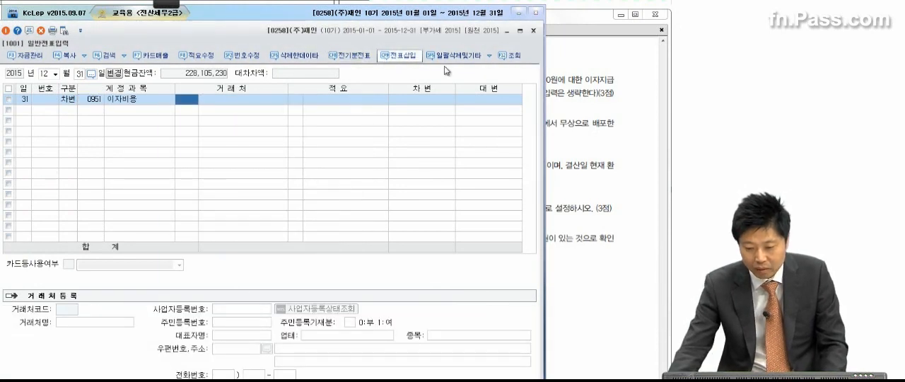
pyautogui.click(442, 100)
pyautogui.write('5000000')
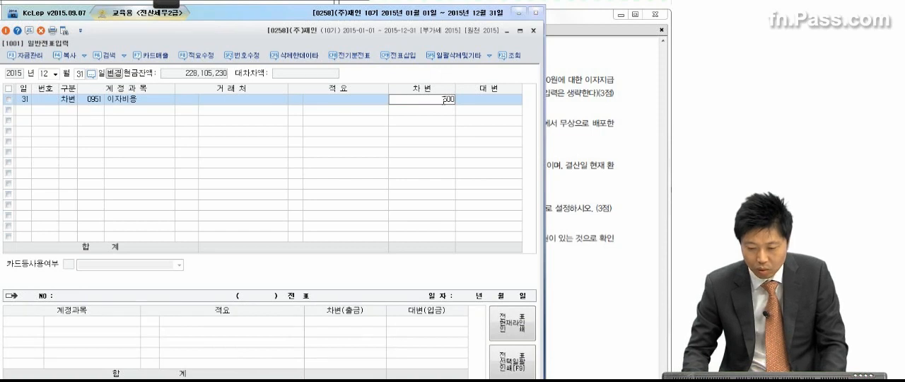
pyautogui.press('Return')
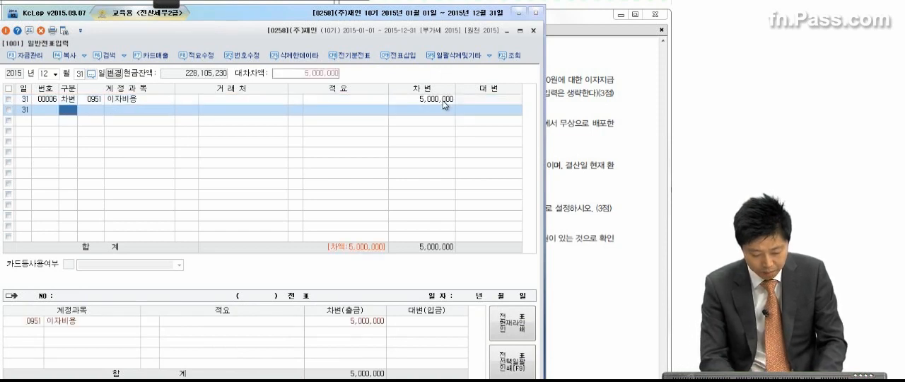
# Add the matching credit (대변) line to account 0262 미지급비용 for 5,000,000
pyautogui.write('4미지급')
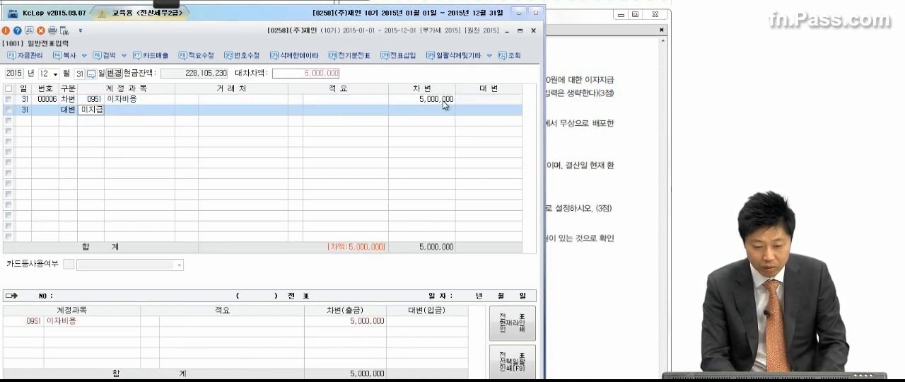
pyautogui.press('Return')
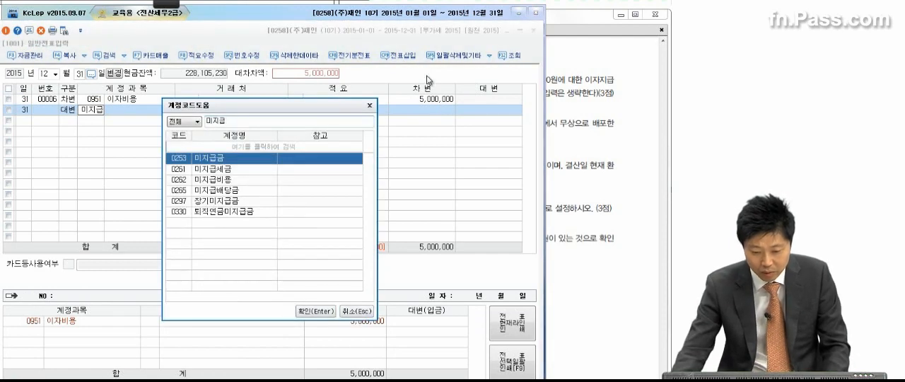
pyautogui.click(237, 181)
pyautogui.doubleClick(237, 181)
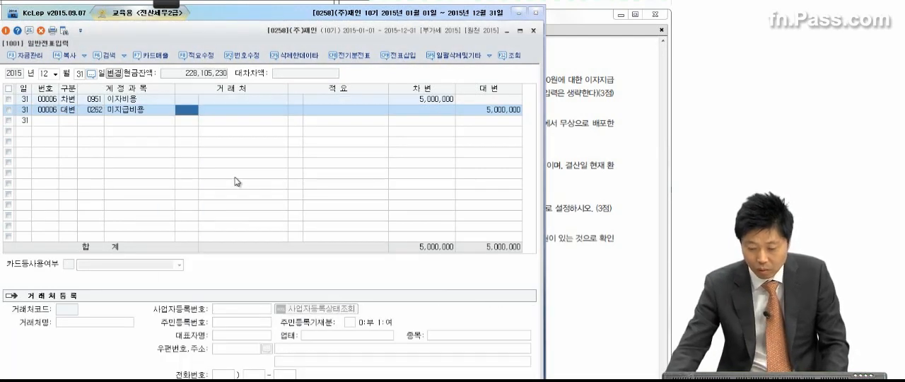
# Show item (2) in the exam PDF and pen-mark the 3,000,000원 제품재고 shortage and the free promotional distribution wording
pyautogui.click(593, 202)
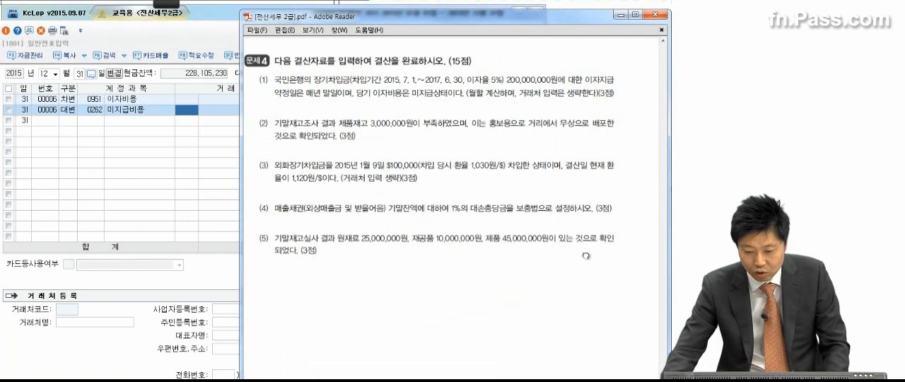
pyautogui.scroll(-2, 582, 226)
pyautogui.scroll(-2, 578, 202)
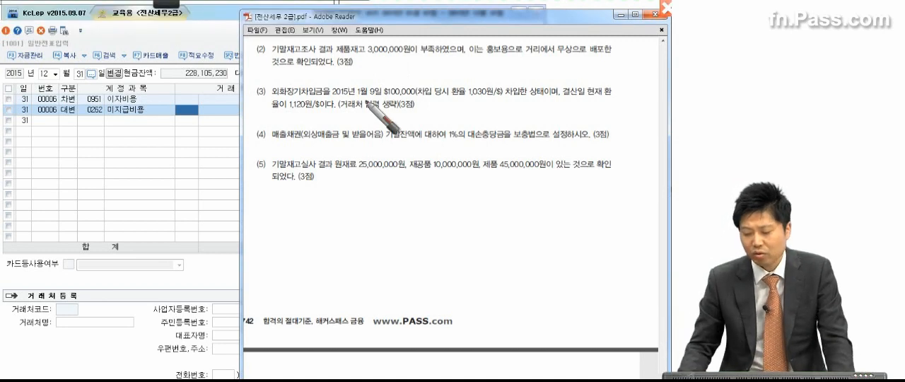
pyautogui.moveTo(331, 56)
pyautogui.mouseDown()
pyautogui.moveTo(410, 54)
pyautogui.moveTo(339, 42)
pyautogui.moveTo(338, 60)
pyautogui.mouseUp()
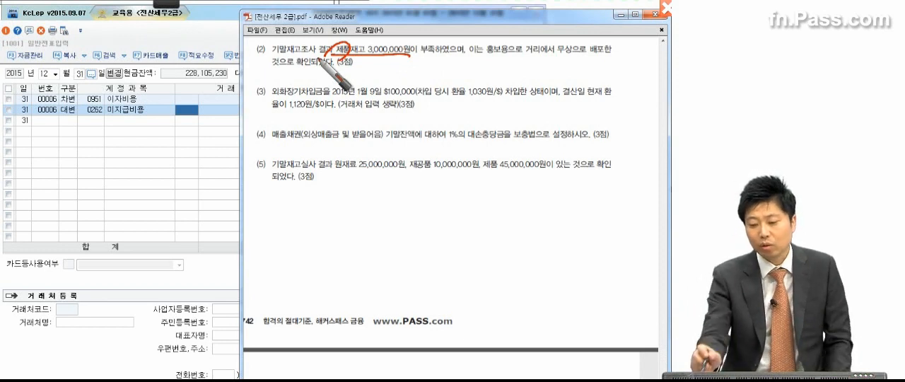
pyautogui.moveTo(517, 66)
pyautogui.mouseDown()
pyautogui.moveTo(541, 28)
pyautogui.moveTo(509, 65)
pyautogui.mouseUp()
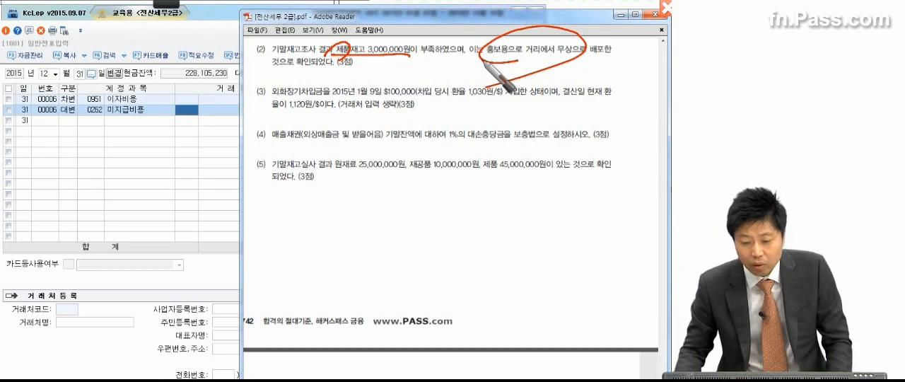
pyautogui.moveTo(486, 55); pyautogui.dragTo(576, 55)
pyautogui.moveTo(590, 55); pyautogui.dragTo(608, 55)
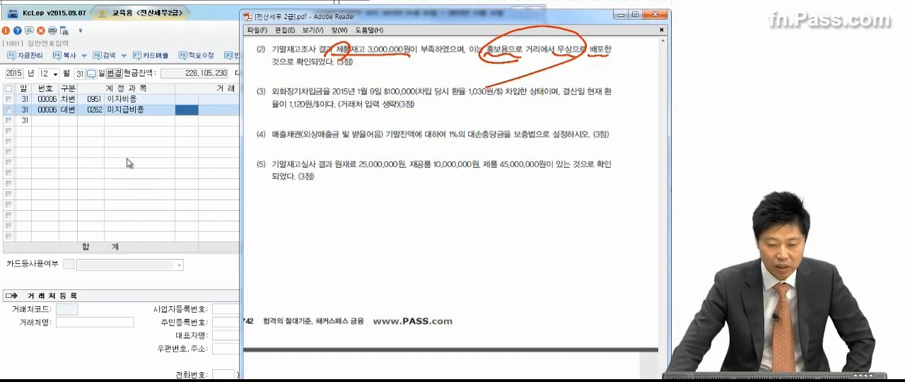
# Start a new debit (차변) line in the December 31 journal with account 0833 광고선전비 (판매관리비)
pyautogui.click(127, 159)
pyautogui.click(76, 120)
pyautogui.press('3')
pyautogui.press('Return')
pyautogui.write('광고')
pyautogui.press('Return')
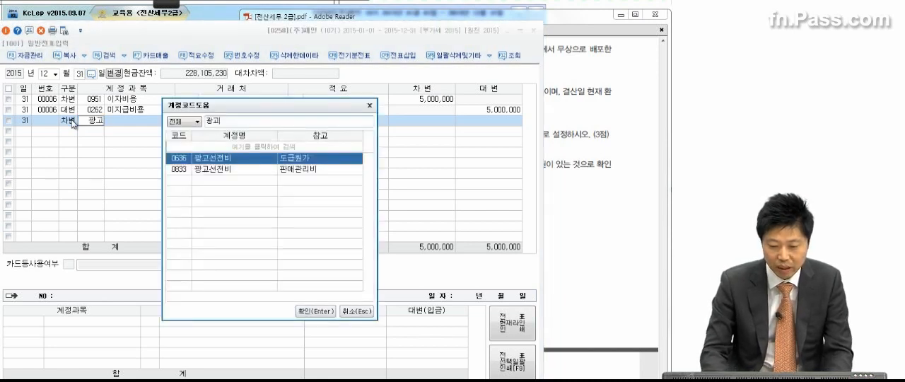
pyautogui.click(223, 170)
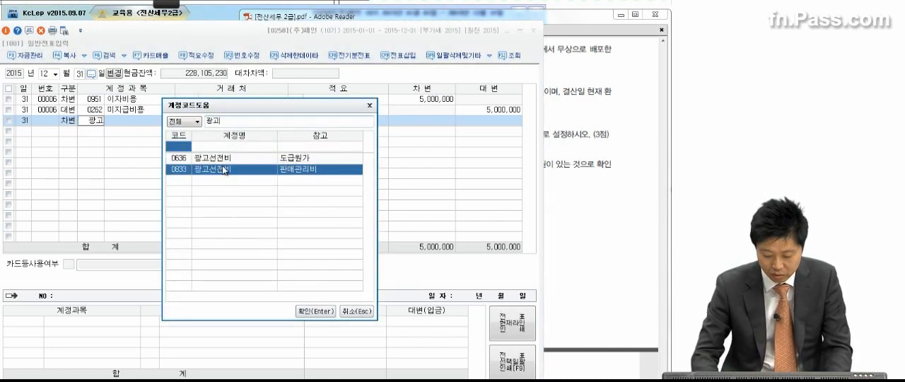
pyautogui.press('Return')
pyautogui.press('Return')
pyautogui.press('Return')
# Check item (2)'s amount in the exam PDF and enter 3,000,000 as the 광고선전비 debit
pyautogui.click(618, 113)
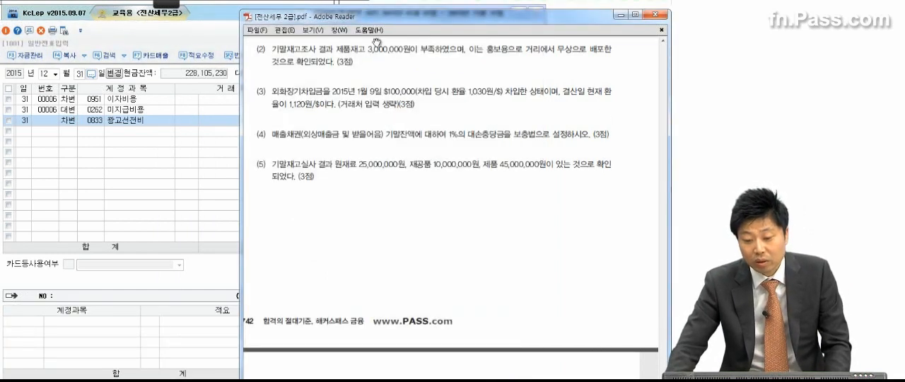
pyautogui.click(203, 152)
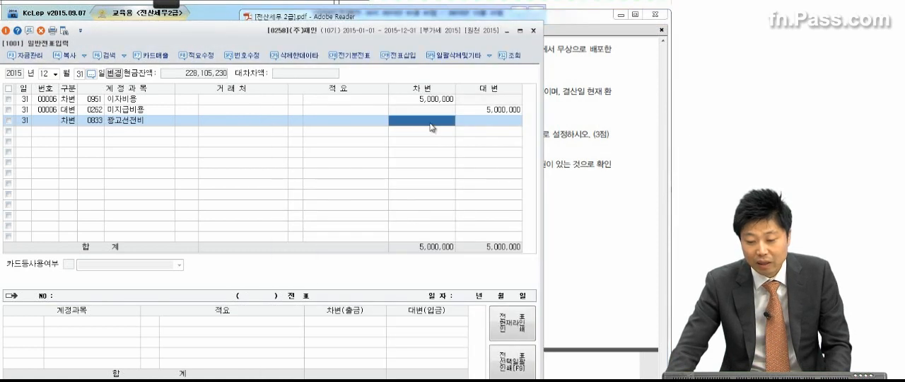
pyautogui.click(431, 122)
pyautogui.write('3,000,000')
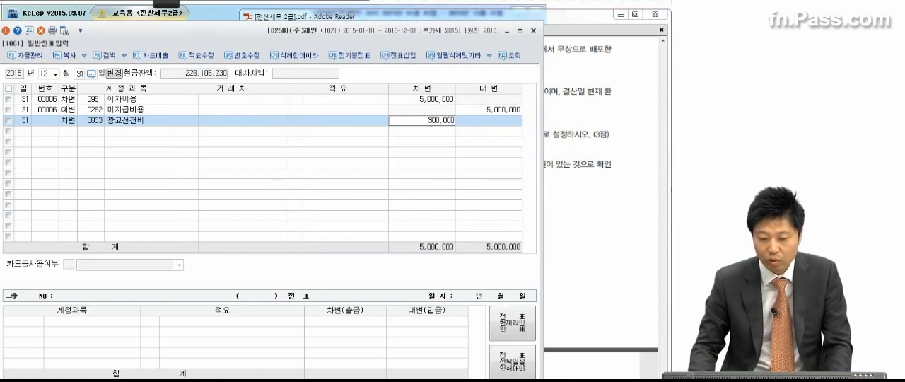
pyautogui.press('Return')
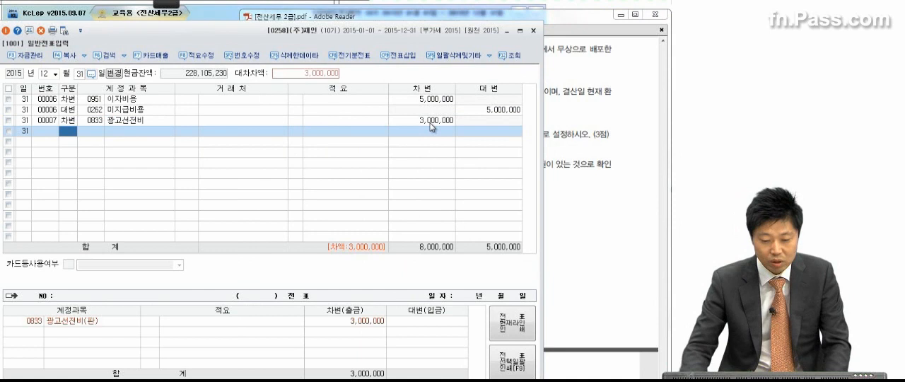
# Add a credit (대변) line to 0150 제품 for 3,000,000 with 적요 8, 타계정으로 대체액 손익계산서 반영분
pyautogui.write('4150')
pyautogui.press('Return')
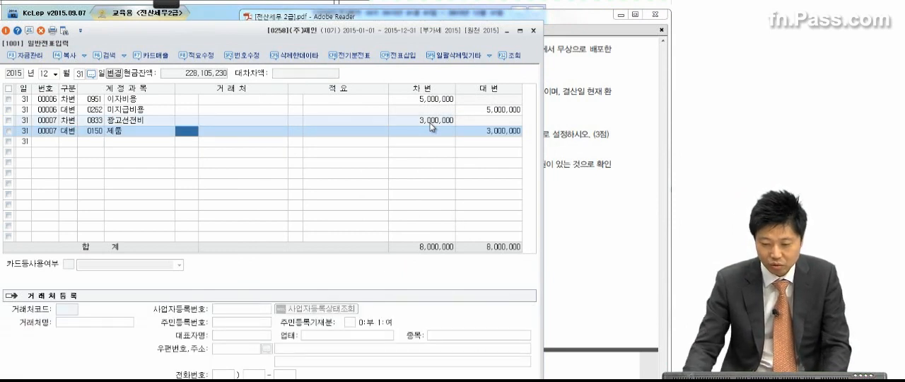
pyautogui.press('Return')
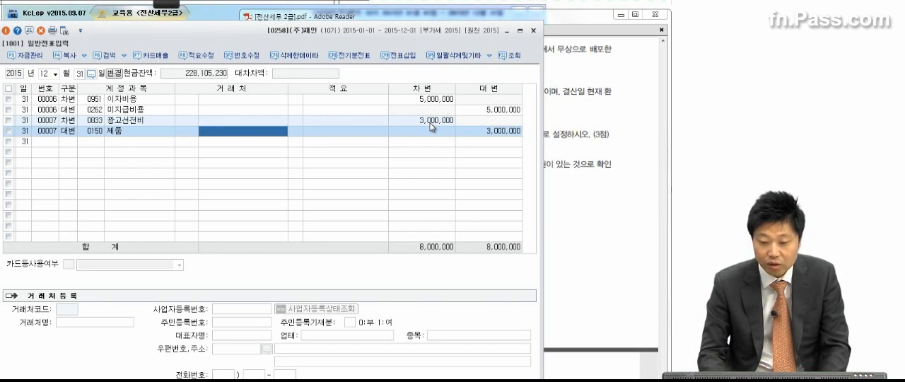
pyautogui.write('8')
pyautogui.press('Return')
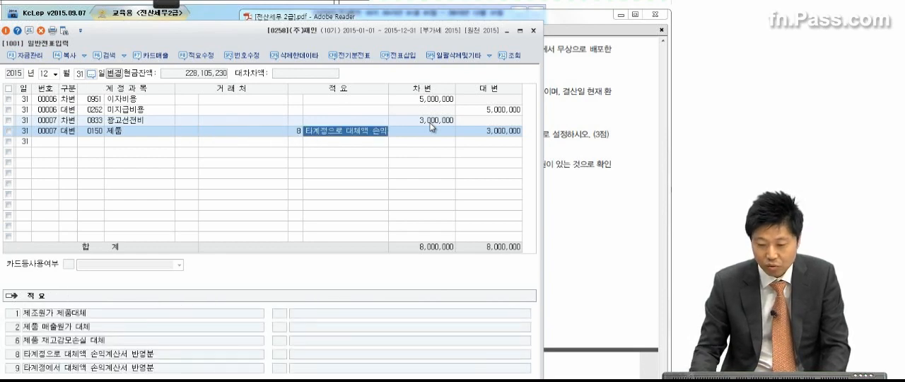
# Show item (3) in the exam PDF and pen-mark the 1,030원/$ borrowing rate, the borrowed status, 결산일, and the 1,120원/$ closing rate
pyautogui.click(600, 120)
pyautogui.scroll(-3, 569, 145)
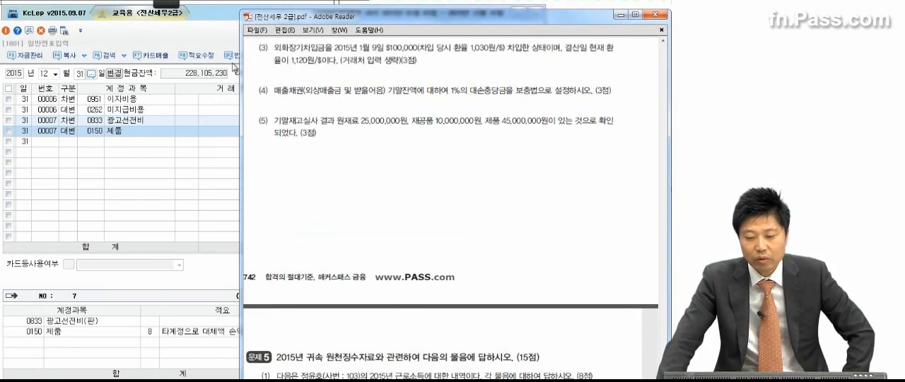
pyautogui.hotkey('ctrl', '2')
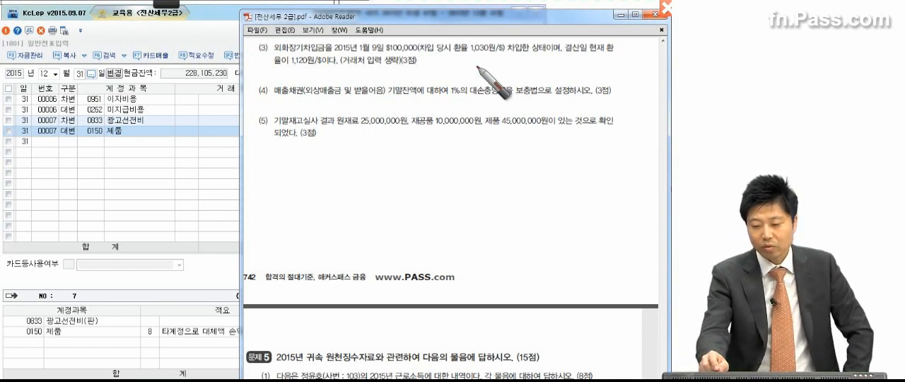
pyautogui.moveTo(464, 56); pyautogui.dragTo(558, 57)
pyautogui.click(586, 55)
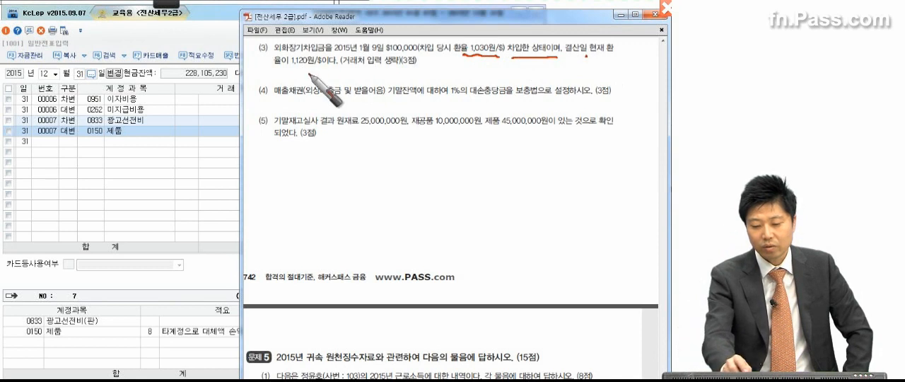
pyautogui.moveTo(283, 69); pyautogui.dragTo(318, 68)
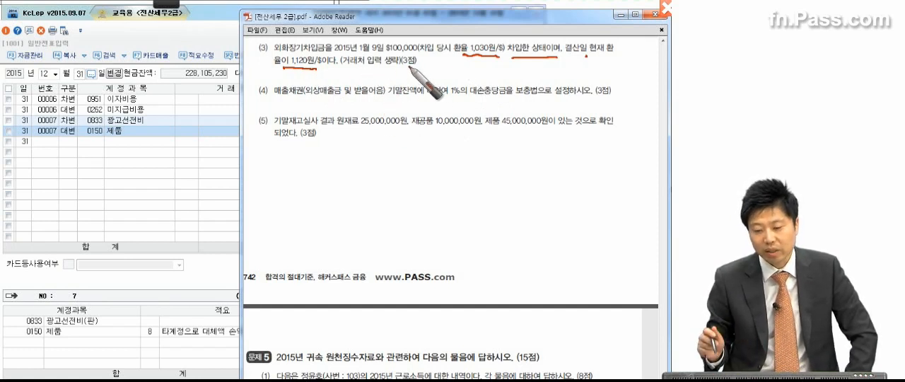
# Underline item (3)'s 거래처 입력 생략 note, mark the 1,120원 rate, and circle 1,030원
pyautogui.moveTo(357, 72); pyautogui.dragTo(386, 72)
pyautogui.moveTo(315, 54); pyautogui.dragTo(308, 63)
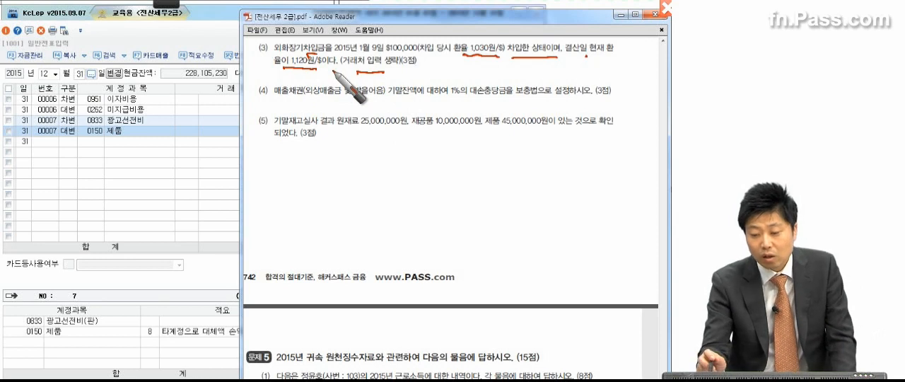
pyautogui.moveTo(501, 48)
pyautogui.mouseDown()
pyautogui.moveTo(484, 62)
pyautogui.moveTo(465, 56)
pyautogui.moveTo(500, 53)
pyautogui.mouseUp()
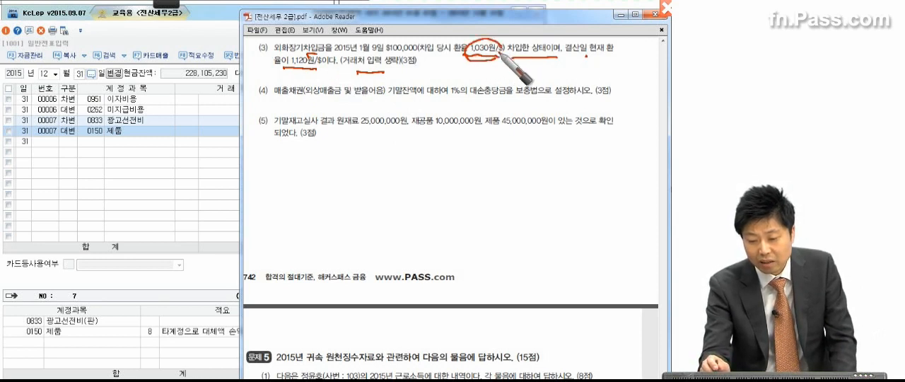
# Circle item (3)'s 1,120원 rate, write out 90 × 100,000 = 9,000,000 beside it, circle the result, and clear the pen marks
pyautogui.moveTo(320, 73)
pyautogui.mouseDown()
pyautogui.moveTo(294, 71)
pyautogui.moveTo(314, 77)
pyautogui.mouseUp()
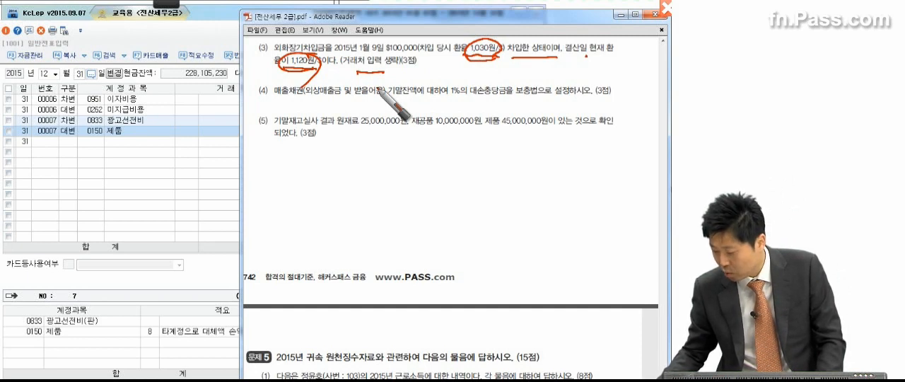
pyautogui.moveTo(471, 69)
pyautogui.mouseDown()
pyautogui.moveTo(464, 85)
pyautogui.moveTo(483, 74)
pyautogui.moveTo(502, 91)
pyautogui.mouseUp()
pyautogui.moveTo(505, 76)
pyautogui.mouseDown()
pyautogui.moveTo(548, 88)
pyautogui.moveTo(616, 76)
pyautogui.mouseUp()
pyautogui.moveTo(482, 108); pyautogui.dragTo(508, 108)
pyautogui.moveTo(496, 116); pyautogui.dragTo(511, 114)
pyautogui.moveTo(552, 96); pyautogui.dragTo(536, 119)
pyautogui.moveTo(556, 115)
pyautogui.mouseDown()
pyautogui.moveTo(657, 121)
pyautogui.moveTo(537, 125)
pyautogui.moveTo(624, 150)
pyautogui.mouseUp()
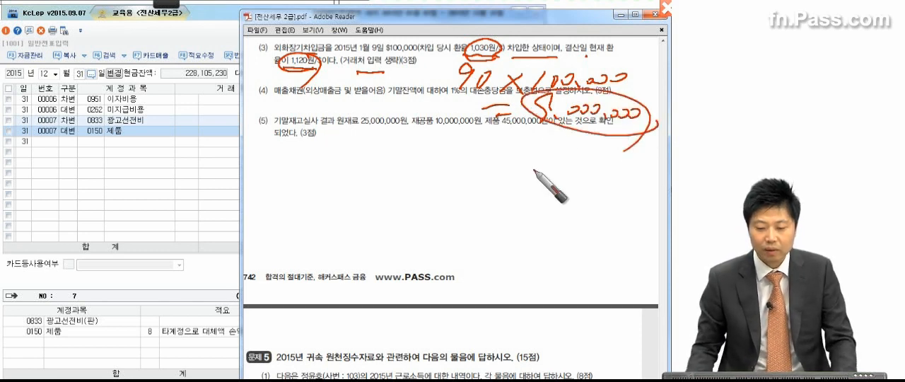
pyautogui.press('Escape')
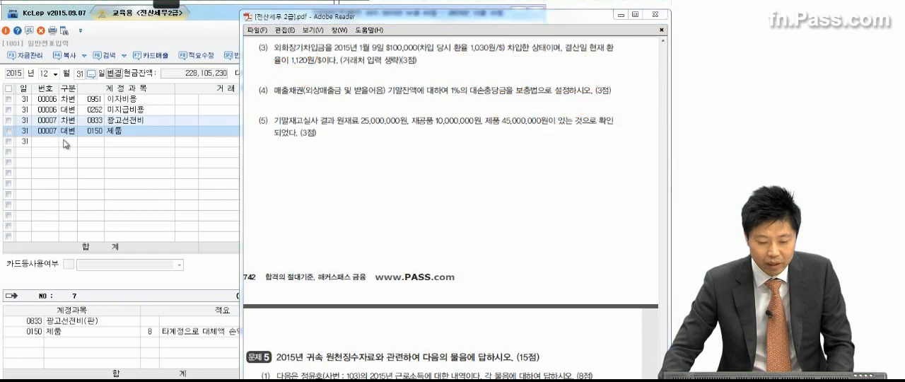
# Start a December 31 debit (차변) line and look up 외화환 to choose account 0955 외화환산손실
pyautogui.click(68, 145)
pyautogui.write('3')
pyautogui.press('Return')
pyautogui.write('외')
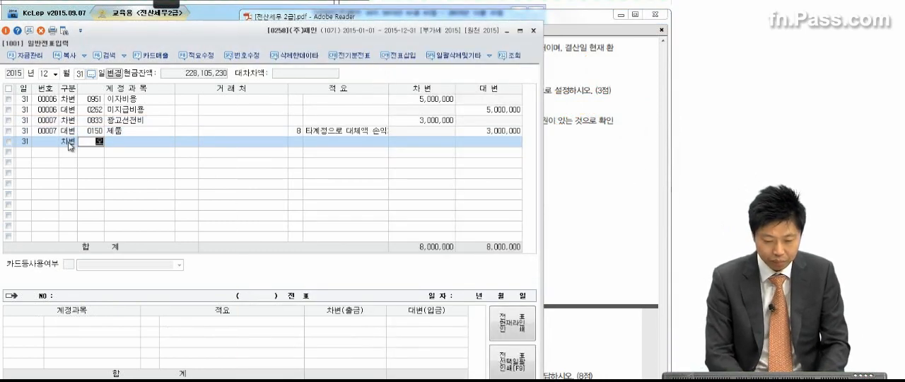
pyautogui.write('화히')
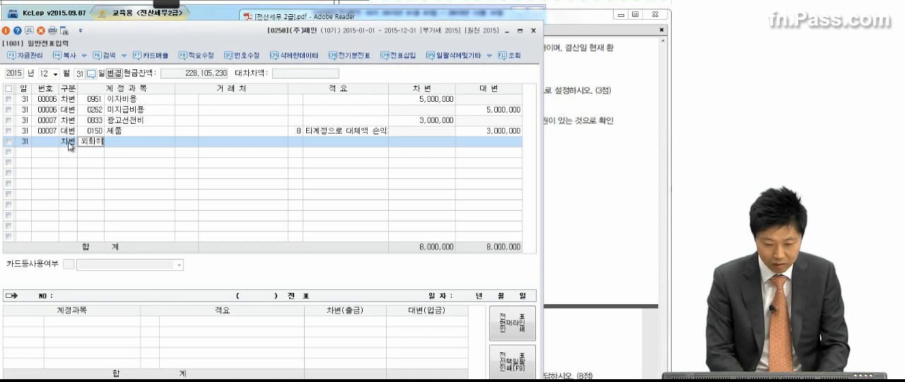
pyautogui.press('BackSpace')
pyautogui.press('BackSpace')
pyautogui.write('호')
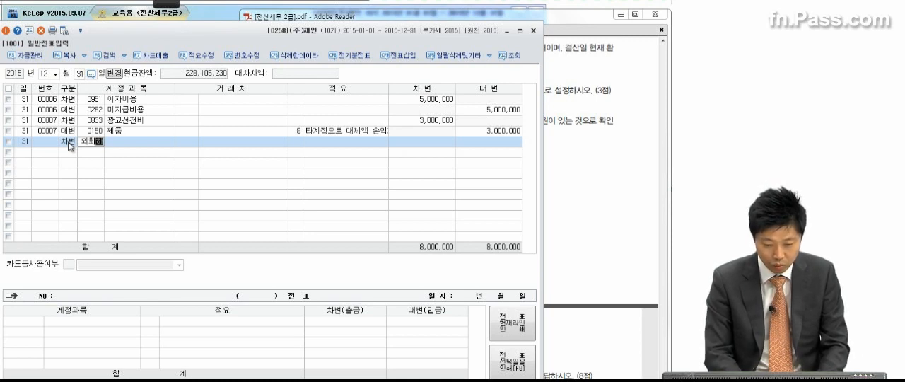
pyautogui.press('BackSpace')
pyautogui.press('BackSpace')
pyautogui.write('호환')
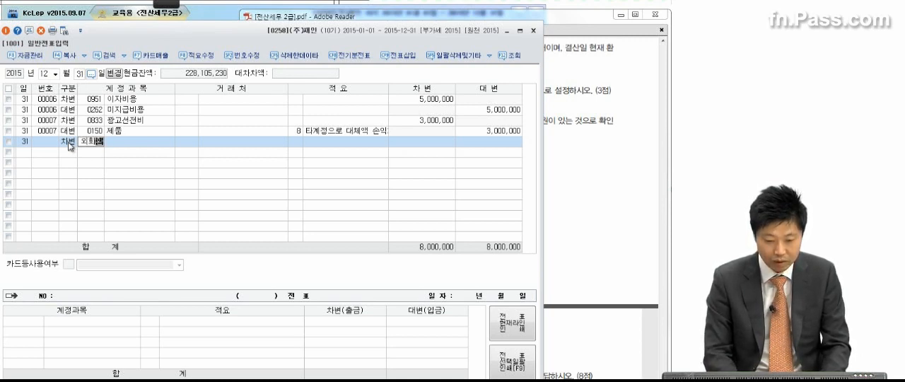
pyautogui.press('Return')
pyautogui.press('Down')
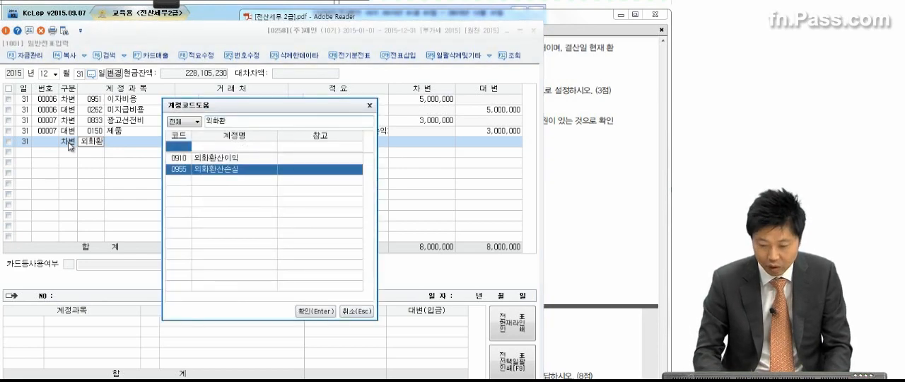
pyautogui.press('Return')
# Enter 9,000,000 as the 외화환산손실 debit amount
pyautogui.click(411, 147)
pyautogui.write('900,00')
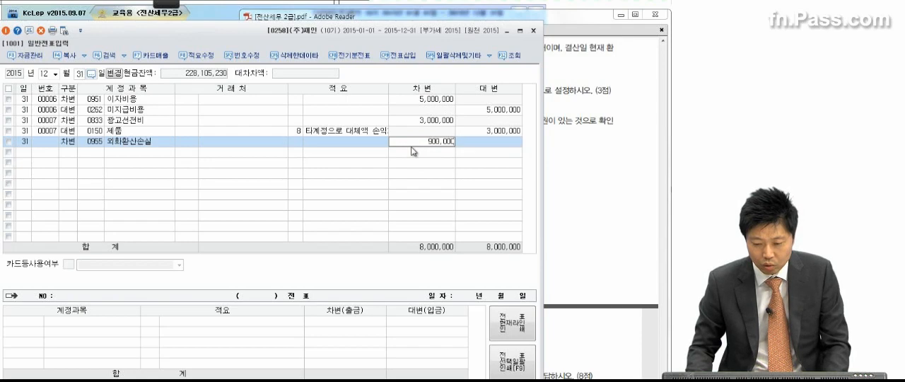
pyautogui.write('0')
pyautogui.press('Return')
# Add a credit (대변) line to 0305 외화장기차입금 for 9,000,000, leaving the 거래처 blank
pyautogui.write('4')
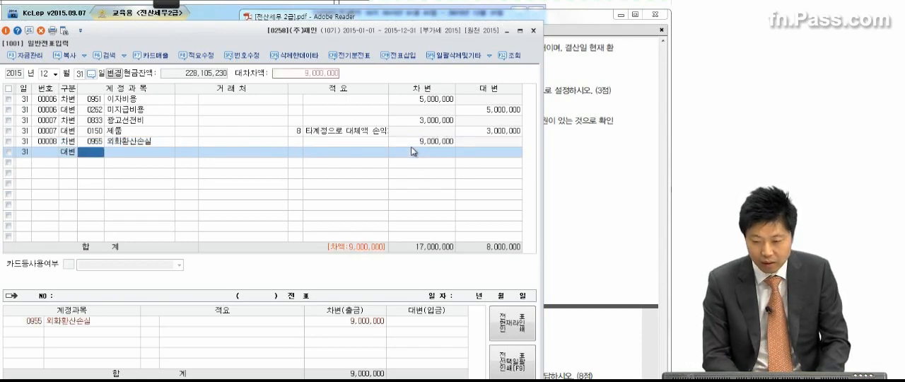
pyautogui.hotkey('alt', 'Tab')
pyautogui.click(85, 154)
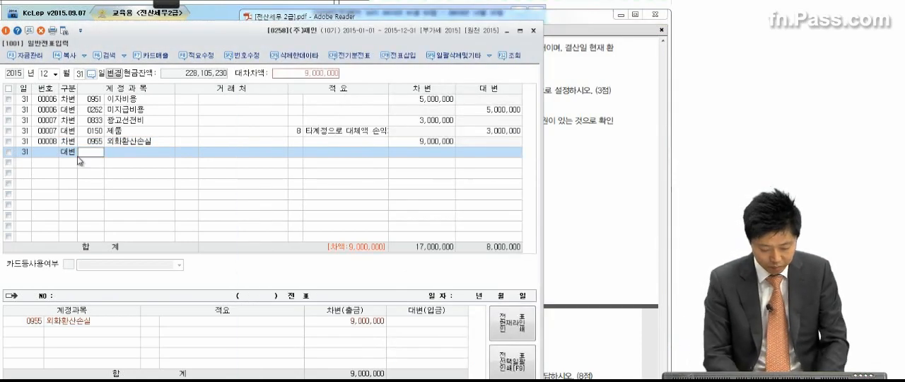
pyautogui.write('외화재')
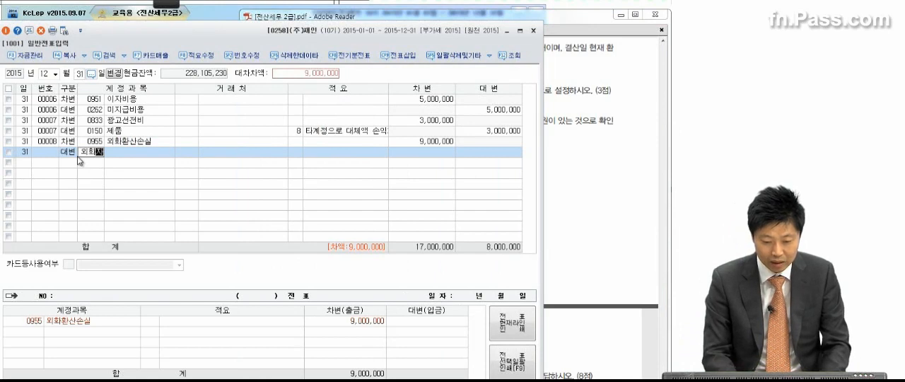
pyautogui.press('Return')
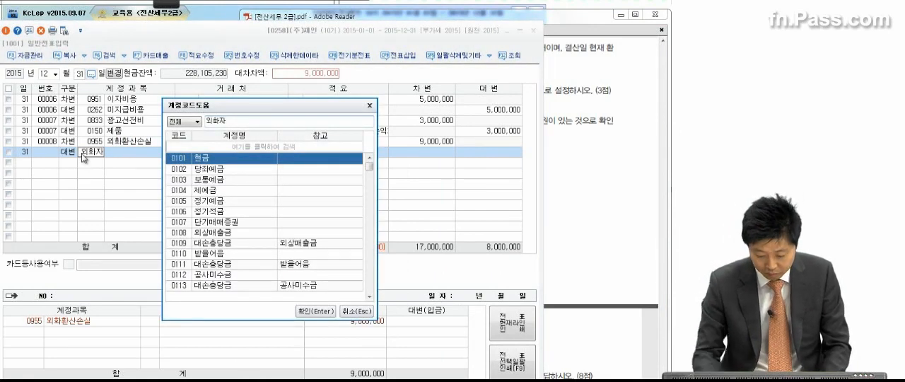
pyautogui.press('BackSpace')
pyautogui.write('장')
pyautogui.press('Return')
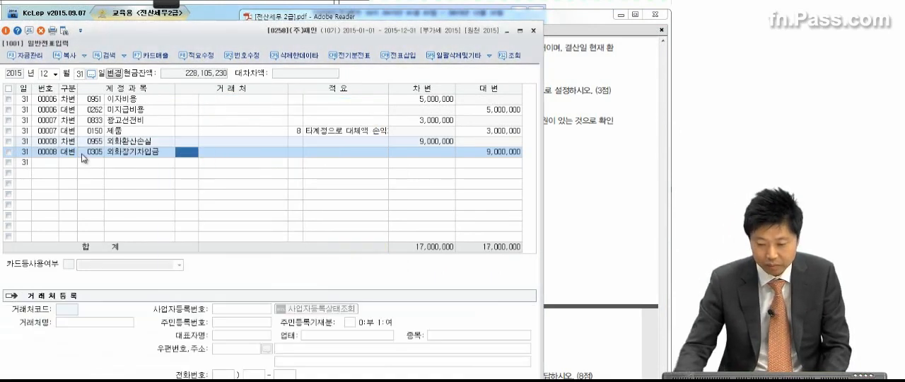
pyautogui.press('Return')
pyautogui.press('Return')
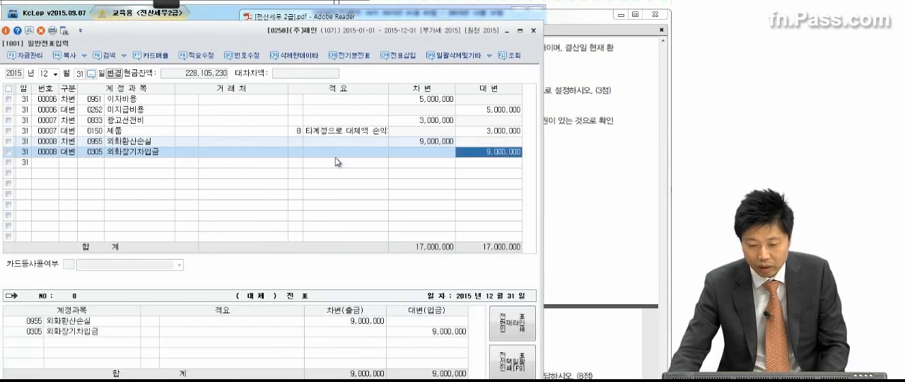
pyautogui.click(192, 155)
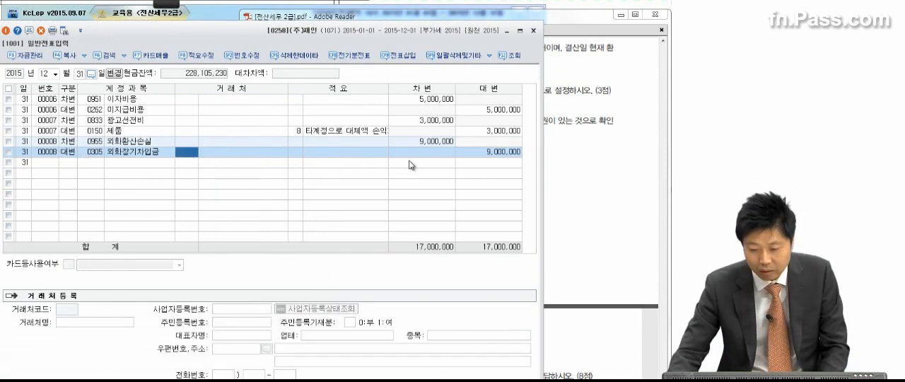
pyautogui.click(470, 154)
# Show items (4) and (5) in the exam PDF and return to the 외화장기차입금 voucher line
pyautogui.click(590, 140)
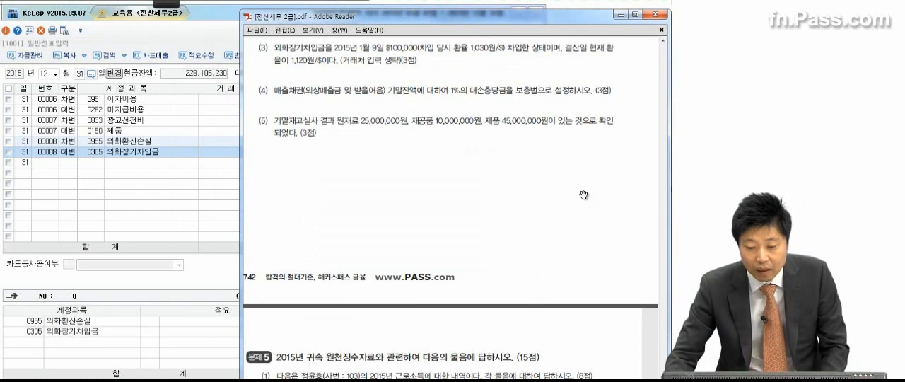
pyautogui.scroll(-1, 588, 188)
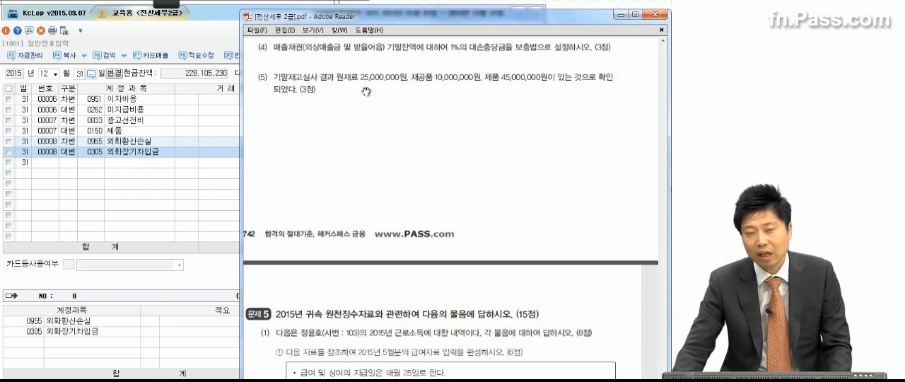
pyautogui.click(138, 154)
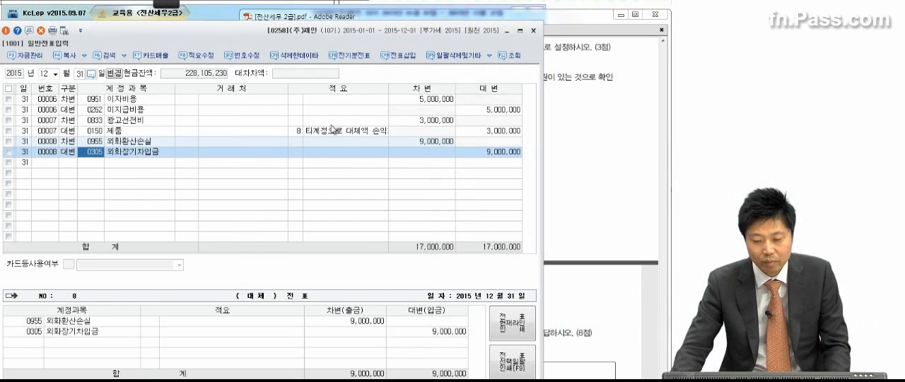
# Close 일반전표입력 and open 결산자료입력 for the period 2015년 01월 to 2015년 12월
pyautogui.click(535, 31)
pyautogui.click(520, 7)
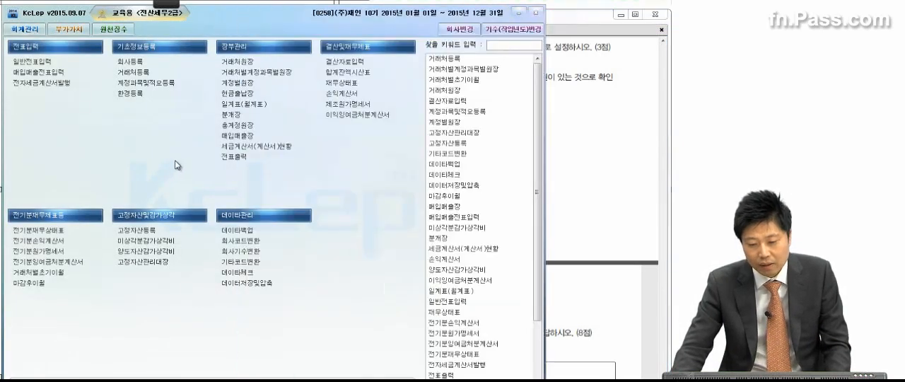
pyautogui.click(330, 64)
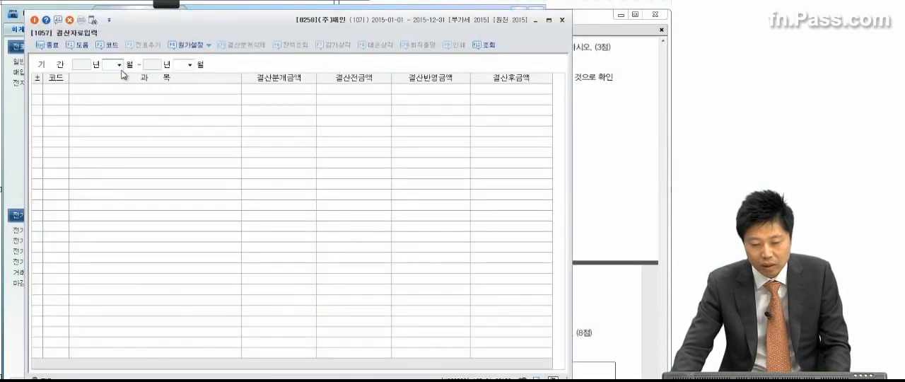
pyautogui.click(120, 65)
pyautogui.click(115, 74)
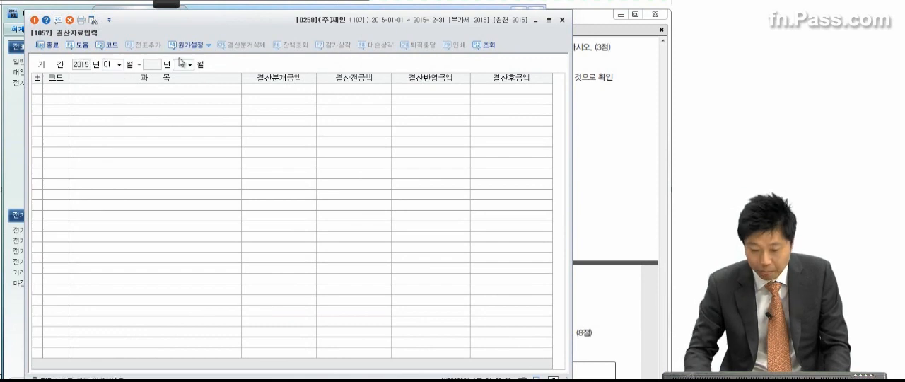
# Check item (4) in the exam PDF and open the 대손상각 calculation in 결산자료입력
pyautogui.click(600, 96)
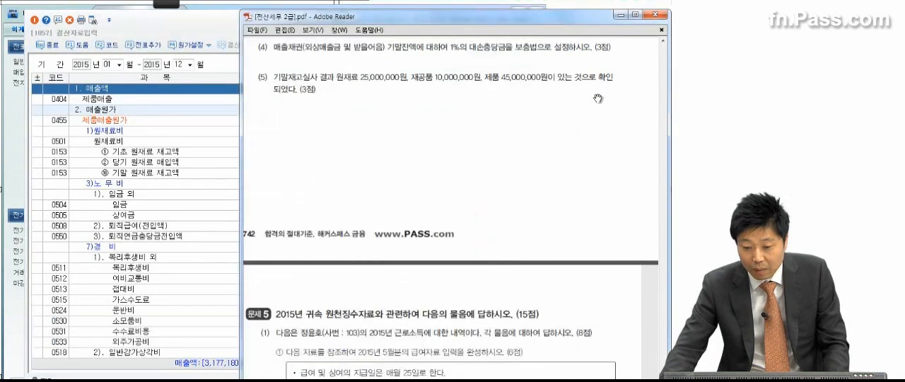
pyautogui.click(145, 186)
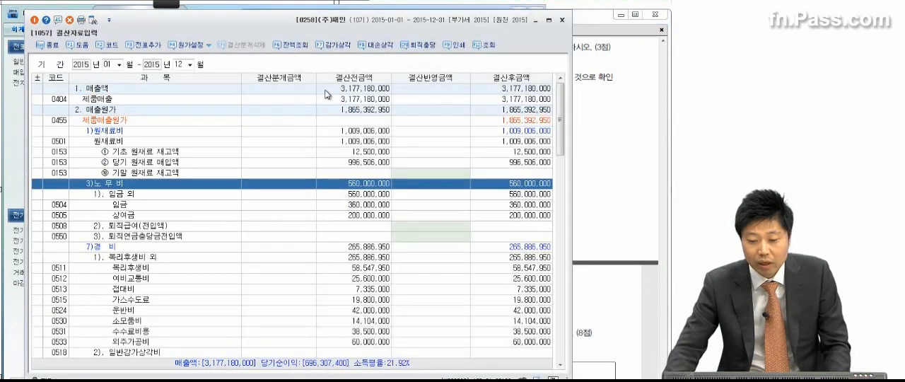
pyautogui.click(377, 45)
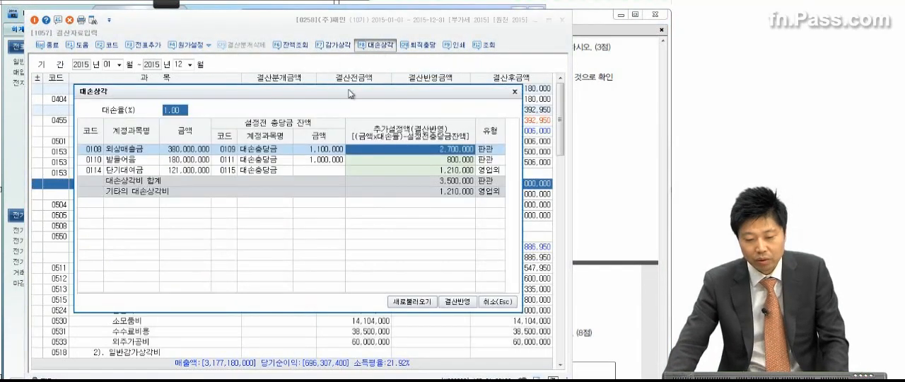
# Examine the 외상매출금 and 받을어음 rows, their existing allowance balances, and the 대손율 in the 대손상각 calculation
pyautogui.click(130, 160)
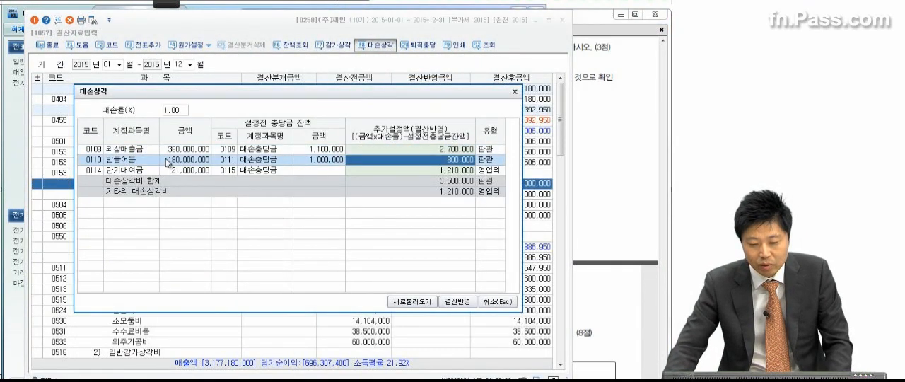
pyautogui.click(304, 150)
pyautogui.click(179, 110)
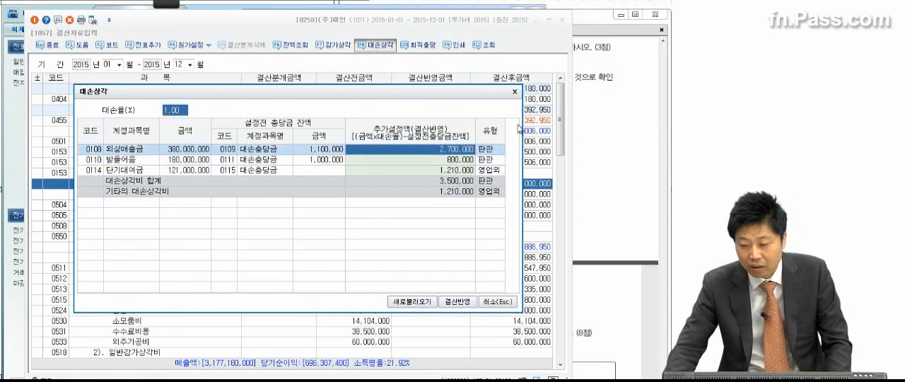
pyautogui.click(592, 123)
pyautogui.click(200, 181)
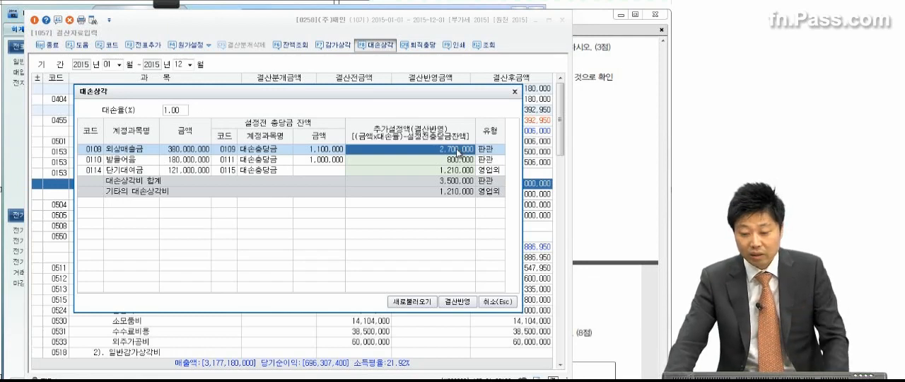
# Clear the 추가설정액 for 0114 단기대여금 and apply the 외상매출금 and 받을어음 allowances to the closing data (결산반영)
pyautogui.click(457, 160)
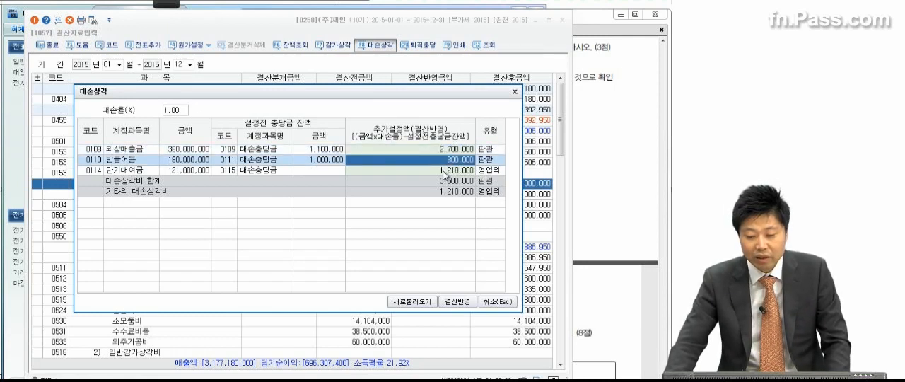
pyautogui.click(445, 173)
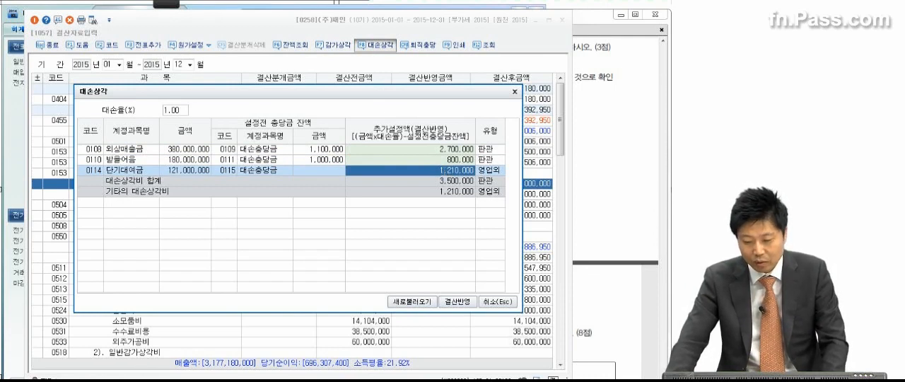
pyautogui.press('Delete')
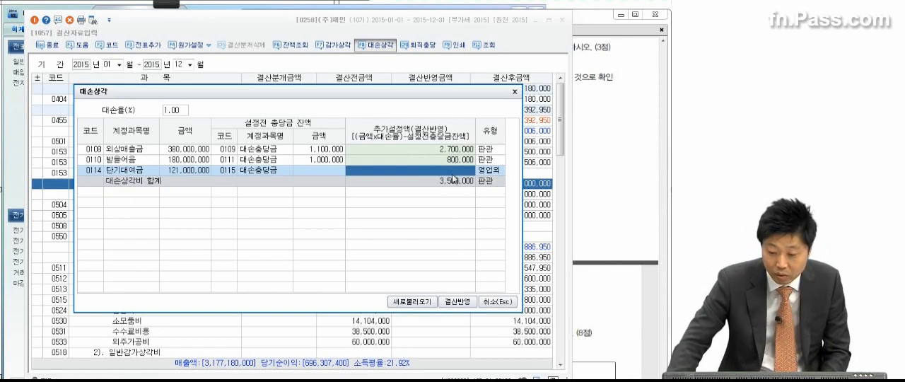
pyautogui.click(473, 303)
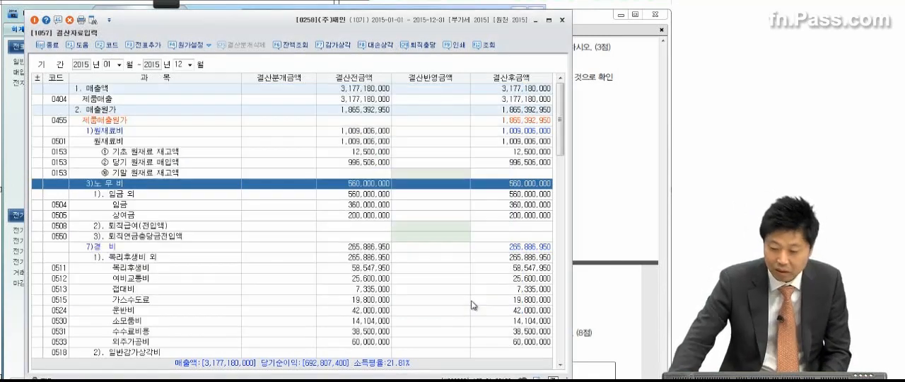
pyautogui.click(471, 301)
# Check the 결산반영금액 of 외상매출금 and 받을어음 under 5). 대손상각 in 판매비와 일반관리비
pyautogui.scroll(-5, 472, 300)
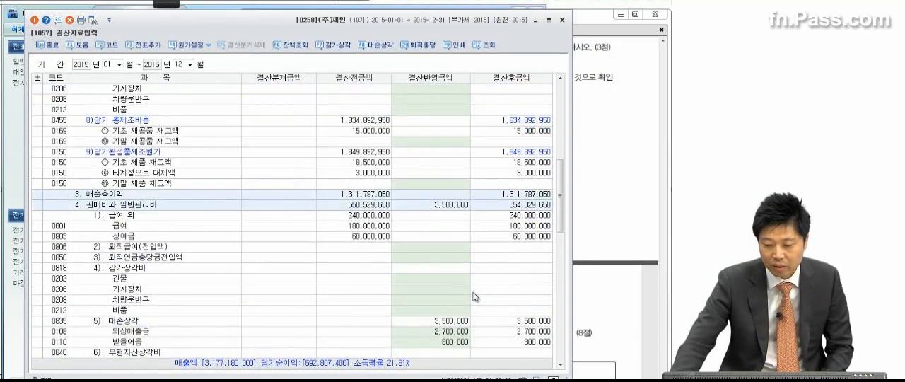
pyautogui.scroll(-2, 473, 297)
pyautogui.click(443, 238)
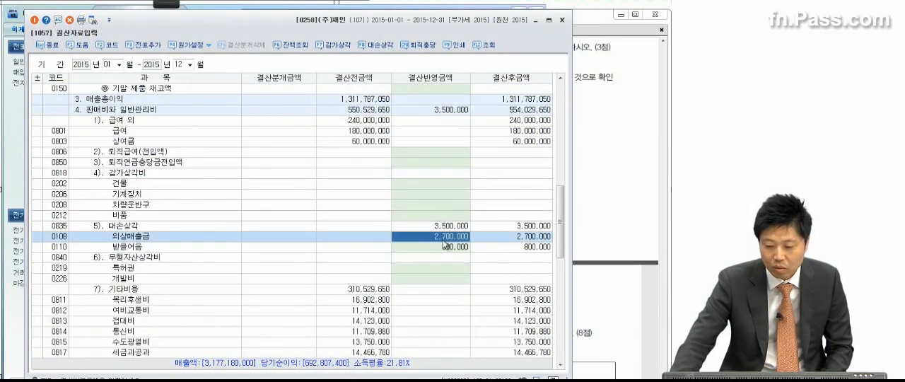
pyautogui.click(443, 246)
pyautogui.click(445, 268)
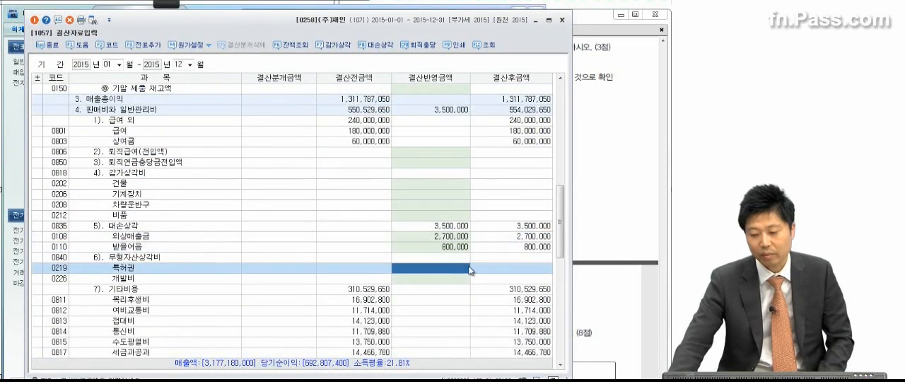
# Check item (5) in the exam PDF and enter 25,000,000 as 결산반영금액 for 기말 원재료 재고액 in 결산자료입력
pyautogui.click(591, 207)
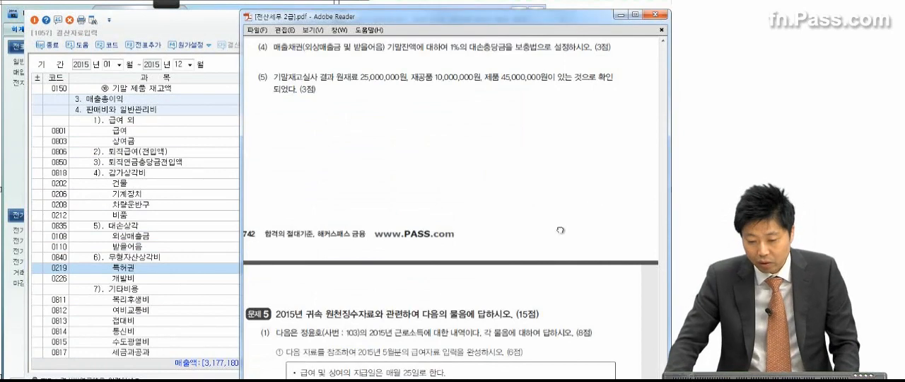
pyautogui.scroll(-1, 562, 228)
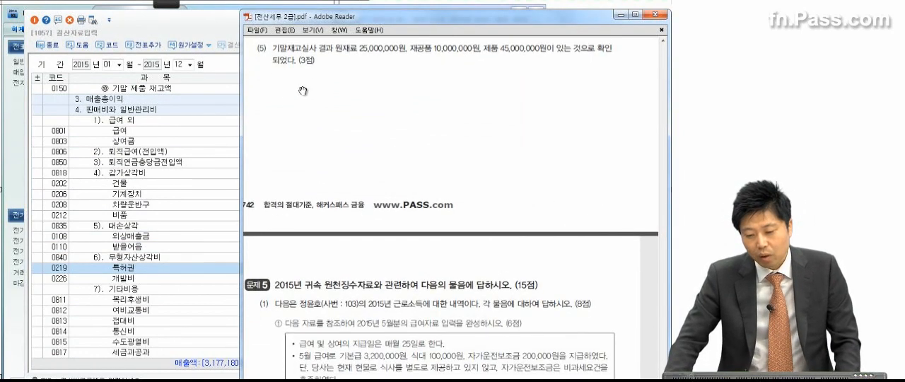
pyautogui.click(220, 154)
pyautogui.scroll(8, 219, 157)
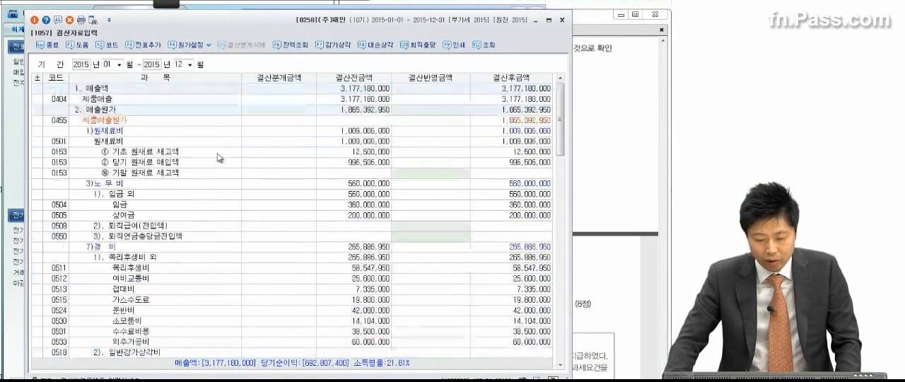
pyautogui.click(401, 173)
pyautogui.write('35000000')
pyautogui.press('Return')
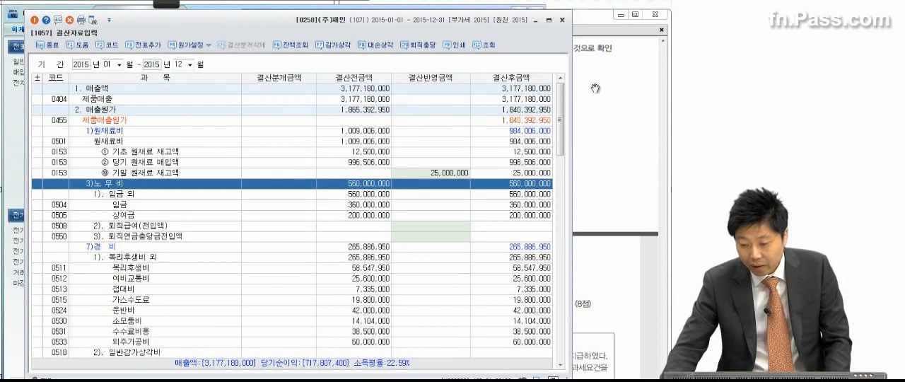
# Recheck the item (5) inventory figures and enter 10,000,000 as 결산반영금액 for 기말 재공품 재고액
pyautogui.click(596, 90)
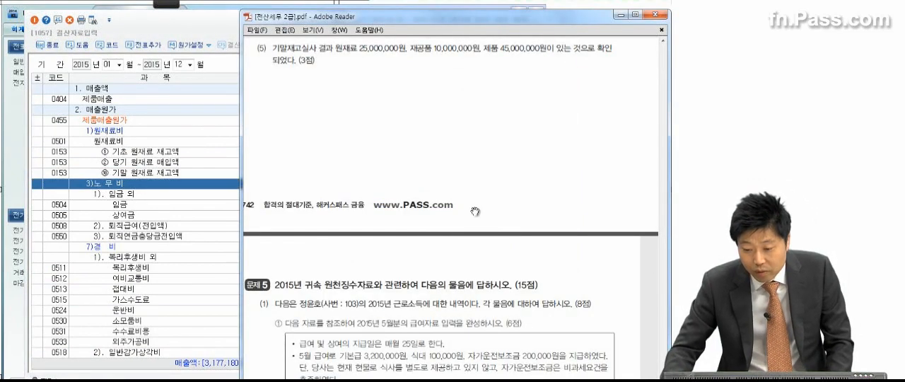
pyautogui.click(190, 236)
pyautogui.scroll(-2, 191, 238)
pyautogui.scroll(-2, 191, 238)
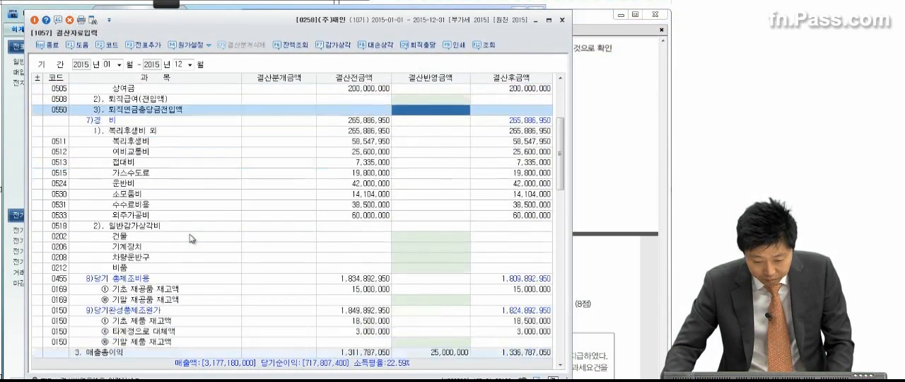
pyautogui.scroll(-1, 191, 238)
pyautogui.click(408, 268)
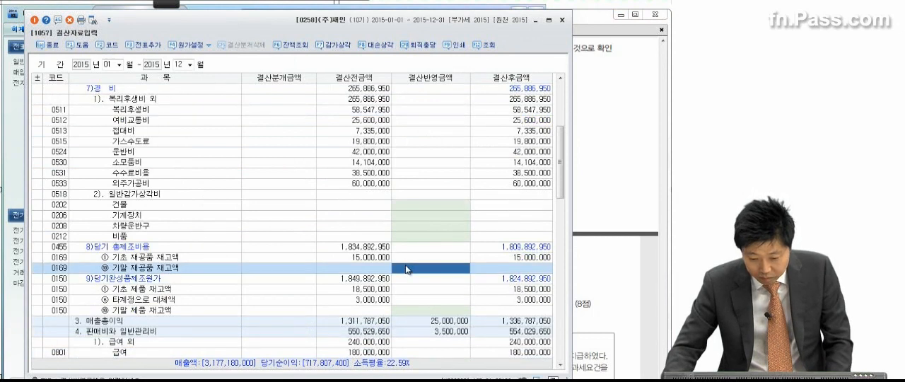
pyautogui.write('10,000,000')
pyautogui.press('Return')
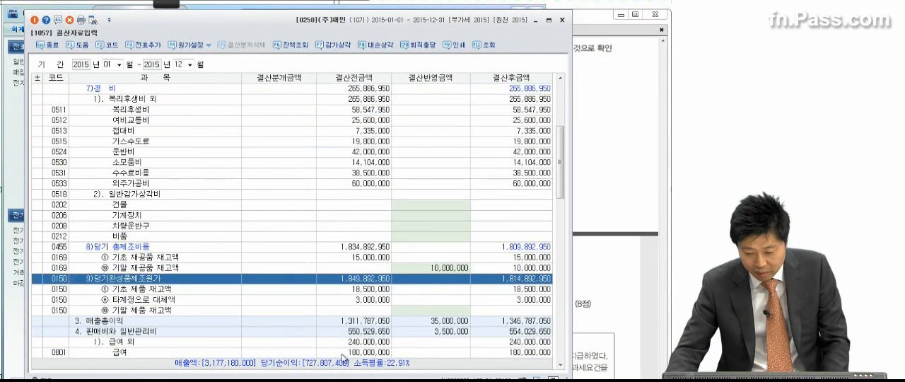
# Check the 제품 figure in item (5) and enter 45,000,000 as 결산반영금액 for 기말 제품 재고액
pyautogui.click(410, 311)
pyautogui.click(604, 160)
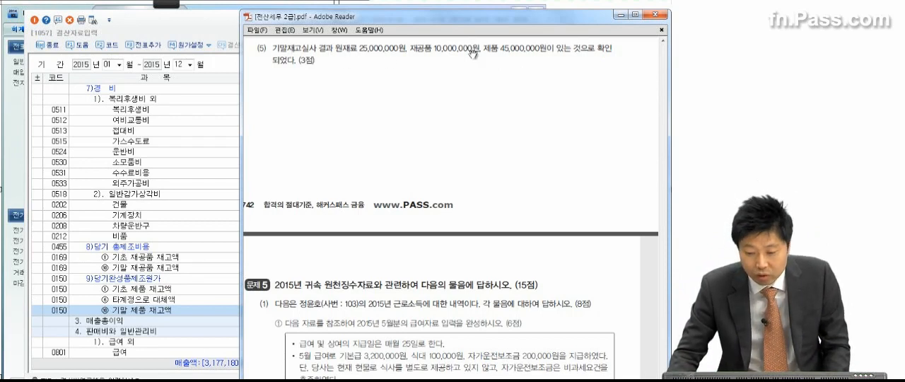
pyautogui.click(159, 236)
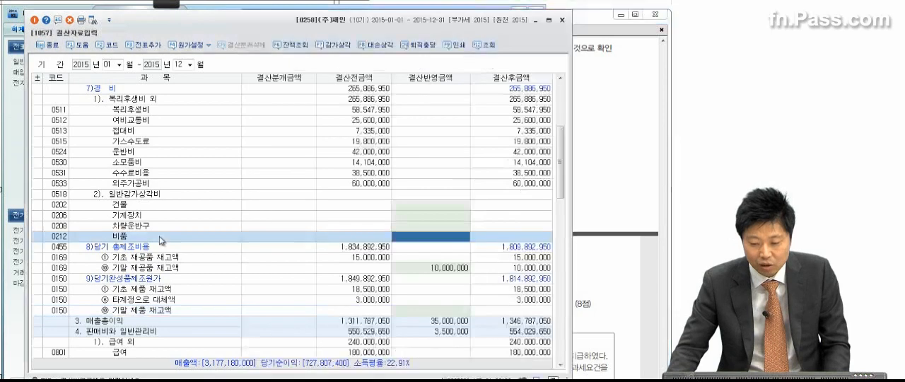
pyautogui.click(161, 277)
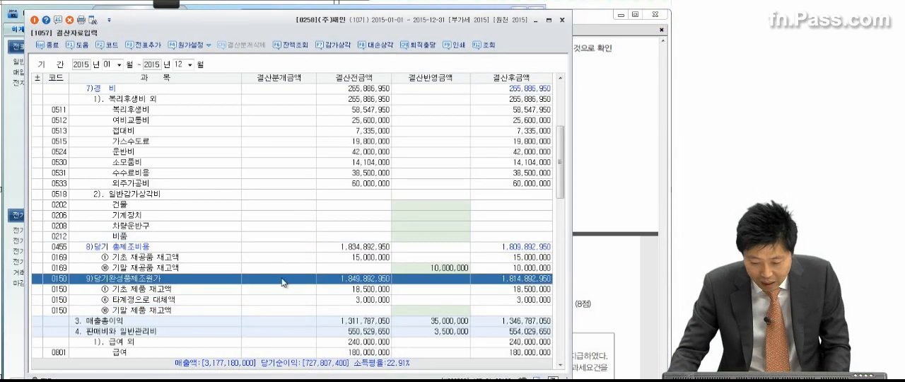
pyautogui.click(429, 311)
pyautogui.write('45,000,000')
pyautogui.press('Return')
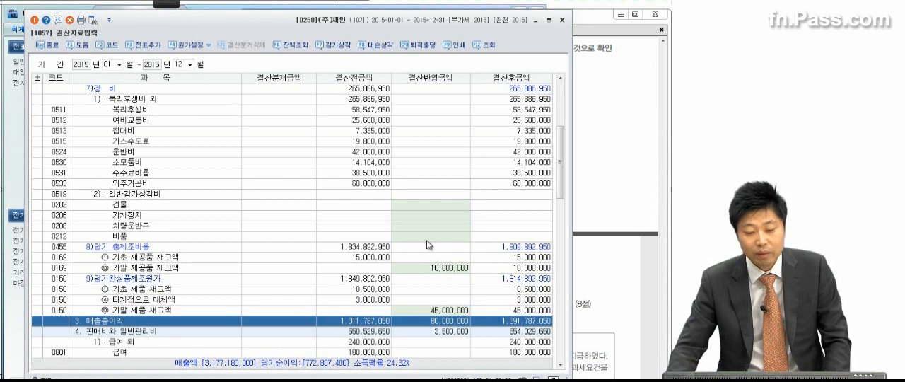
# Add the closing entries to the general vouchers with 전표추가 and close 결산자료입력
pyautogui.click(144, 44)
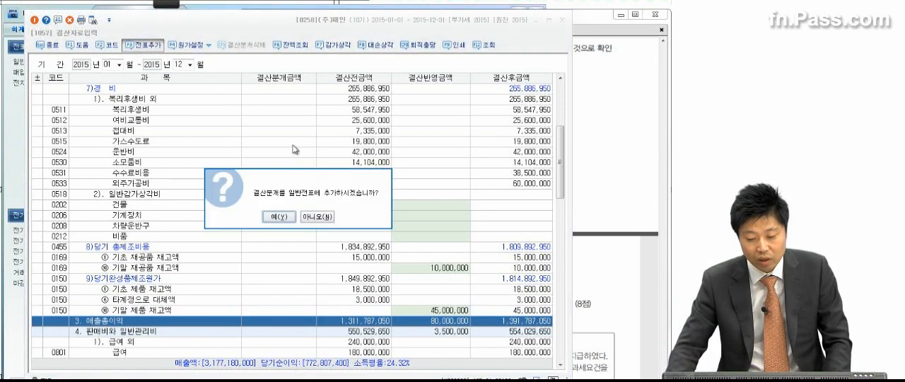
pyautogui.click(281, 219)
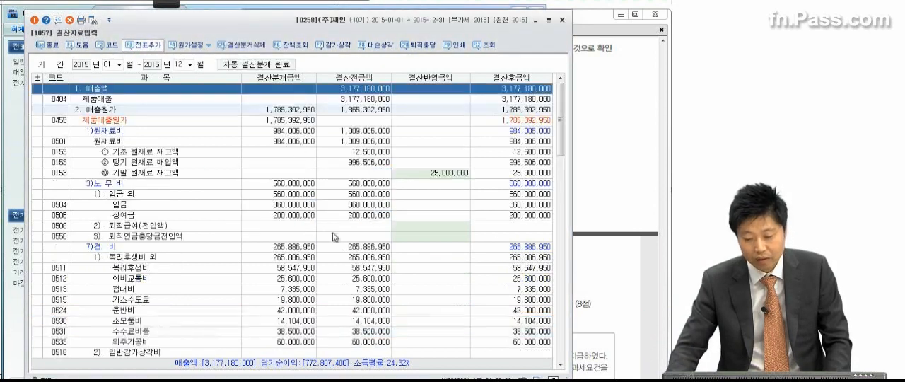
pyautogui.click(563, 20)
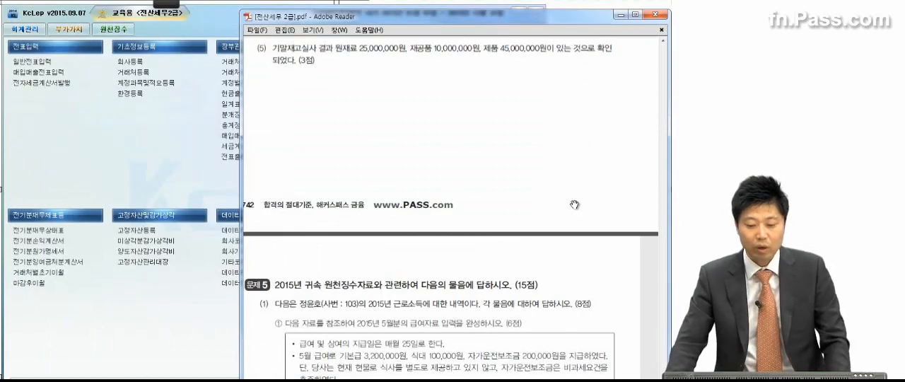
# Read 문제 5 item (1) in the exam PDF, temporarily marking the 급여자료입력 task, 원천징수이행상황신고서 and the 전월 미환급세액 of 78,000원
pyautogui.scroll(-6, 544, 253)
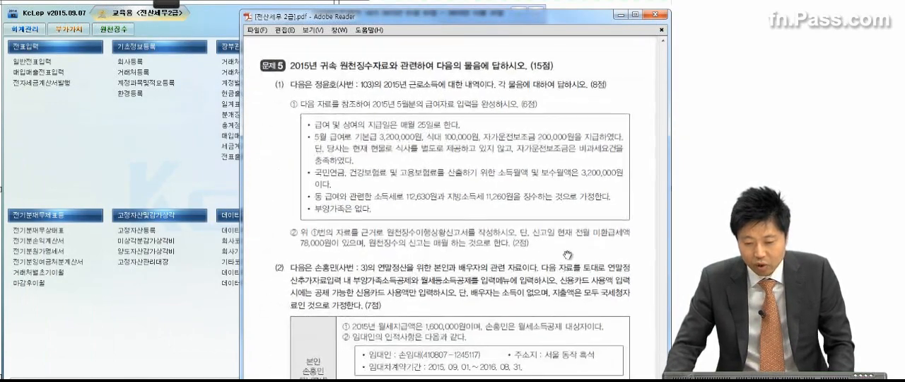
pyautogui.scroll(-1, 563, 275)
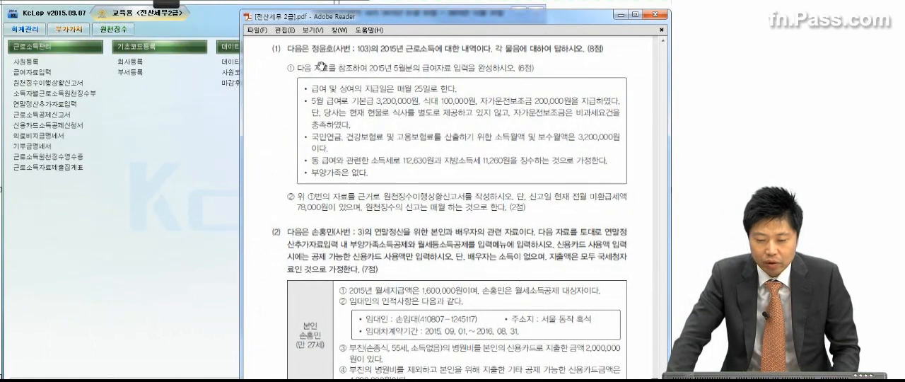
pyautogui.moveTo(166, 3)
pyautogui.click(31, 22)
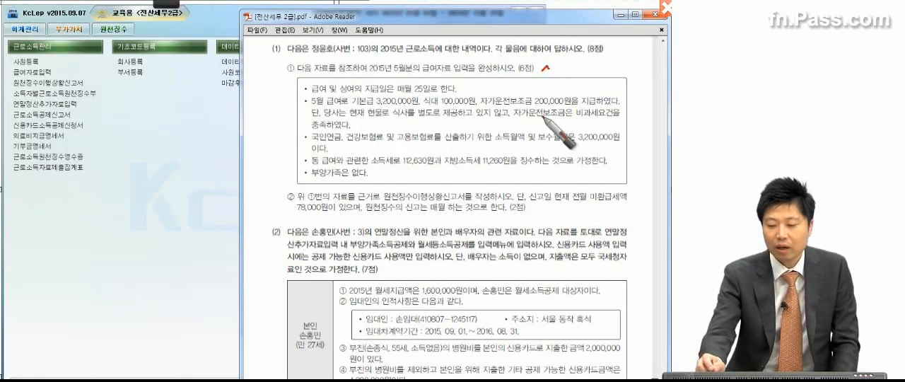
pyautogui.moveTo(542, 73); pyautogui.dragTo(560, 71)
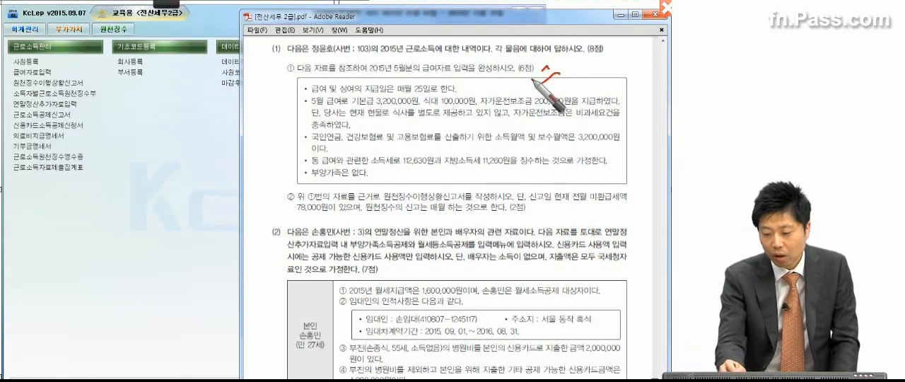
pyautogui.moveTo(370, 197); pyautogui.dragTo(453, 202)
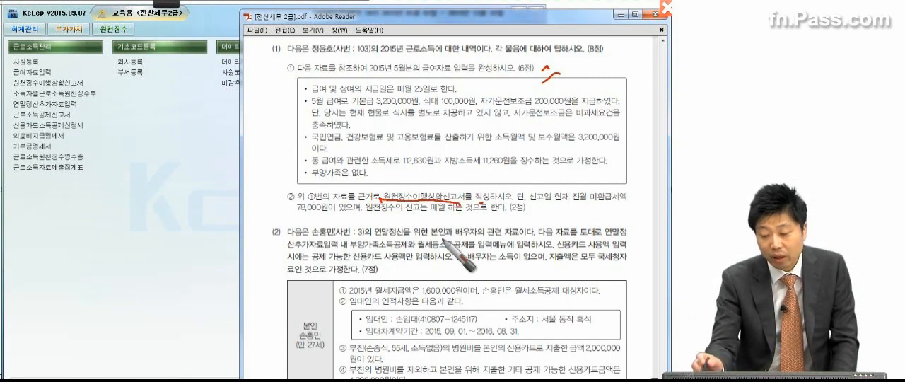
pyautogui.moveTo(574, 205); pyautogui.dragTo(630, 207)
pyautogui.moveTo(285, 221); pyautogui.dragTo(335, 224)
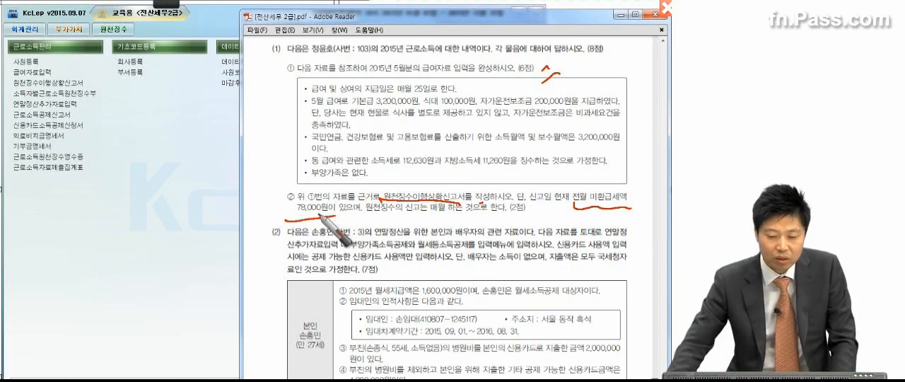
pyautogui.press('Escape')
# Open 급여자료입력 and set 귀속년월 to 2015년 05월 and 지급년월일 to 2015년 05월 25일
pyautogui.click(53, 73)
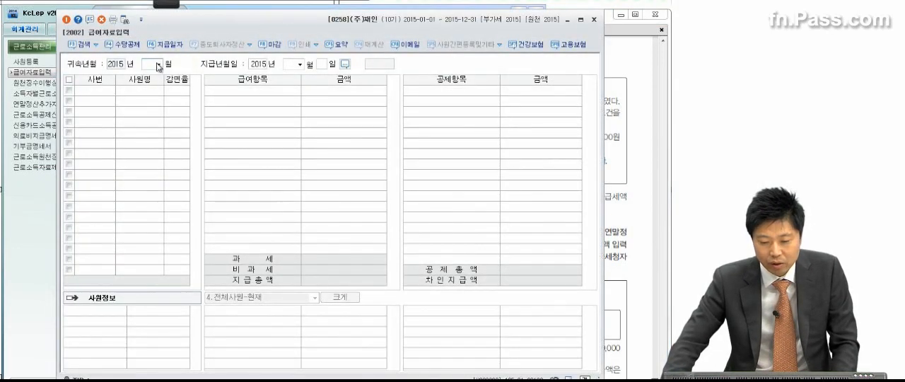
pyautogui.click(158, 64)
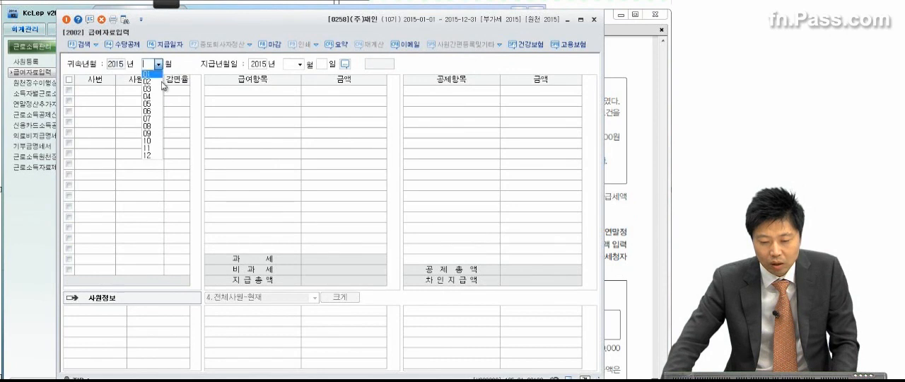
pyautogui.click(153, 103)
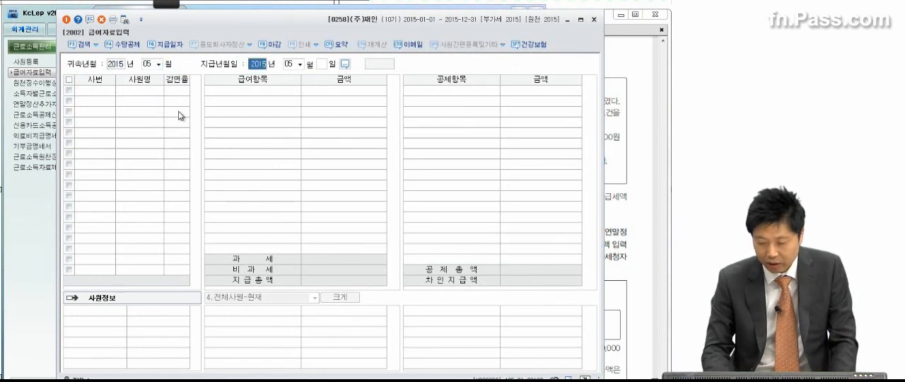
pyautogui.press('Return')
pyautogui.write('25')
pyautogui.press('Return')
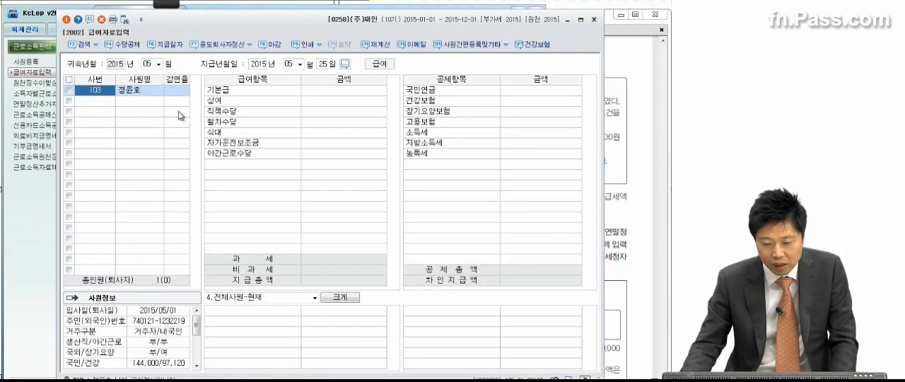
# Turn on 비과세항목 입력화면 표시여부 in 수당공제등록 and apply it to the payroll entry
pyautogui.click(319, 92)
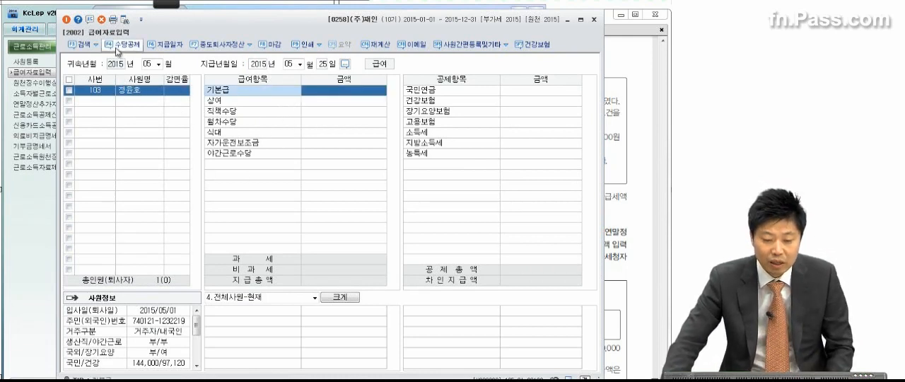
pyautogui.click(117, 45)
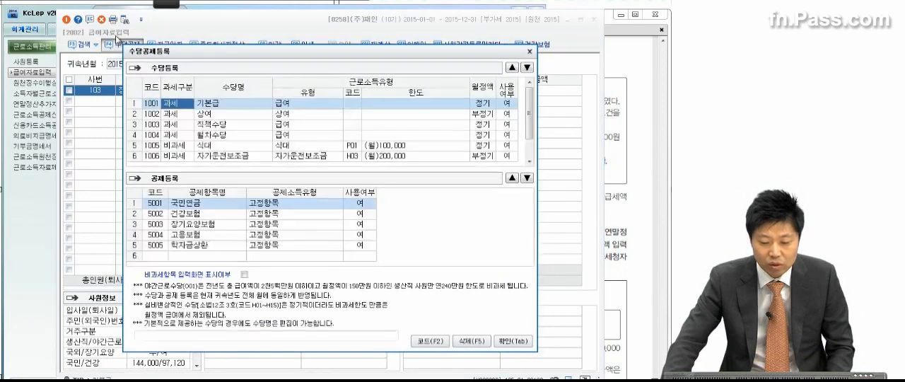
pyautogui.click(244, 275)
pyautogui.click(503, 341)
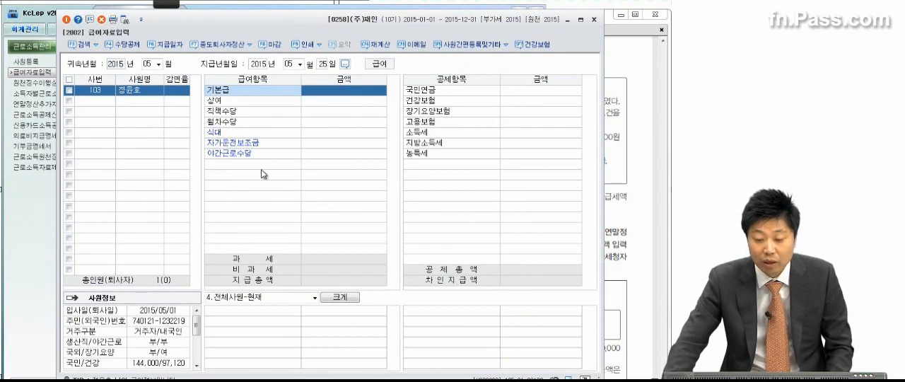
# Check the May salary details in the exam PDF and enter 3,200,000 as the listed employee's 기본급
pyautogui.click(615, 142)
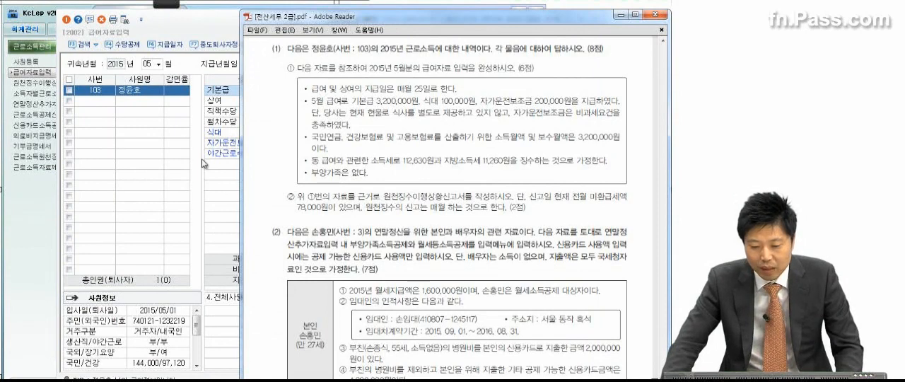
pyautogui.click(216, 113)
pyautogui.write('33')
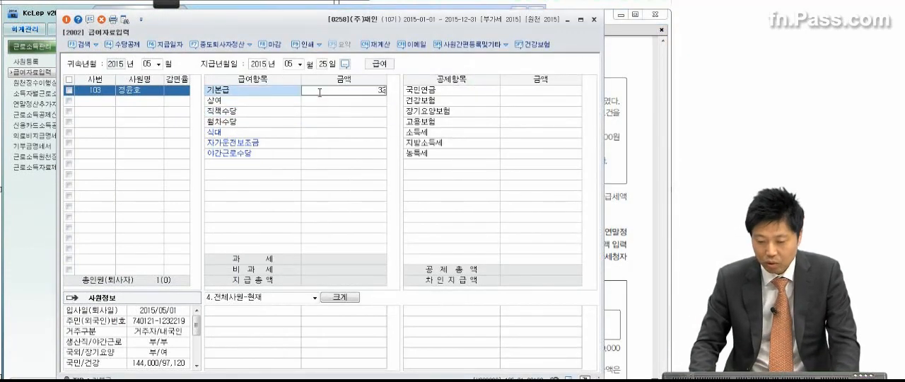
pyautogui.write('00000')
pyautogui.press('Return')
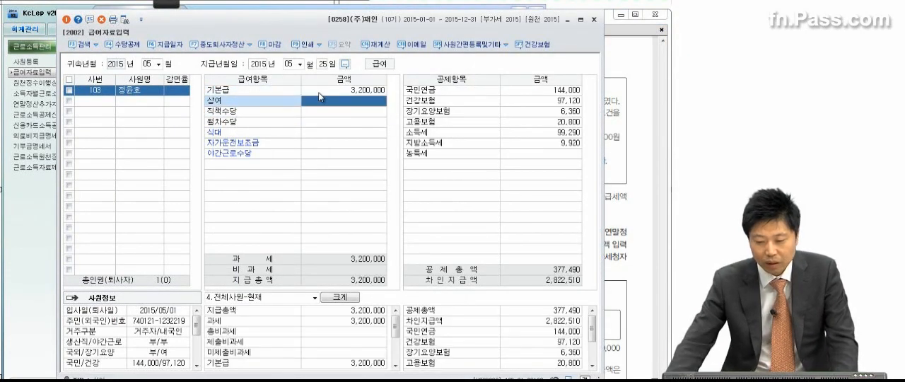
# Check the allowances in the exam PDF and enter 100,000 as 식대 and 200,000 as 자가운전보조금 in 급여자료입력
pyautogui.click(643, 119)
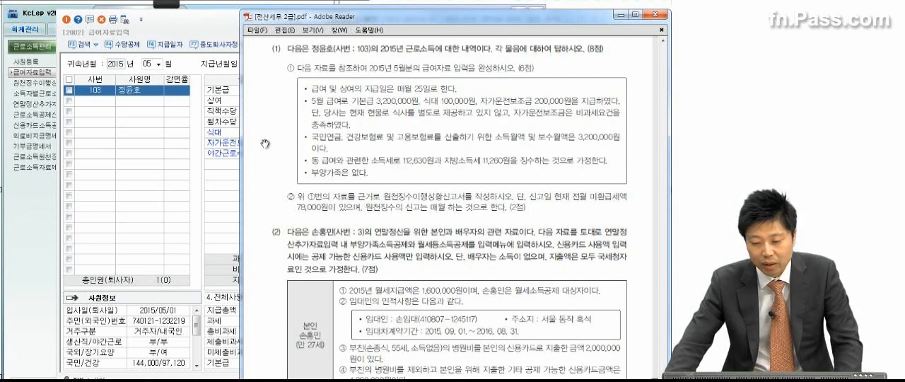
pyautogui.click(236, 113)
pyautogui.click(231, 133)
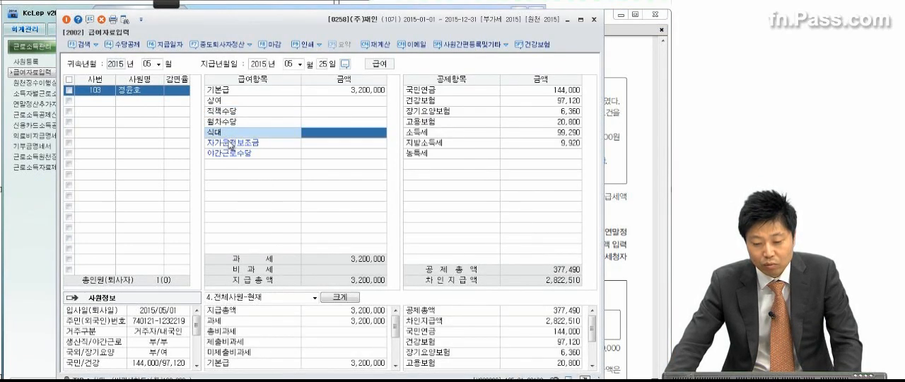
pyautogui.click(230, 143)
pyautogui.click(336, 134)
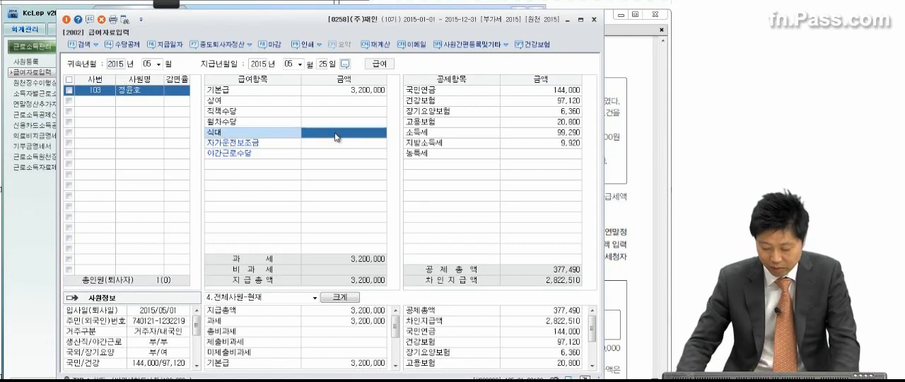
pyautogui.write('100,000')
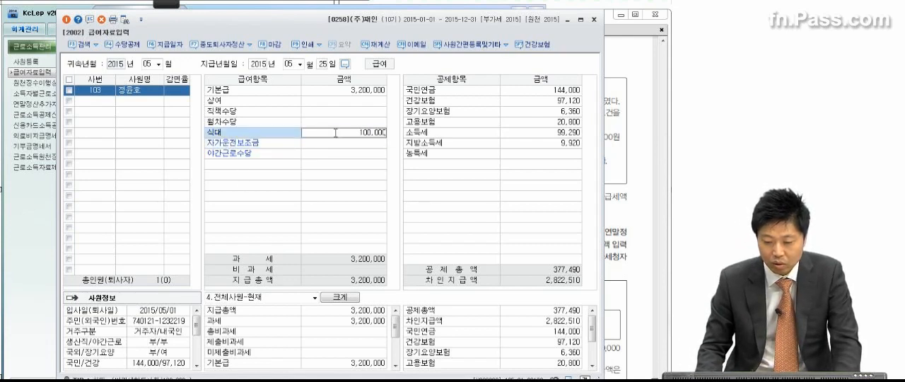
pyautogui.press('Return')
pyautogui.write('200')
pyautogui.press('Return')
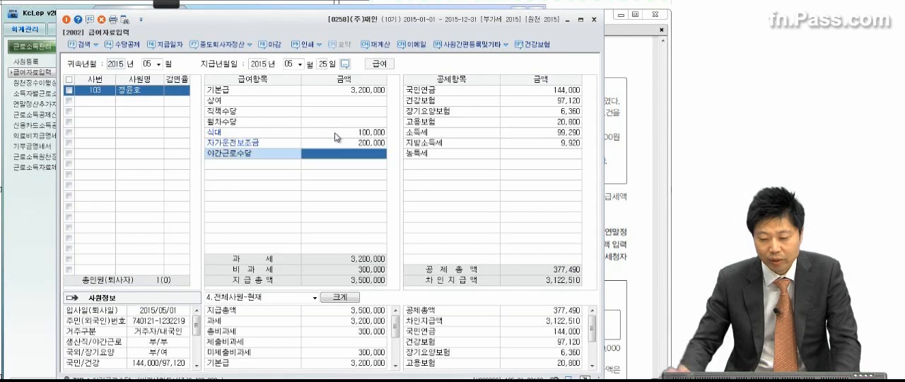
# Compare the exam's 보수월액 with the payroll employee's 국민연금, 건강보험 and 고용보험 bases in 사원등록, then review the payroll's insurance deductions
pyautogui.click(636, 84)
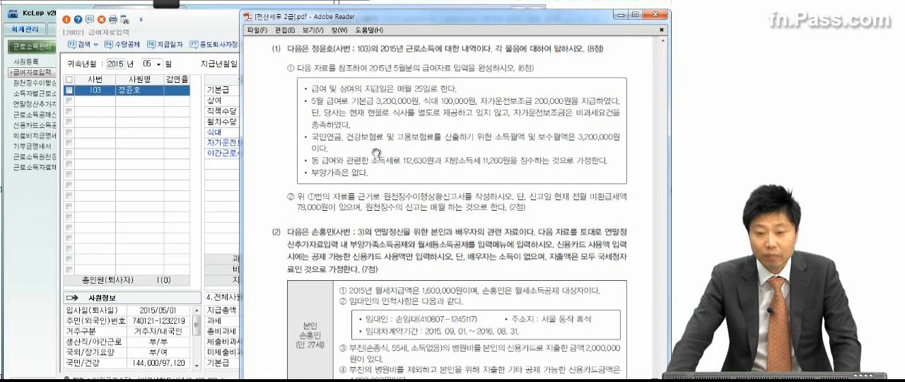
pyautogui.click(48, 64)
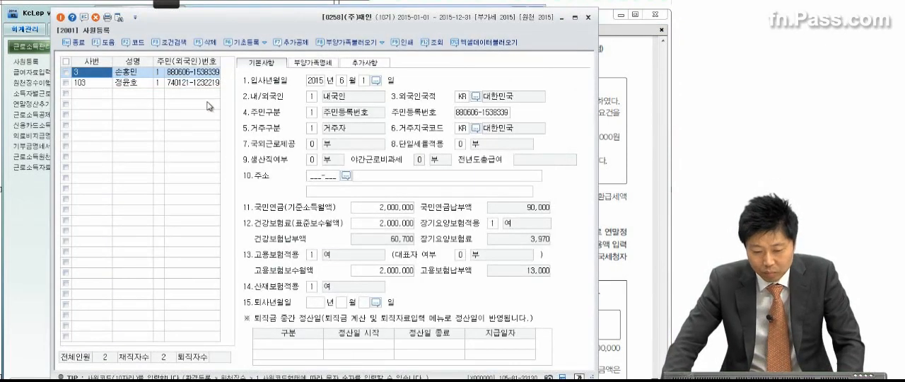
pyautogui.click(129, 83)
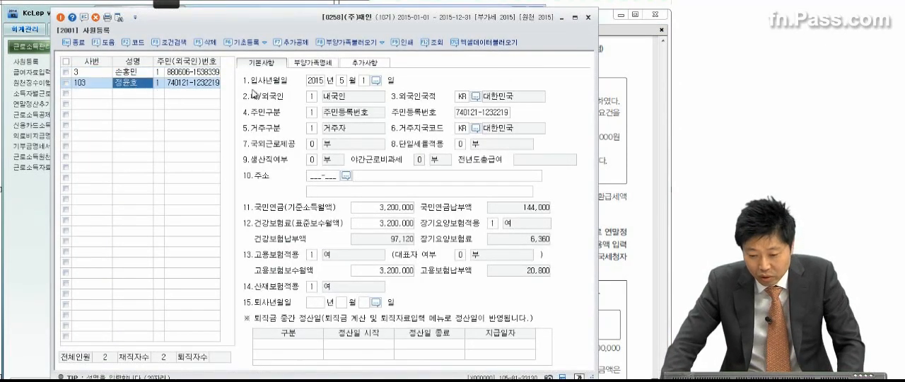
pyautogui.click(401, 210)
pyautogui.click(406, 226)
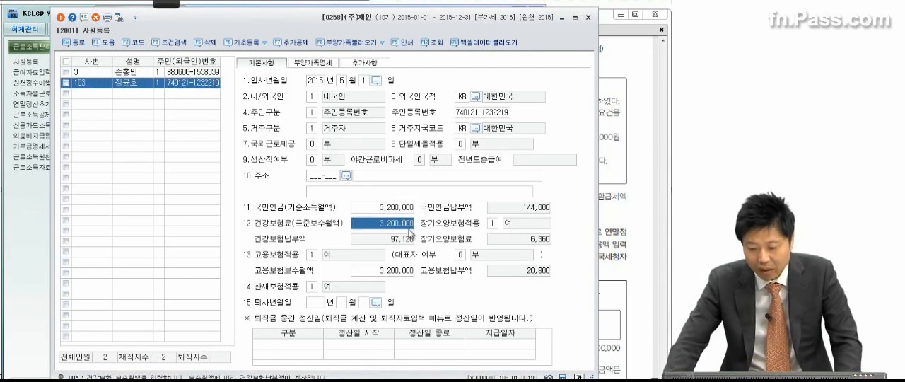
pyautogui.click(398, 272)
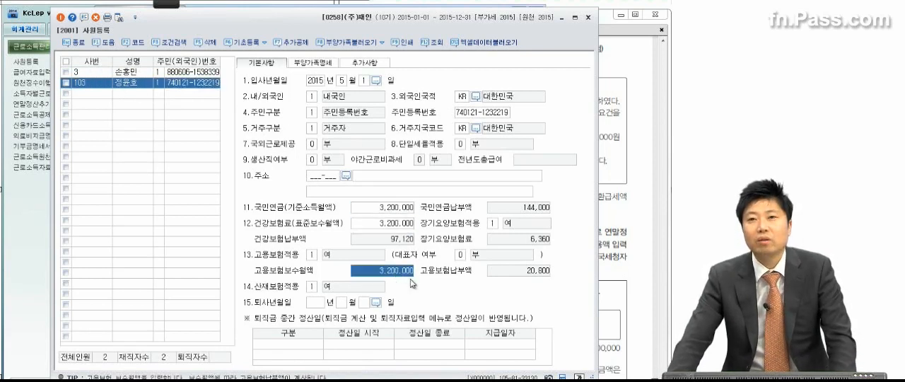
pyautogui.click(587, 17)
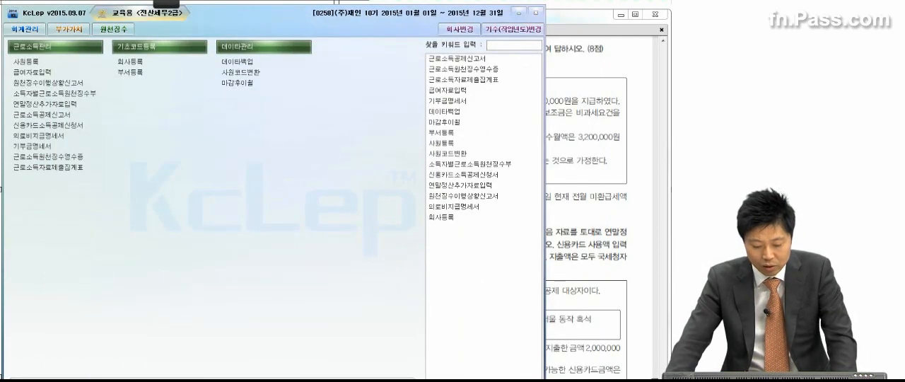
pyautogui.hotkey('alt', 'Tab')
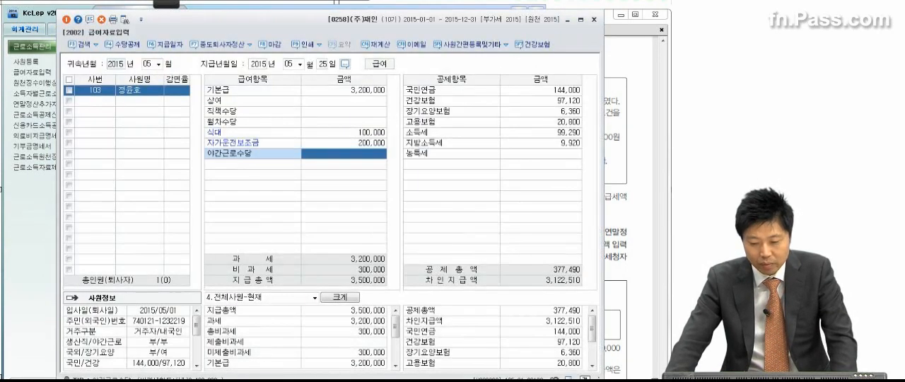
pyautogui.click(577, 122)
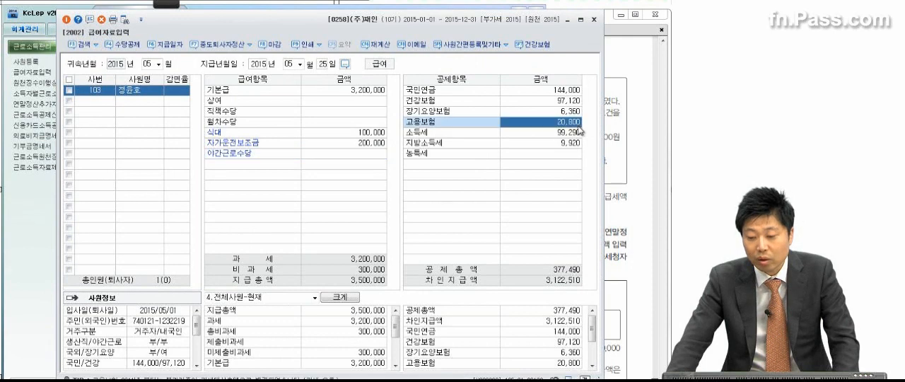
pyautogui.click(575, 111)
# Check the withholding amounts in the exam PDF and set the employee's 소득세 deduction to 112,630
pyautogui.click(615, 102)
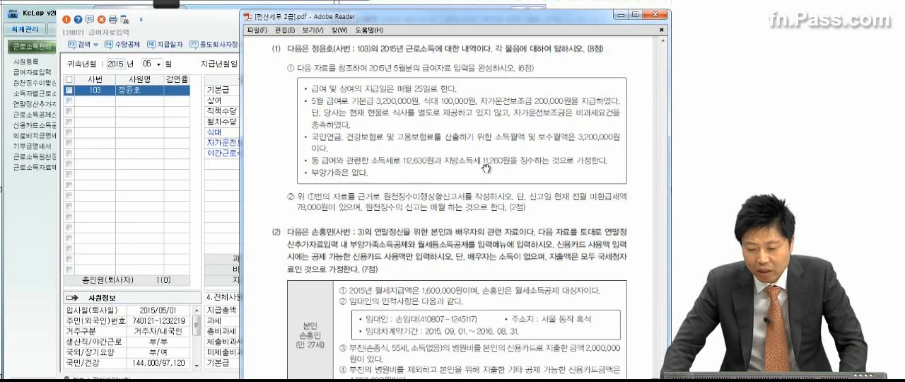
pyautogui.click(155, 186)
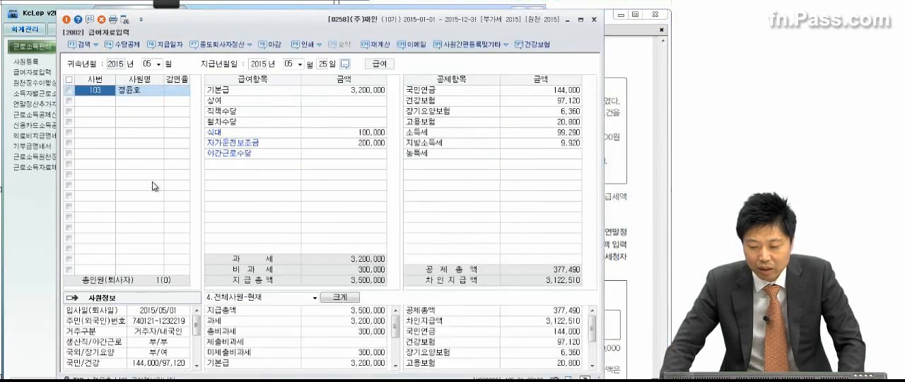
pyautogui.click(570, 133)
pyautogui.write('112')
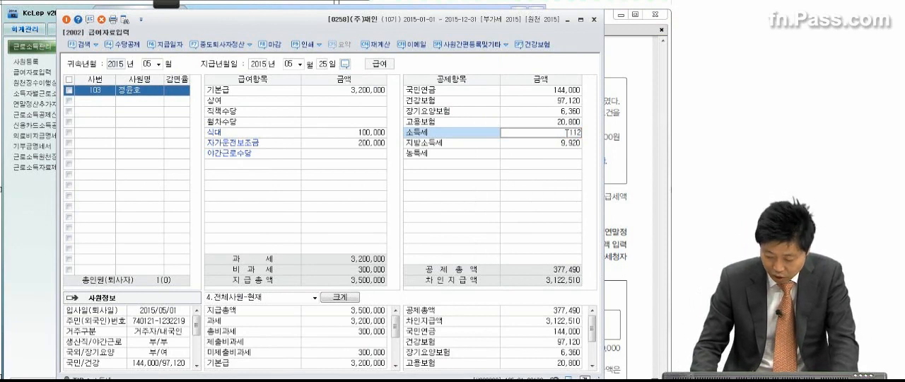
pyautogui.write(',630')
pyautogui.press('Return')
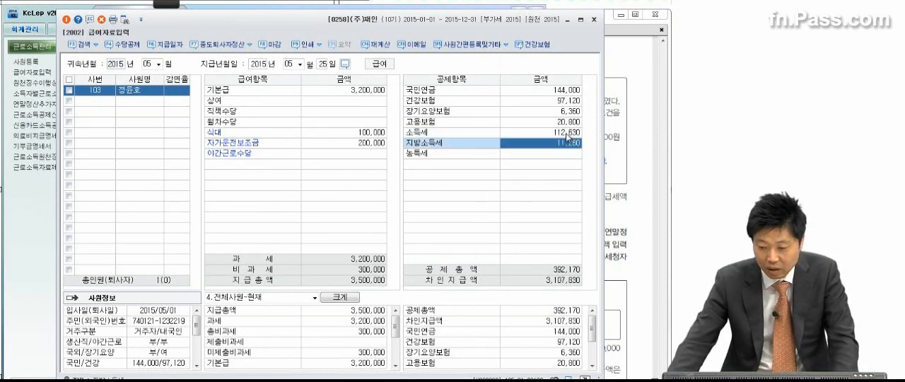
pyautogui.click(516, 154)
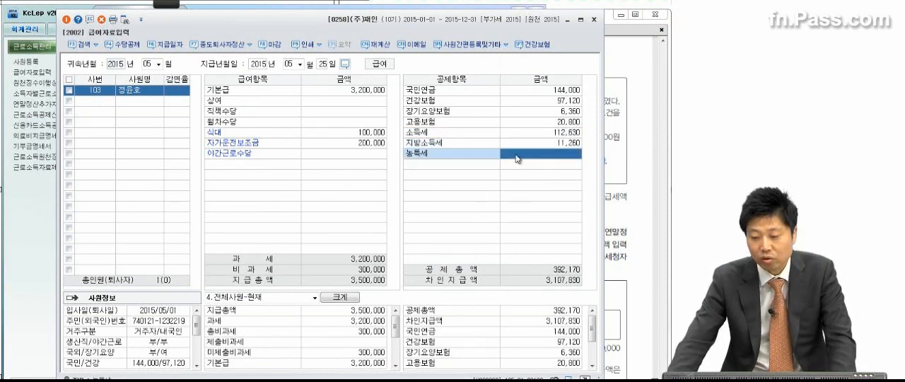
# Read the 부양가족 note and sub-item ② in the exam PDF, then open 원천징수이행상황신고서
pyautogui.click(634, 126)
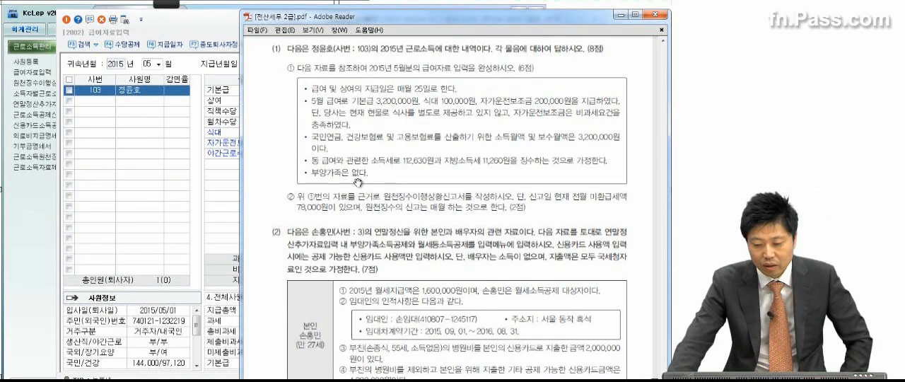
pyautogui.click(223, 207)
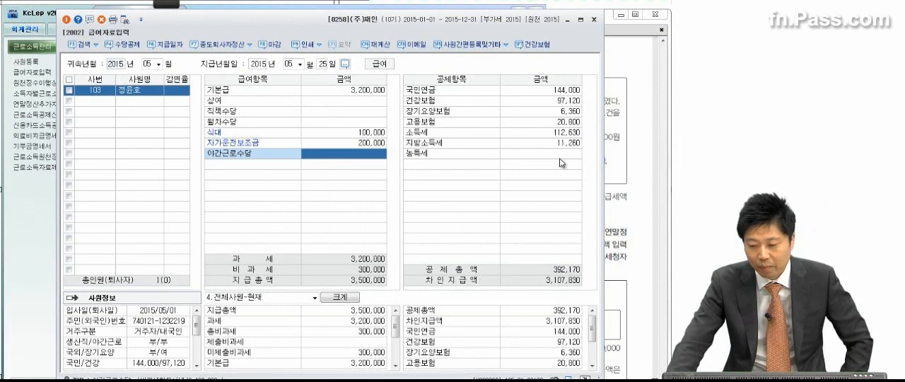
pyautogui.click(626, 168)
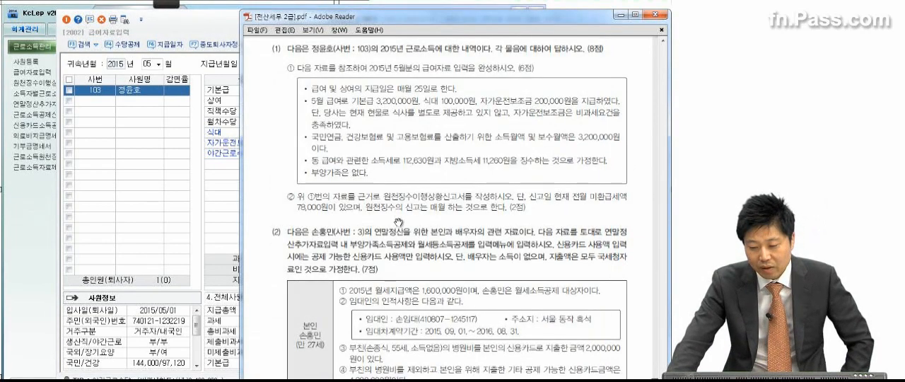
pyautogui.click(33, 270)
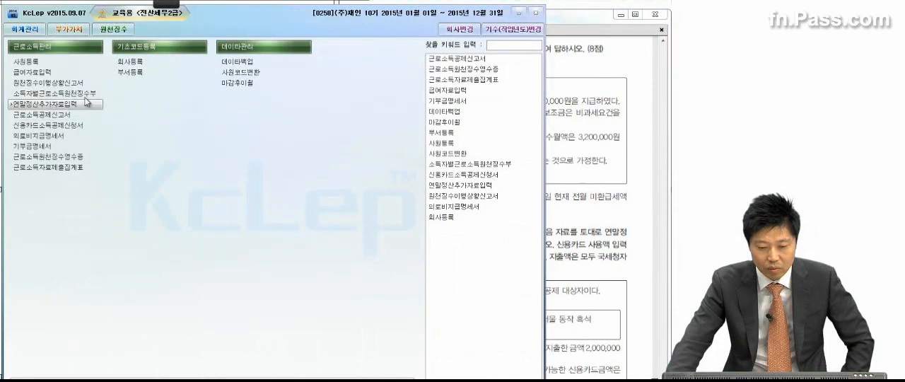
pyautogui.click(74, 89)
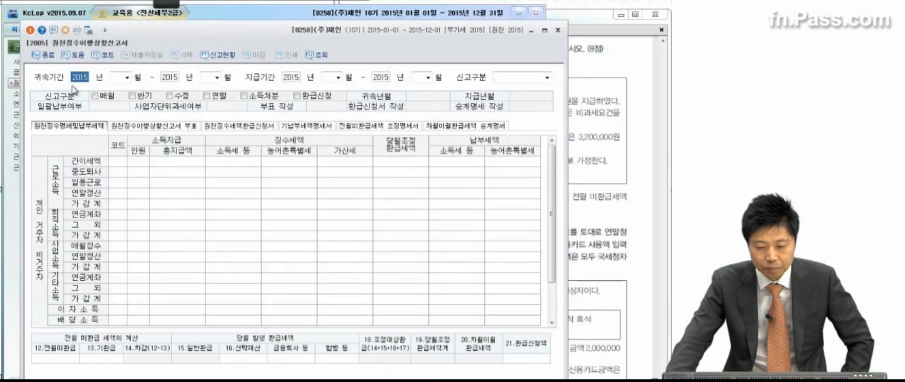
# Set both 귀속기간 and 지급기간 to 2015년 05월 and load the report as 1.정기신고
pyautogui.click(127, 77)
pyautogui.click(127, 116)
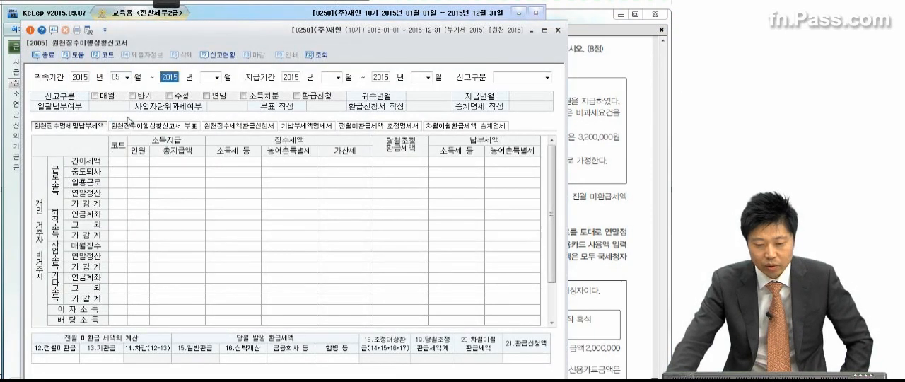
pyautogui.press('Return')
pyautogui.write('05')
pyautogui.press('Return')
pyautogui.press('Return')
pyautogui.press('Return')
pyautogui.press('Return')
pyautogui.write('05')
pyautogui.press('Return')
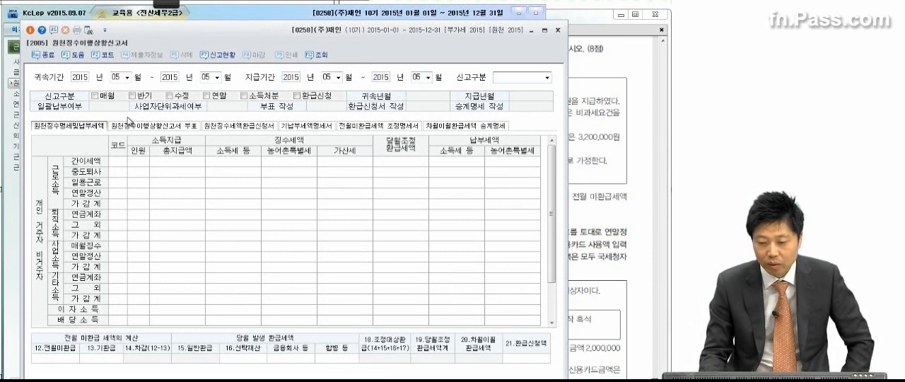
pyautogui.press('Return')
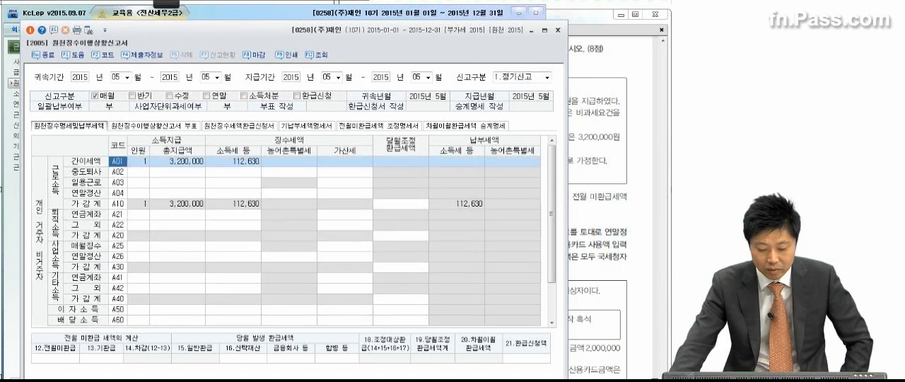
# Compare the report's 총지급액 with the taxable, 총비과세, 제출비과세 and 미제출비과세 amounts in the payroll entry
pyautogui.hotkey('alt', 'Tab')
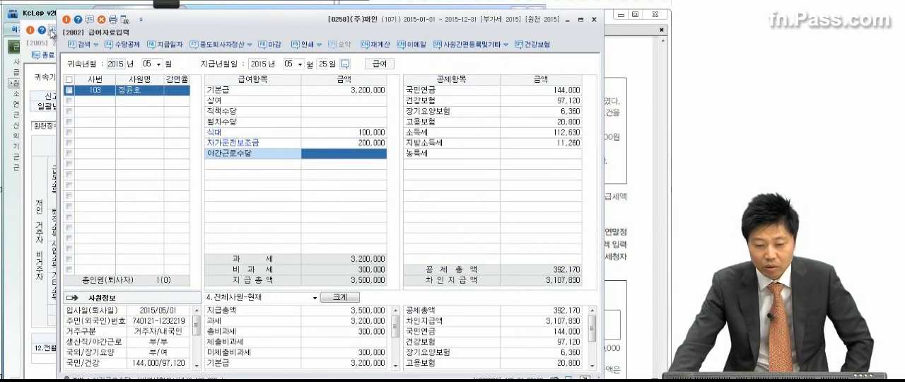
pyautogui.click(43, 160)
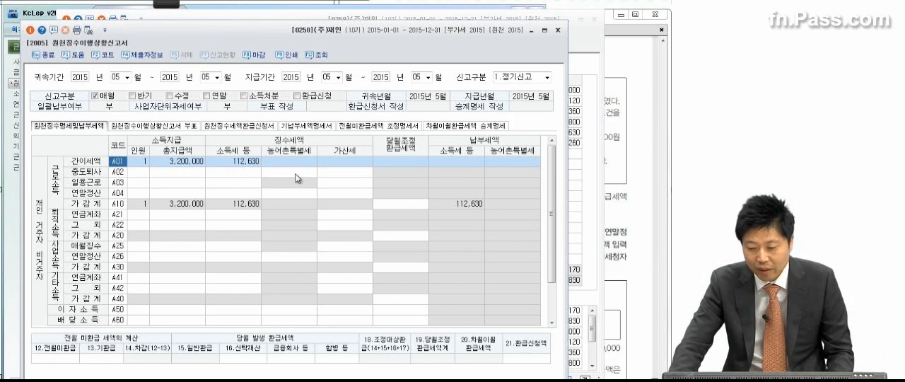
pyautogui.click(603, 179)
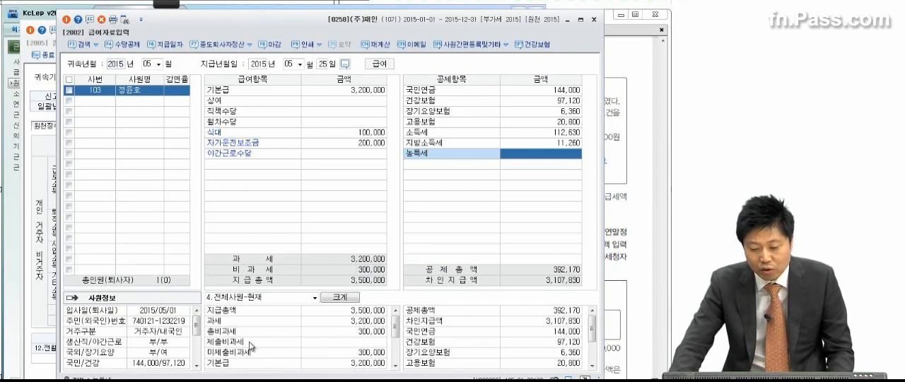
pyautogui.click(327, 349)
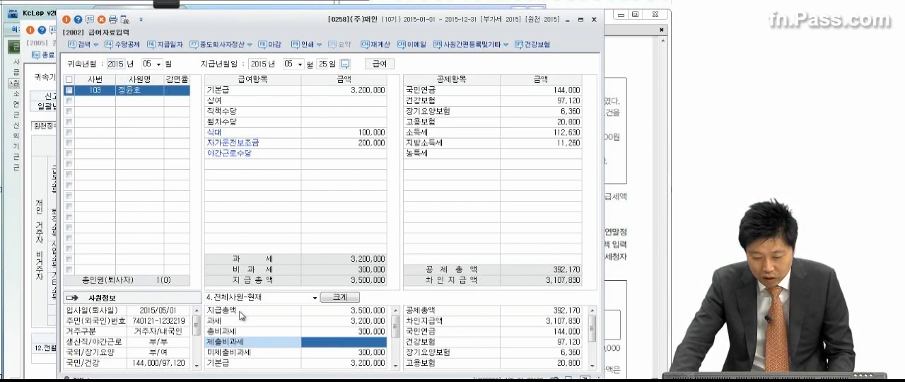
pyautogui.click(351, 279)
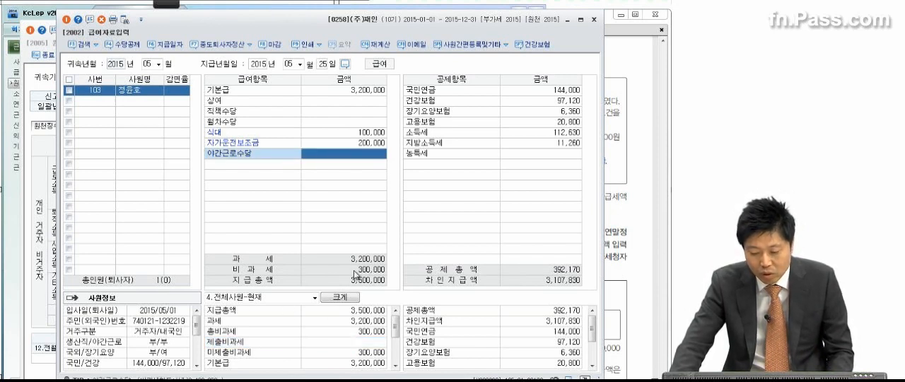
pyautogui.click(351, 334)
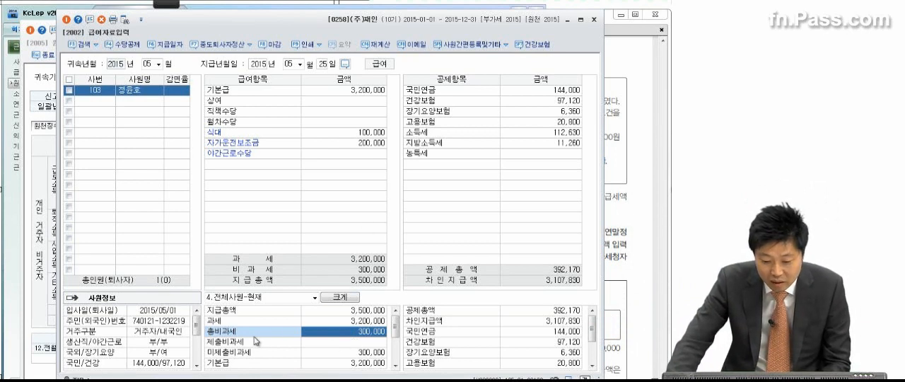
pyautogui.click(346, 342)
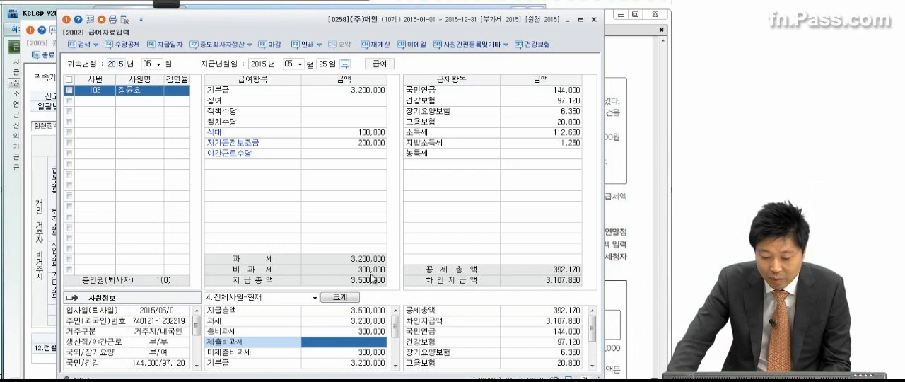
pyautogui.click(356, 354)
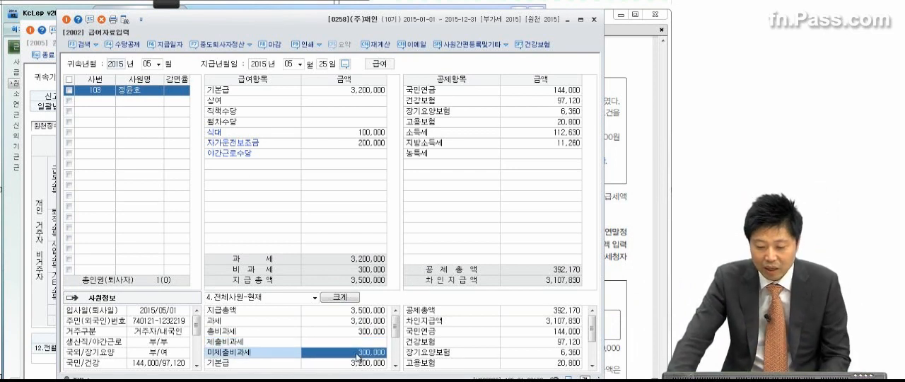
pyautogui.click(361, 322)
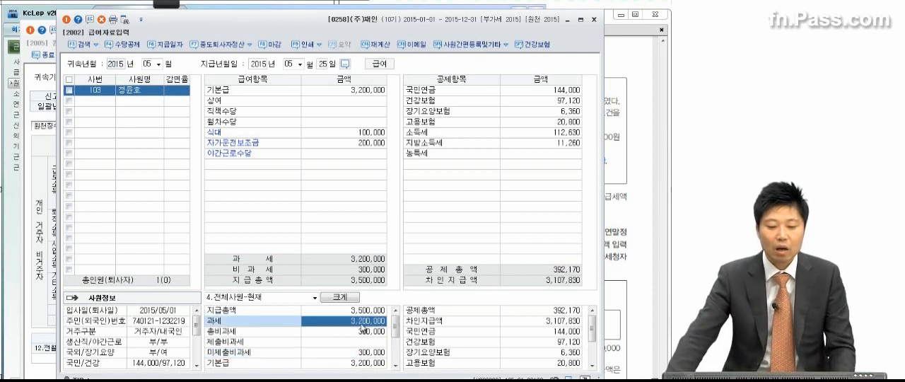
# Return to 원천징수이행상황신고서, review the 가감계 row and enter 78,000 as 12.전월미환급
pyautogui.click(50, 262)
pyautogui.click(204, 205)
pyautogui.click(236, 204)
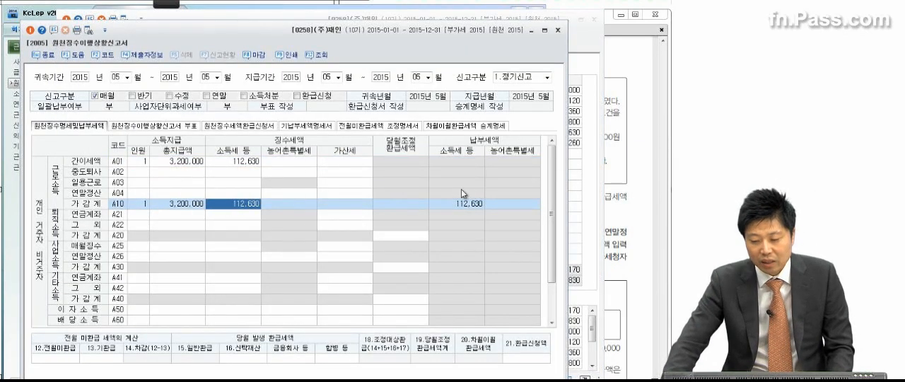
pyautogui.click(60, 360)
pyautogui.write('1')
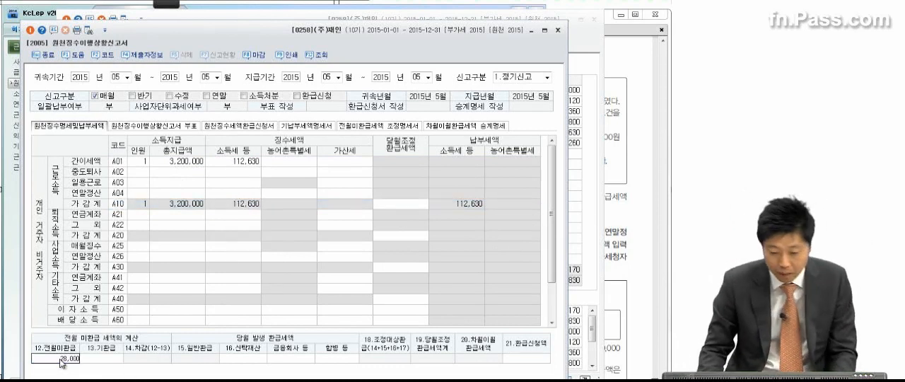
pyautogui.press('Return')
pyautogui.click(76, 362)
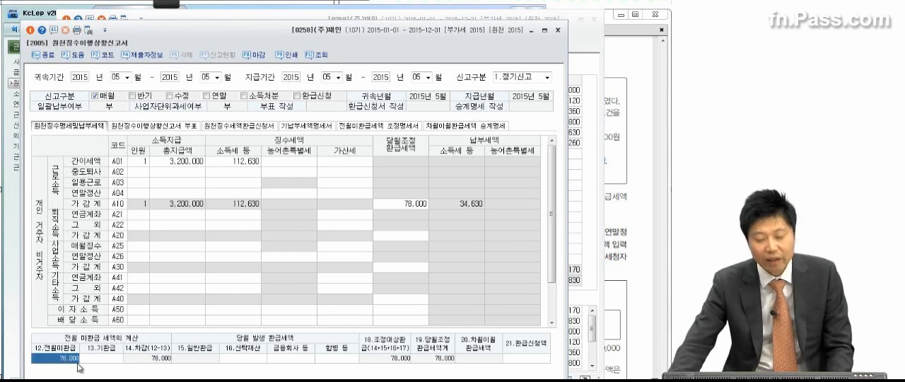
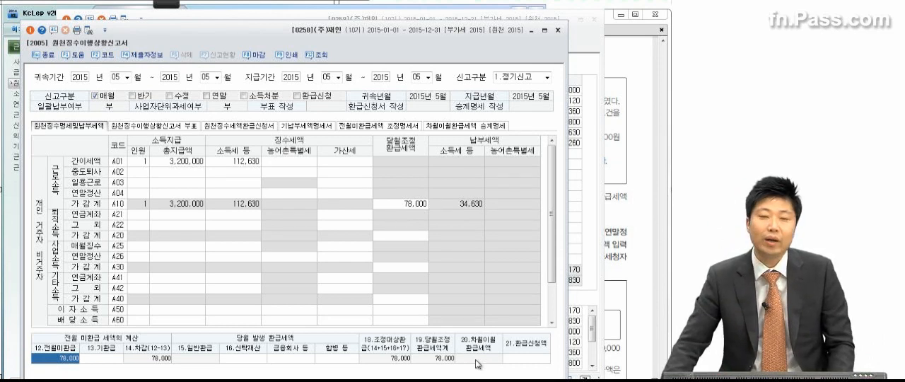
# Close 원천징수이행상황신고서, saving its data, and close the 급여자료입력 window as well
pyautogui.click(559, 30)
pyautogui.click(283, 228)
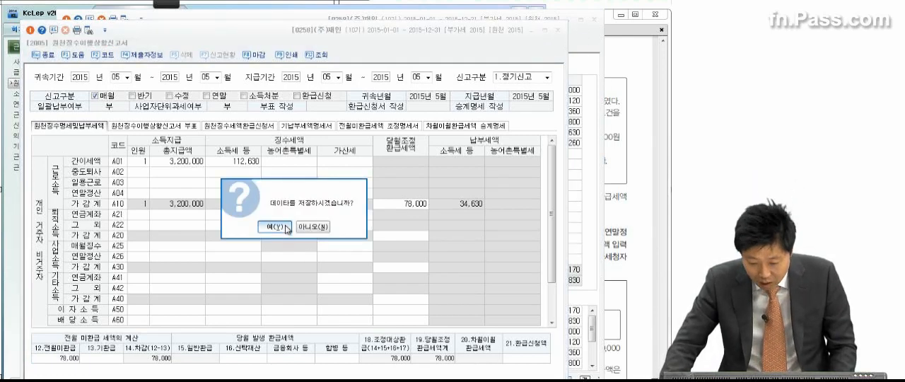
pyautogui.click(592, 19)
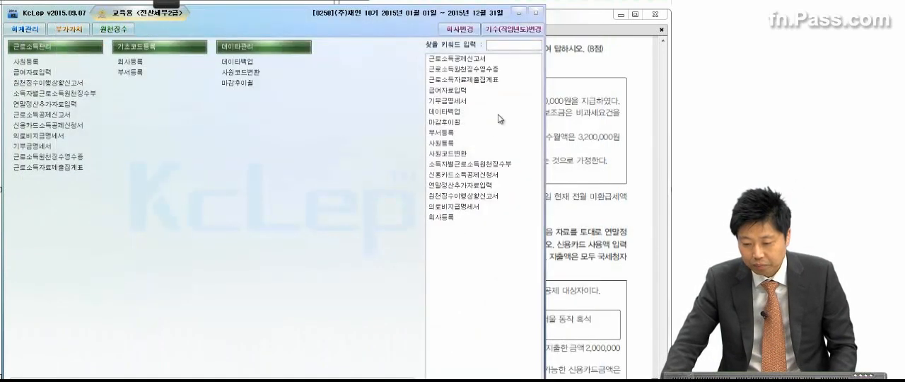
# Switch to the exam PDF, read question (2) and mark 부양가족소득공제 and 월세등소득공제 with temporary pen strokes
pyautogui.click(605, 145)
pyautogui.scroll(-5, 562, 287)
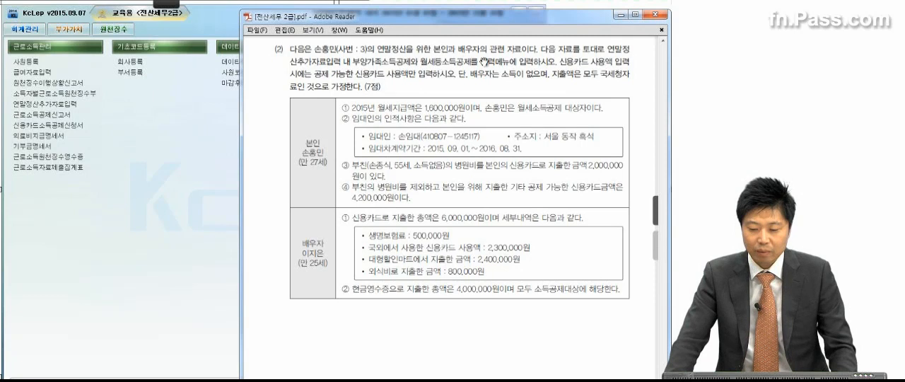
pyautogui.click(176, 3)
pyautogui.click(16, 15)
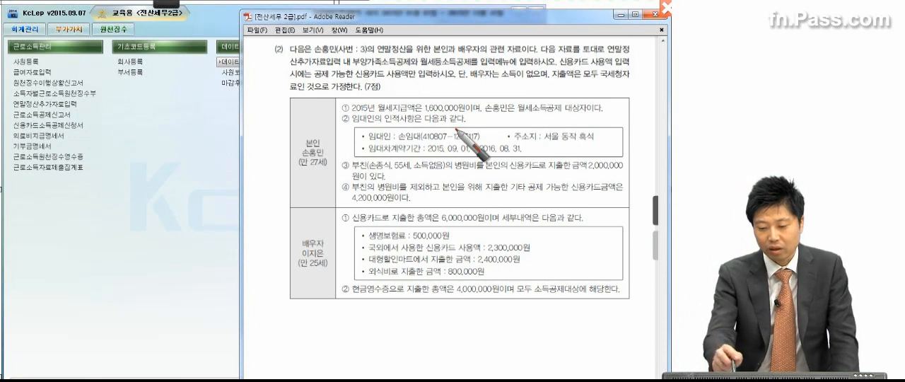
pyautogui.moveTo(349, 67)
pyautogui.mouseDown()
pyautogui.moveTo(421, 69)
pyautogui.moveTo(361, 54)
pyautogui.moveTo(406, 70)
pyautogui.moveTo(461, 53)
pyautogui.moveTo(412, 70)
pyautogui.mouseUp()
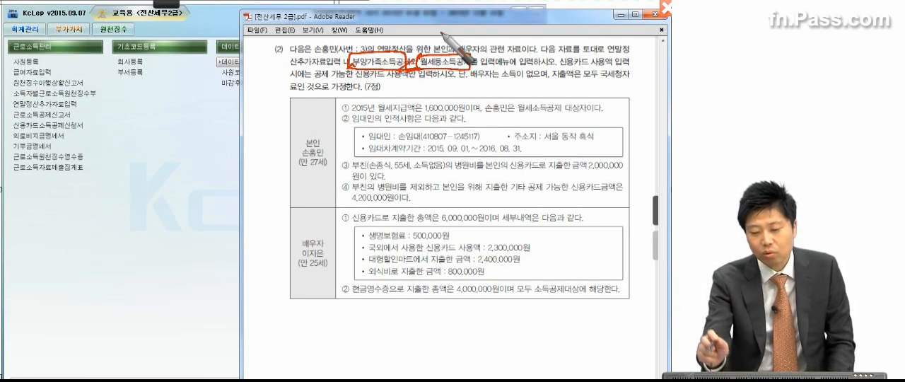
pyautogui.moveTo(456, 76); pyautogui.dragTo(492, 57)
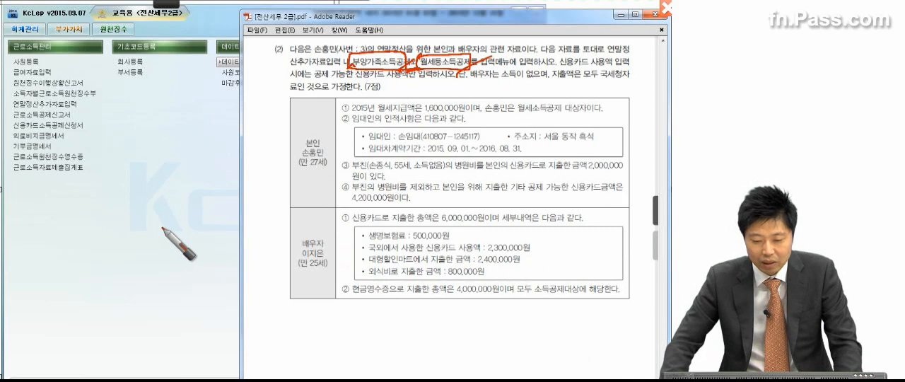
pyautogui.press('Escape')
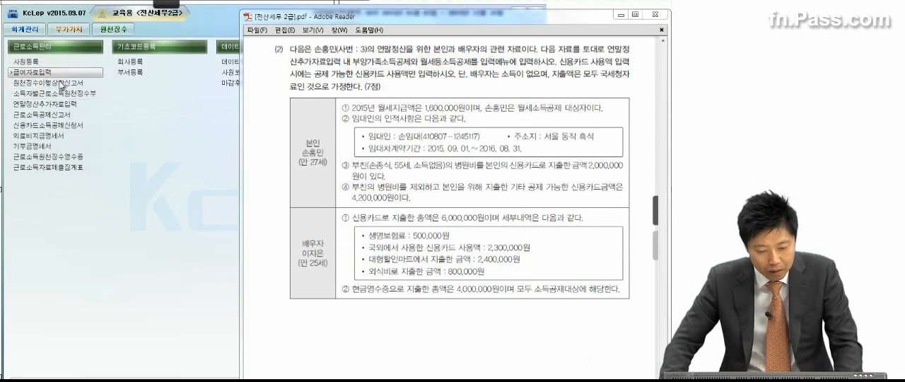
# Open 연말정산추가자료입력 and load the employee with 사원코드 3
pyautogui.click(57, 105)
pyautogui.click(59, 105)
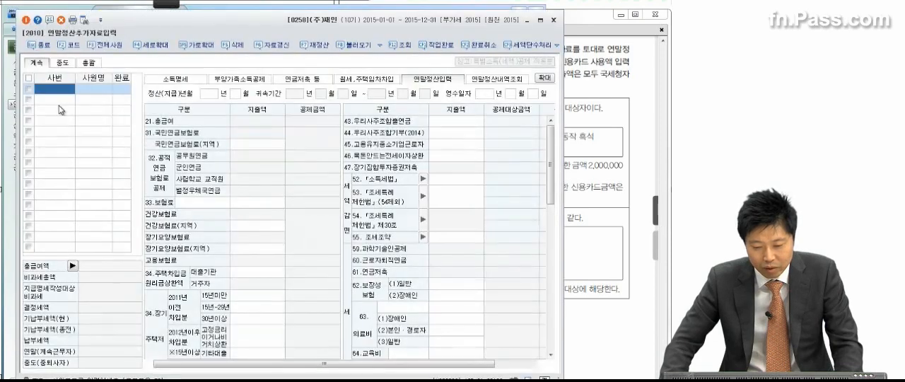
pyautogui.press('F2')
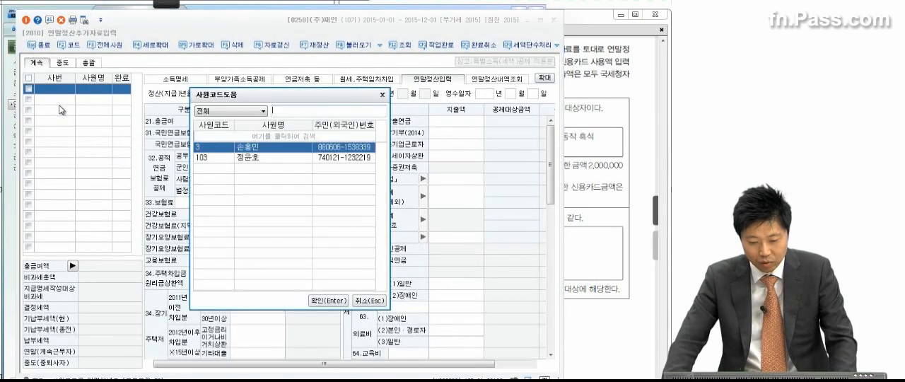
pyautogui.doubleClick(273, 148)
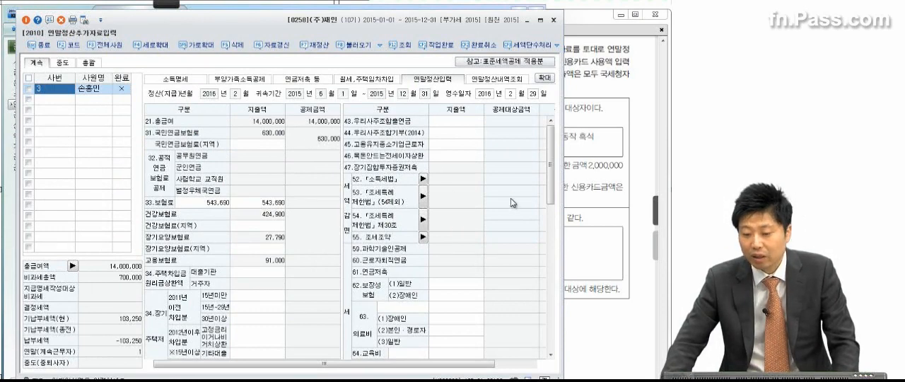
# Examine the employee's 부양가족소득공제, 월세,주택임차차입 and 연말정산입력 pages alongside question (2) in the exam PDF
pyautogui.click(245, 80)
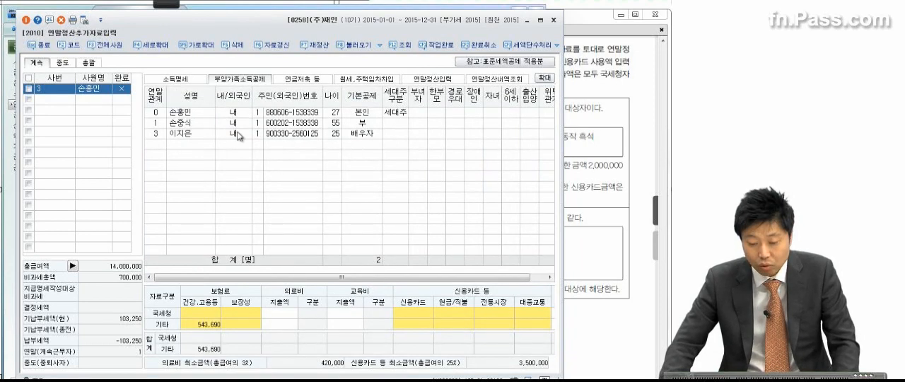
pyautogui.click(364, 79)
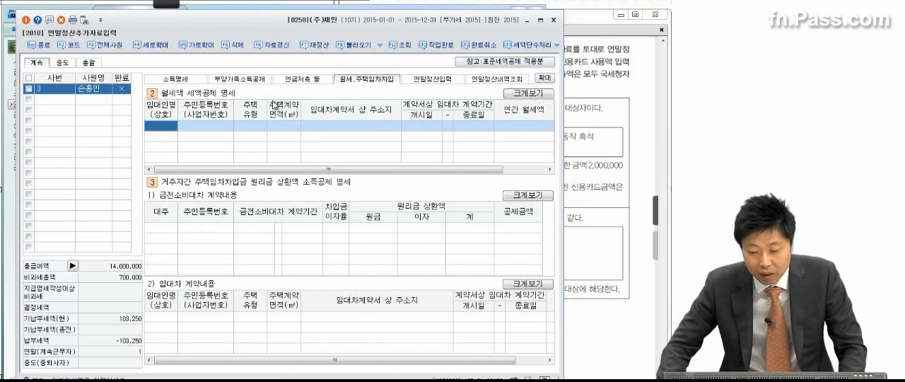
pyautogui.click(239, 79)
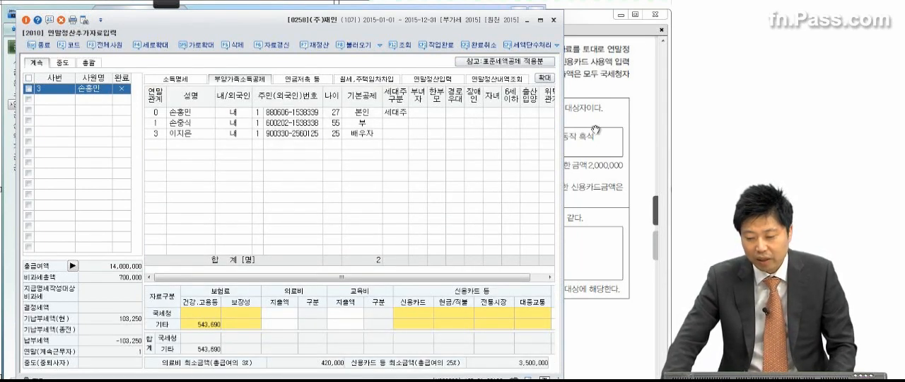
pyautogui.click(612, 138)
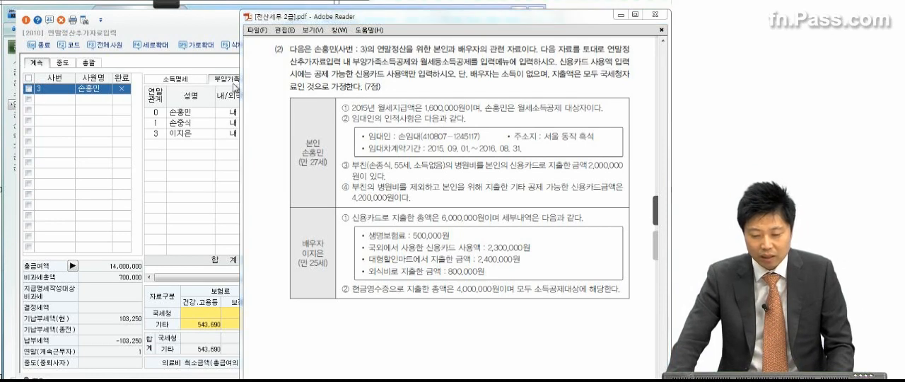
pyautogui.click(236, 82)
pyautogui.click(351, 83)
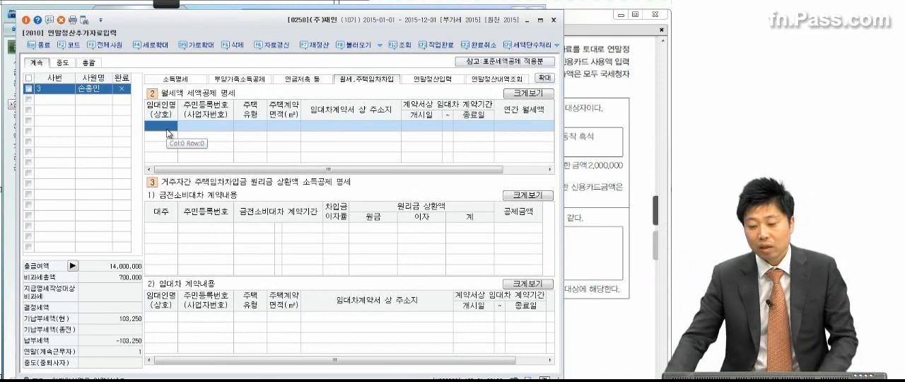
pyautogui.click(433, 79)
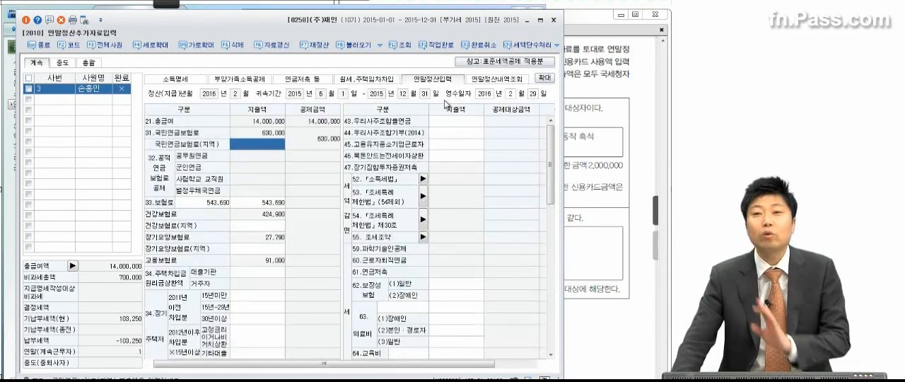
# In 월세액 세액공제 명세, enter the landlord's name and resident registration number from question (2)
pyautogui.click(363, 79)
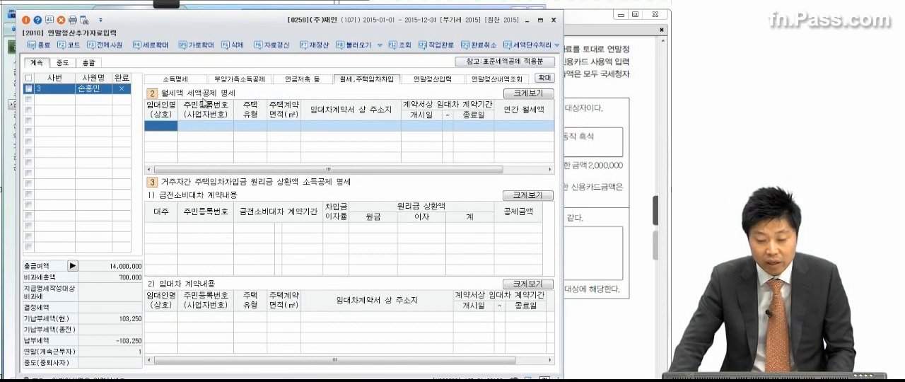
pyautogui.click(166, 129)
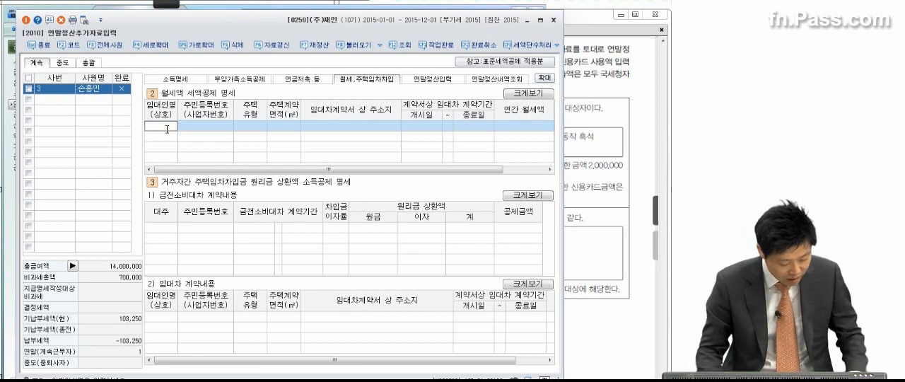
pyautogui.write('손임대')
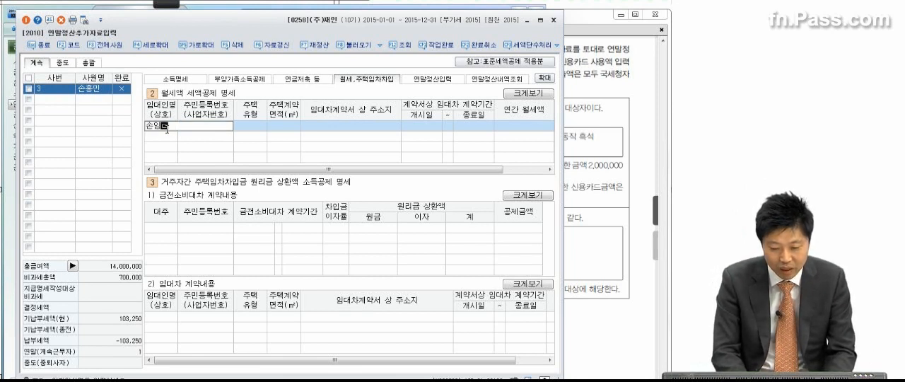
pyautogui.press('Return')
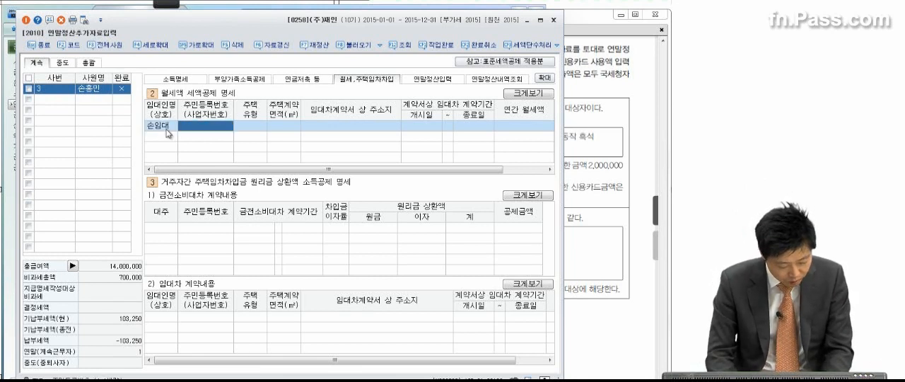
pyautogui.write('410')
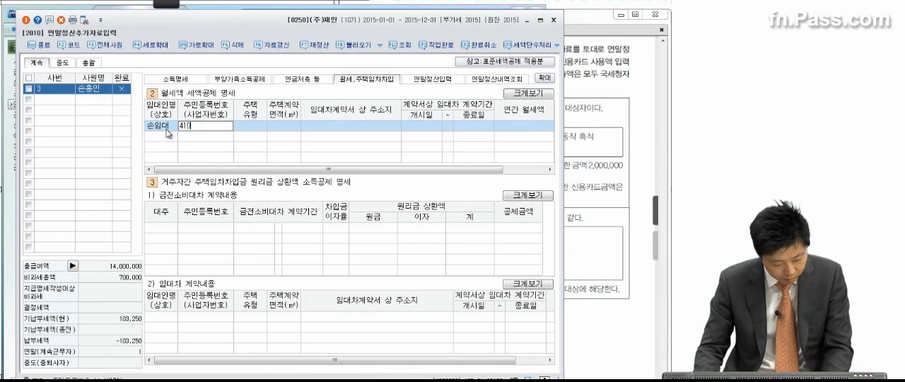
pyautogui.write('80712')
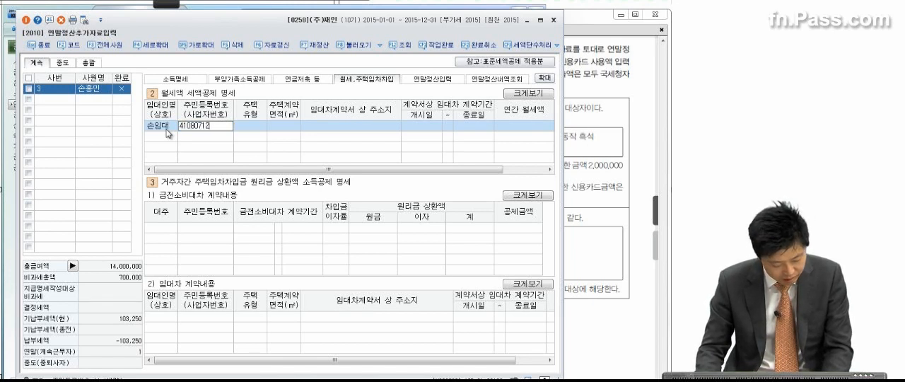
pyautogui.write('457')
pyautogui.write('17')
pyautogui.press('Return')
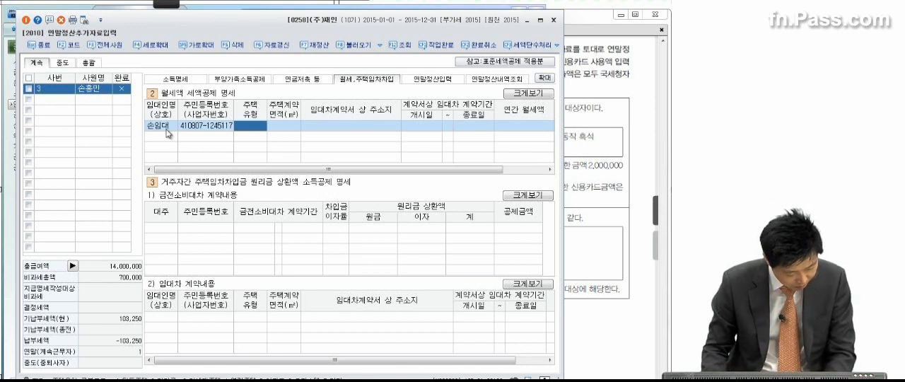
# Leave 주택유형 and 주택계약면적 blank and enter the lease address as 임대차계약서 상 주소지
pyautogui.press('Return')
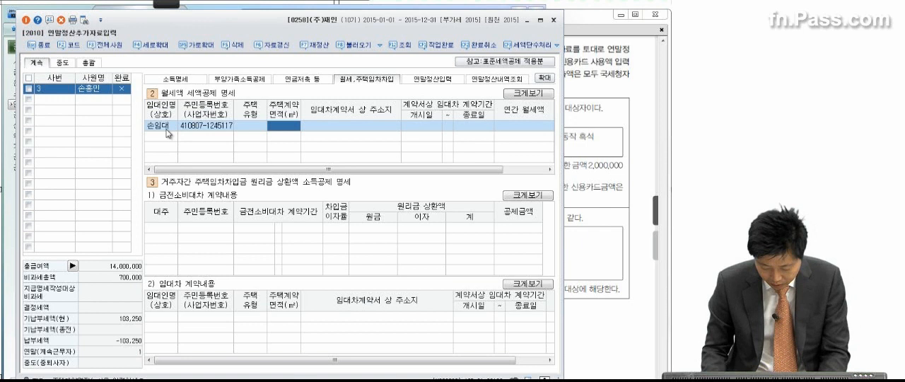
pyautogui.press('Return')
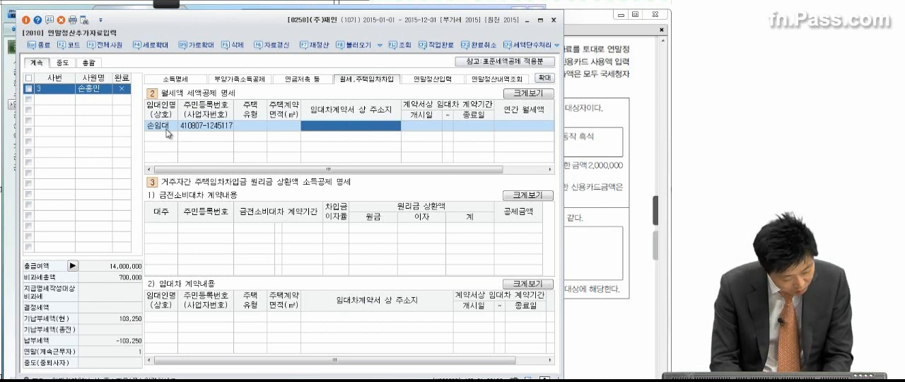
pyautogui.write('서')
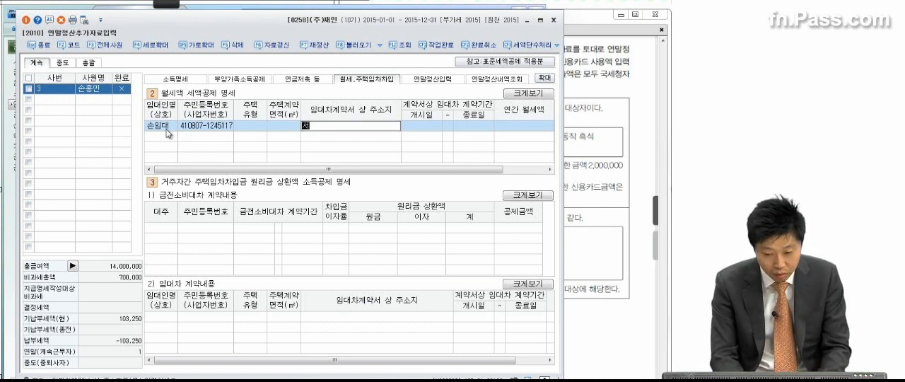
pyautogui.write('울 불작')
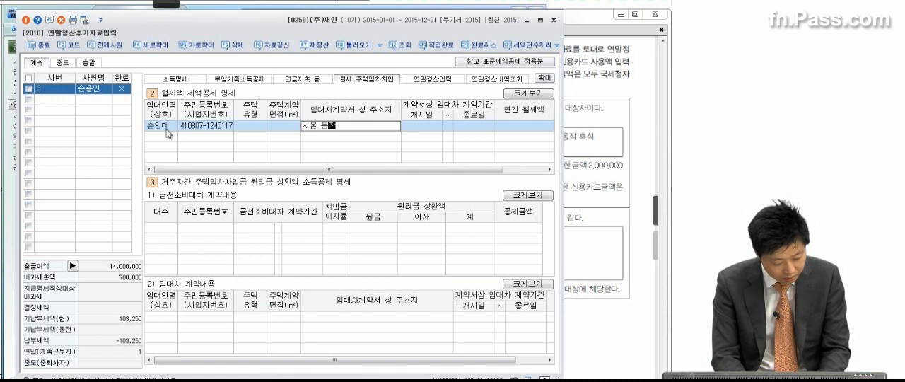
pyautogui.write(' 흑석')
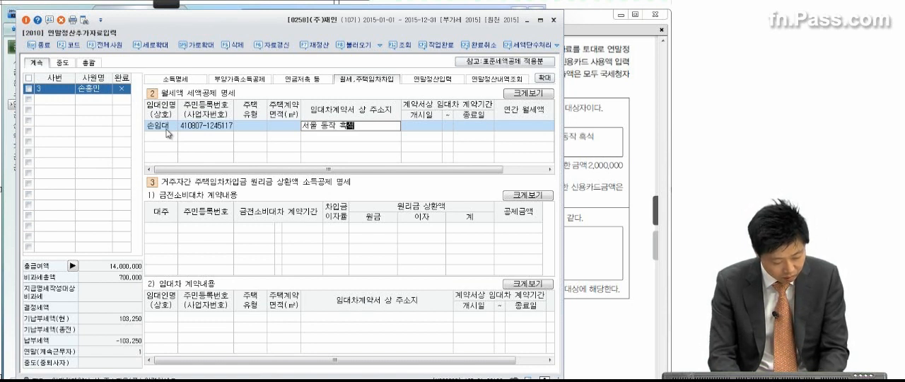
pyautogui.press('Return')
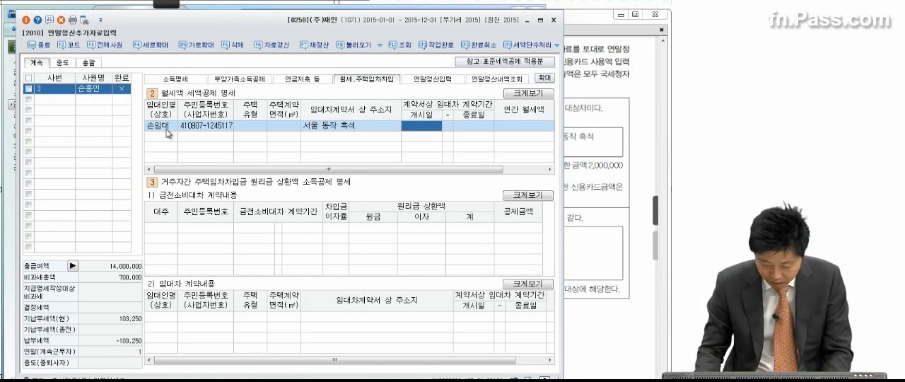
# Set the 임대차 계약기간 to 2015-09-01 through 2016-08-31 and enter 1,600,000 as 연간 월세액
pyautogui.write('20')
pyautogui.write('15-09-')
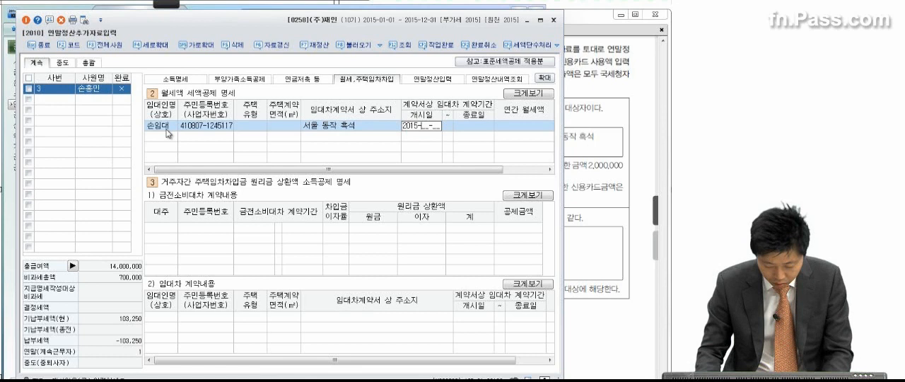
pyautogui.write('01')
pyautogui.press('Return')
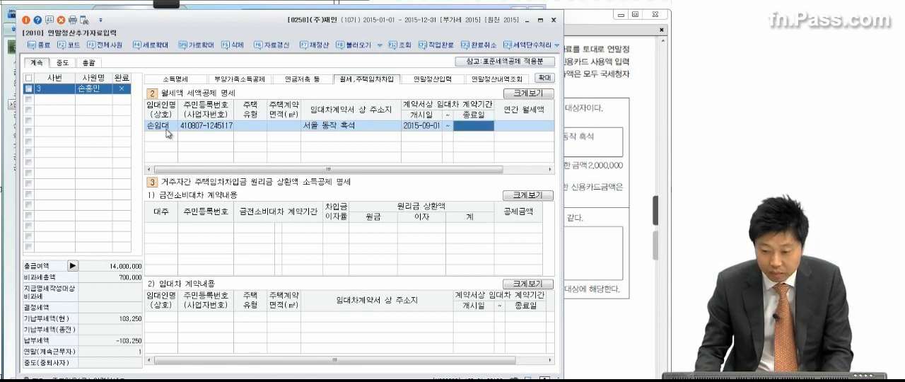
pyautogui.write('2016-0')
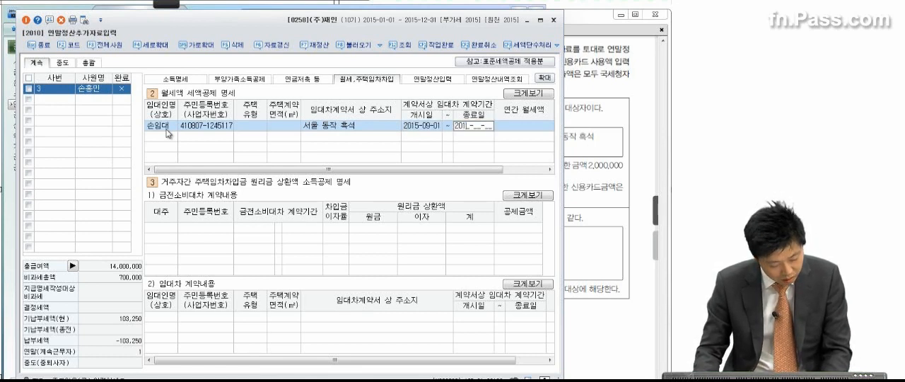
pyautogui.write('8-31')
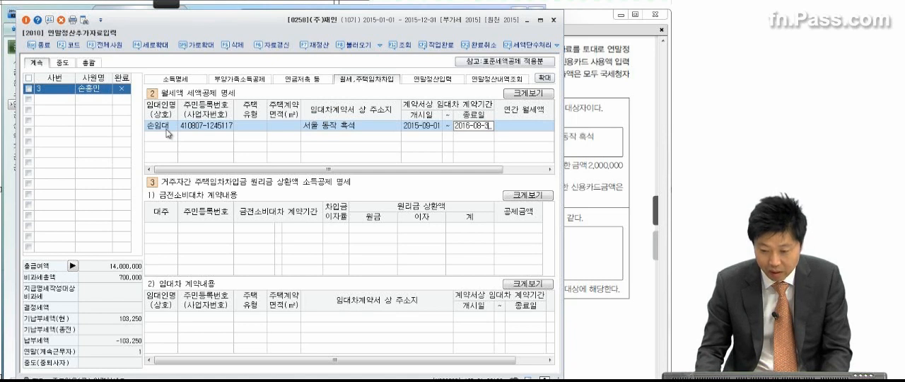
pyautogui.press('Return')
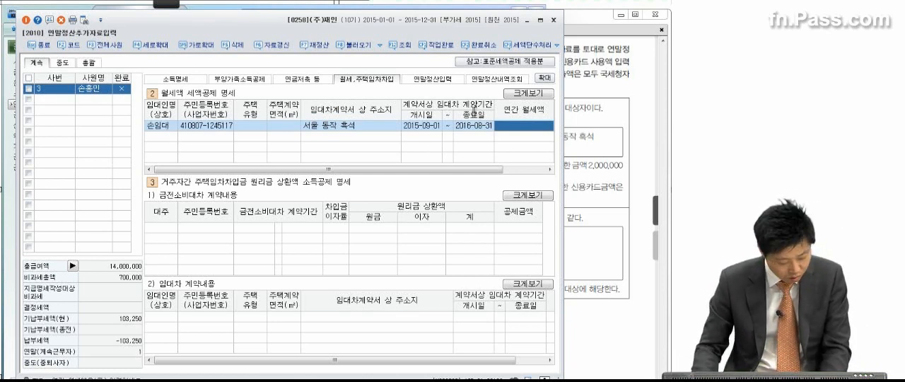
pyautogui.write('1600000')
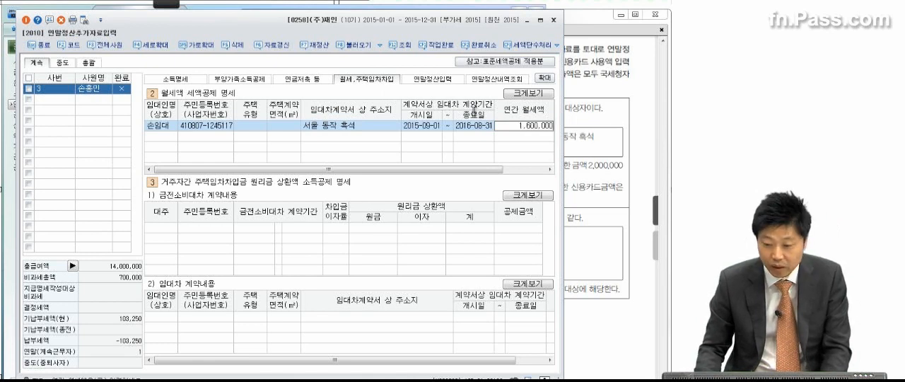
# Commit the 월세액 세액공제 entry and widen the window horizontally for the 부양가족소득공제 page
pyautogui.press('Return')
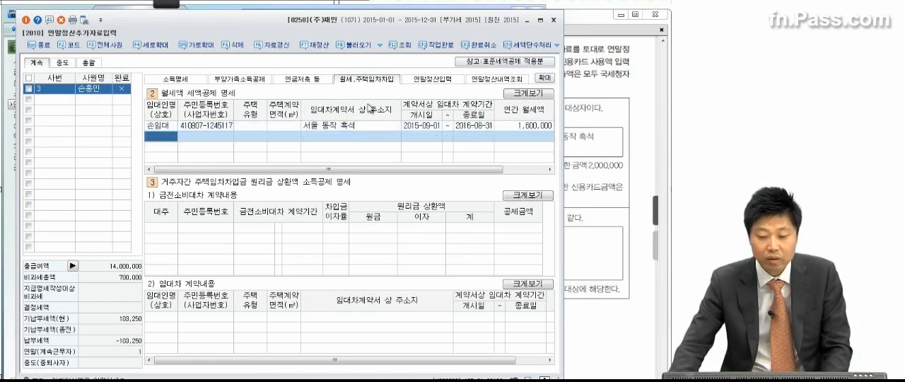
pyautogui.click(604, 109)
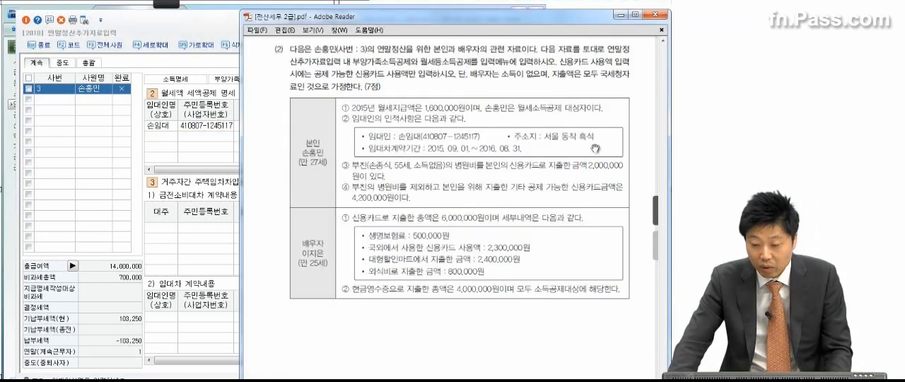
pyautogui.click(227, 79)
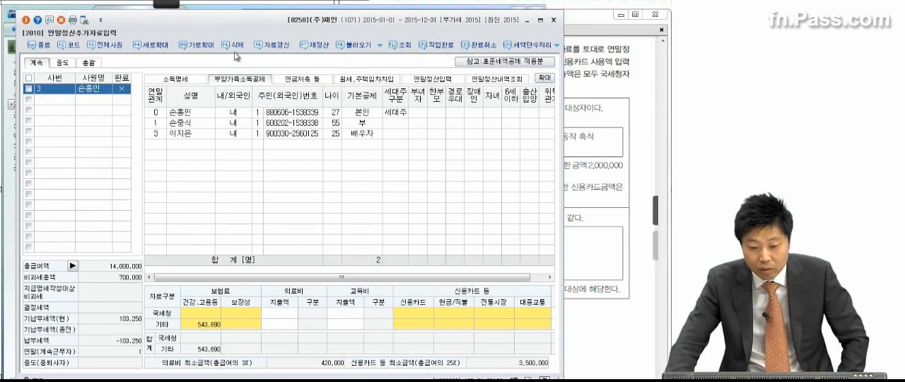
pyautogui.click(195, 47)
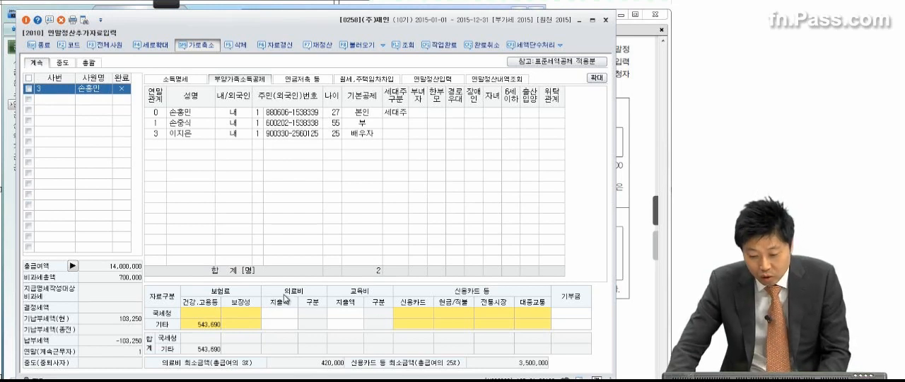
pyautogui.click(577, 312)
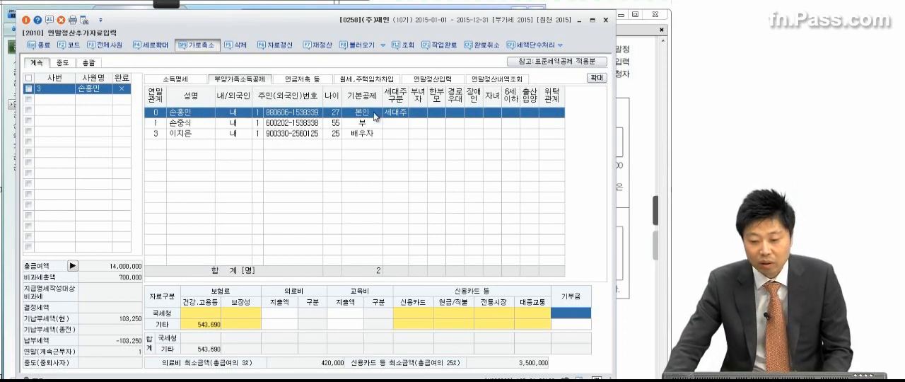
pyautogui.click(369, 79)
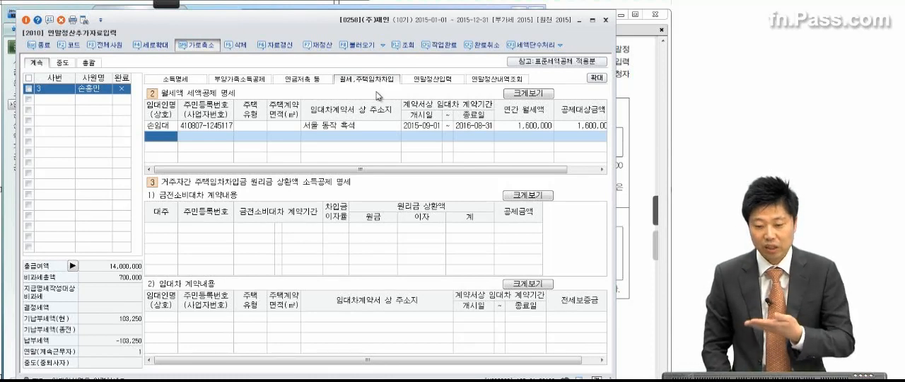
pyautogui.click(239, 79)
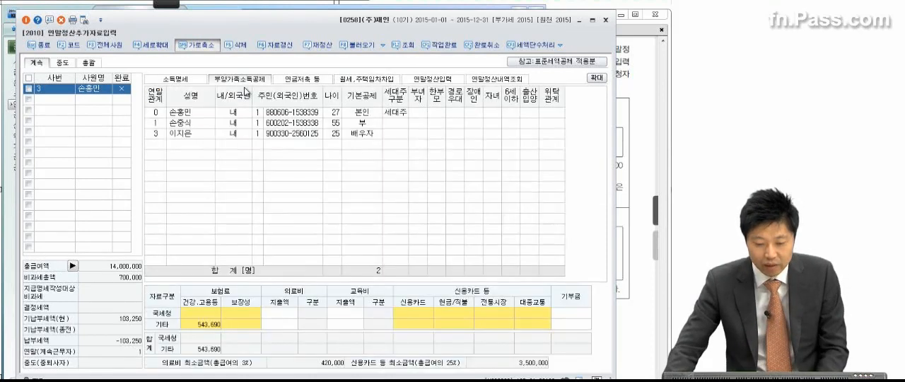
# Examine item ③ of question (2) alongside the father's 의료비 and 보험료 fields in 부양가족소득공제
pyautogui.click(634, 142)
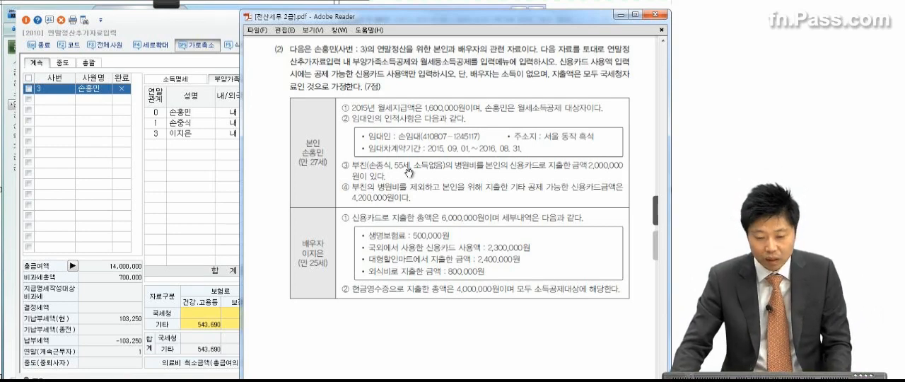
pyautogui.click(198, 177)
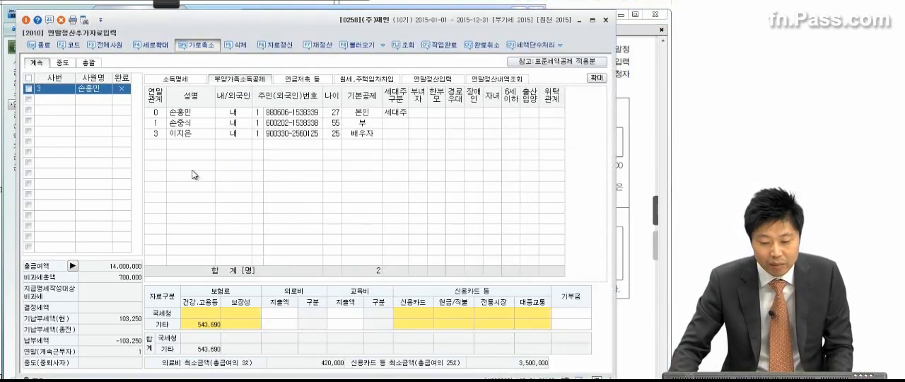
pyautogui.click(188, 115)
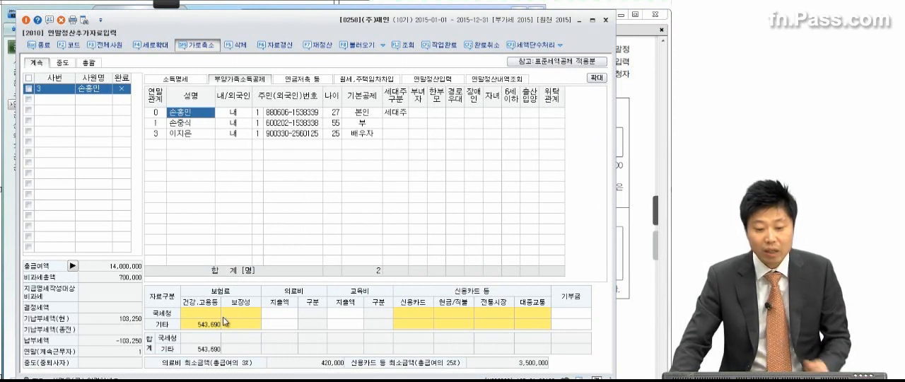
pyautogui.click(191, 124)
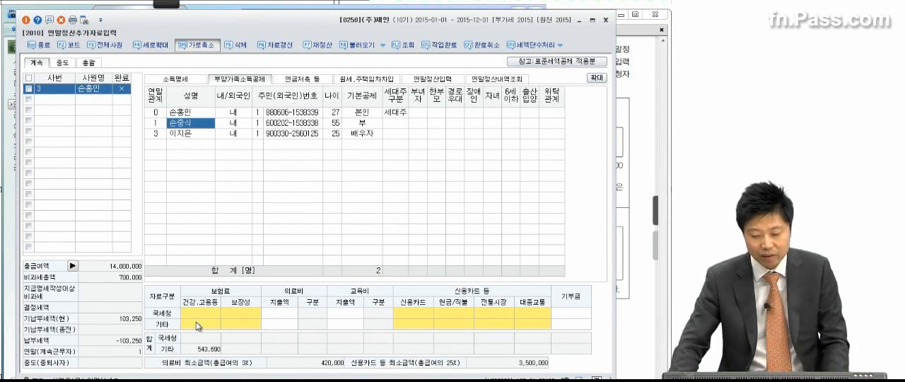
pyautogui.click(280, 316)
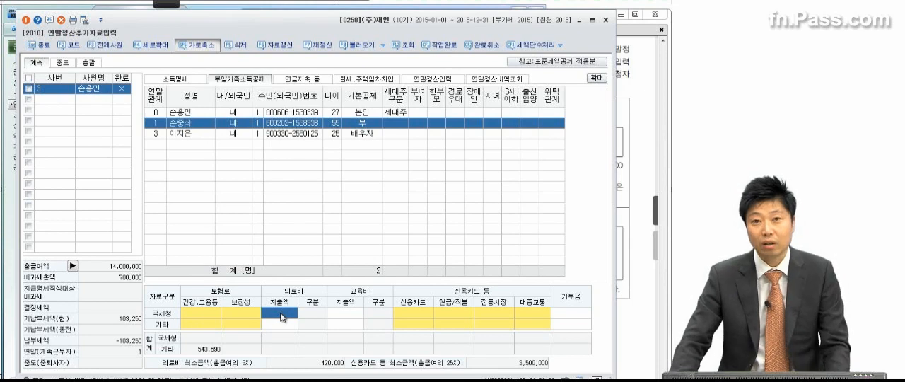
pyautogui.click(664, 164)
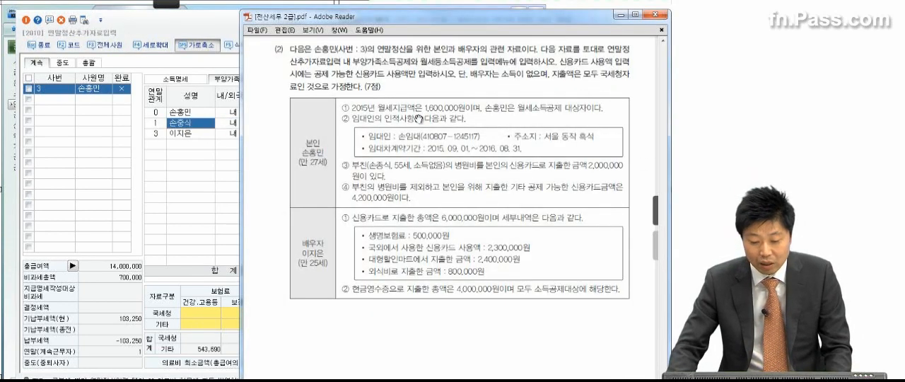
pyautogui.click(202, 319)
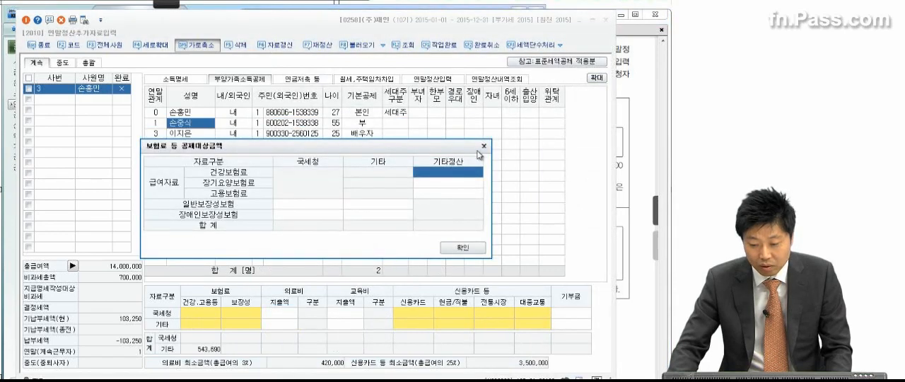
pyautogui.click(484, 145)
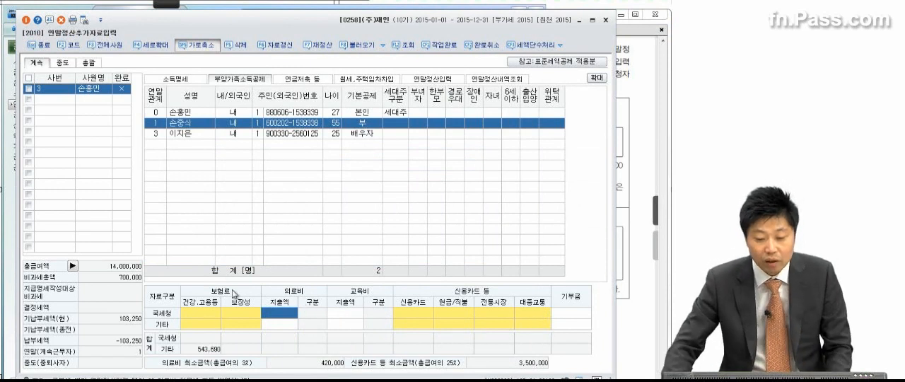
# Enter 2,000,000 as the 국세청 의료비 지출액 for the father in 부양가족소득공제
pyautogui.click(185, 126)
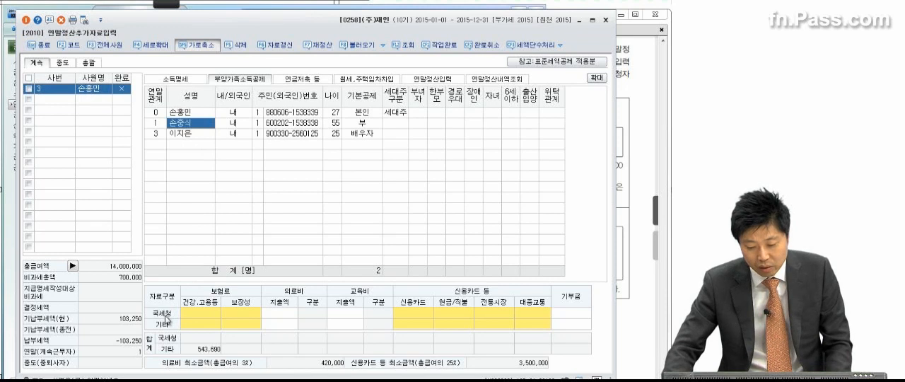
pyautogui.click(291, 315)
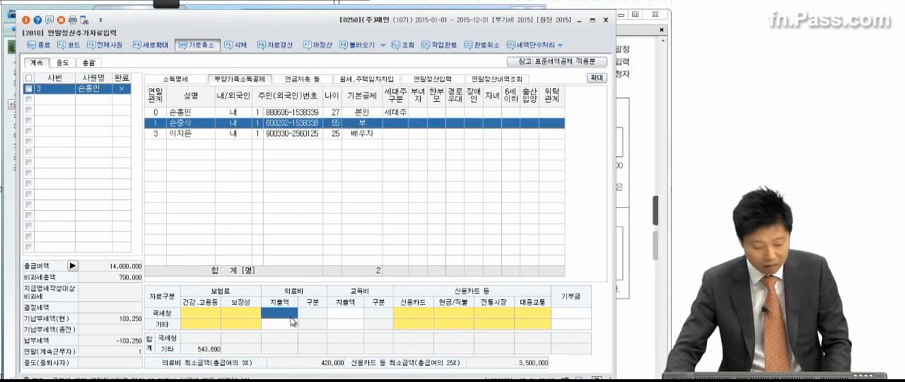
pyautogui.click(647, 198)
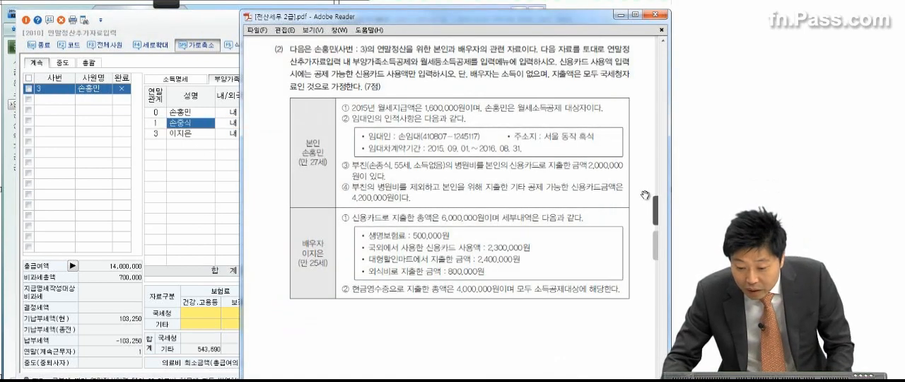
pyautogui.click(173, 319)
pyautogui.write('000,000')
pyautogui.press('Return')
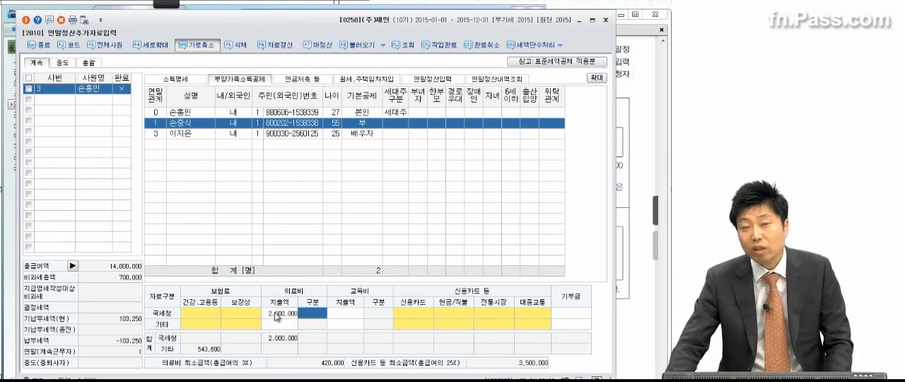
# Enter 2,000,000 as the 국세청 신용카드 amount on the employee's own (본인) row
pyautogui.click(626, 122)
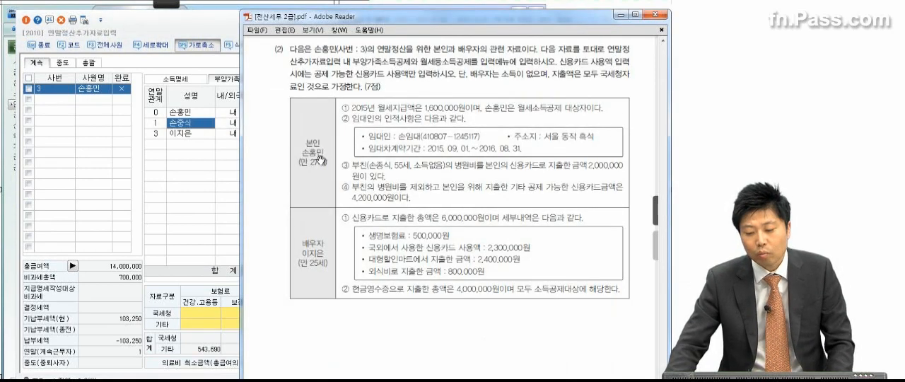
pyautogui.click(182, 115)
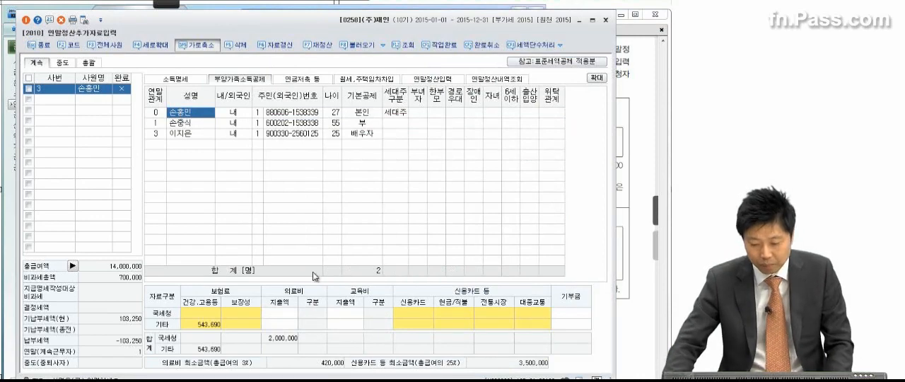
pyautogui.click(408, 316)
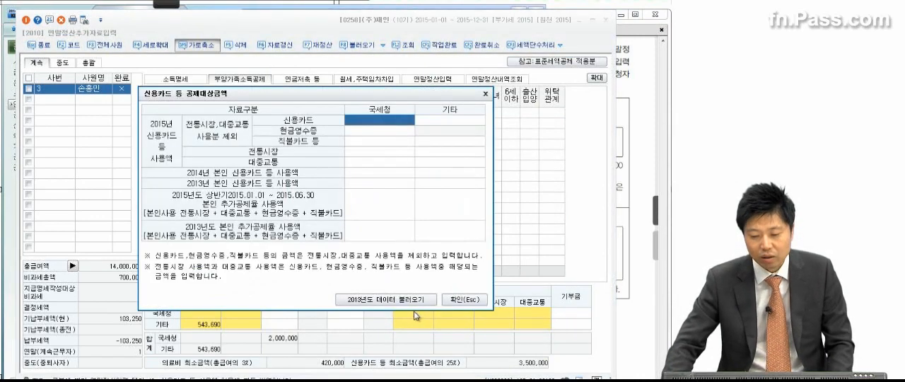
pyautogui.write('2,000,')
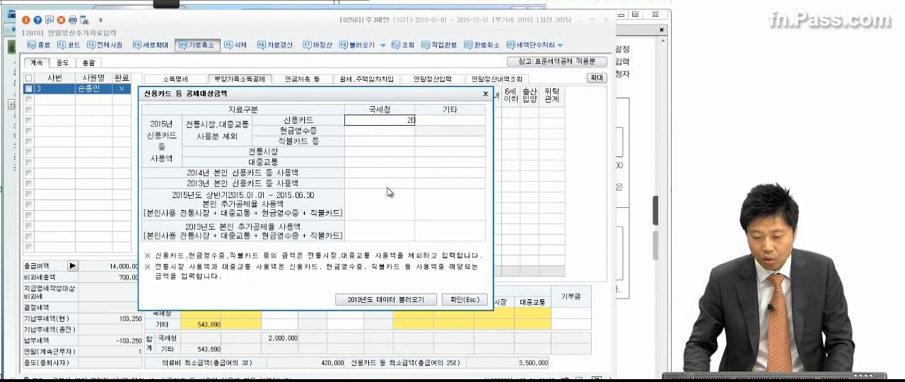
pyautogui.write('000')
pyautogui.press('Return')
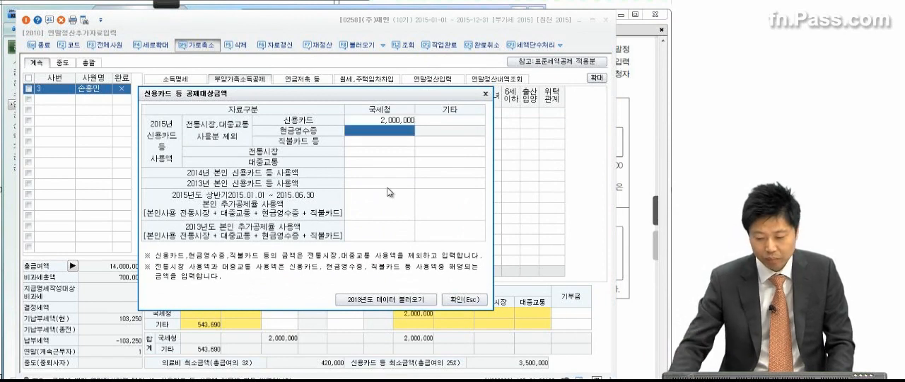
pyautogui.click(466, 300)
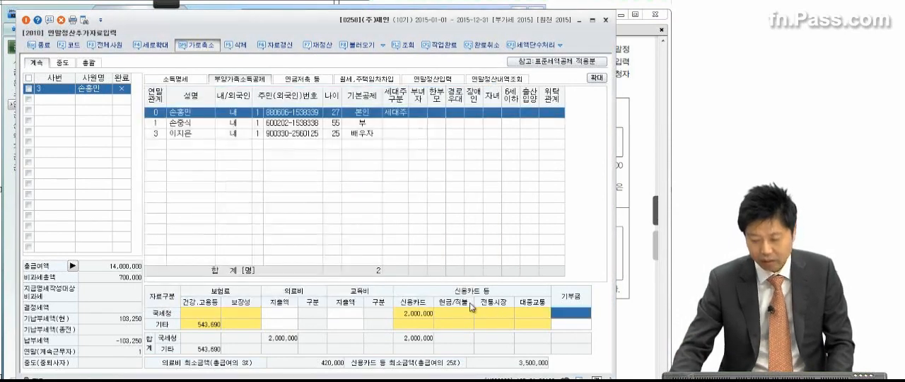
# Check the father's 의료비 and the employee's own 신용카드 등 공제대상금액 against the hospital-bill item in question (2)
pyautogui.click(625, 238)
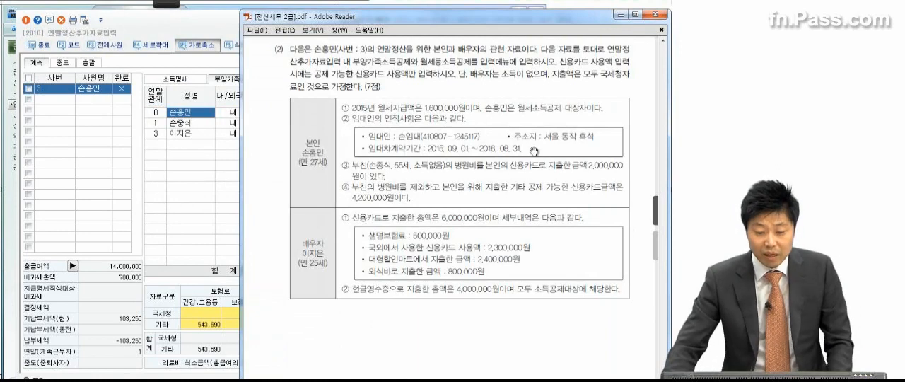
pyautogui.click(185, 27)
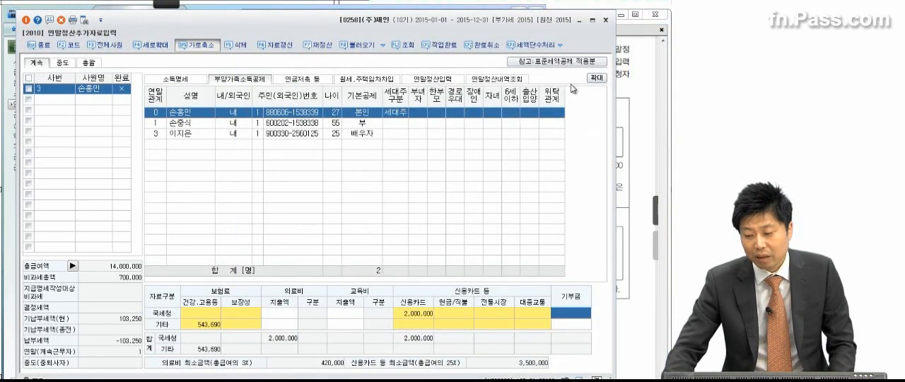
pyautogui.click(625, 98)
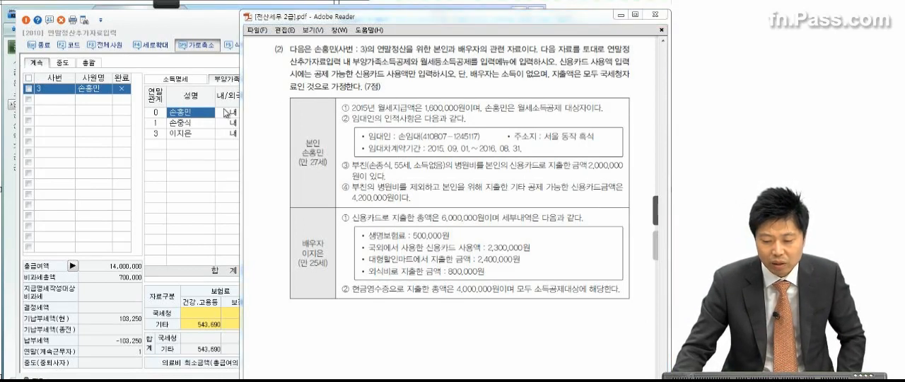
pyautogui.click(214, 142)
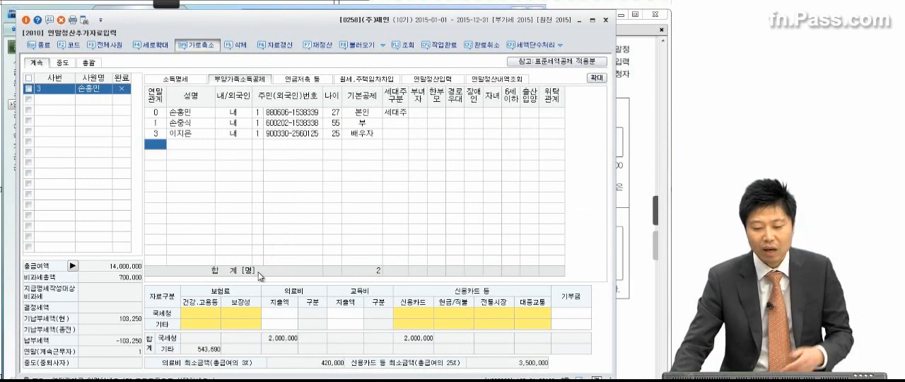
pyautogui.click(181, 124)
pyautogui.click(281, 313)
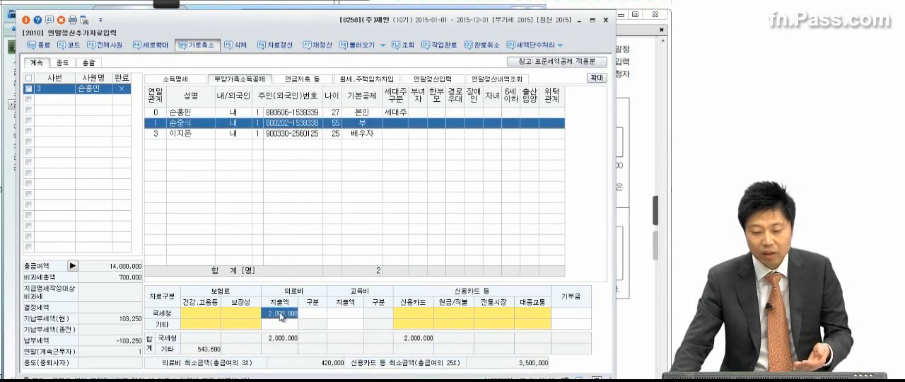
pyautogui.click(187, 112)
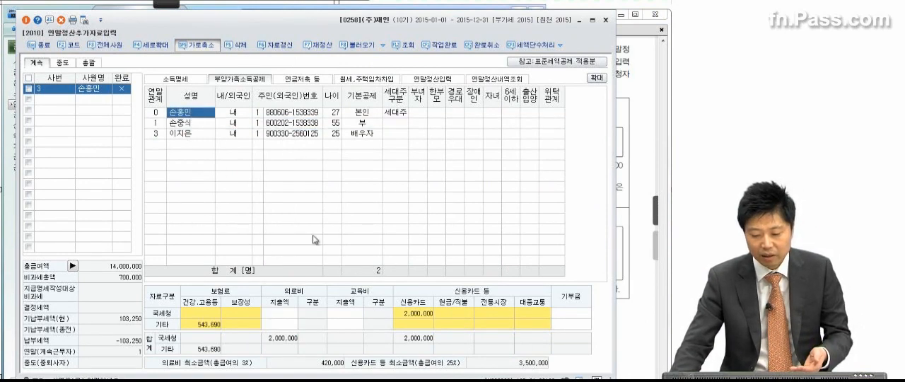
pyautogui.doubleClick(404, 314)
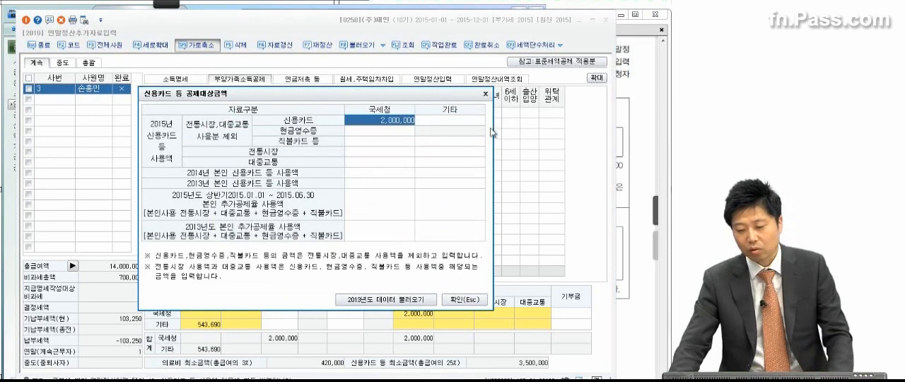
pyautogui.click(484, 93)
# Following item ④ of question (2), set the employee's own 국세청 신용카드 amount to 6,200,000 in 신용카드 등 공제대상금액
pyautogui.click(637, 151)
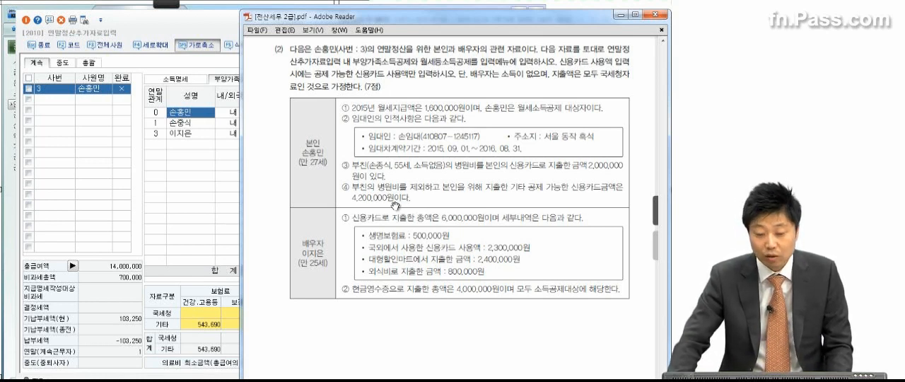
pyautogui.click(232, 200)
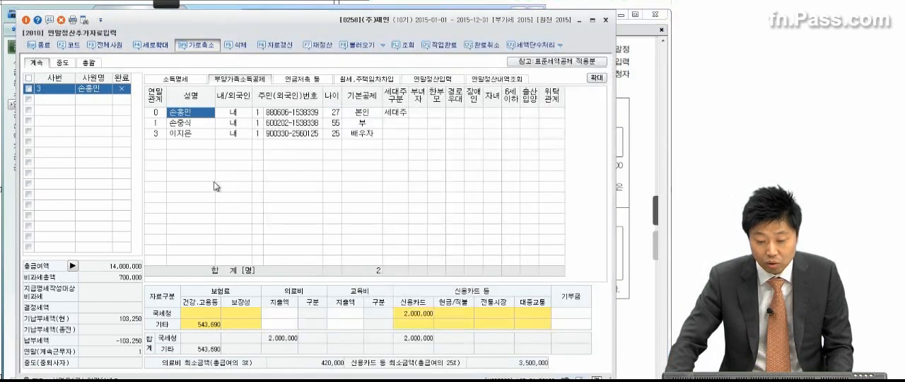
pyautogui.click(411, 318)
pyautogui.press('Delete')
pyautogui.write('6200000')
pyautogui.press('Return')
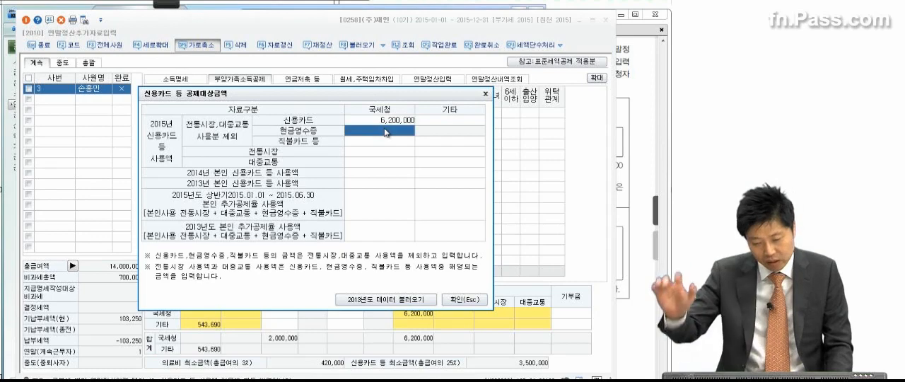
# Following question (2), enter 3,200,000 as the 국세청 신용카드 amount on the spouse's (배우자) row in 신용카드 등 공제대상금액
pyautogui.click(462, 299)
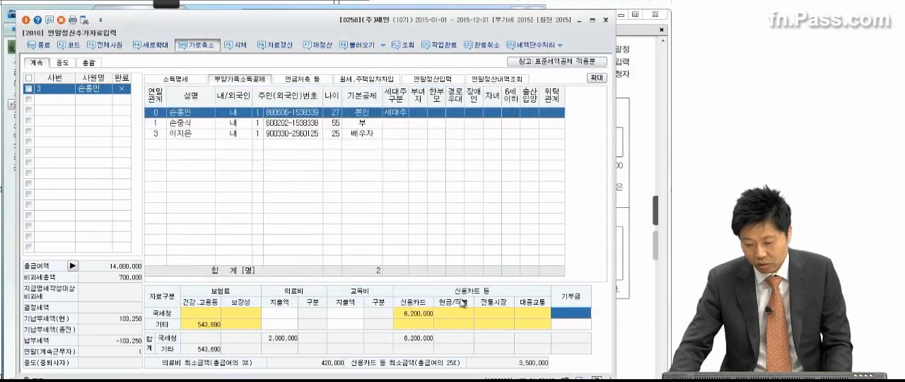
pyautogui.click(622, 211)
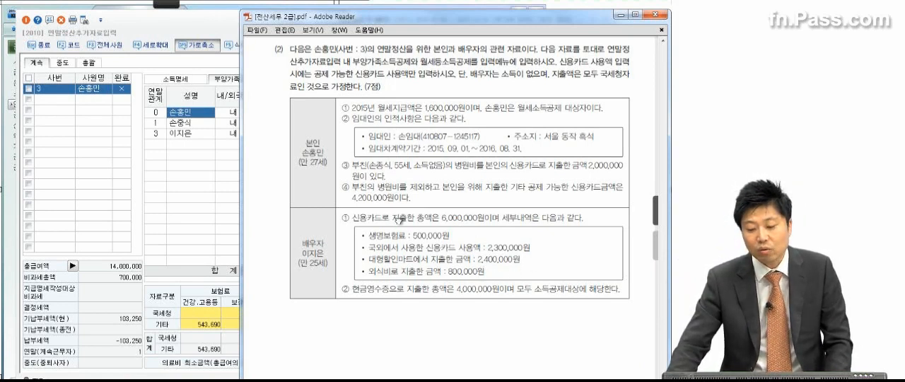
pyautogui.click(177, 137)
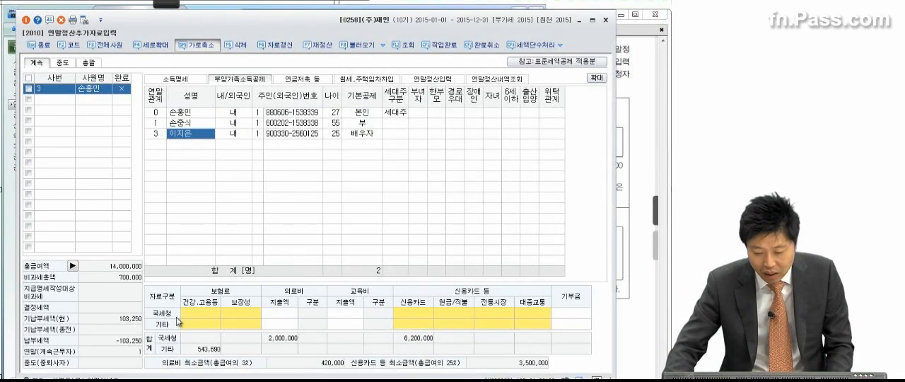
pyautogui.click(410, 316)
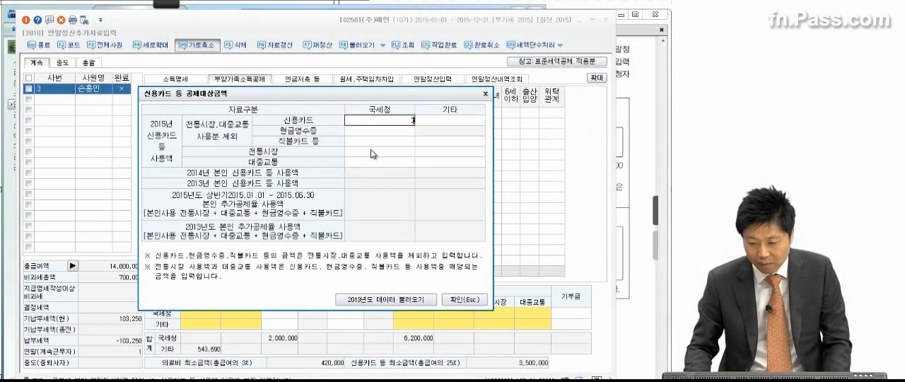
pyautogui.write('3,200,000')
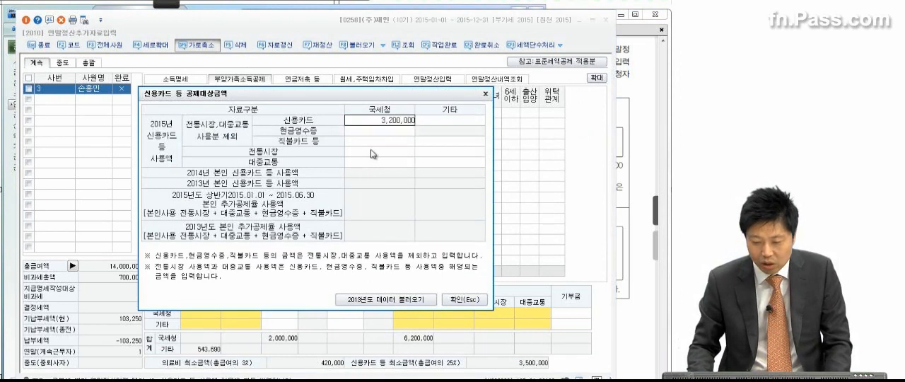
pyautogui.press('Return')
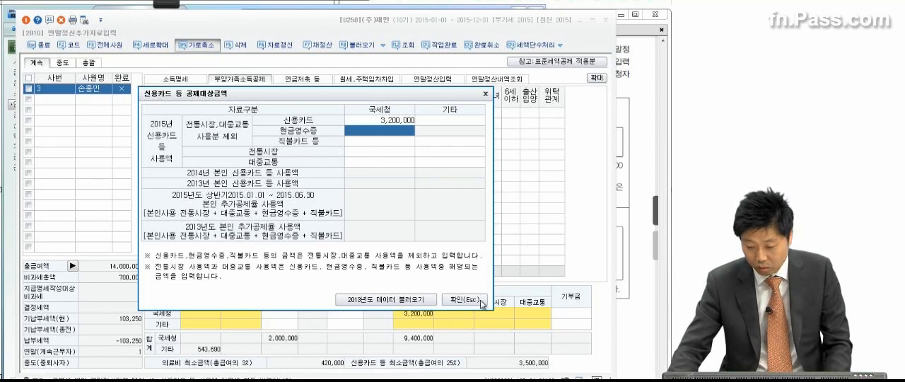
pyautogui.click(484, 302)
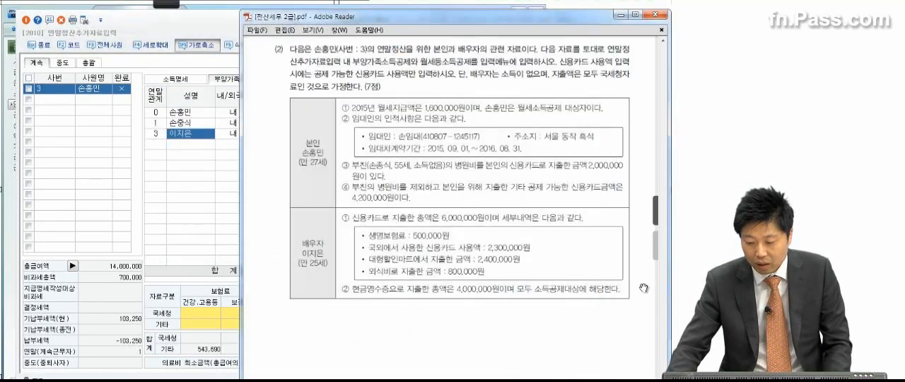
# Enter the spouse's life insurance premium of 500,000 as 국세청 일반보장성보험 in 보험료 등 공제대상금액
pyautogui.click(648, 290)
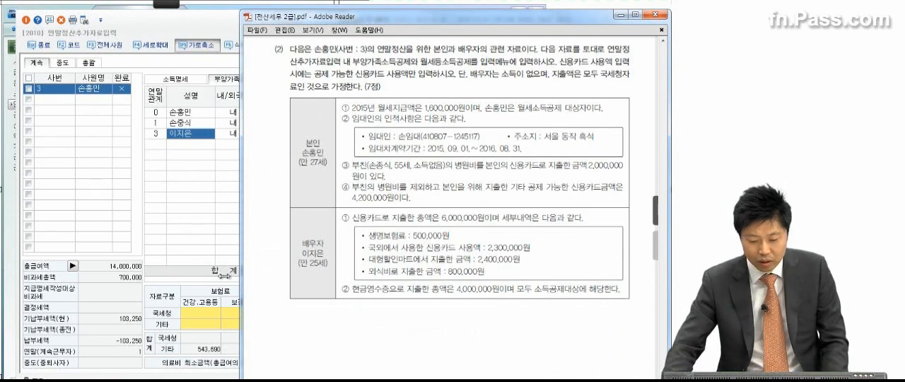
pyautogui.click(203, 311)
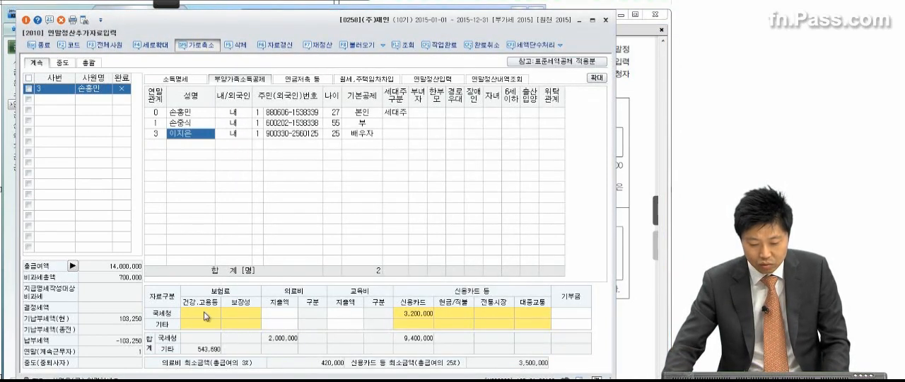
pyautogui.doubleClick(244, 317)
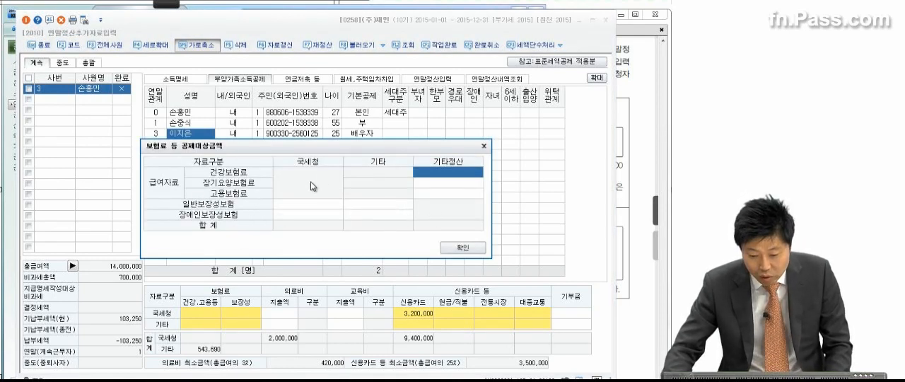
pyautogui.click(292, 207)
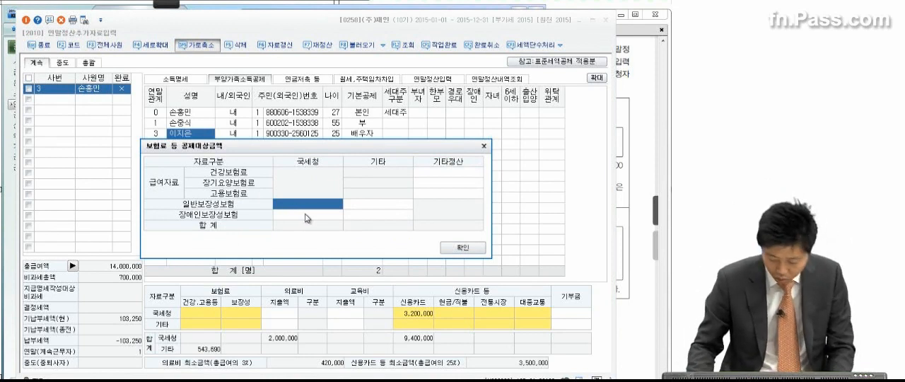
pyautogui.write('500,000')
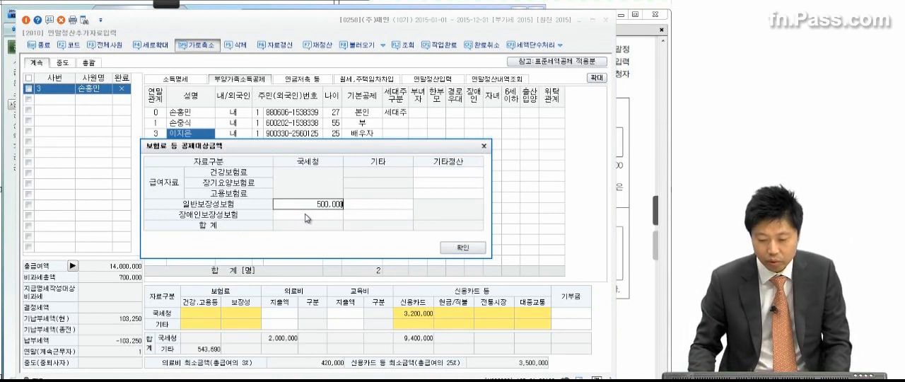
pyautogui.press('Return')
pyautogui.click(467, 249)
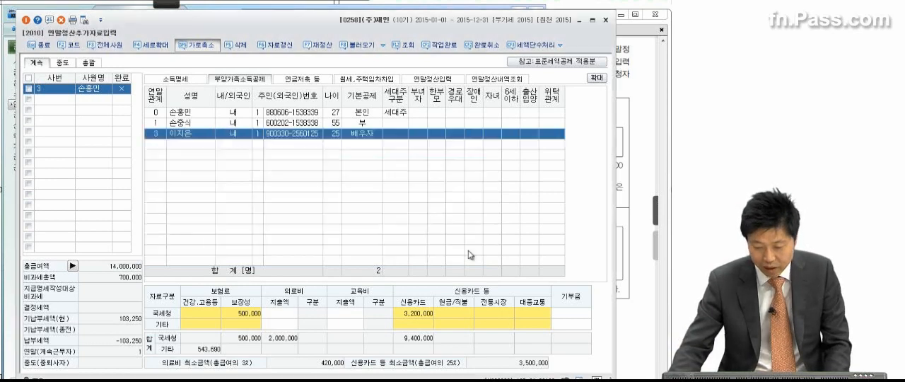
# Following the spouse's item ② in question (2), enter 4,000,000 as the 국세청 현금영수증 amount in 신용카드 등 공제대상금액
pyautogui.click(620, 199)
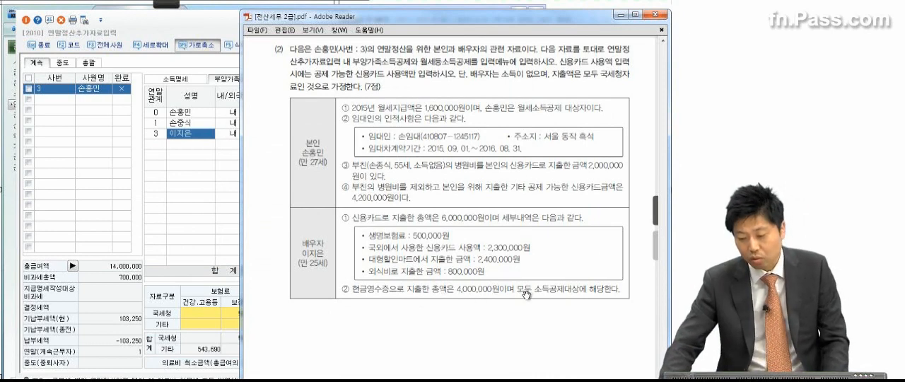
pyautogui.click(209, 314)
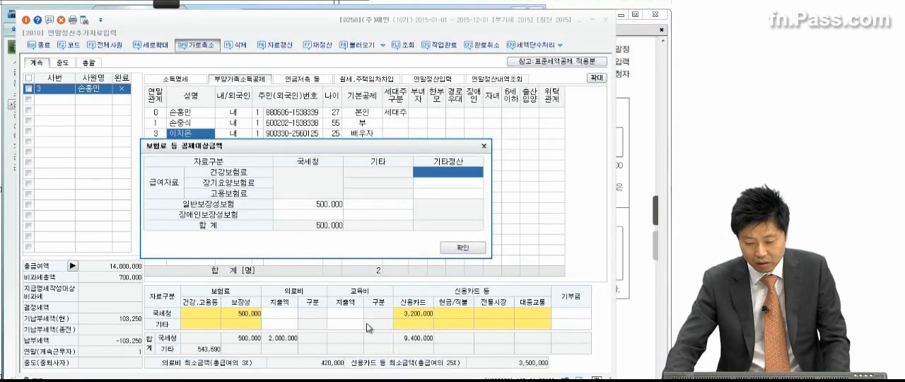
pyautogui.click(466, 249)
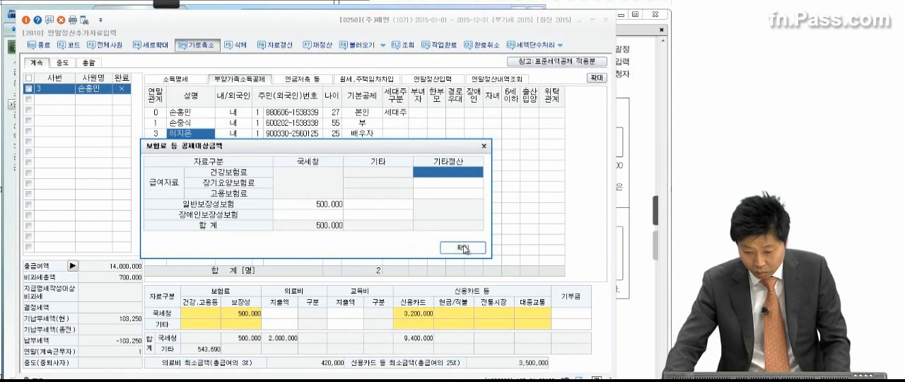
pyautogui.click(452, 311)
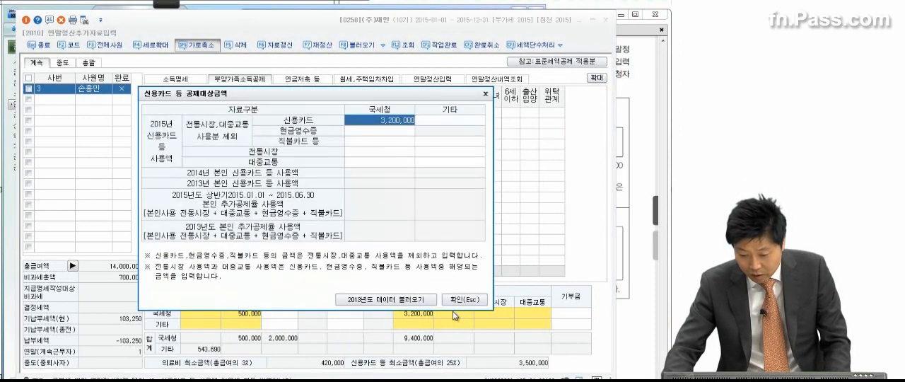
pyautogui.click(353, 131)
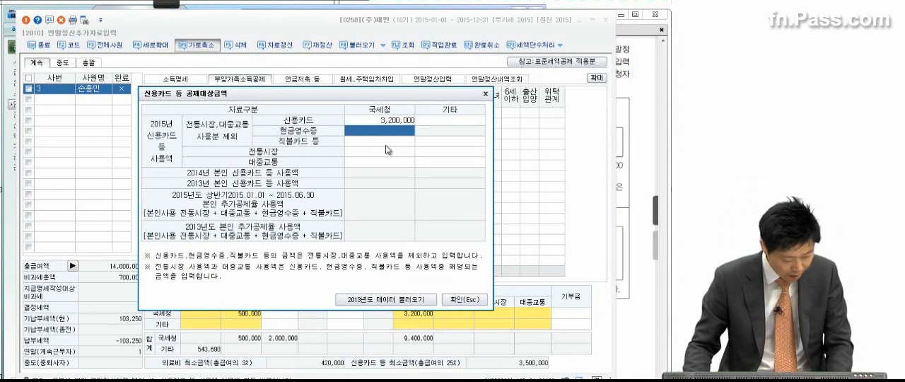
pyautogui.write('4,000,')
pyautogui.write('00')
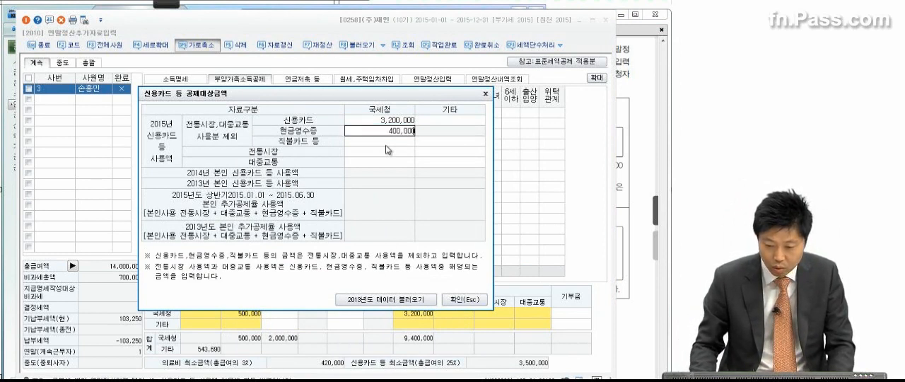
pyautogui.write('0')
pyautogui.press('Return')
pyautogui.click(464, 299)
pyautogui.click(634, 230)
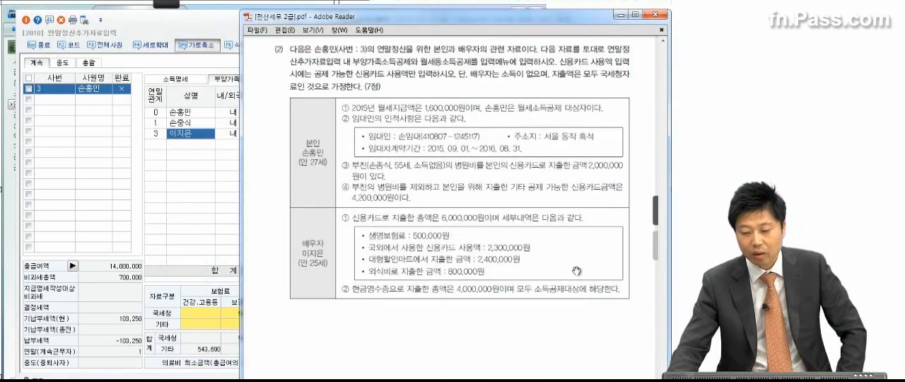